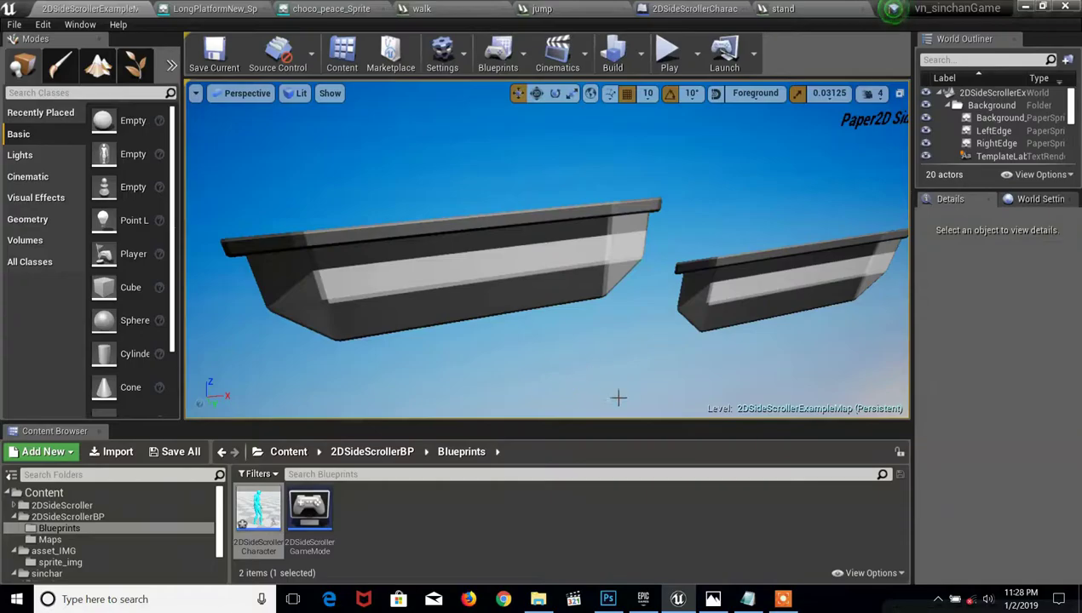
In Notepad, highlight the 'Apply Movement for 2d Charater' title and line 06, then open File Explorer.
click(748, 599)
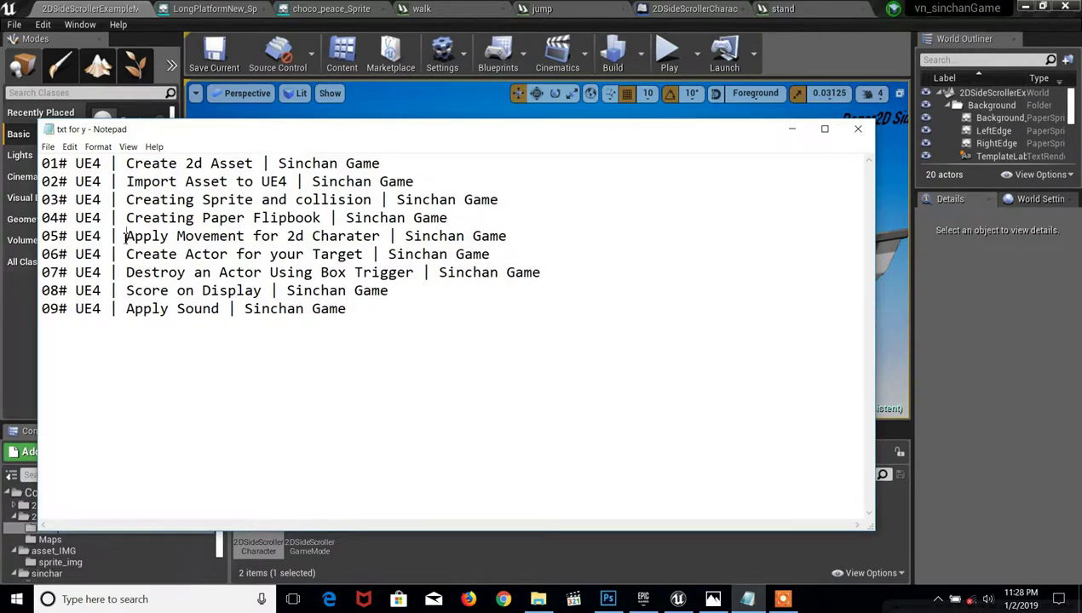
drag(126, 236, 238, 235)
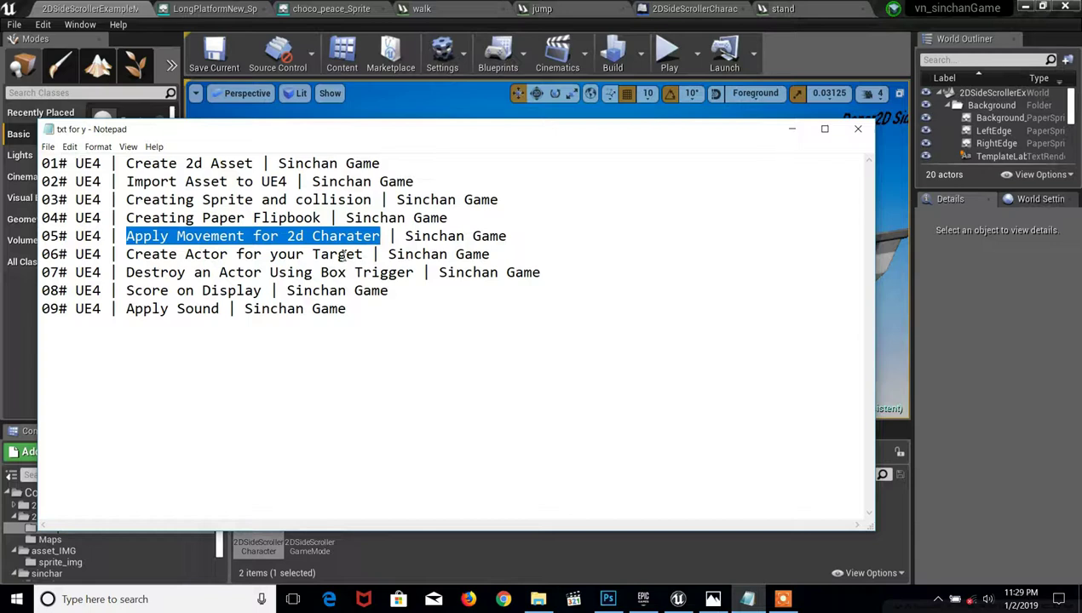
drag(128, 255, 157, 249)
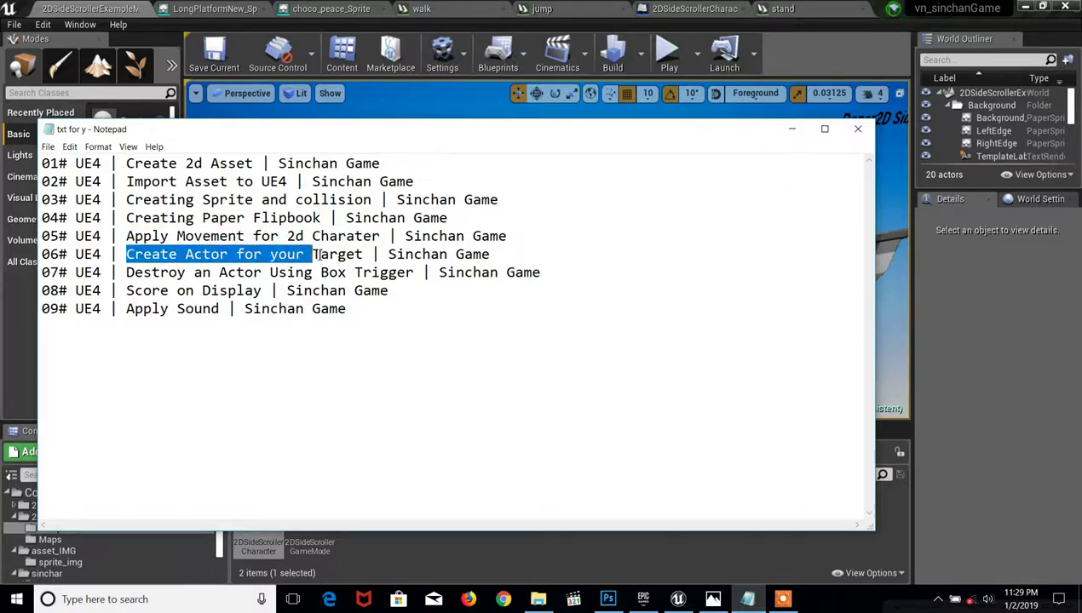
click(380, 323)
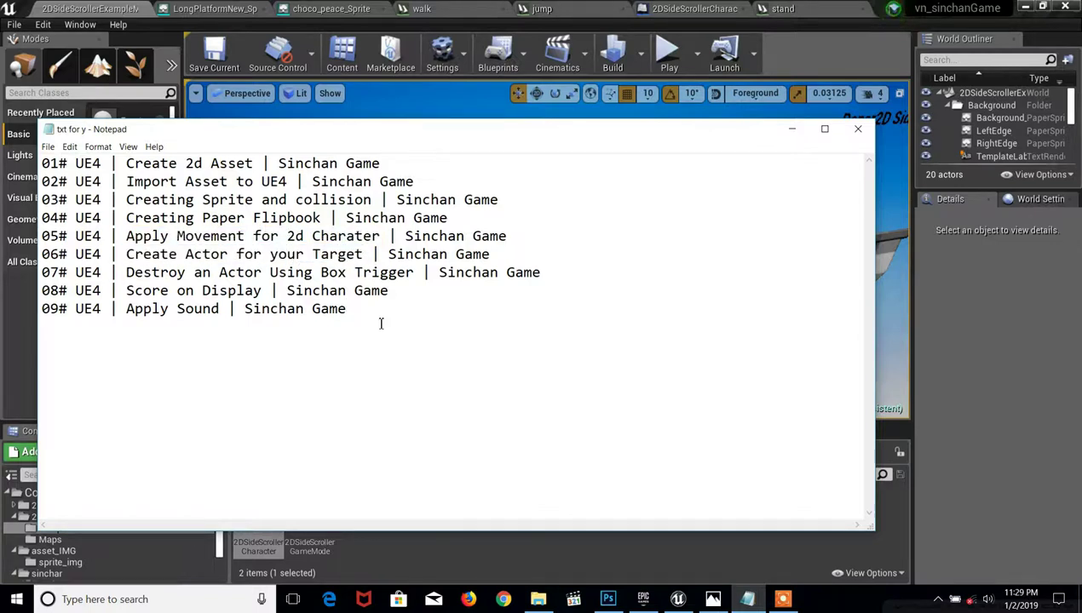
click(540, 600)
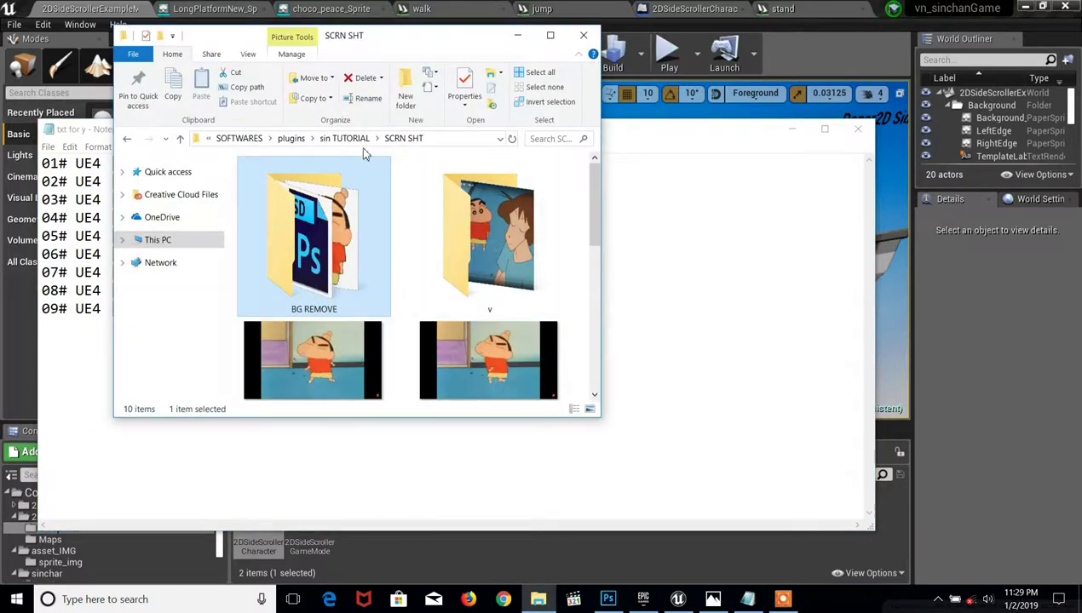
Browse the capsicum, choco peace, door, LongPlatformNew and wall images in sin TUTORIAL > img, then minimize Explorer and Notepad.
click(350, 138)
double_click(305, 195)
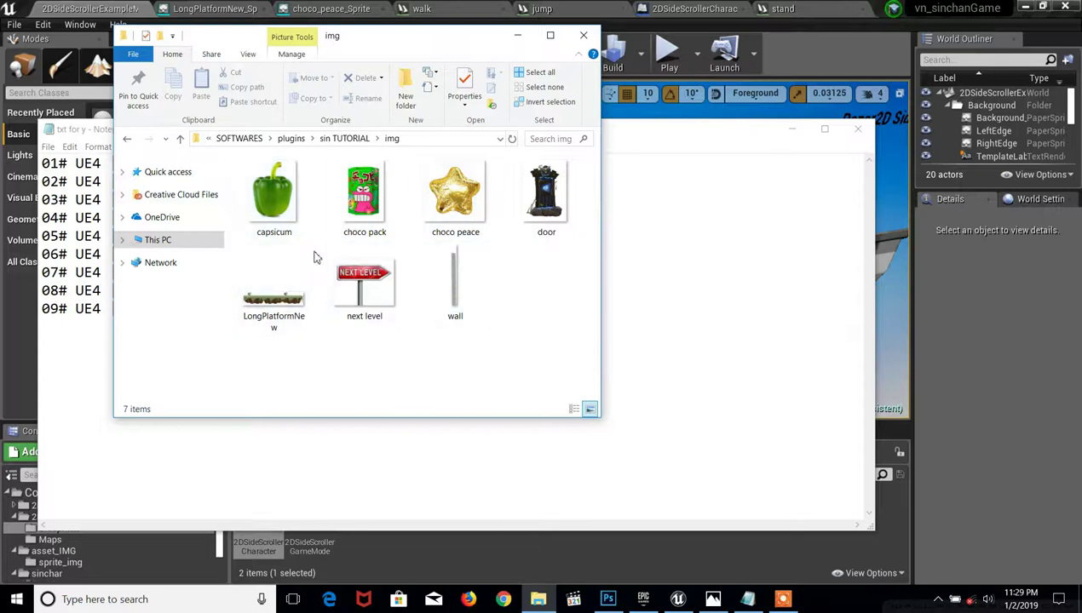
click(281, 211)
ctrl+click(458, 189)
ctrl+click(532, 189)
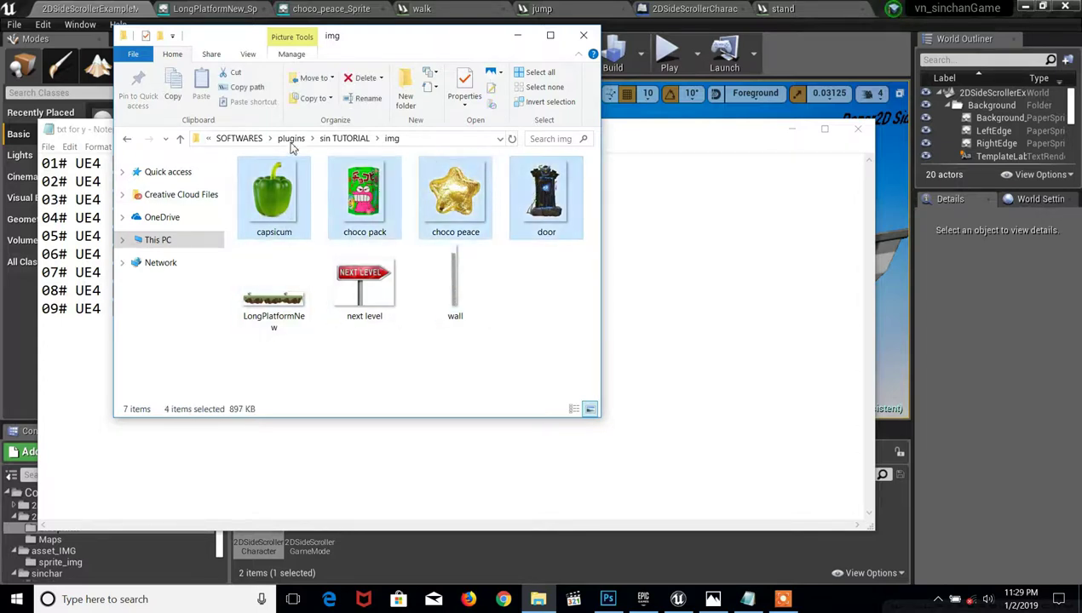
click(495, 273)
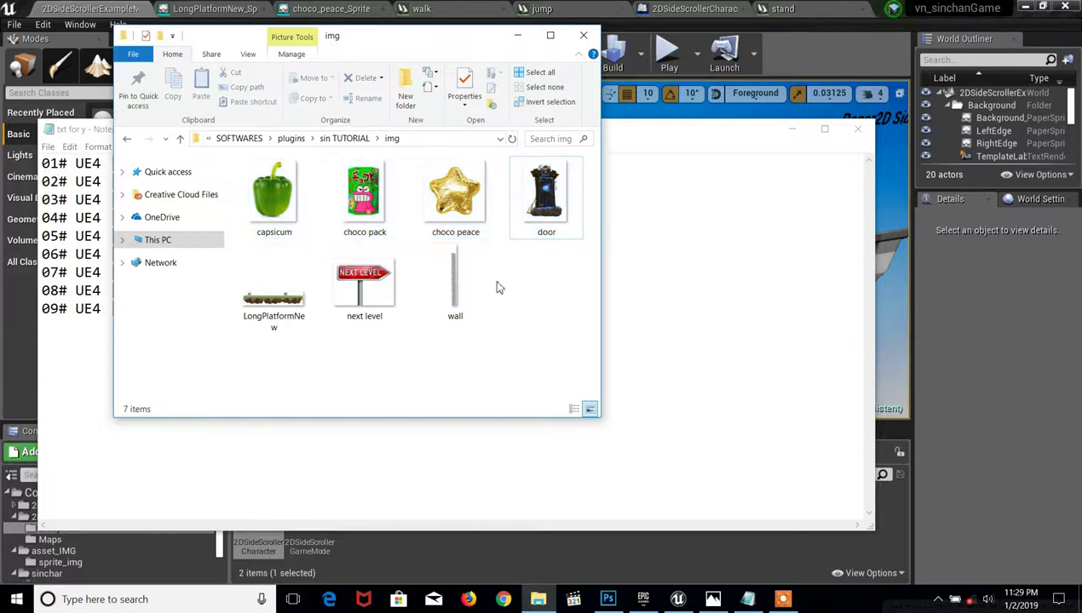
drag(517, 311, 256, 298)
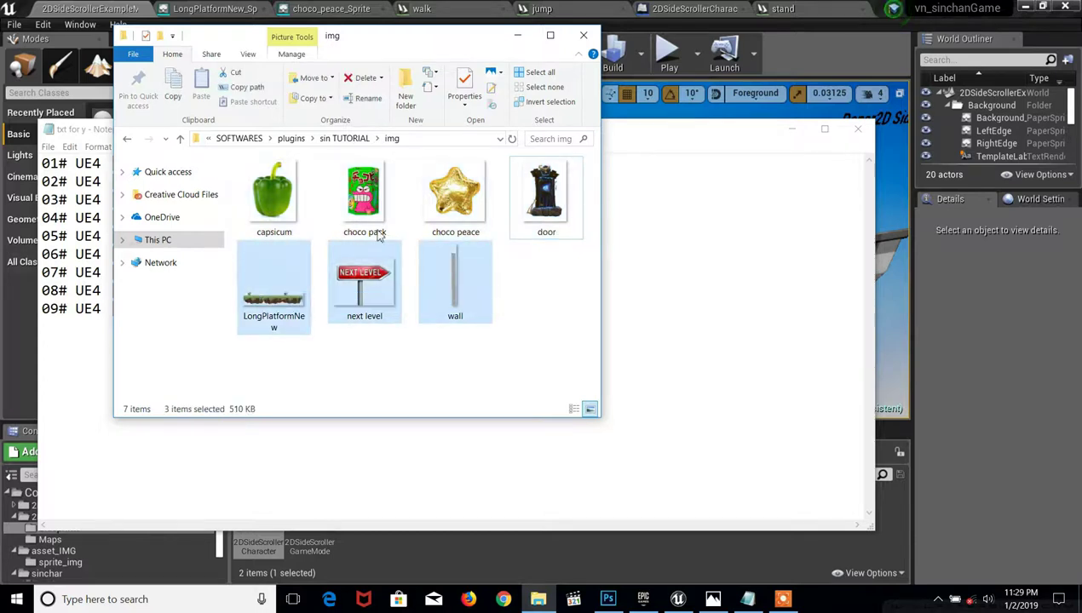
click(519, 36)
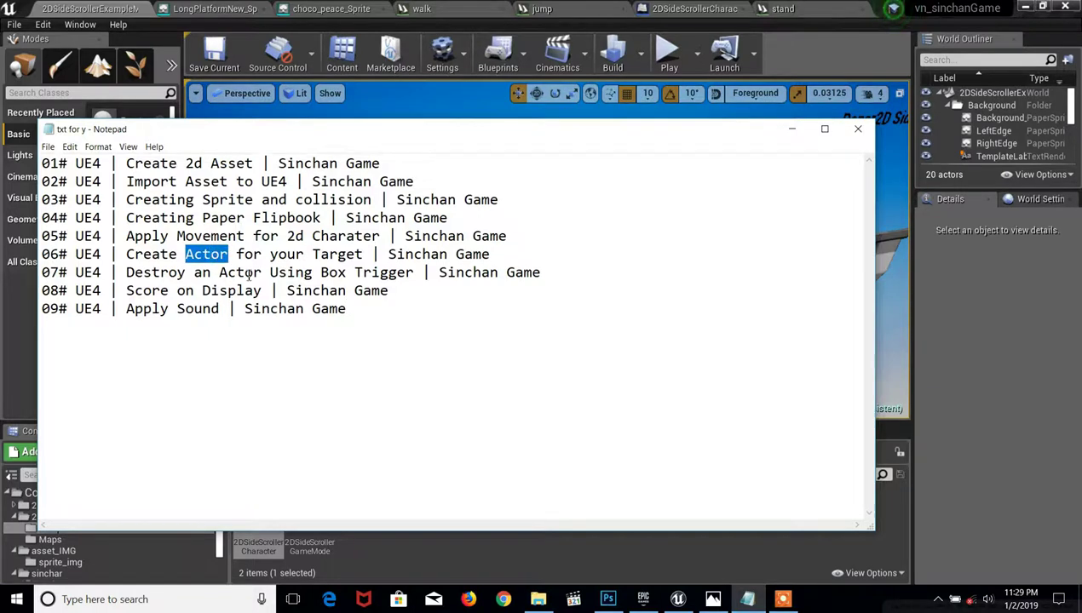
click(790, 132)
Delete the default Background_Sprite actor from the level.
right_drag(708, 246, 693, 211)
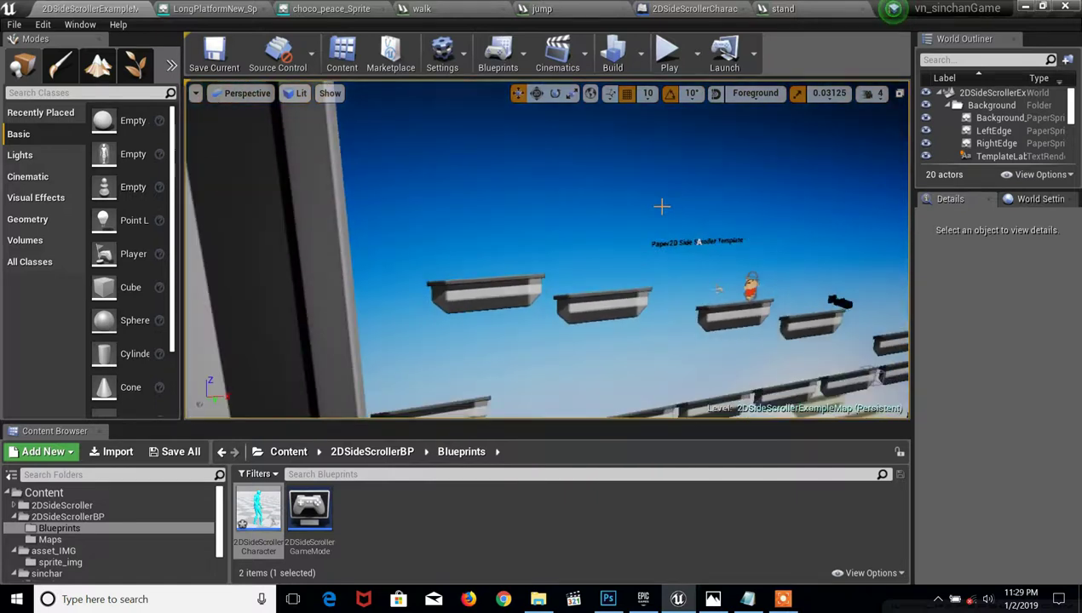
click(662, 206)
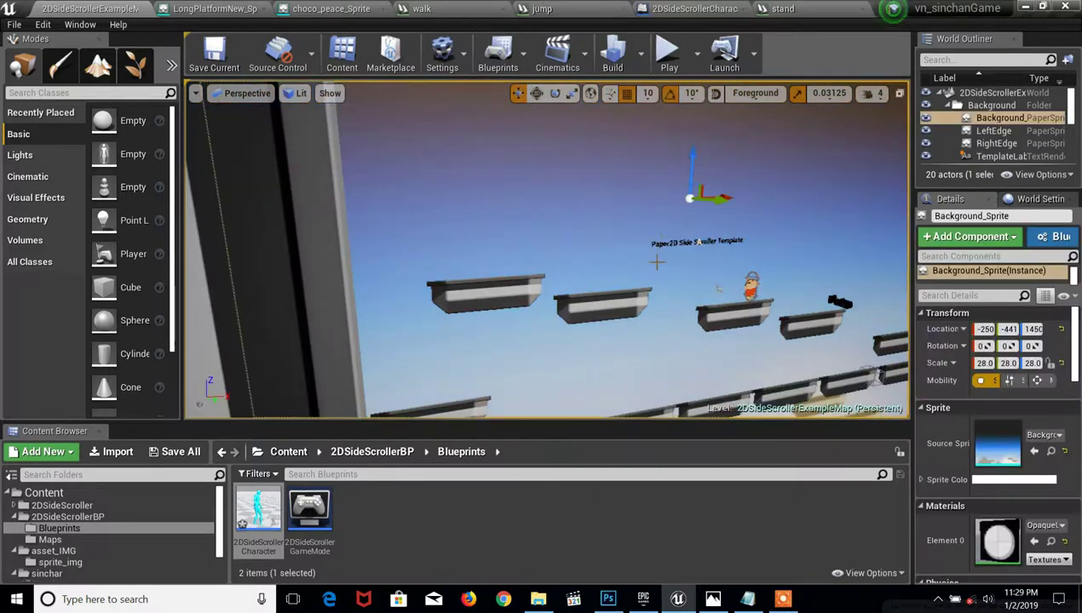
key(Delete)
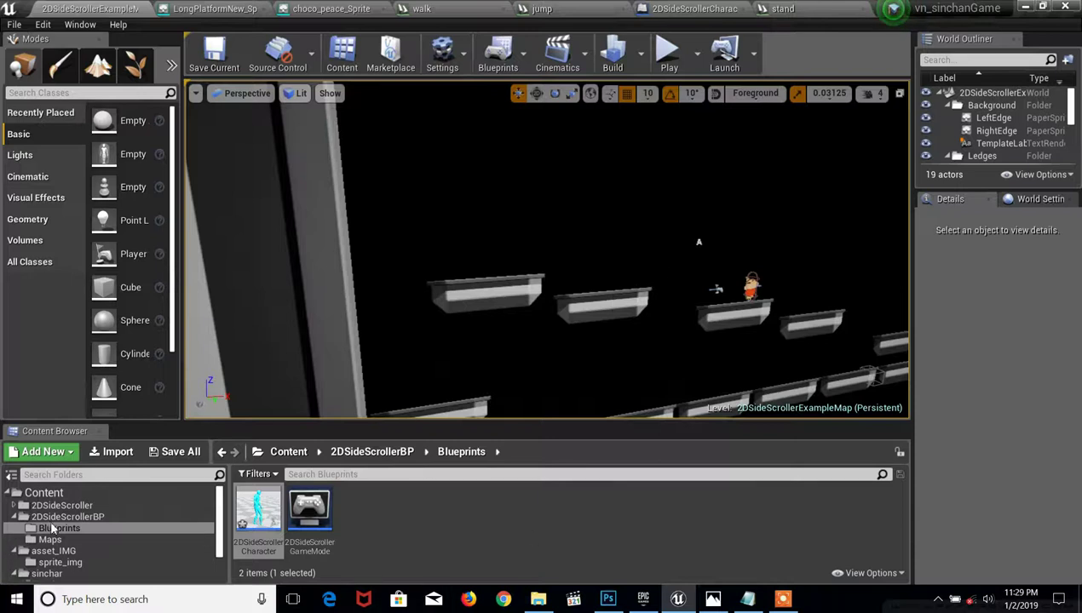
scroll(58, 531, down, 2)
scroll(60, 542, up, 3)
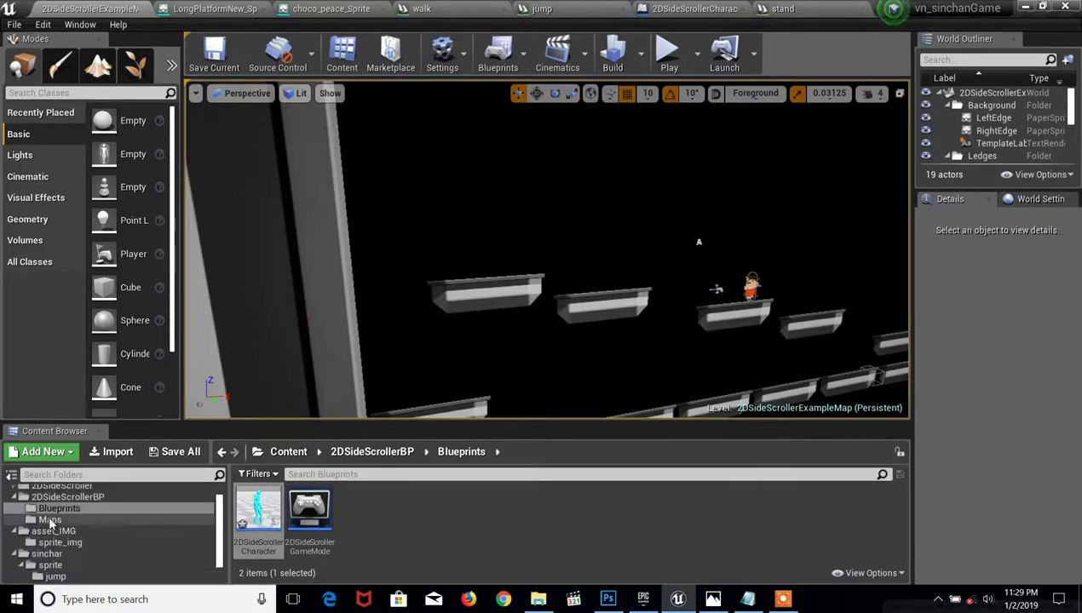
Try dropping the forest background image from asset_IMG into the level, then undo and delete the sky sprite again.
click(58, 551)
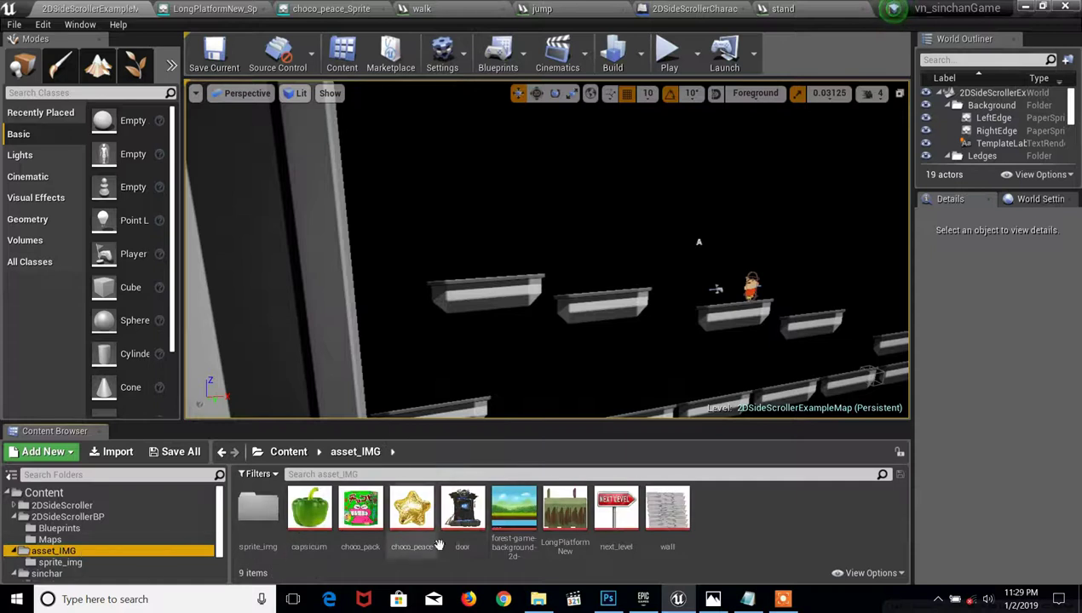
drag(523, 515, 617, 375)
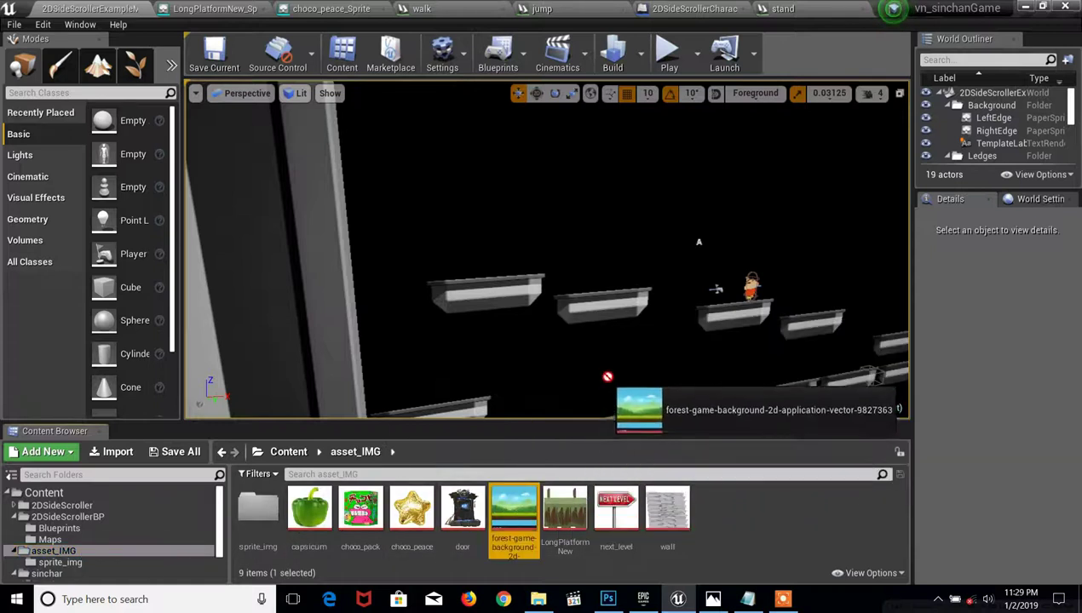
right_drag(617, 375, 617, 375)
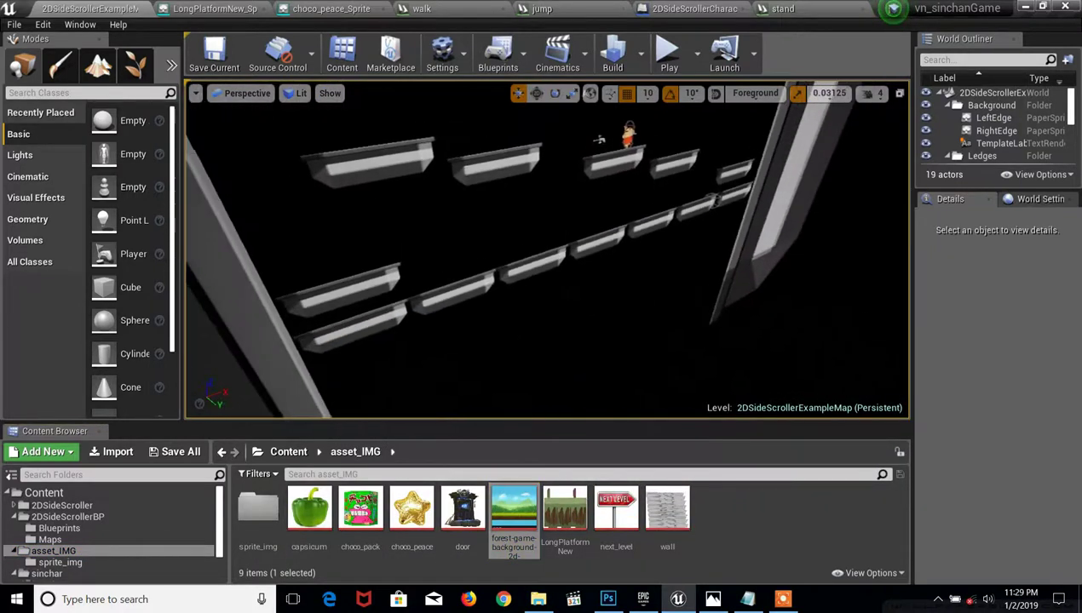
right_drag(562, 300, 537, 414)
drag(522, 507, 518, 391)
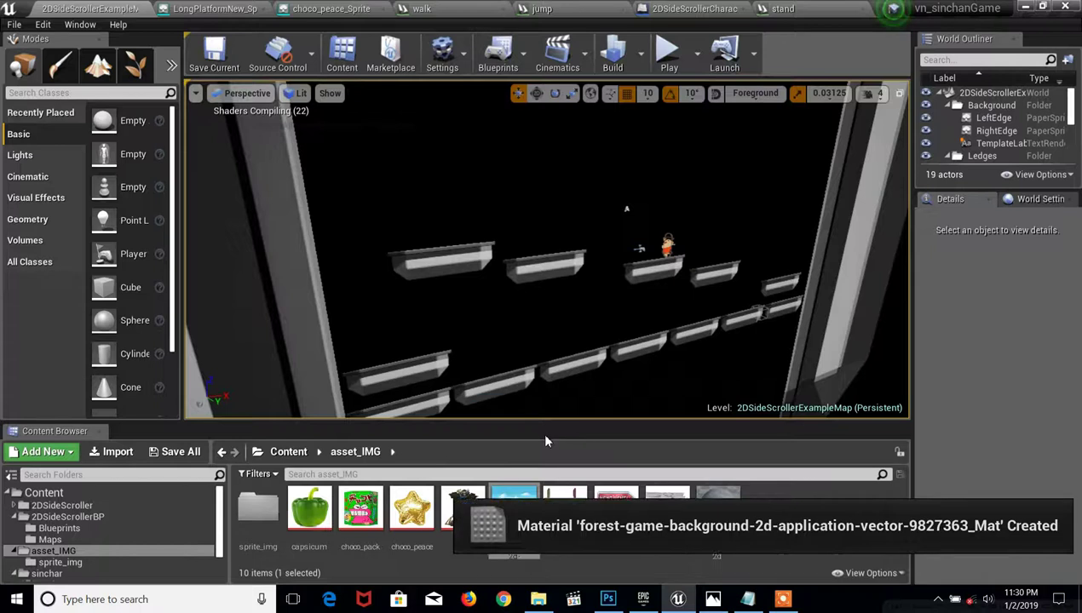
key(ctrl+z)
key(ctrl+z)
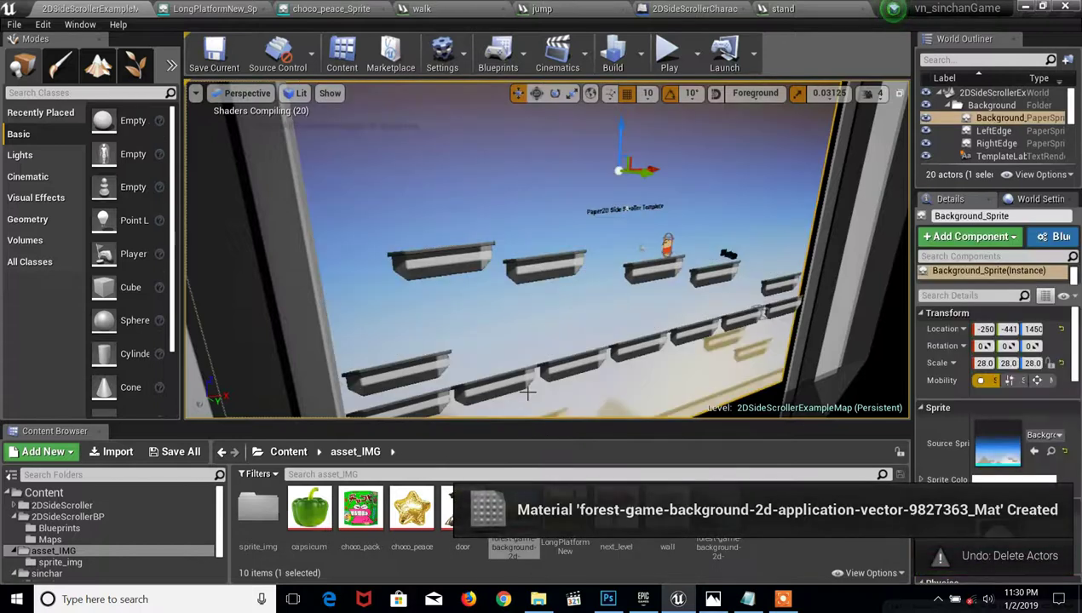
key(Delete)
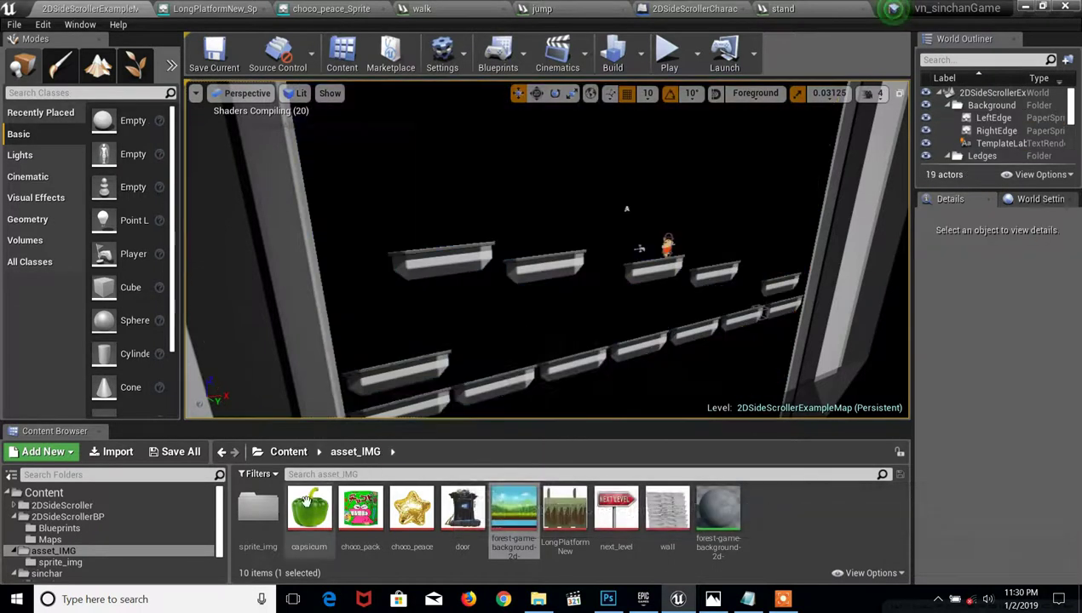
Drag the forest-game-background sprite from sprite_img into the level, scale it to 6.84 and raise it to Z 1080.
double_click(258, 509)
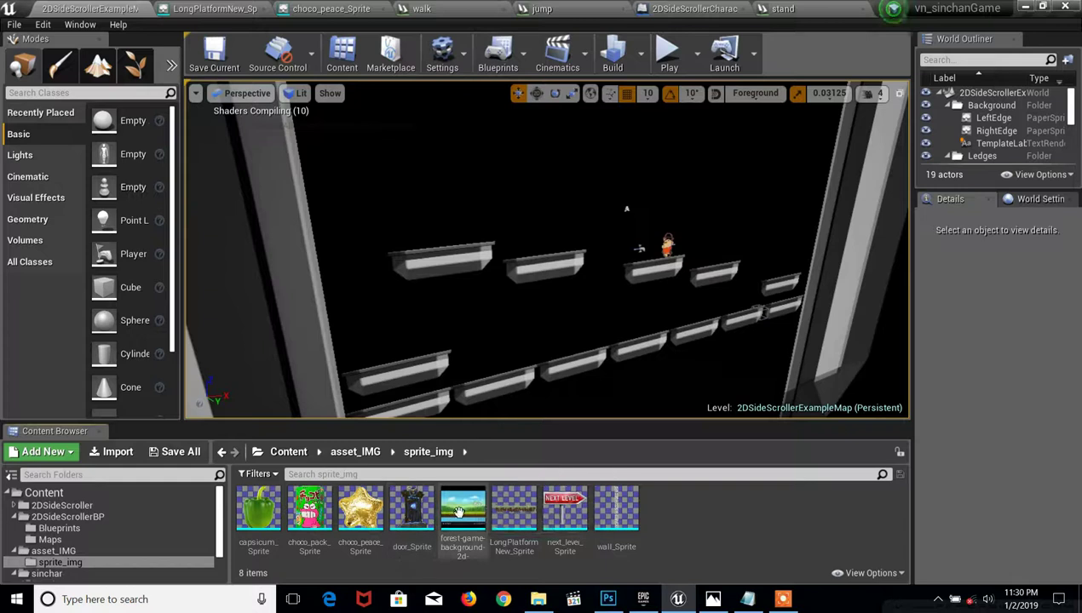
mouse_move(464, 511)
mouse_down()
mouse_move(501, 450)
mouse_move(579, 368)
mouse_move(578, 381)
mouse_up()
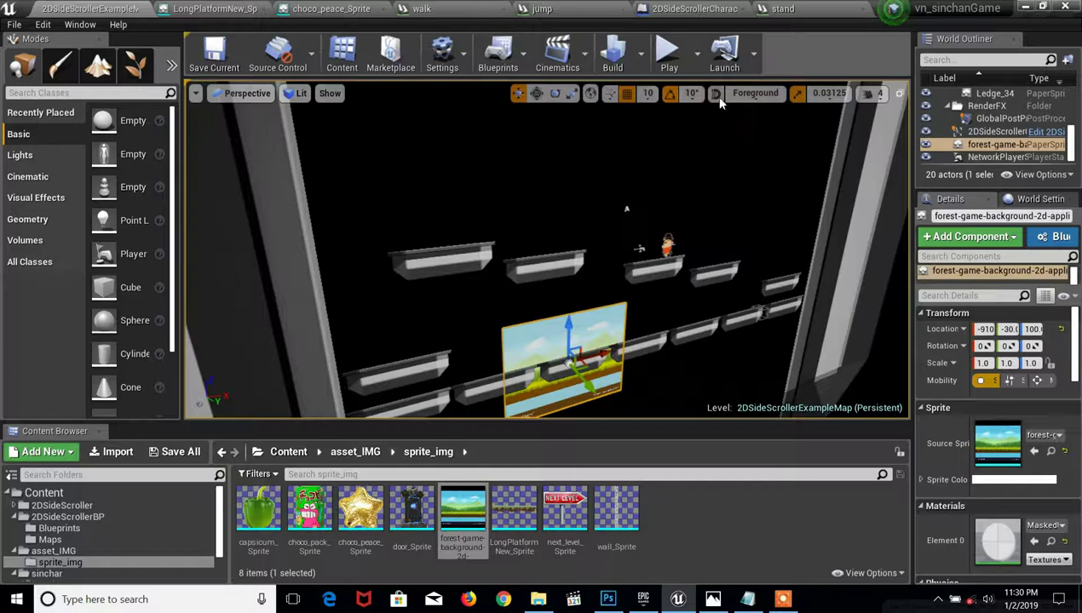
click(576, 96)
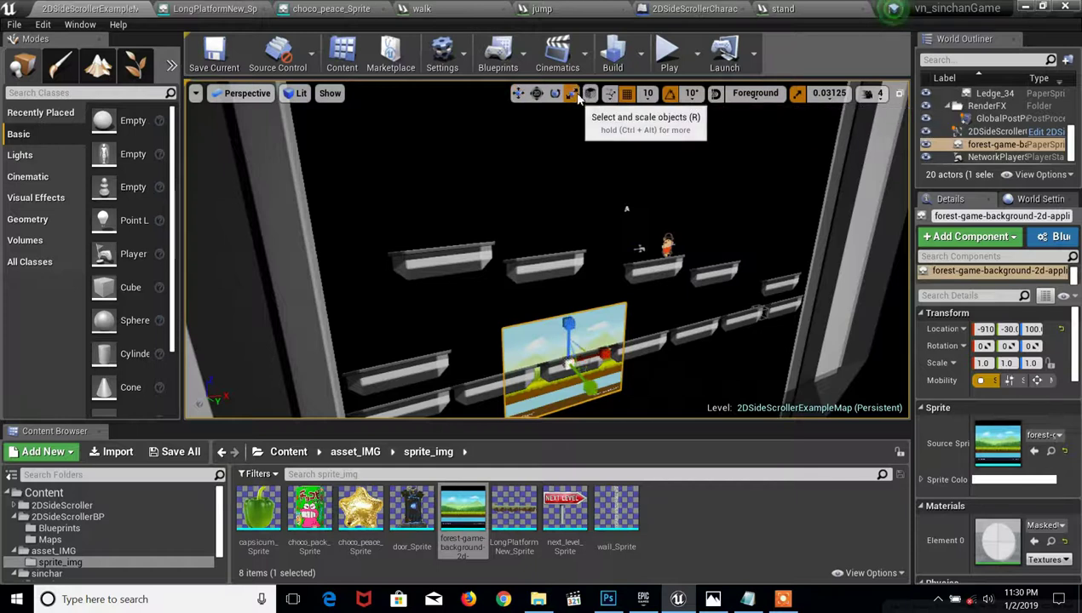
drag(569, 366, 656, 332)
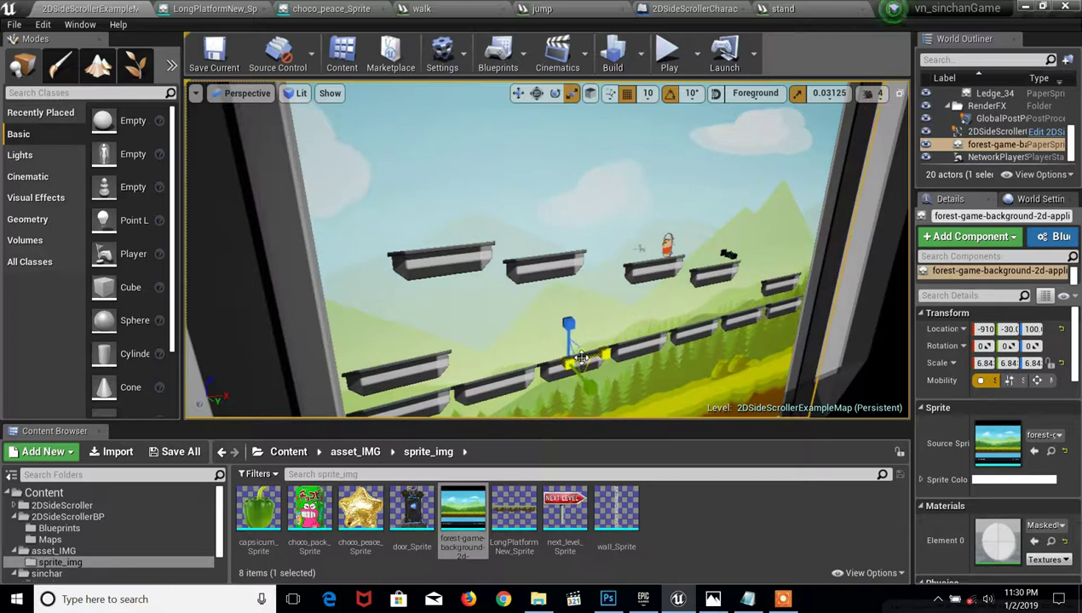
right_drag(579, 358, 546, 111)
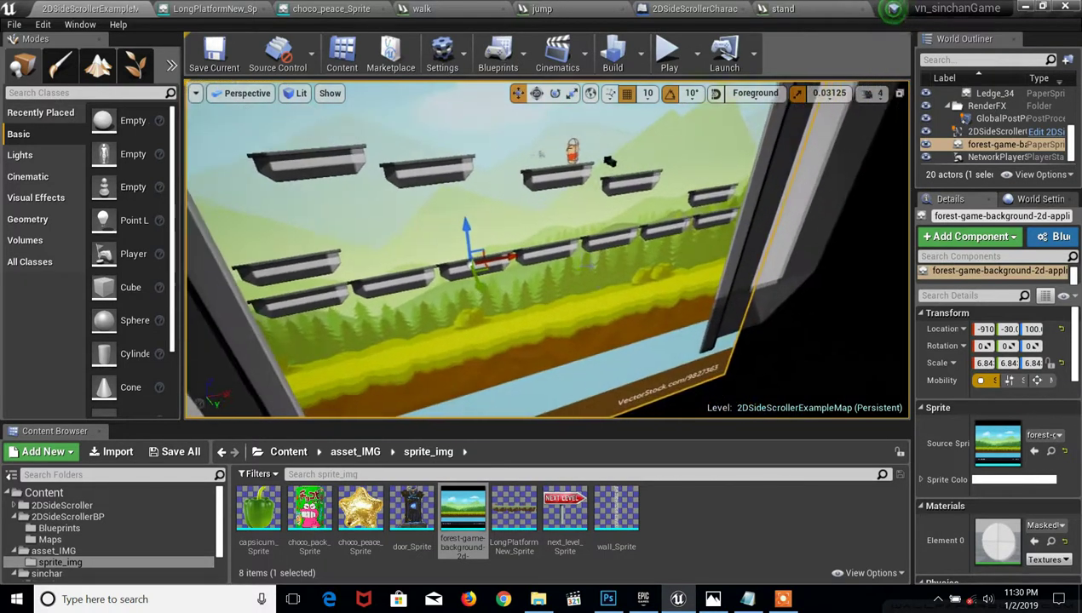
right_drag(516, 270, 569, 269)
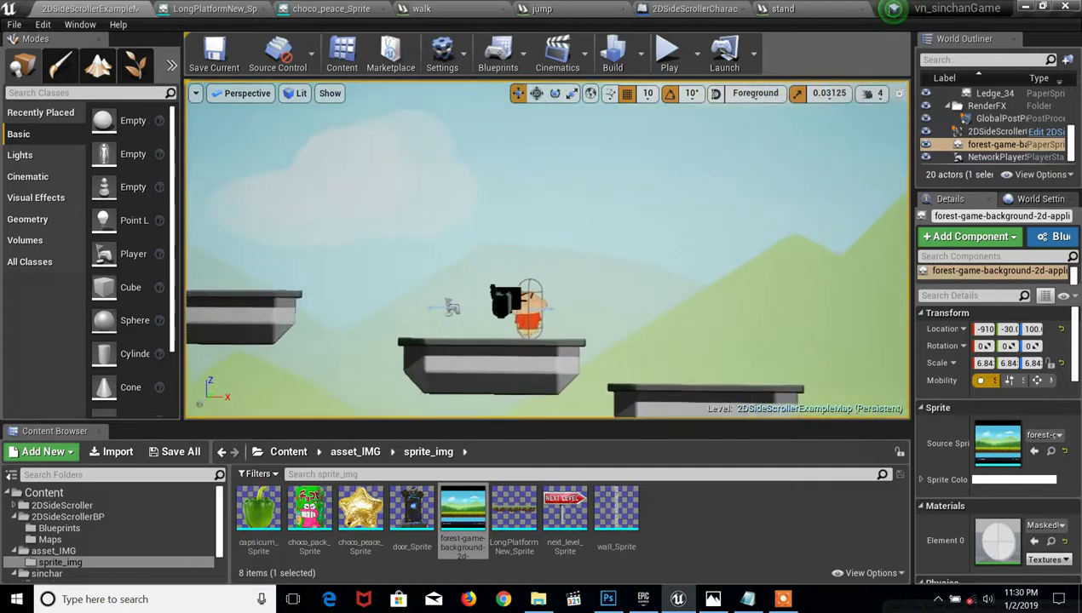
scroll(496, 338, down, 3)
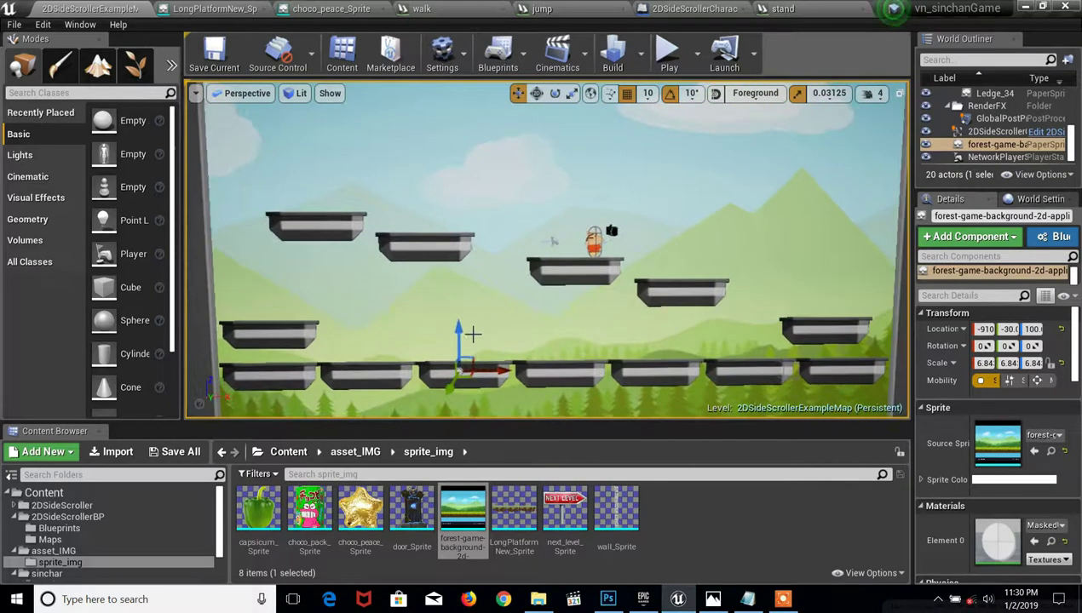
drag(467, 332, 715, 173)
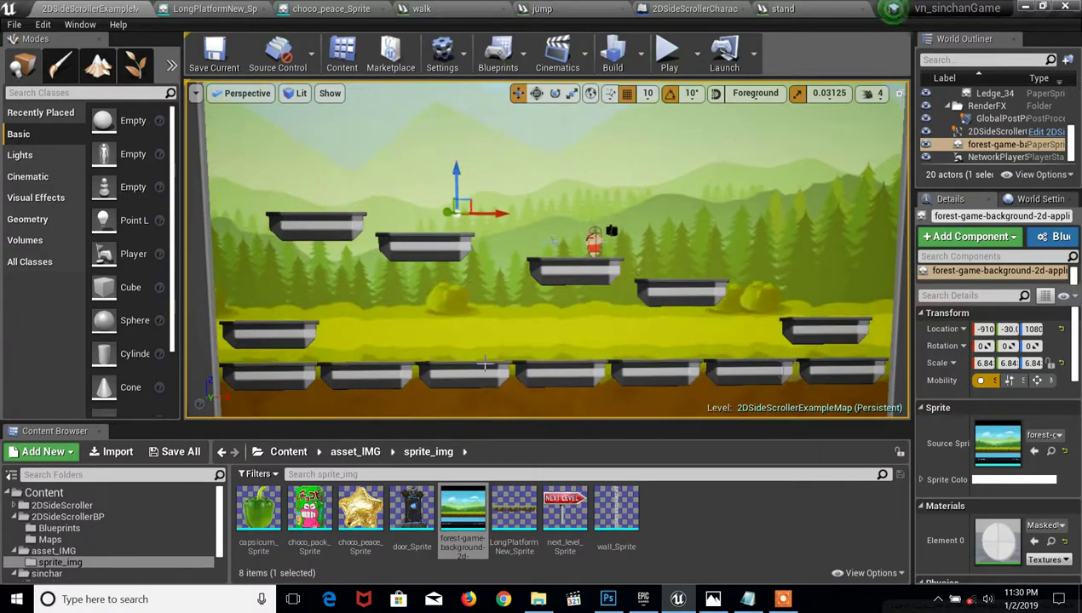
Delete Ledge_28 and the lower-left and upper ledge platforms.
click(482, 375)
key(Delete)
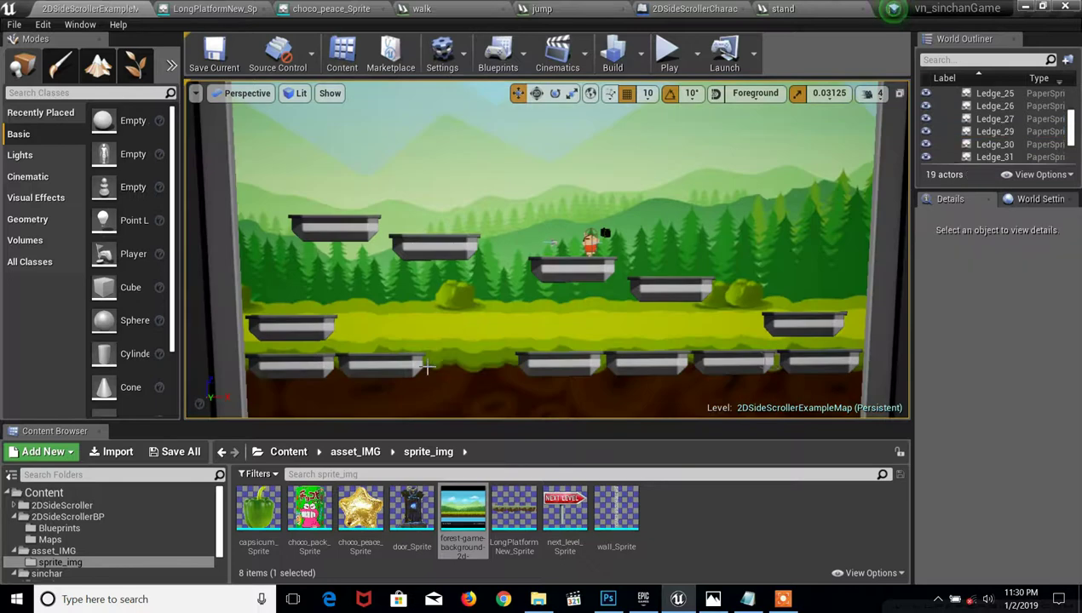
click(383, 368)
key(Delete)
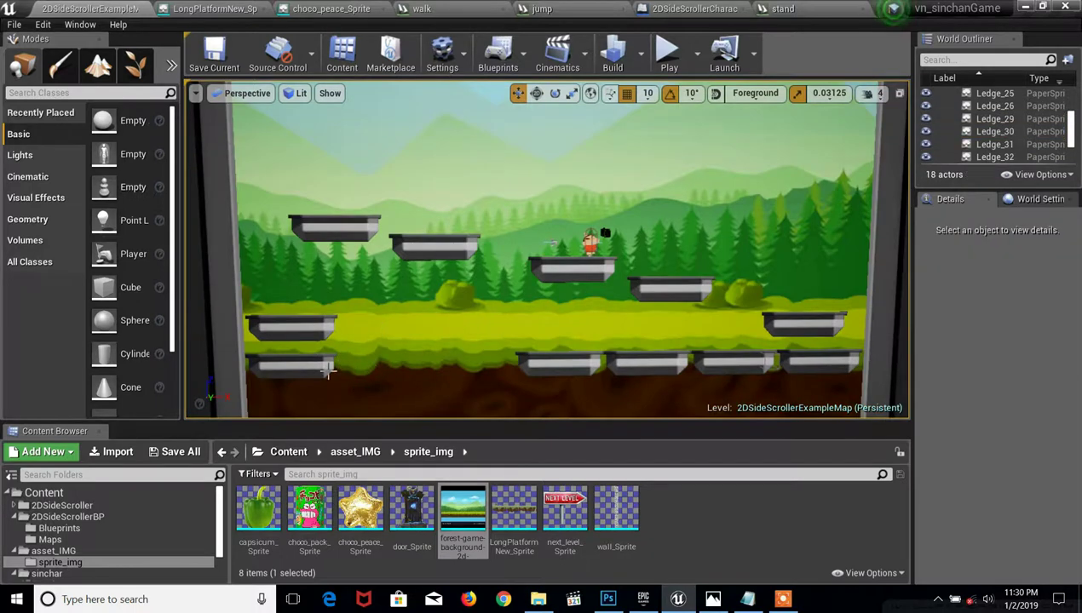
click(328, 372)
key(Delete)
click(307, 327)
key(Delete)
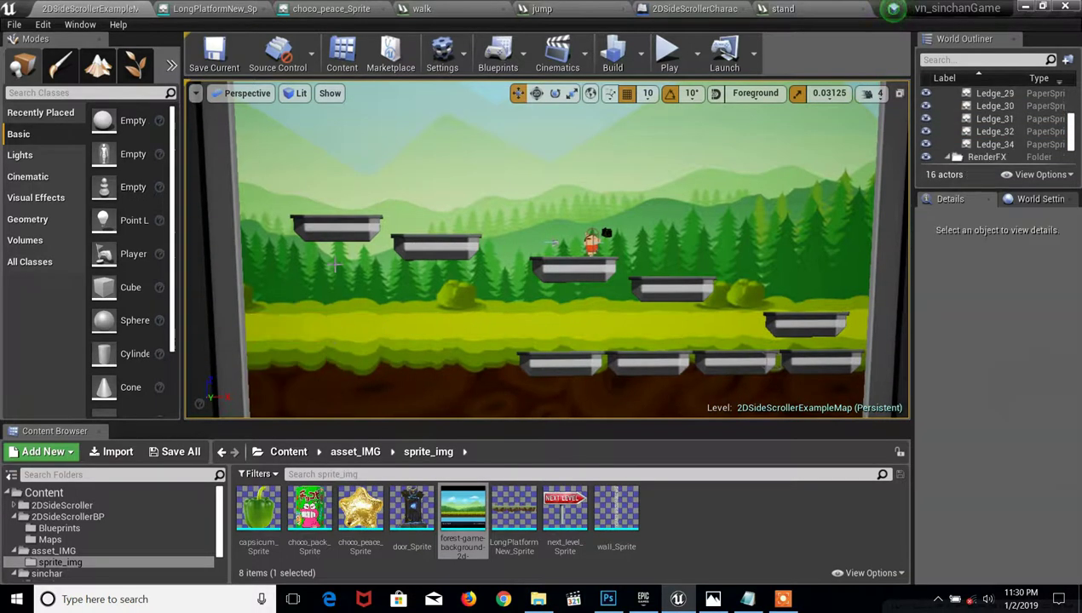
click(345, 224)
key(Delete)
click(423, 245)
key(Delete)
click(568, 265)
key(Delete)
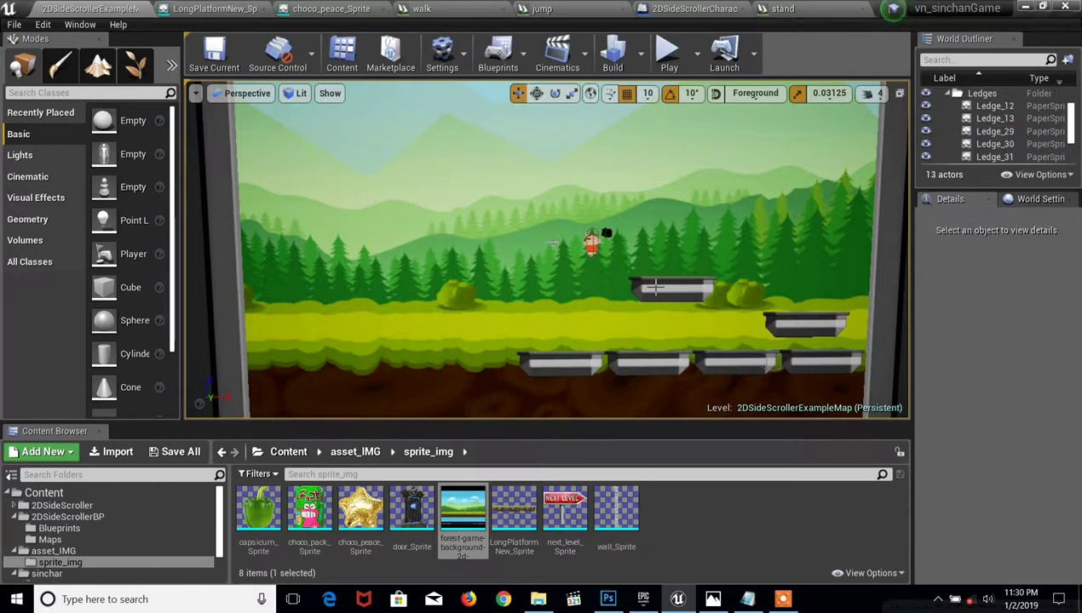
Delete the remaining bottom and right-side ledge platforms.
click(654, 287)
key(Delete)
click(605, 362)
key(Delete)
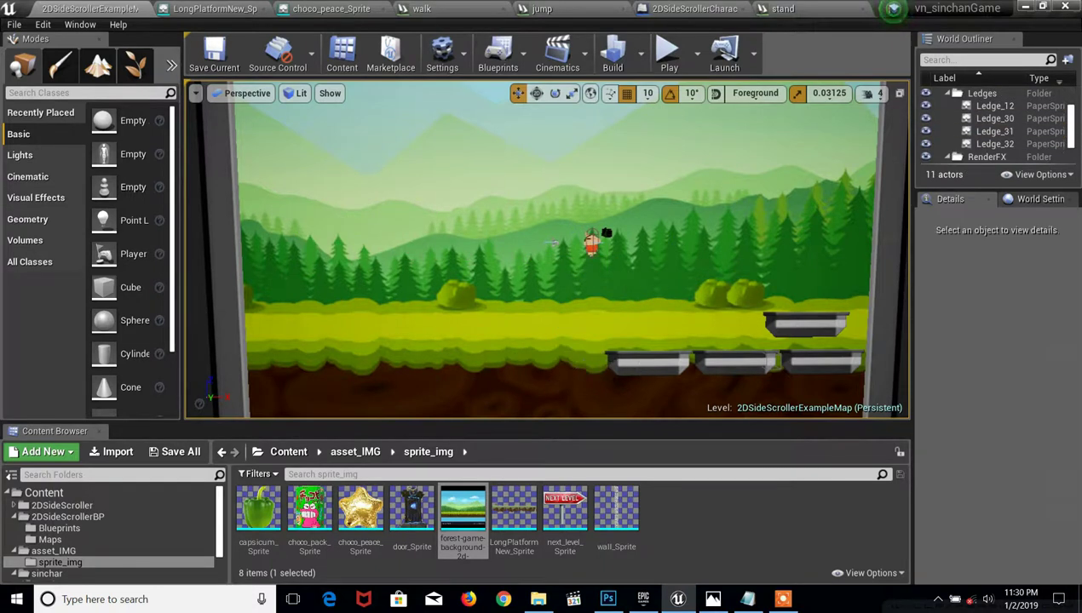
click(673, 362)
key(Delete)
click(728, 362)
key(Delete)
click(782, 328)
key(Delete)
click(788, 358)
key(Delete)
Delete the right and left edge walls.
mouse_move(771, 362)
middle_down()
mouse_move(768, 263)
mouse_move(488, 299)
middle_up()
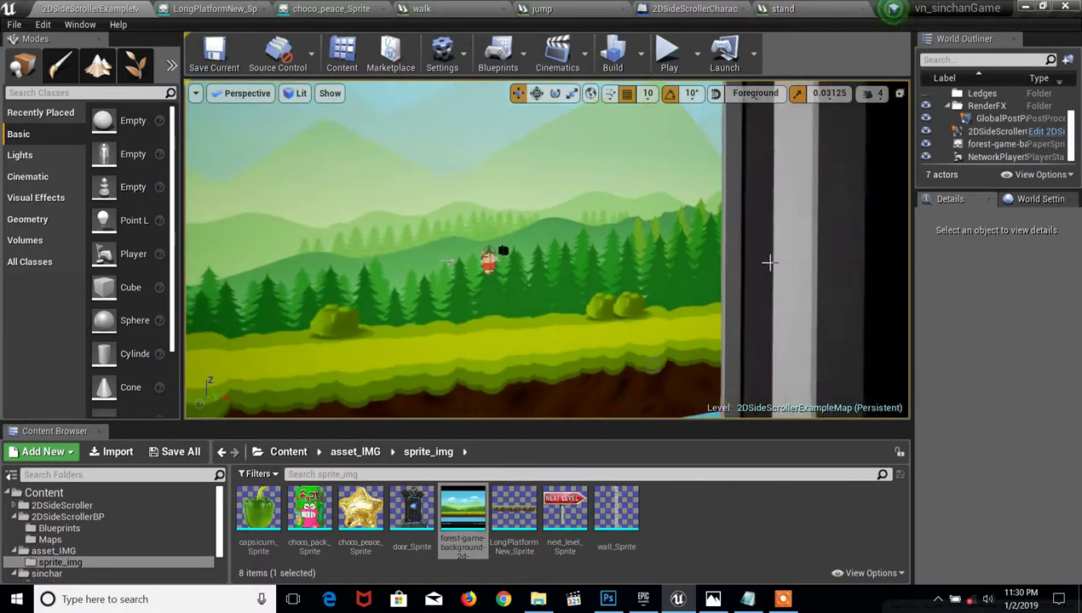
click(769, 264)
key(Delete)
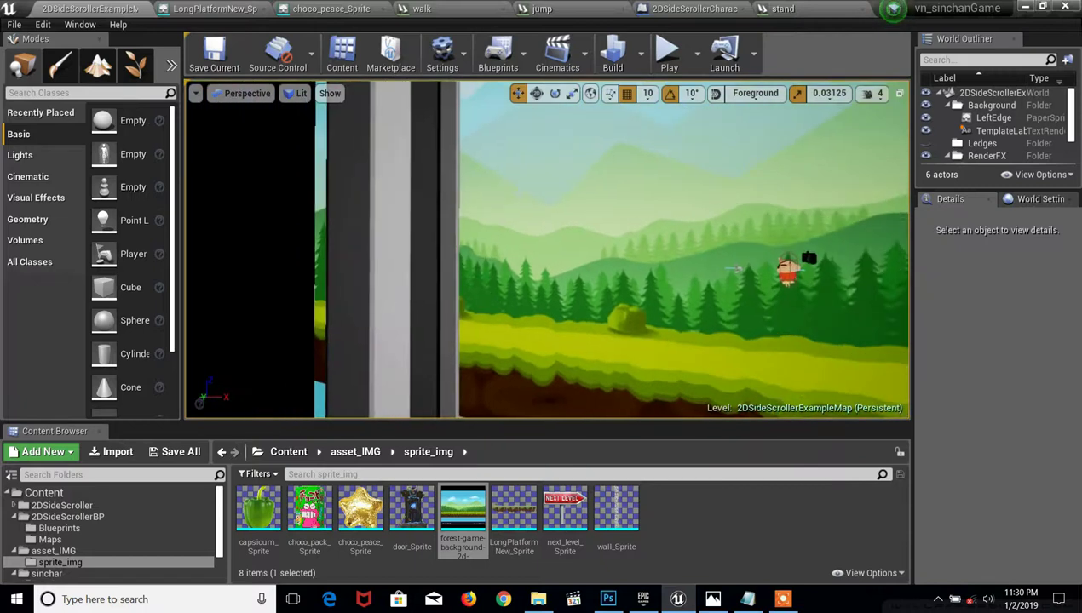
click(392, 256)
key(Delete)
middle_drag(391, 255, 596, 255)
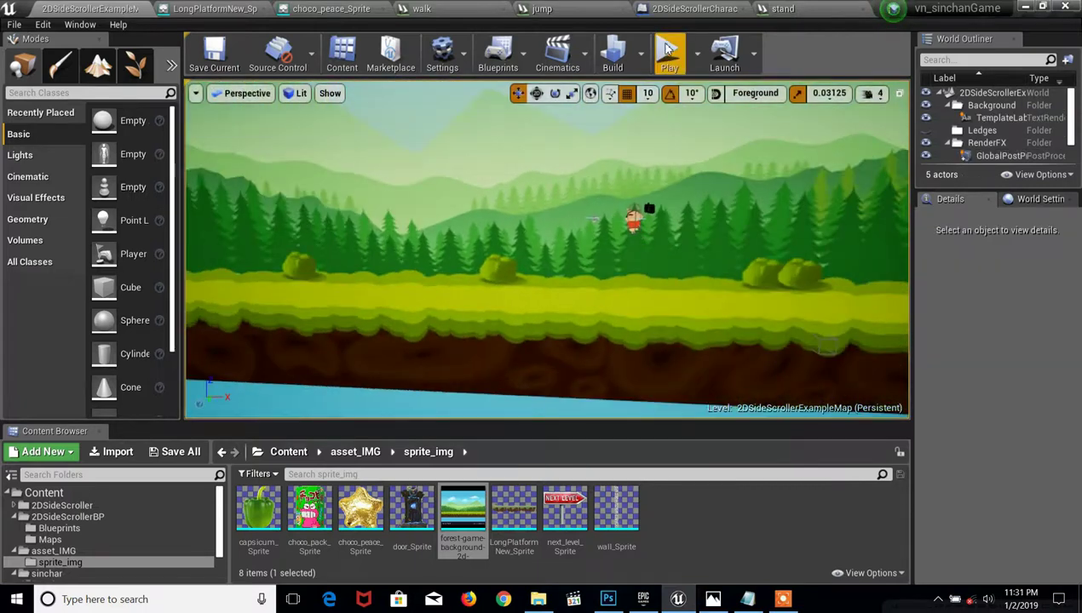
Play-test the stripped-down level, then stop with Esc.
click(668, 49)
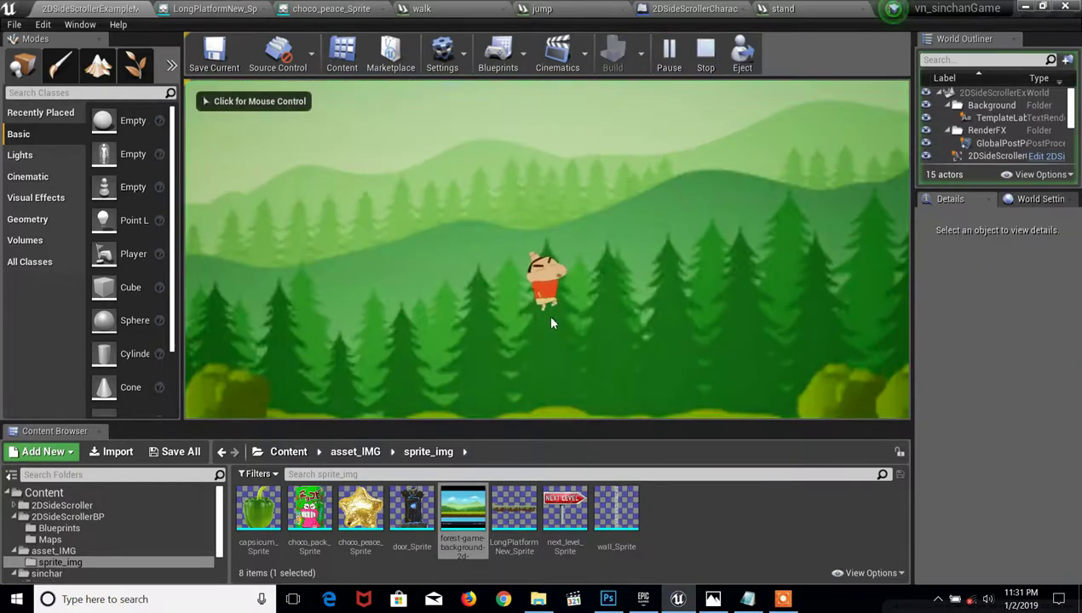
click(551, 319)
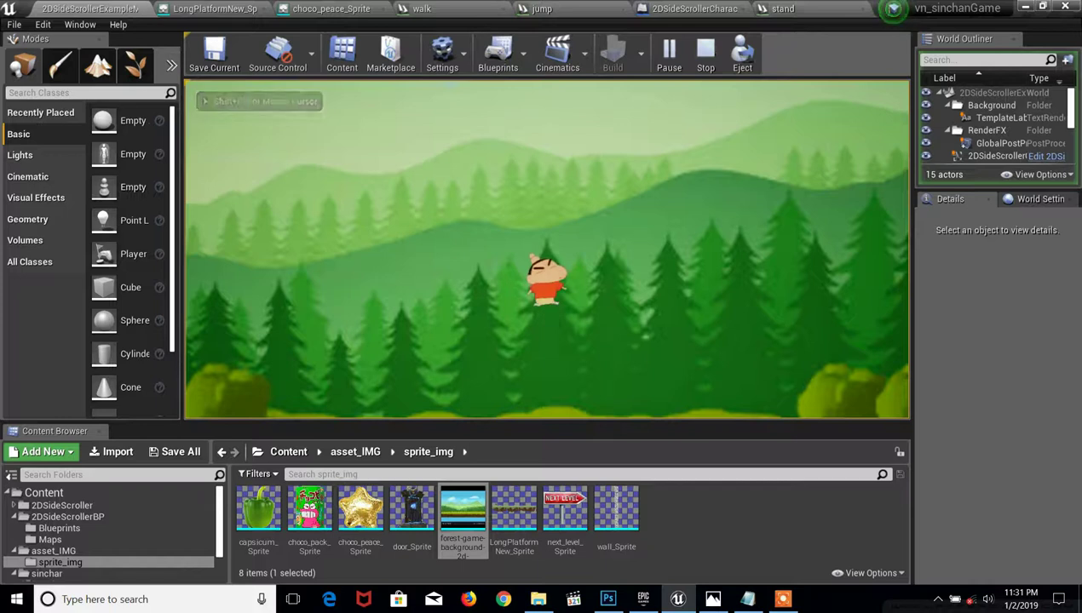
key(Escape)
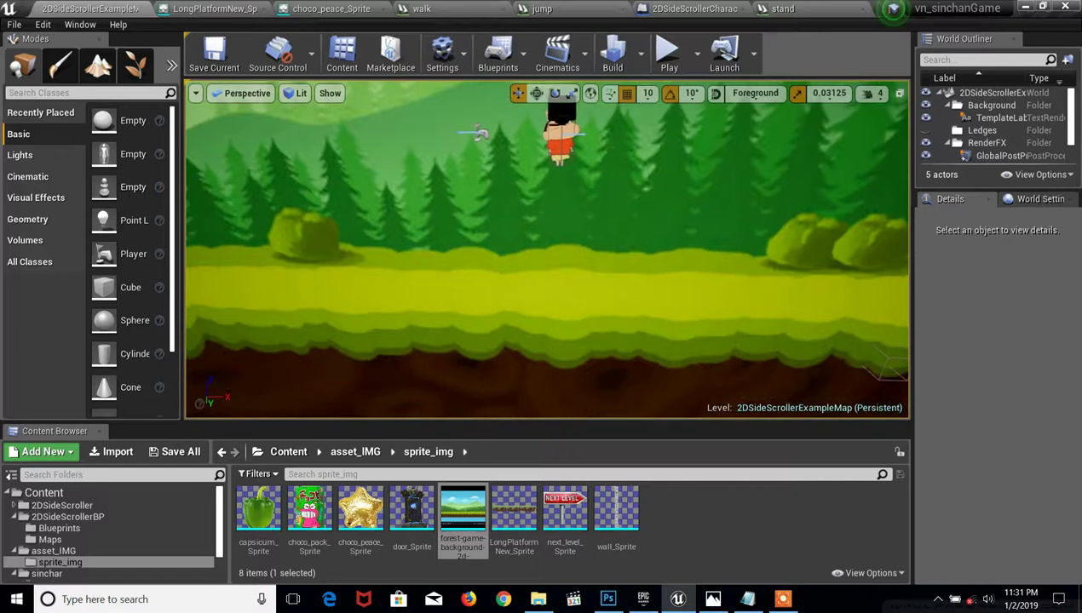
Focus the view on the forest background and open forest-game-background in the sprite editor.
click(578, 296)
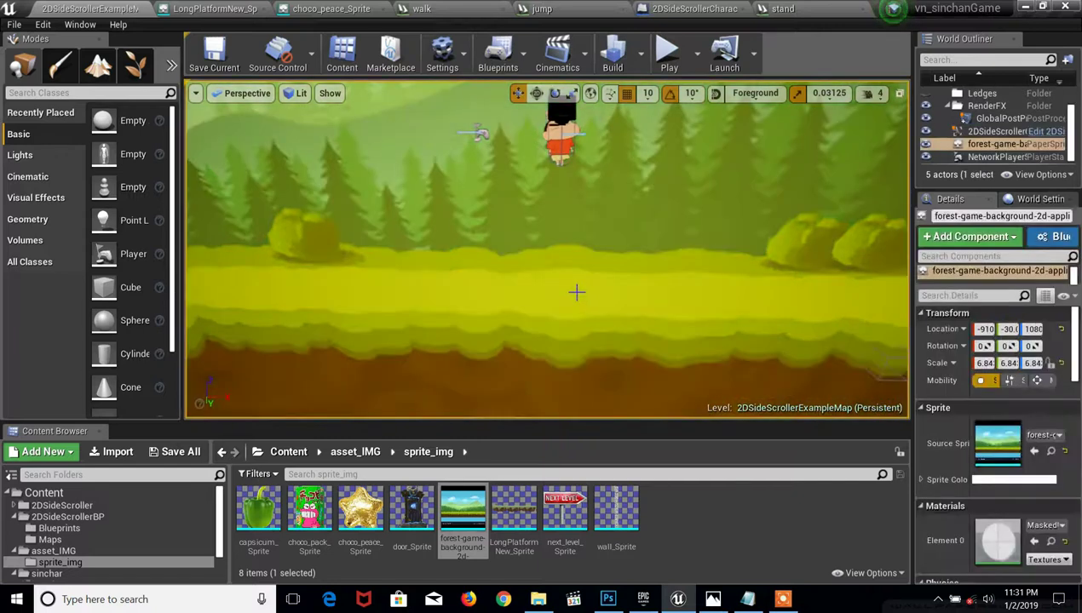
key(f)
mouse_move(546, 256)
right_down()
mouse_move(511, 273)
mouse_move(533, 278)
right_up()
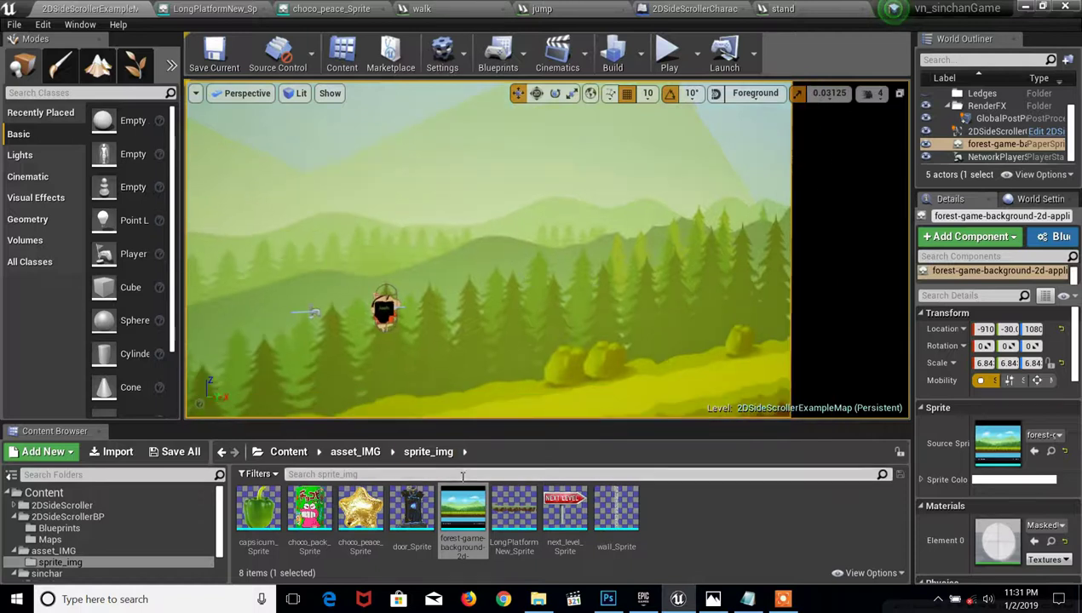
double_click(463, 512)
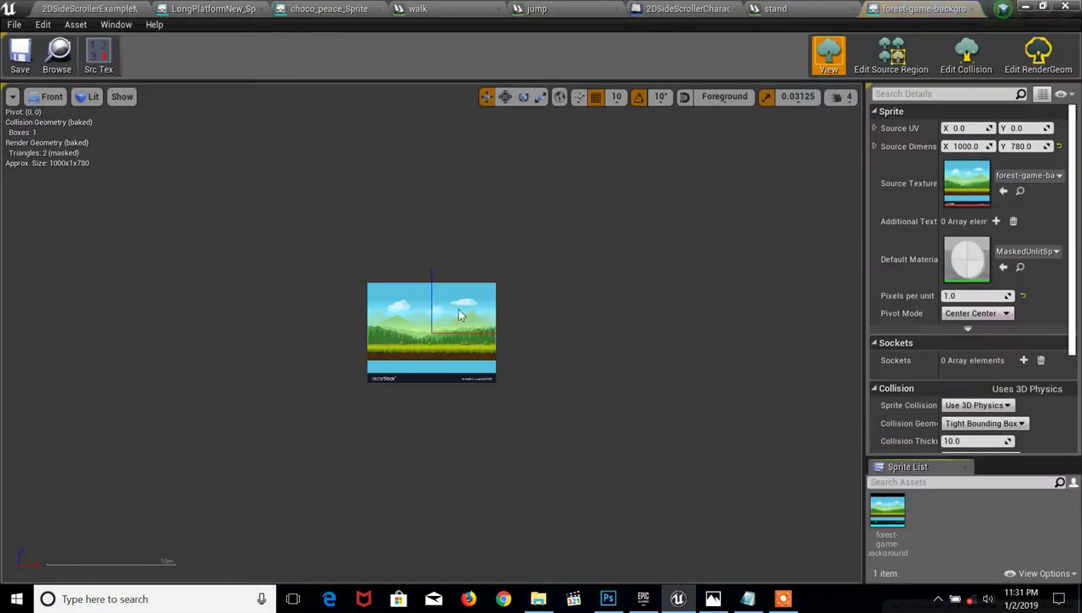
Drag the forest sprite's top collision edge down to the grass line, save, and play the level.
scroll(408, 306, up, 5)
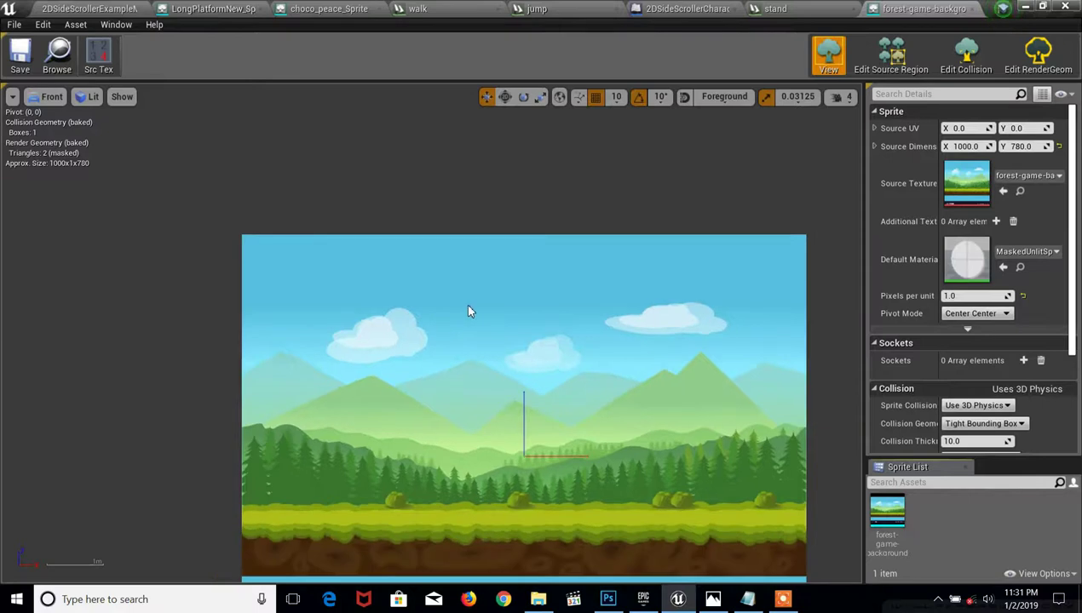
click(965, 53)
right_drag(743, 258, 698, 248)
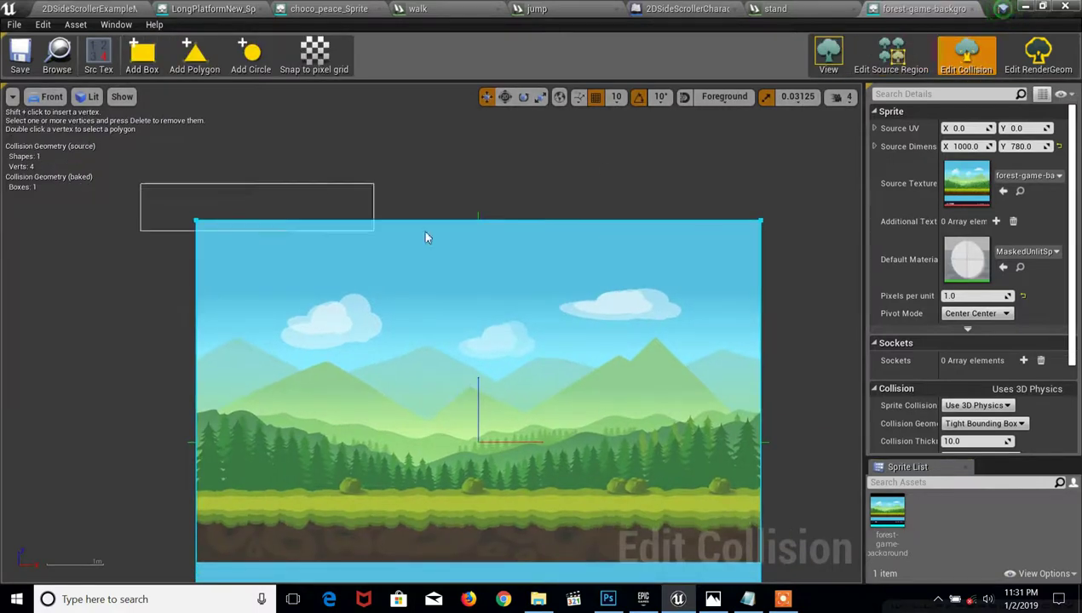
drag(426, 238, 831, 252)
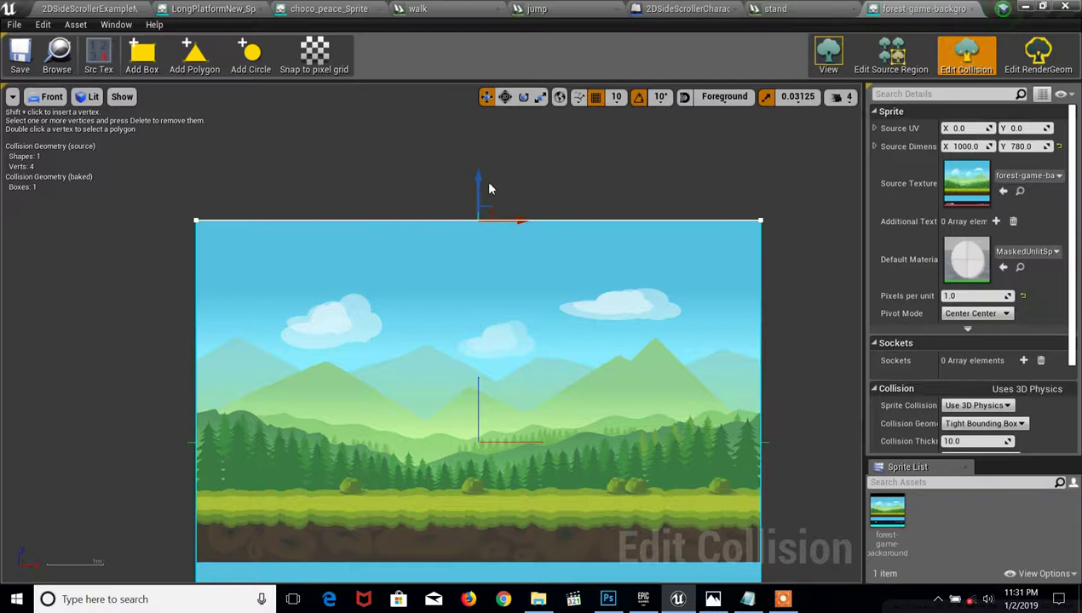
drag(482, 177, 532, 464)
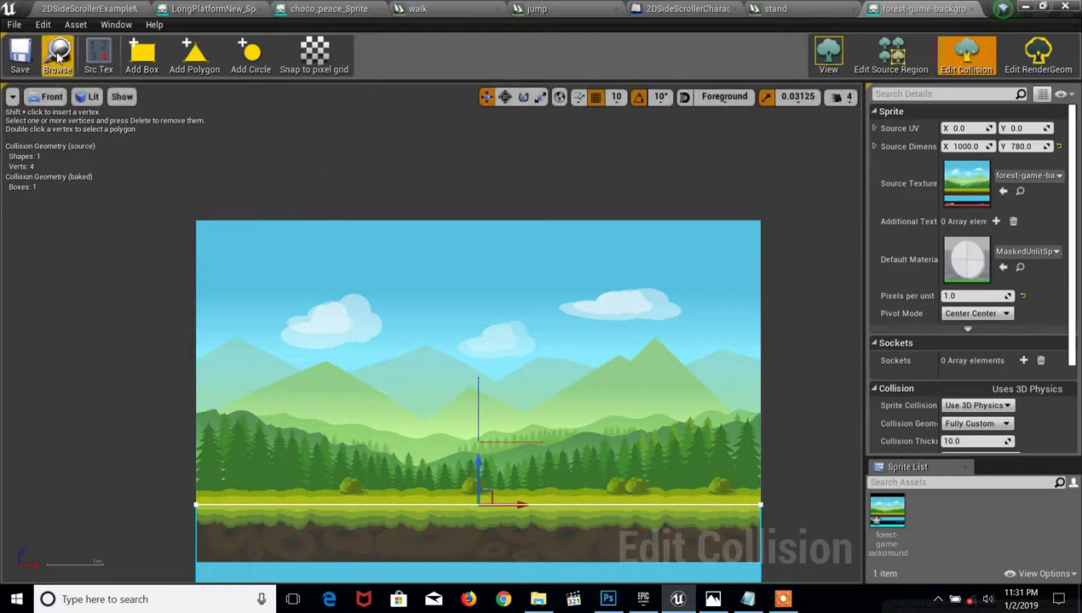
click(19, 54)
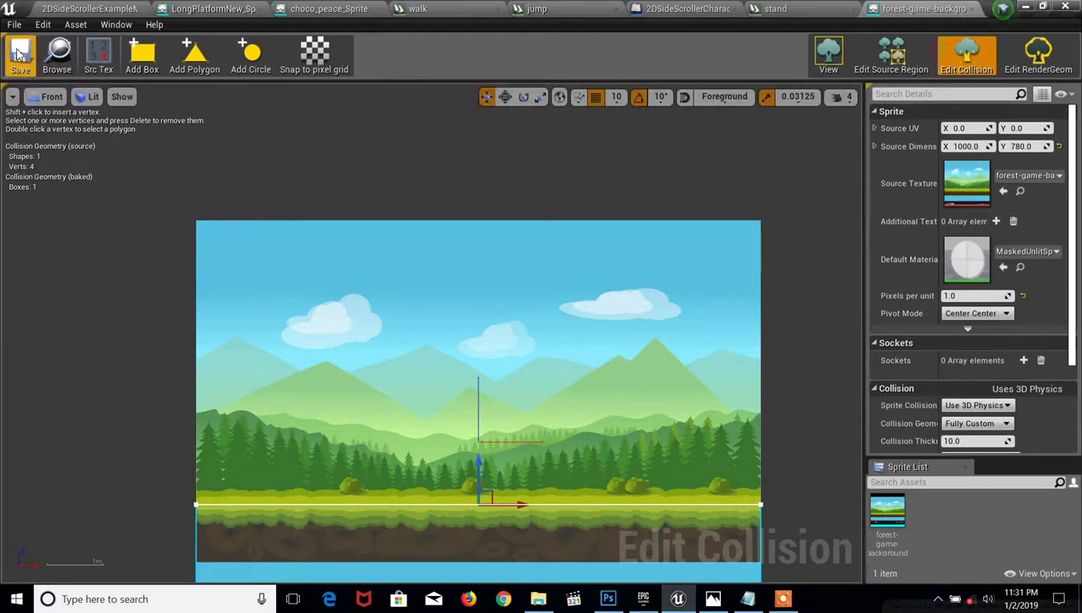
click(68, 7)
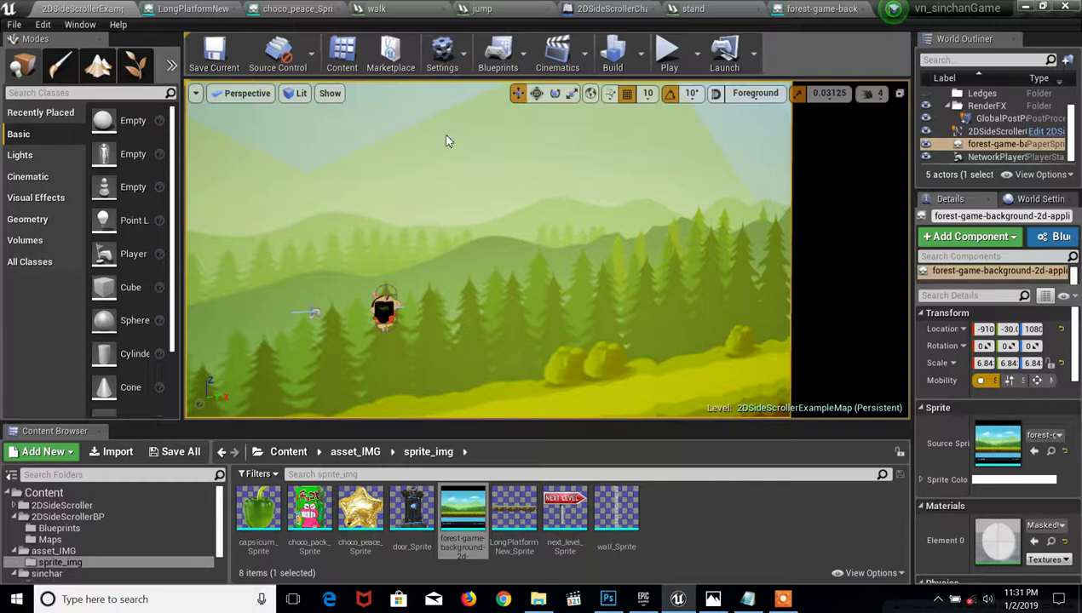
click(667, 51)
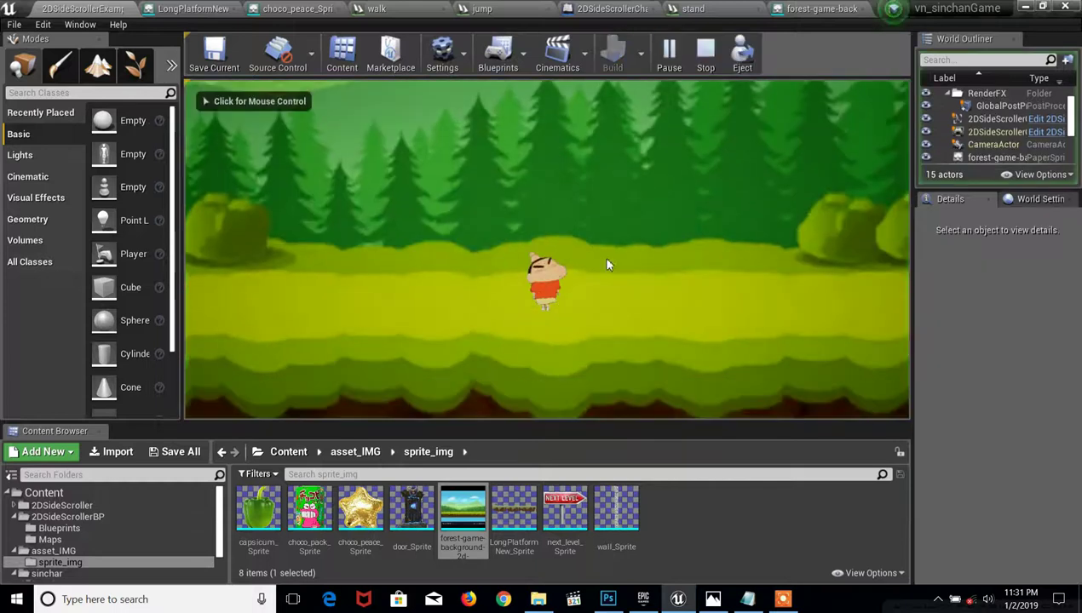
Walk the character left and right, jumping over the rock, then press Esc to stop.
click(593, 312)
key(Left)
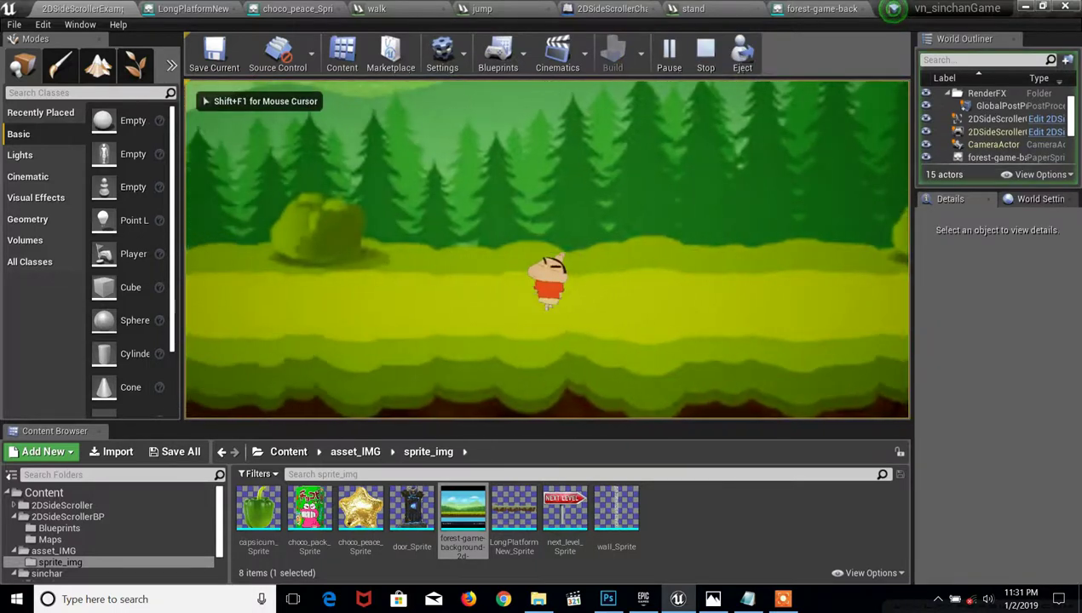
key(space)
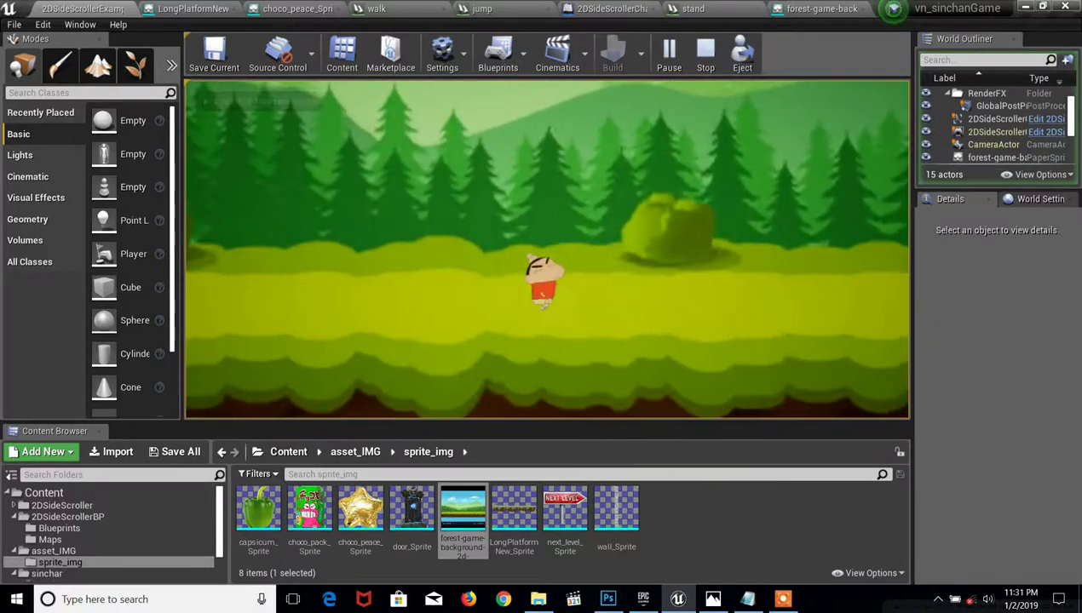
key(Right)
key(Left)
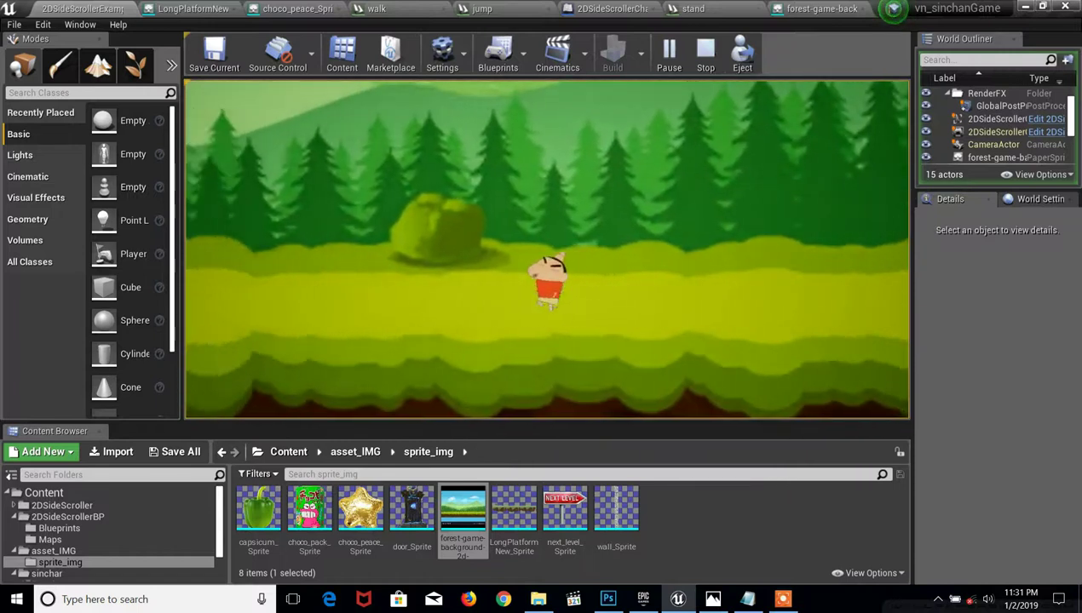
key(space)
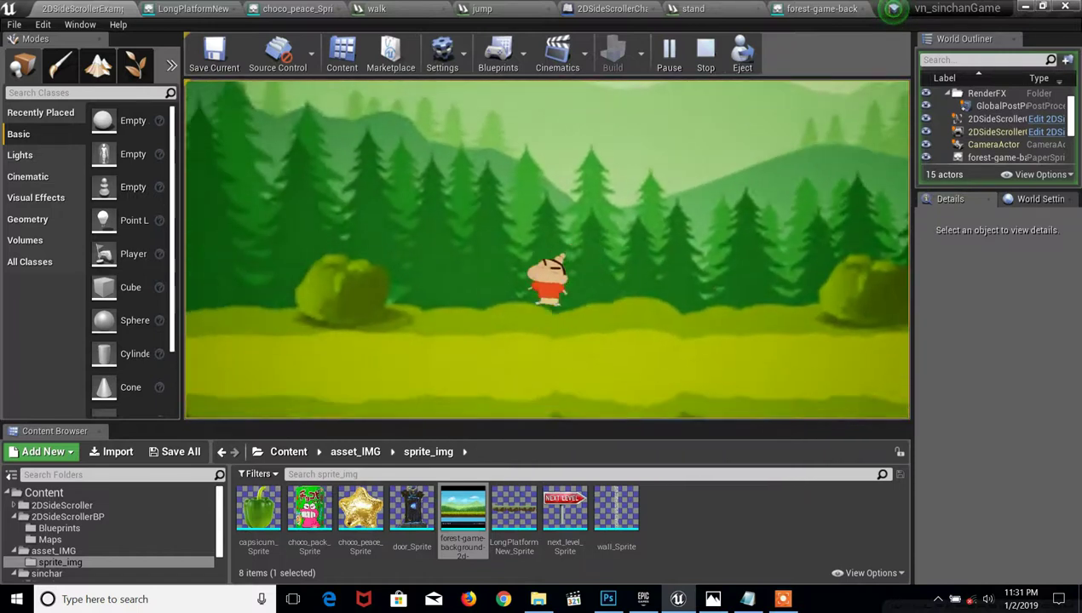
key(space)
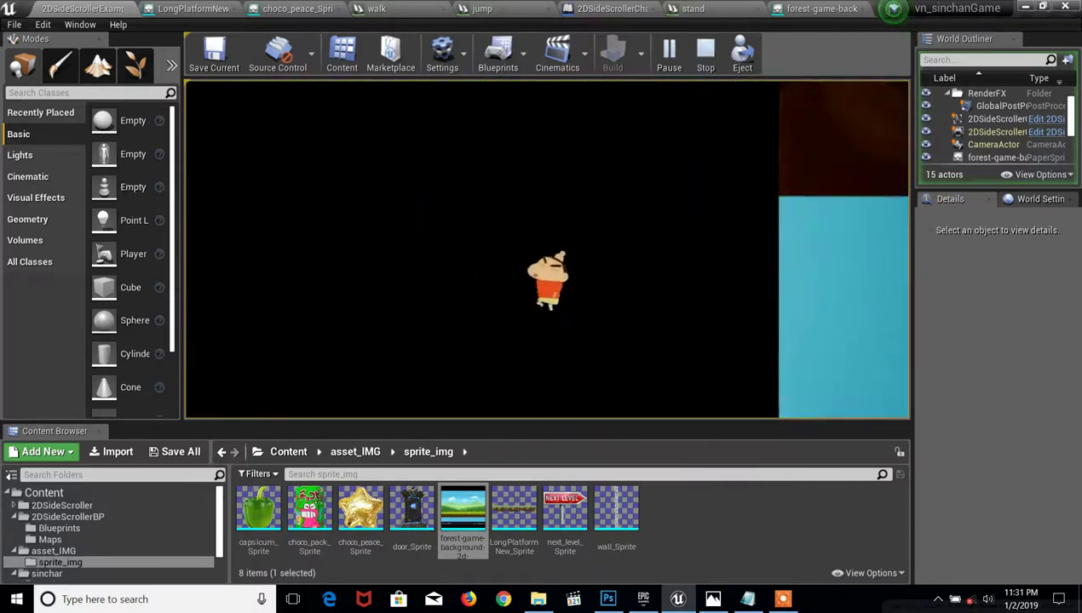
key(Escape)
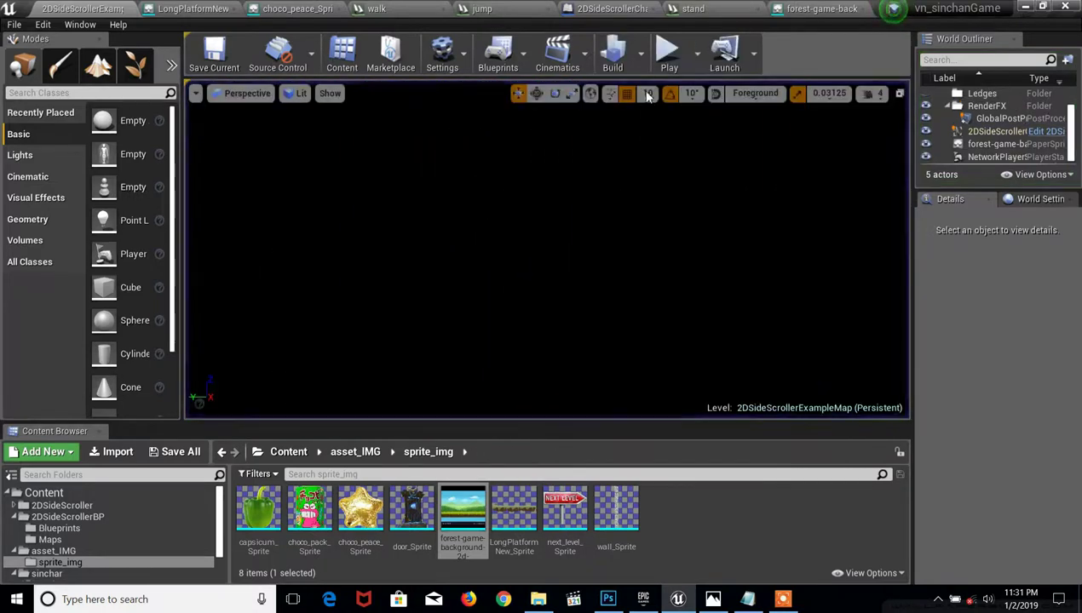
Exit the play session and drag LongPlatformNew_Sprite into the level.
click(669, 56)
key(Escape)
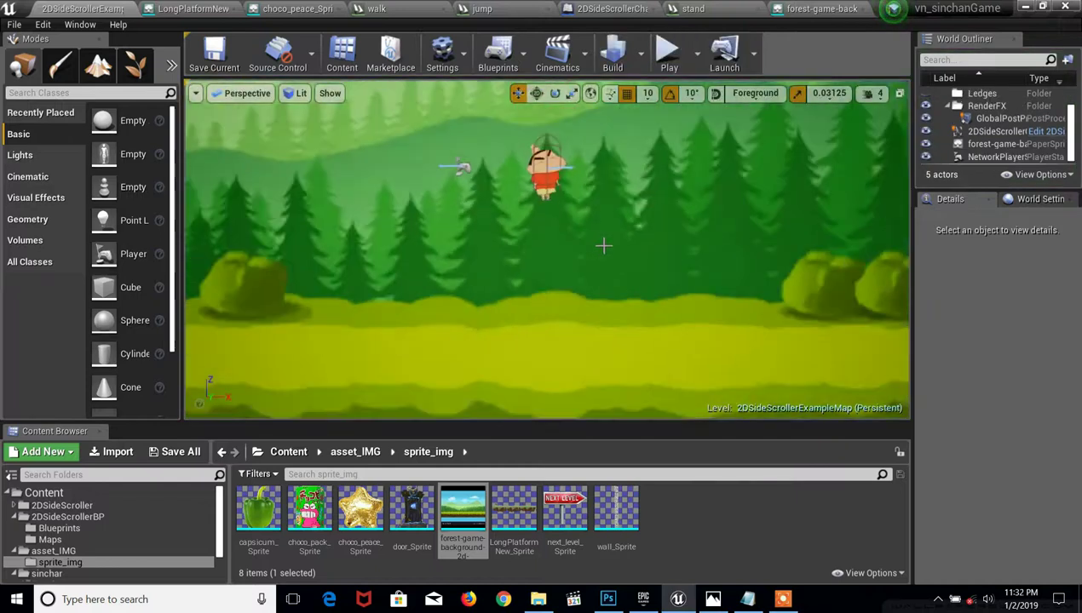
right_drag(604, 246, 603, 247)
right_drag(545, 247, 613, 320)
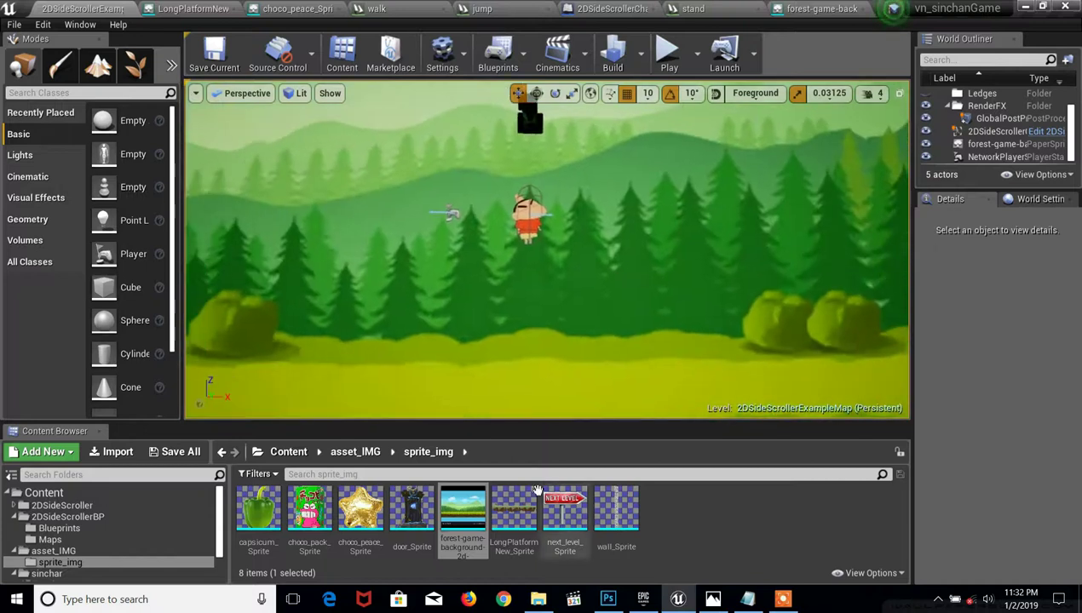
drag(514, 510, 508, 316)
scroll(552, 308, down, 3)
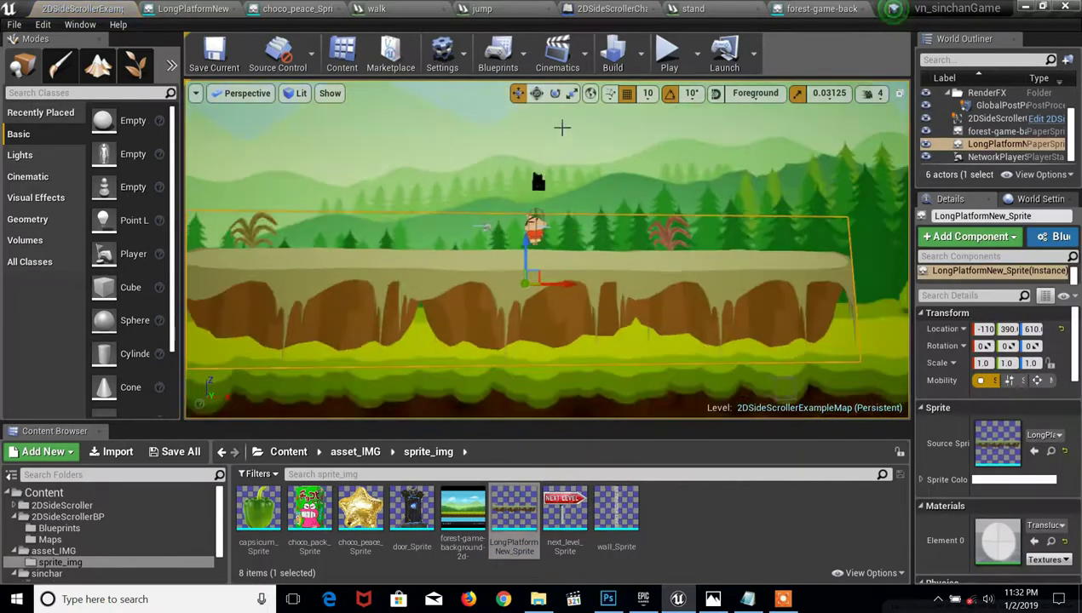
Scale the platform down to 0.18, move it down-left beside the character, and start a play test.
click(573, 94)
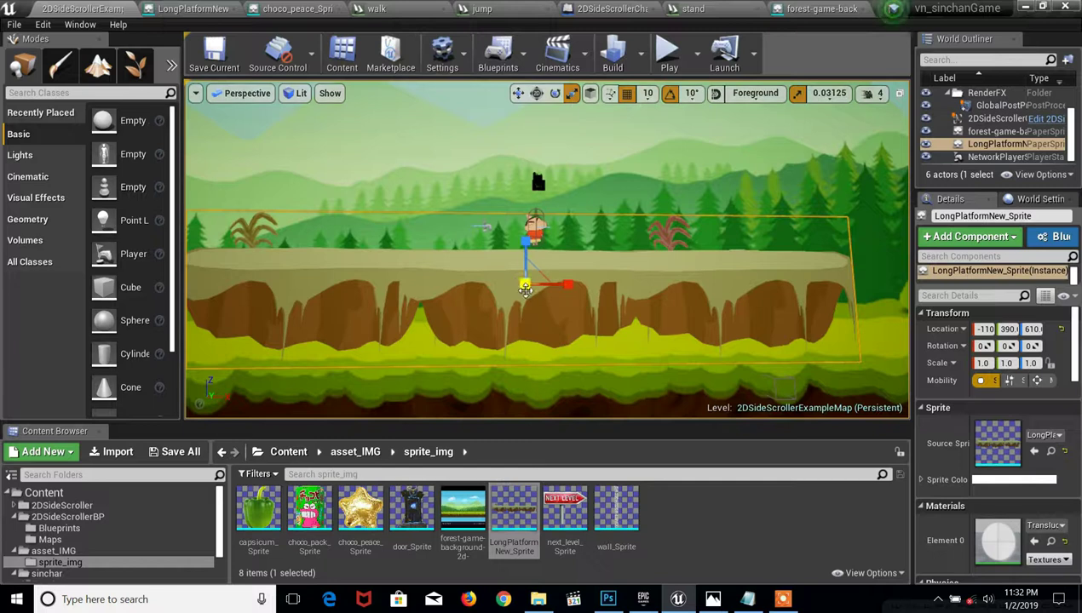
alt+drag(527, 314, 364, 337)
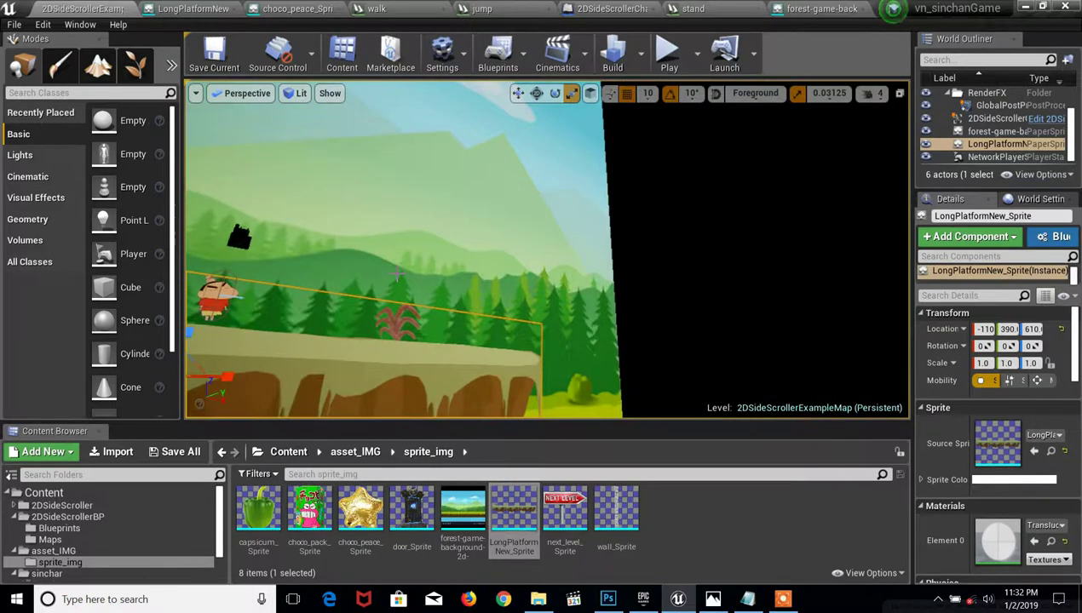
alt+drag(398, 275, 398, 261)
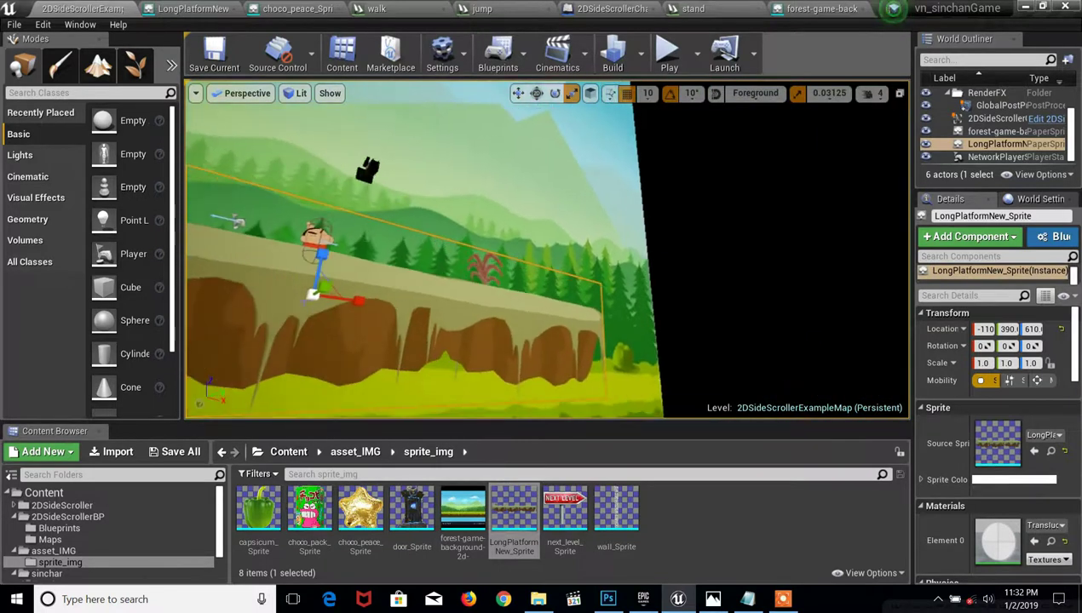
mouse_move(322, 289)
mouse_down()
mouse_move(322, 323)
mouse_move(322, 294)
mouse_up()
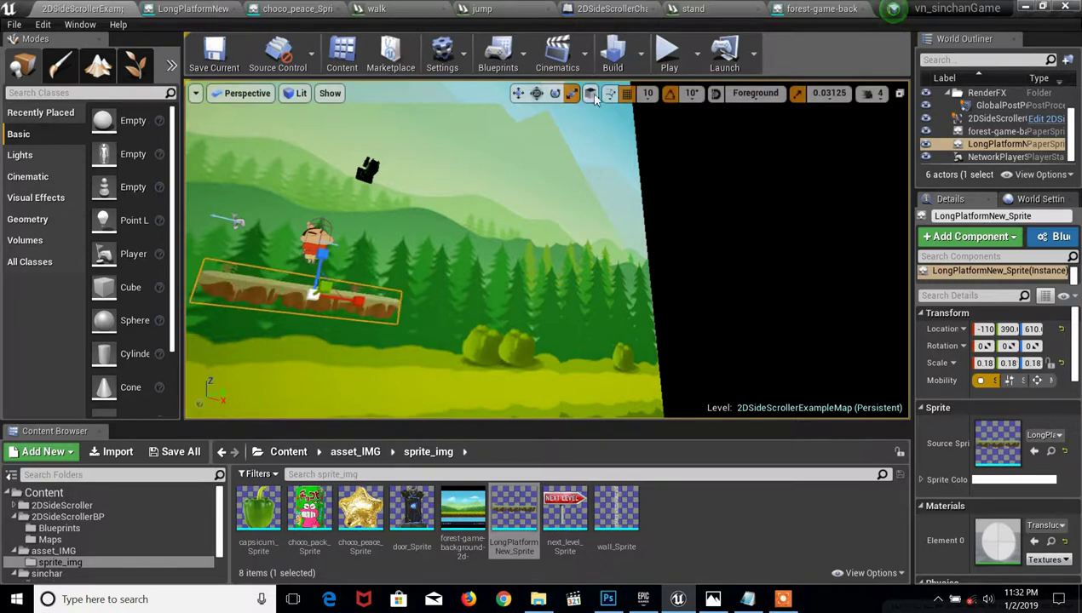
click(518, 93)
mouse_move(315, 288)
mouse_down()
mouse_move(279, 318)
mouse_move(333, 288)
mouse_move(323, 291)
mouse_up()
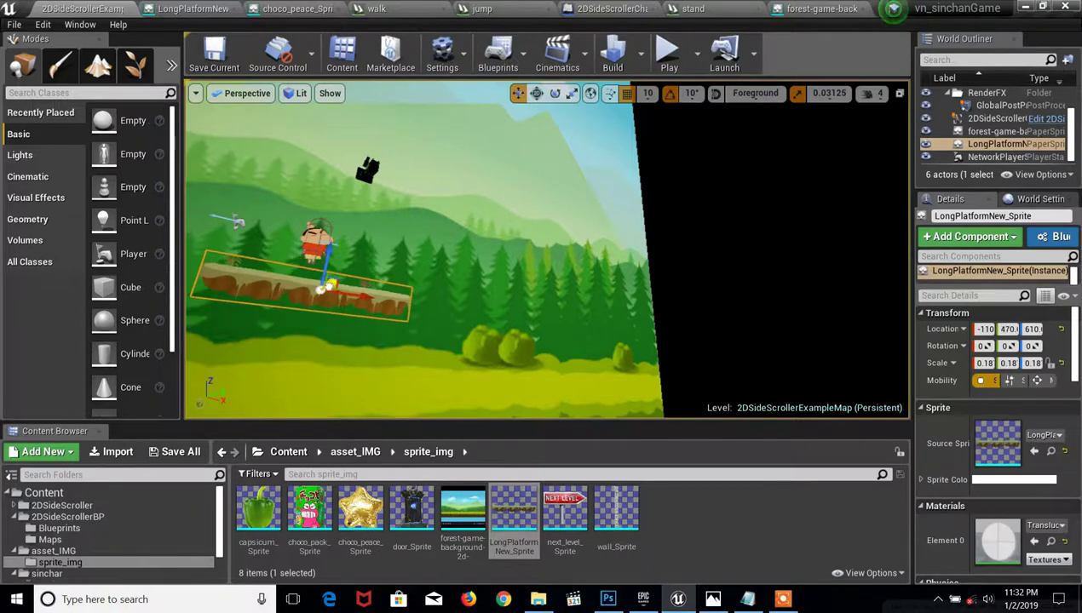
middle_drag(369, 274, 412, 249)
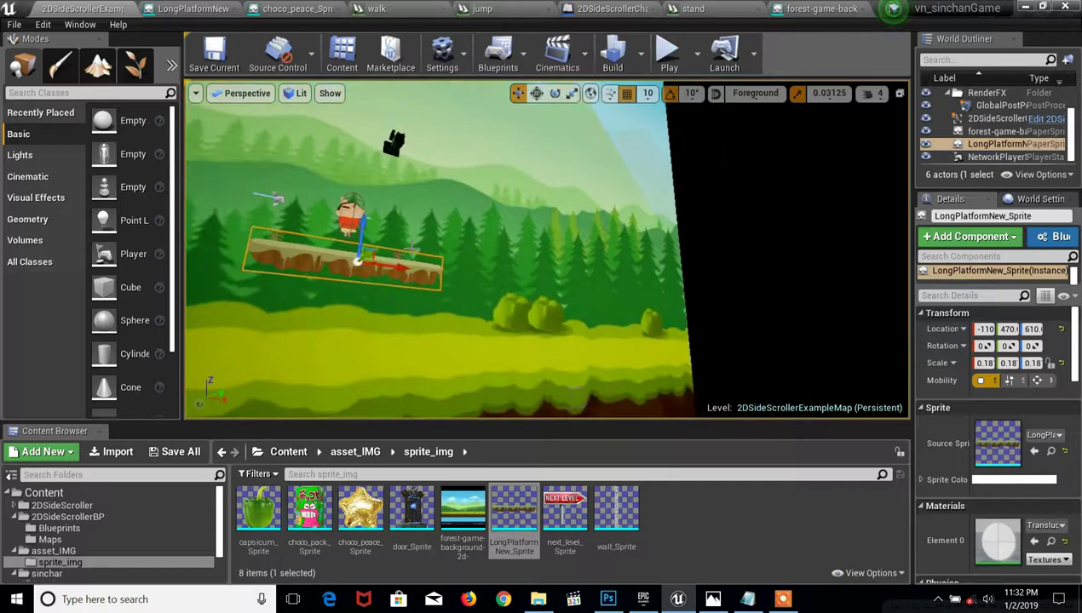
click(668, 56)
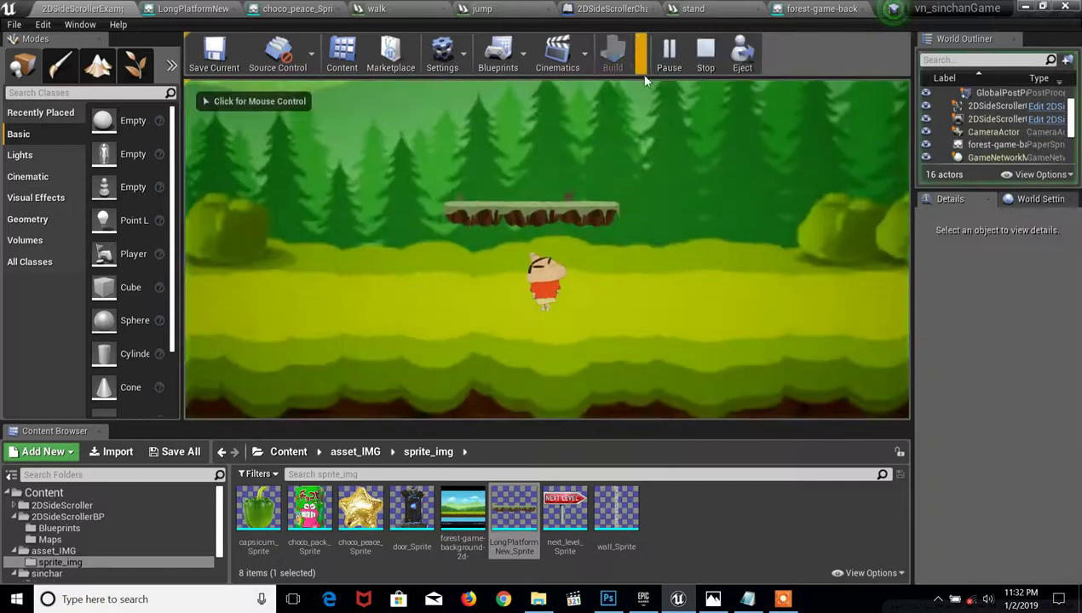
Stop play, slide the LongPlatformNew plank to Y -50 under the character, and play again.
click(704, 55)
right_drag(545, 247, 511, 213)
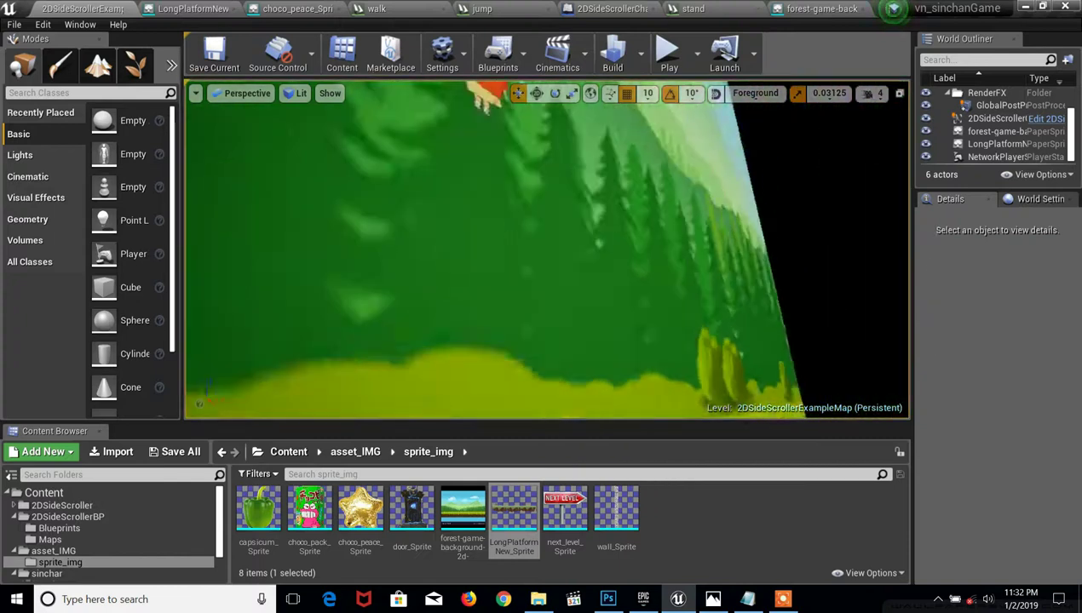
right_drag(549, 293, 548, 293)
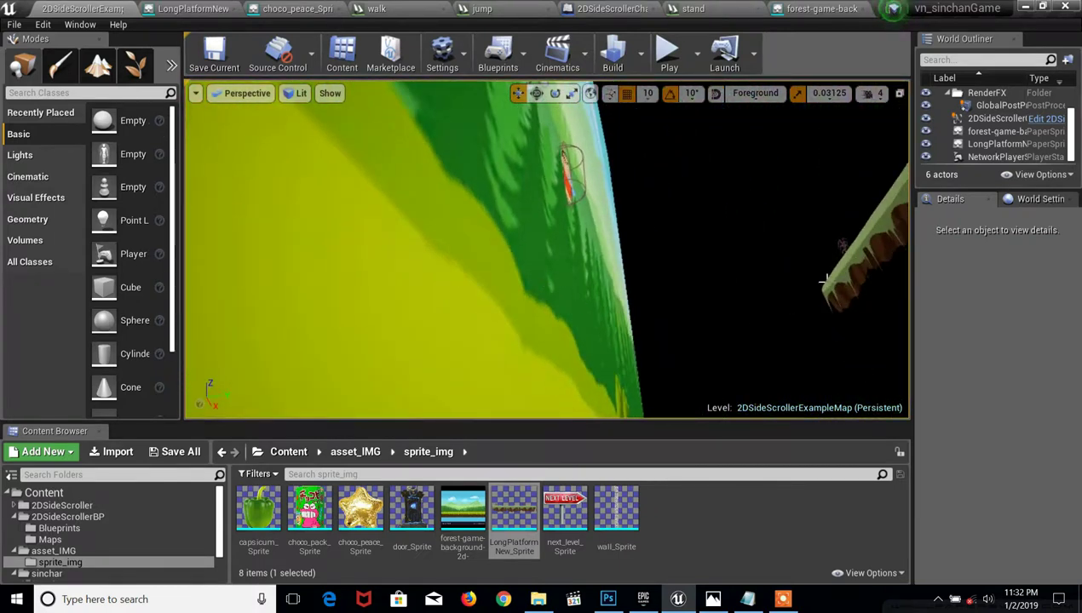
click(824, 279)
key(f)
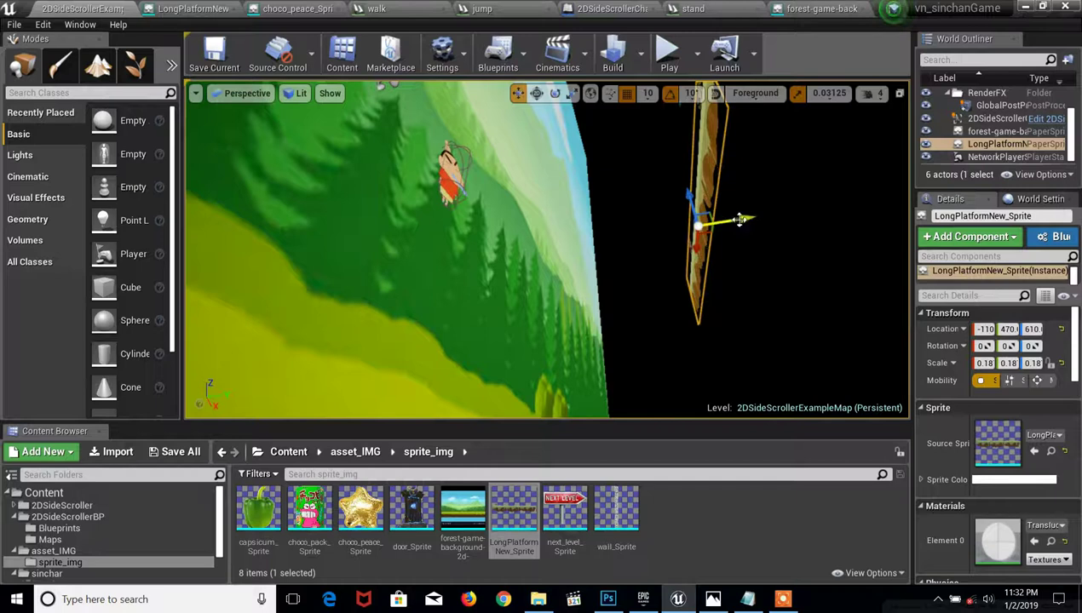
drag(739, 220, 426, 251)
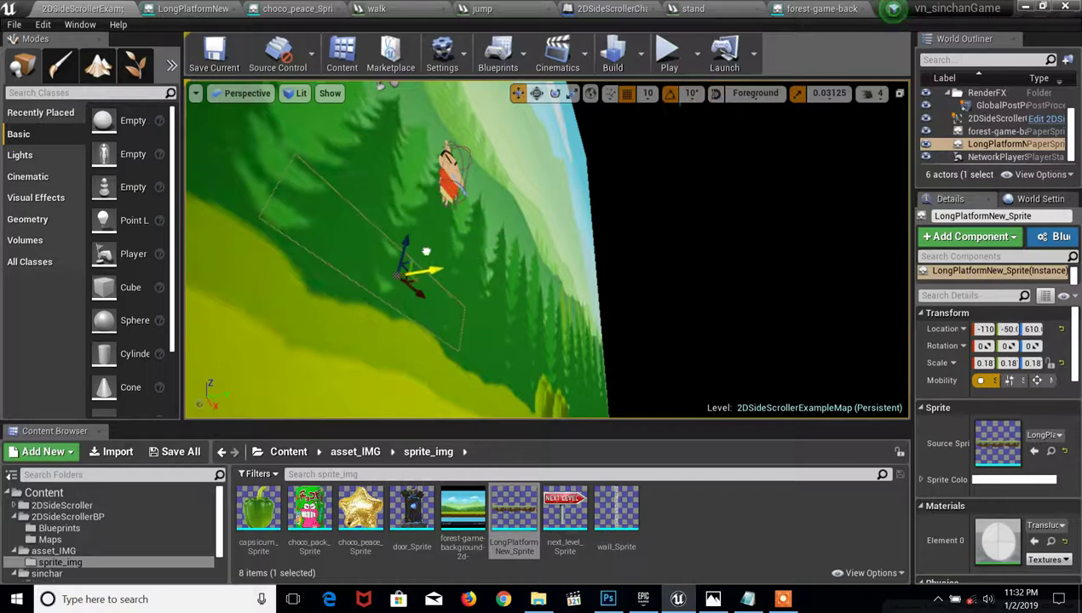
click(466, 187)
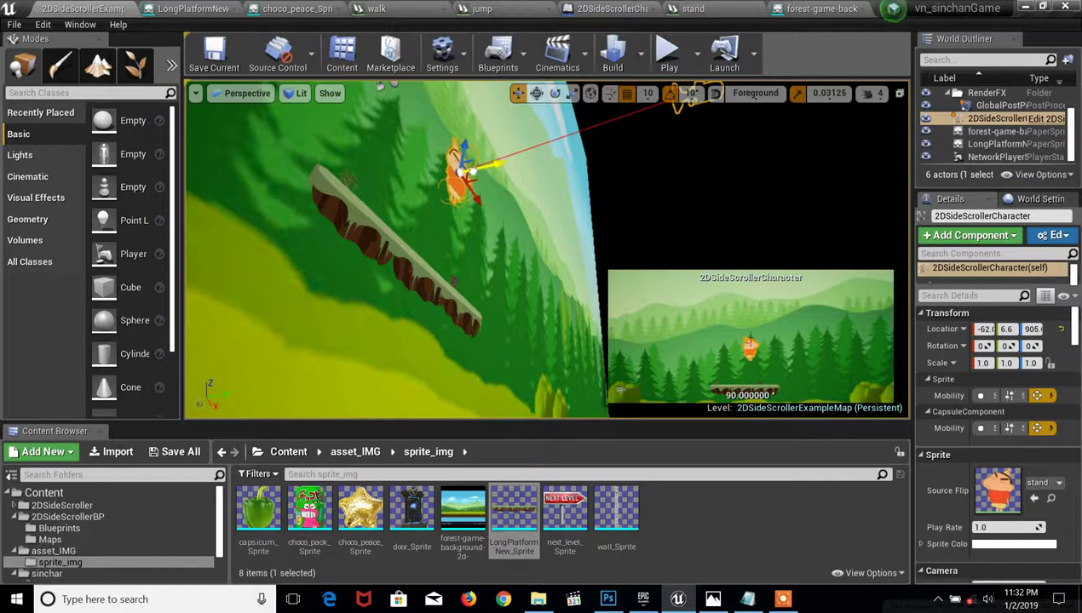
click(669, 53)
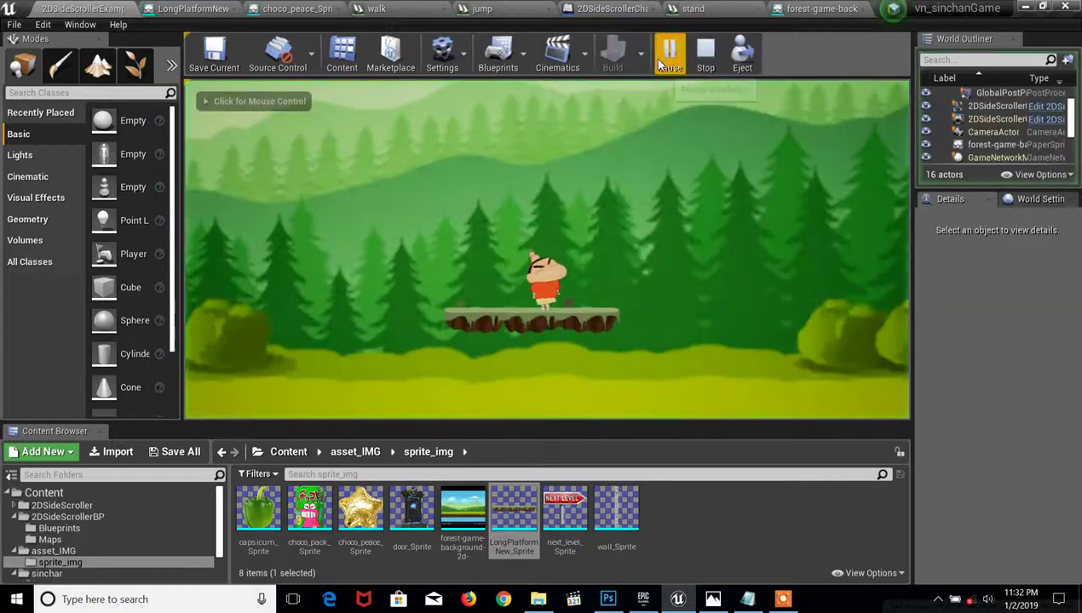
Play-test walking left and right and jumping, then end the run.
click(630, 222)
key(a)
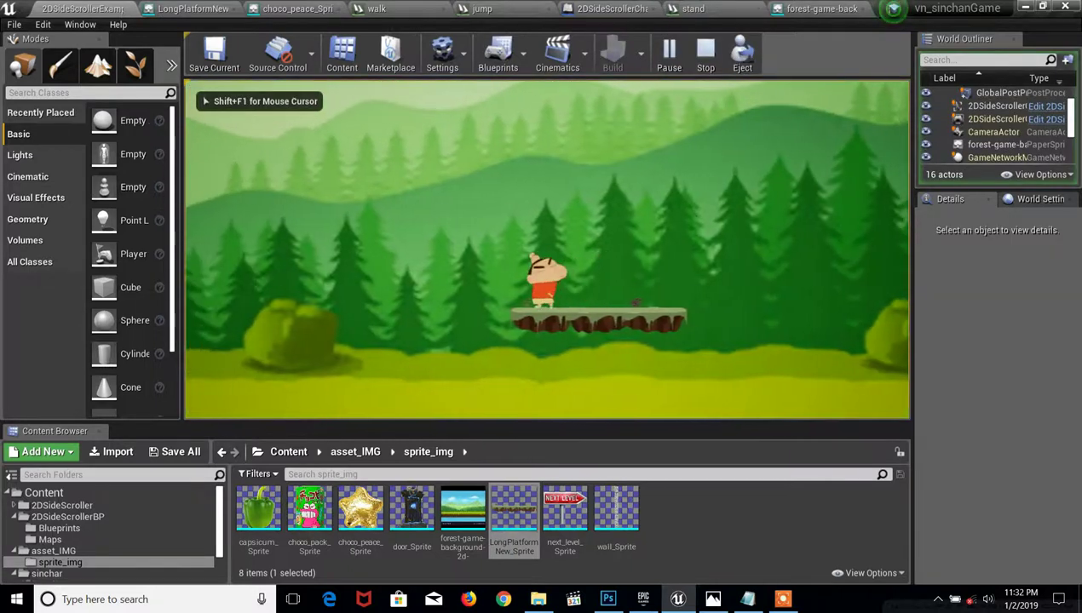
key(d)
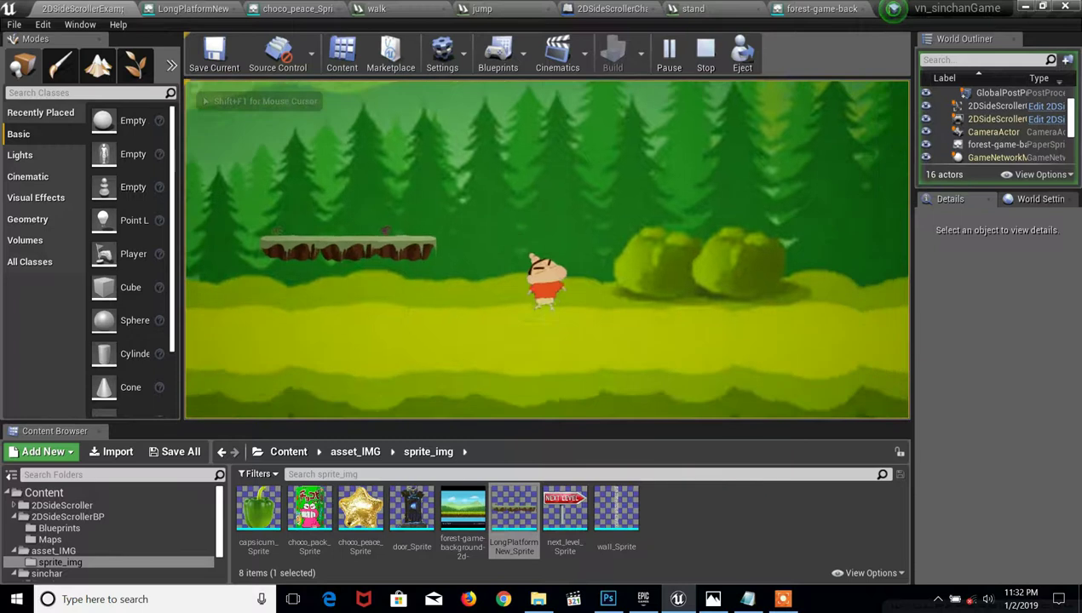
key(a)
key(space)
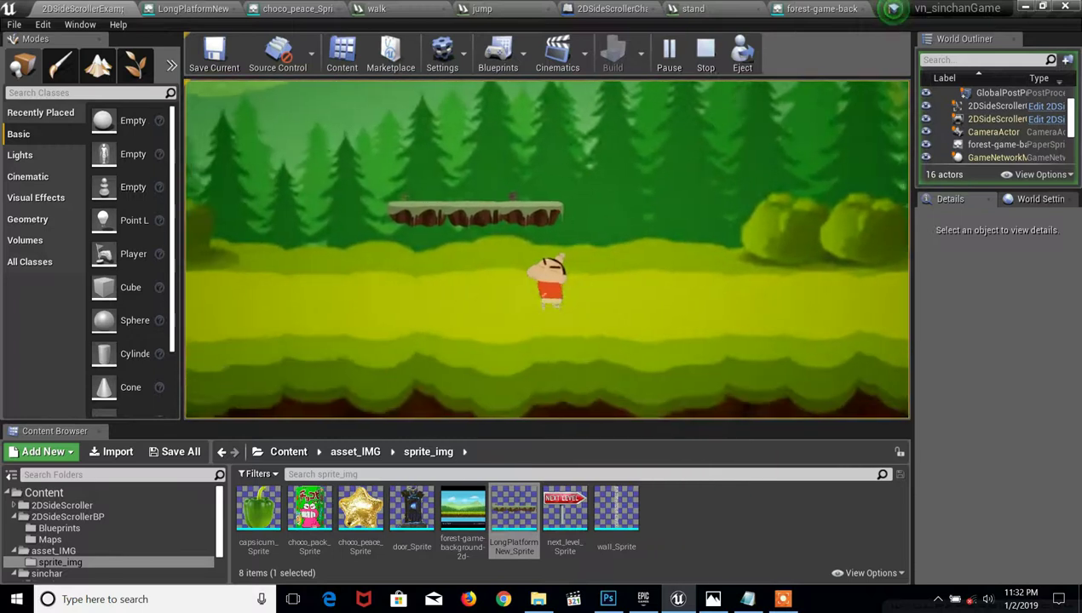
key(space)
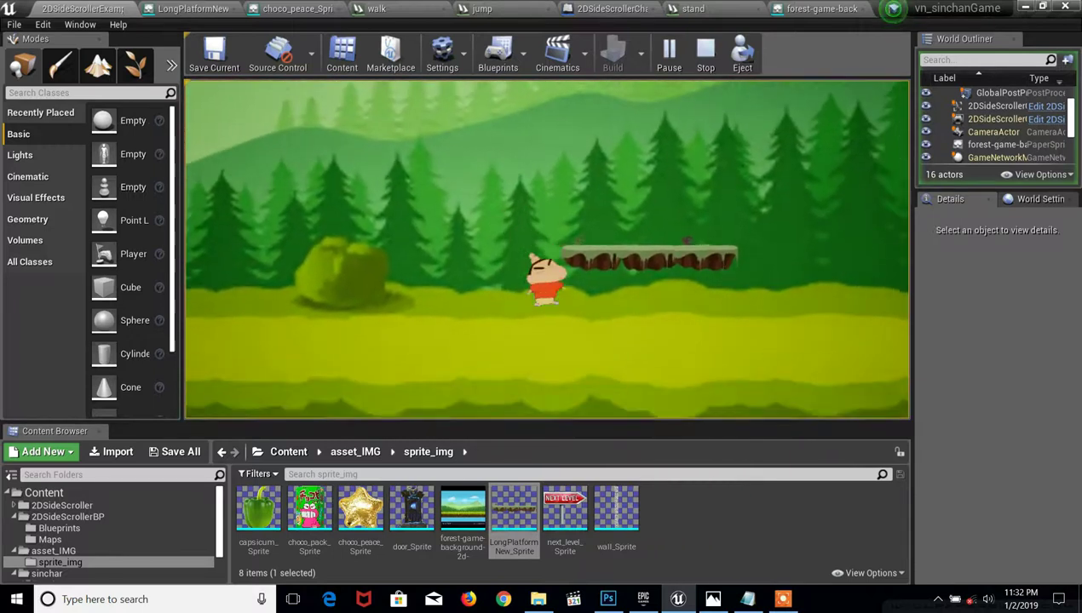
key(Escape)
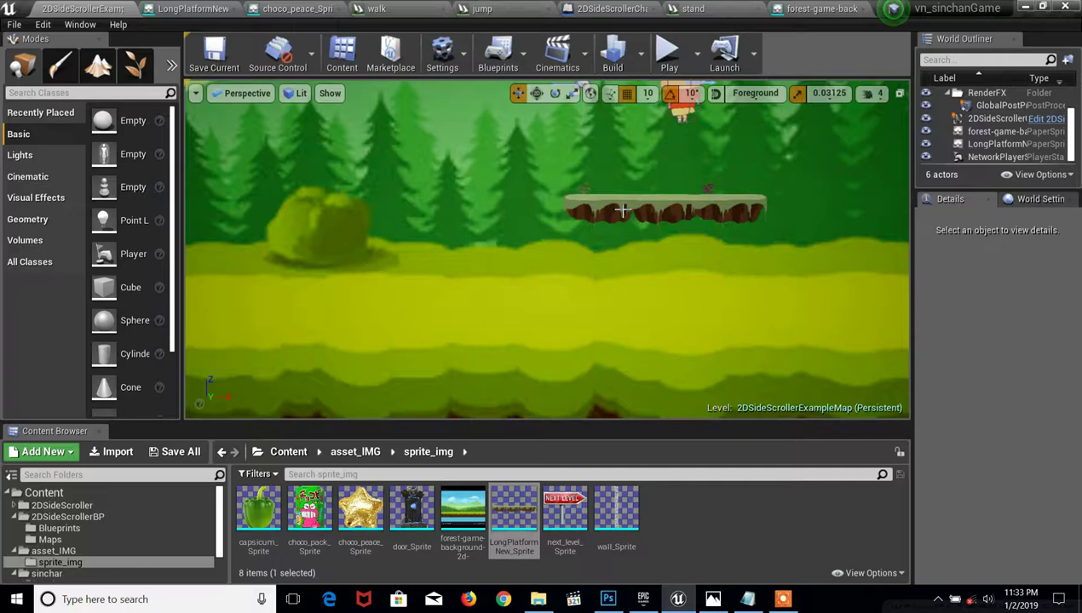
Lower the long platform from Z 610 to 510, then play-test jumping onto it.
click(622, 210)
drag(663, 176, 661, 218)
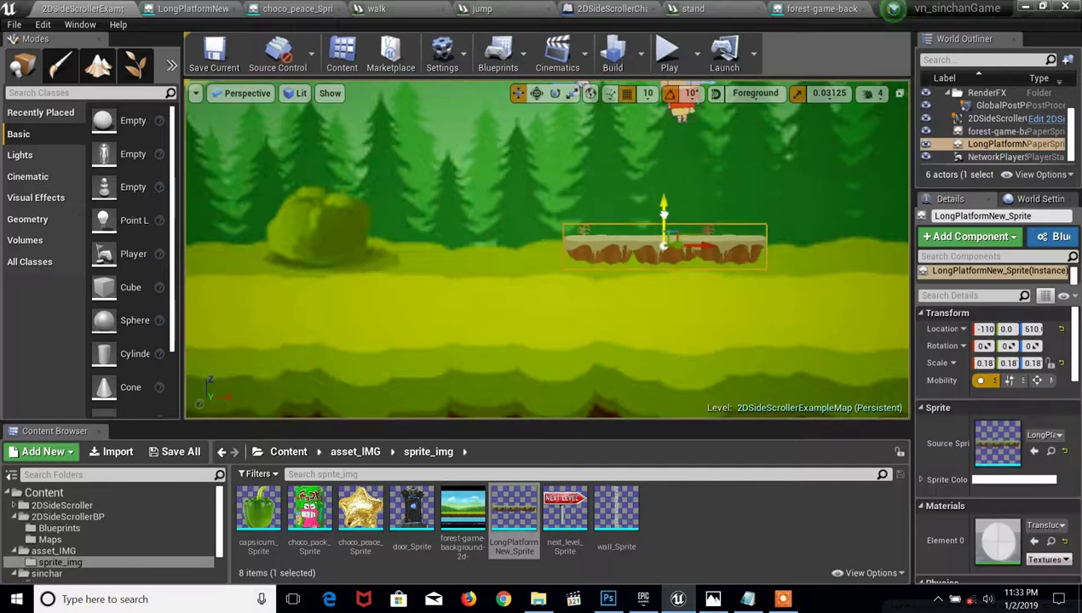
click(669, 55)
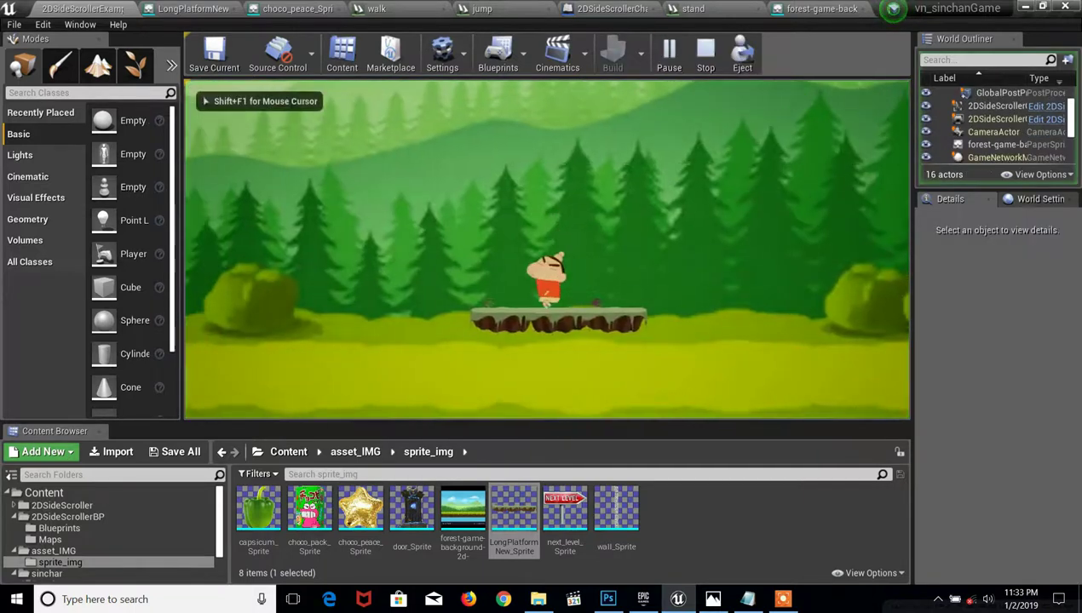
key(Left)
key(Right)
key(space)
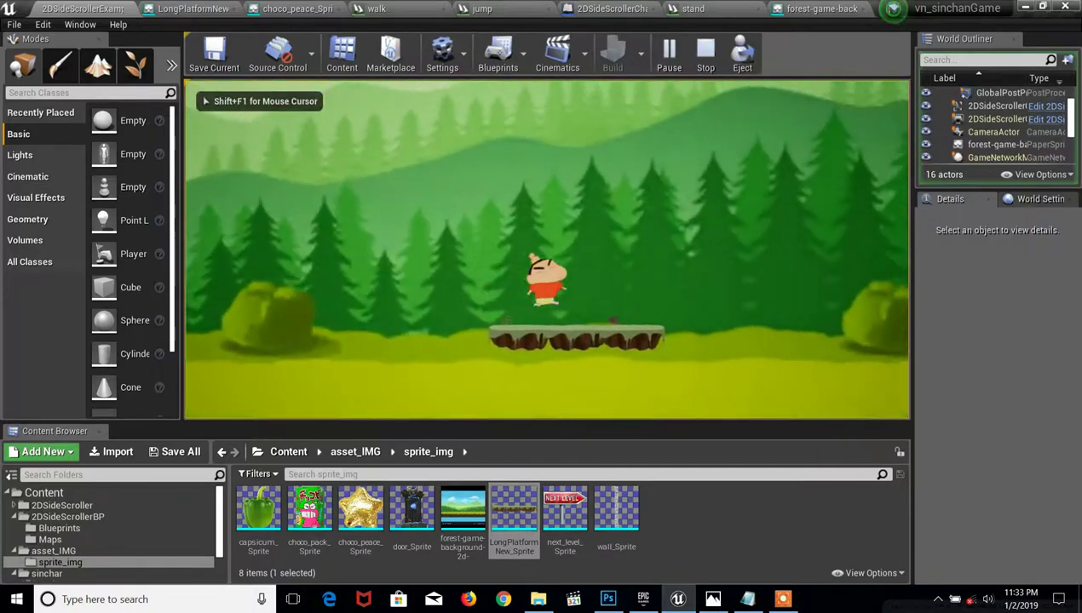
key(Left)
key(Right)
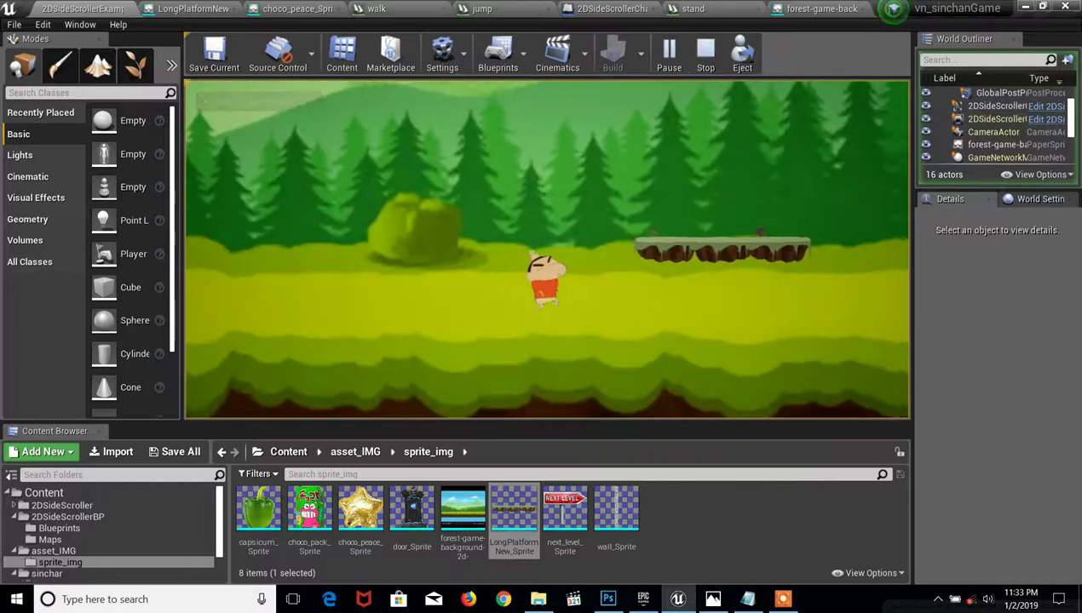
key(space)
key(Left)
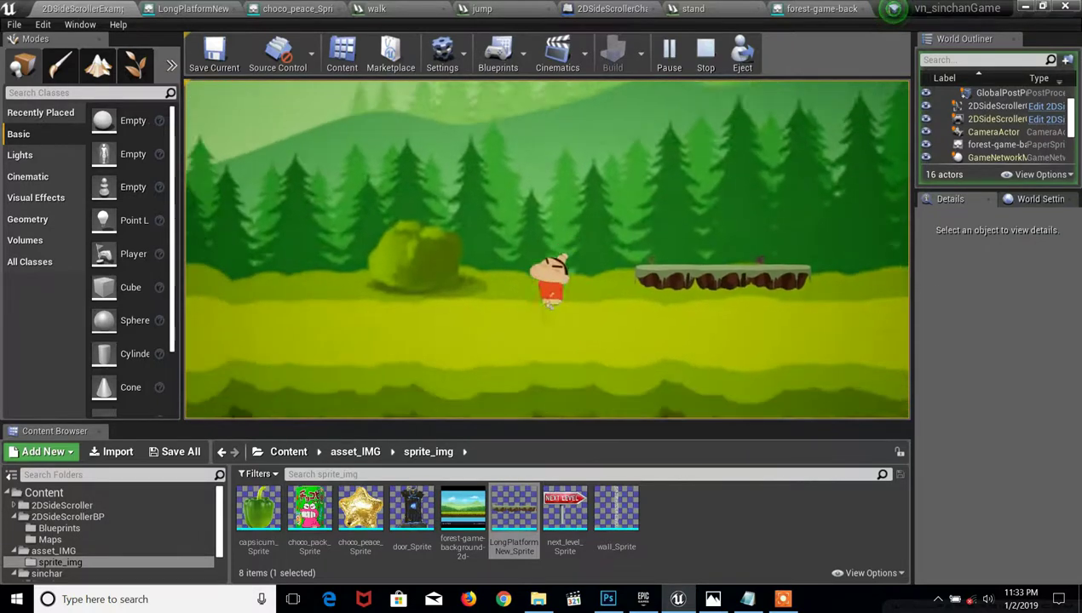
key(Escape)
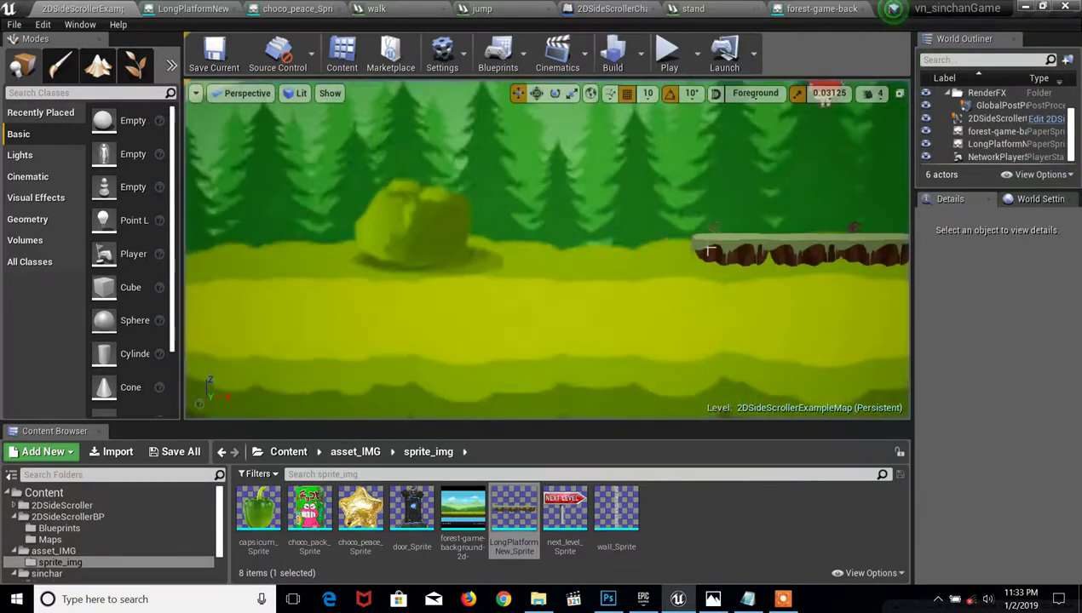
Duplicate platforms to the left, raising one copy to Z 820 and placing others lower.
click(735, 241)
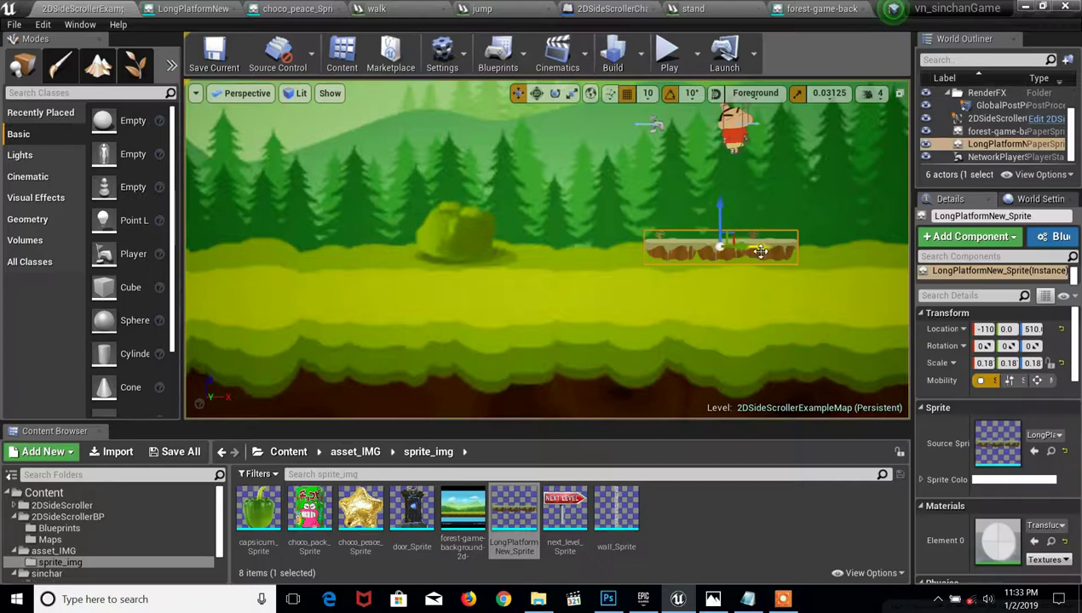
mouse_move(759, 248)
alt+mouse_down()
mouse_move(564, 220)
mouse_move(533, 166)
mouse_move(419, 200)
alt+mouse_up()
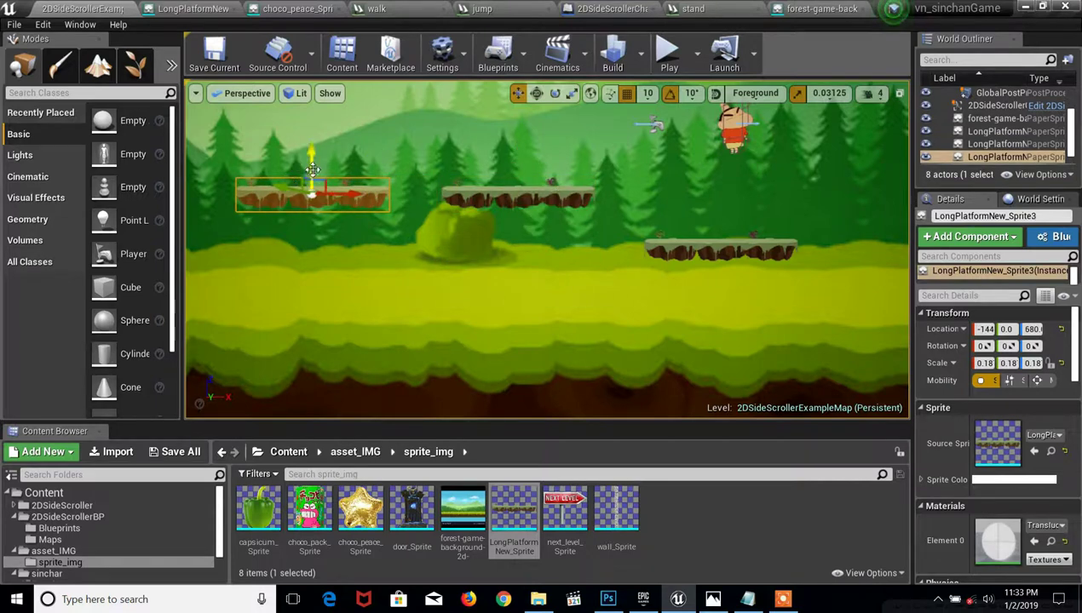
drag(312, 169, 311, 138)
scroll(386, 176, down, 2)
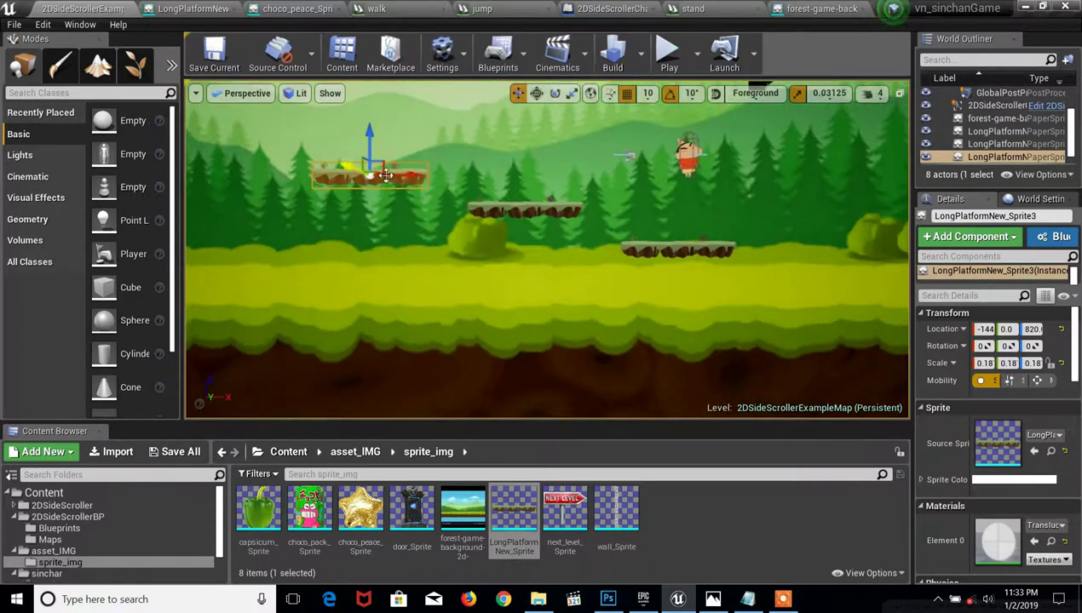
alt+drag(397, 174, 305, 161)
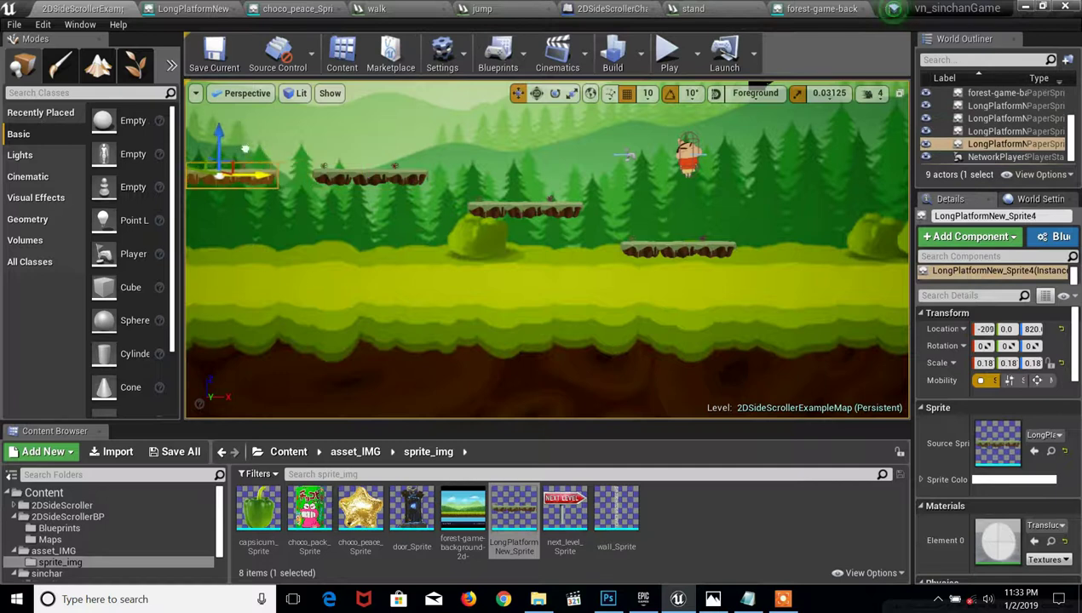
scroll(354, 189, down, 2)
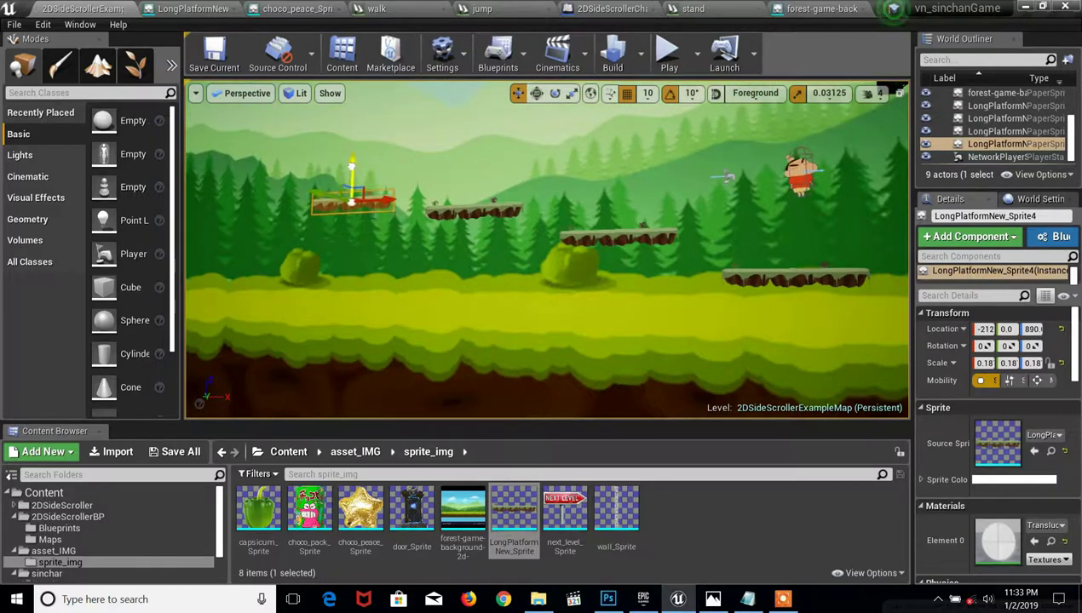
click(625, 239)
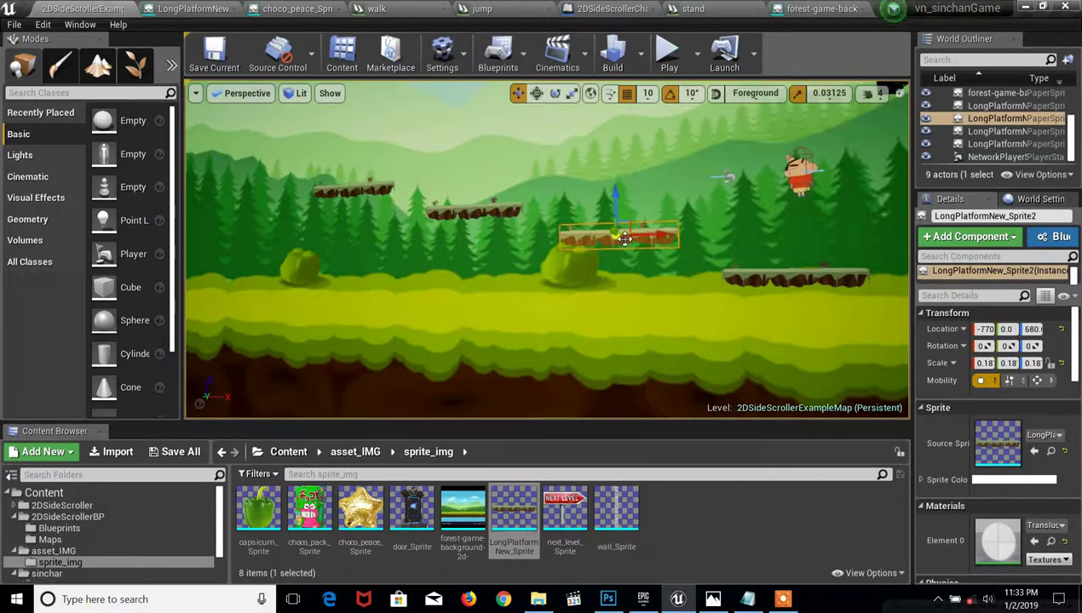
alt+drag(632, 234, 487, 224)
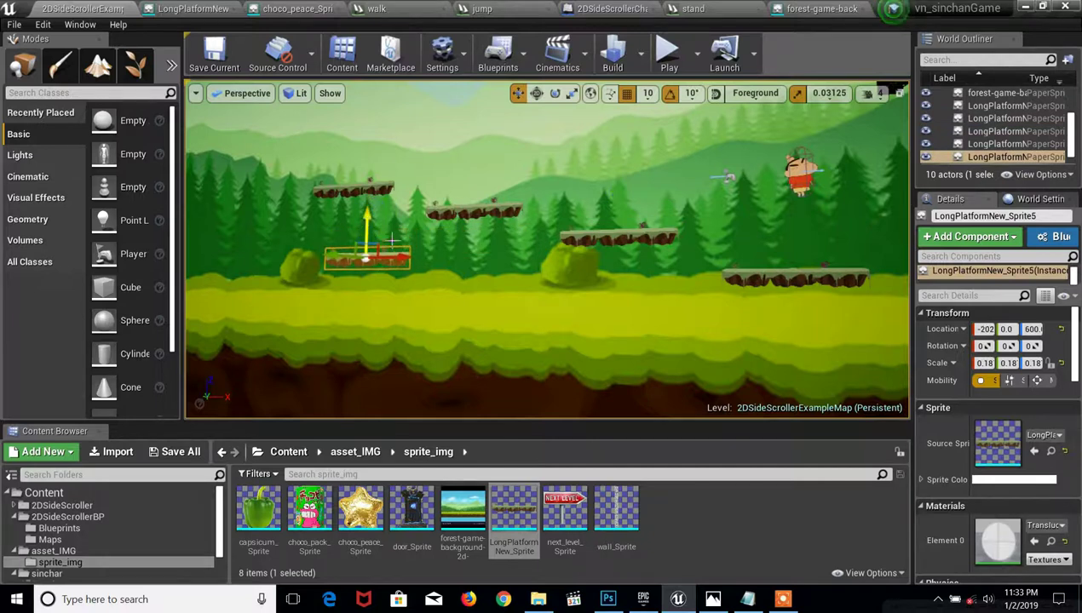
alt+drag(402, 256, 277, 256)
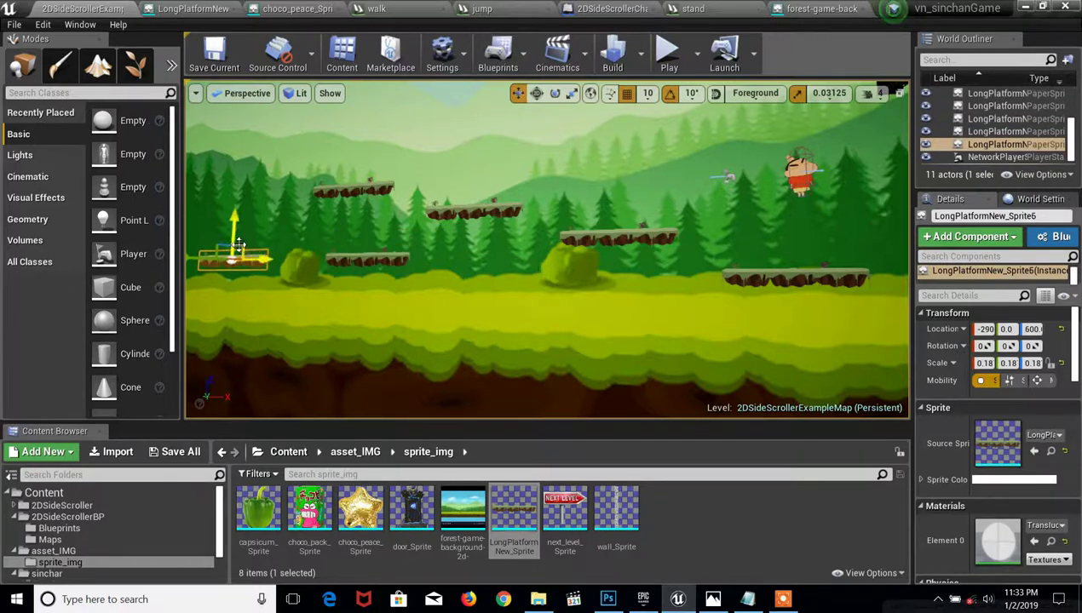
Duplicate platform copies rightward and upward, the newest at 1760, 0, 740.
click(531, 261)
key(f)
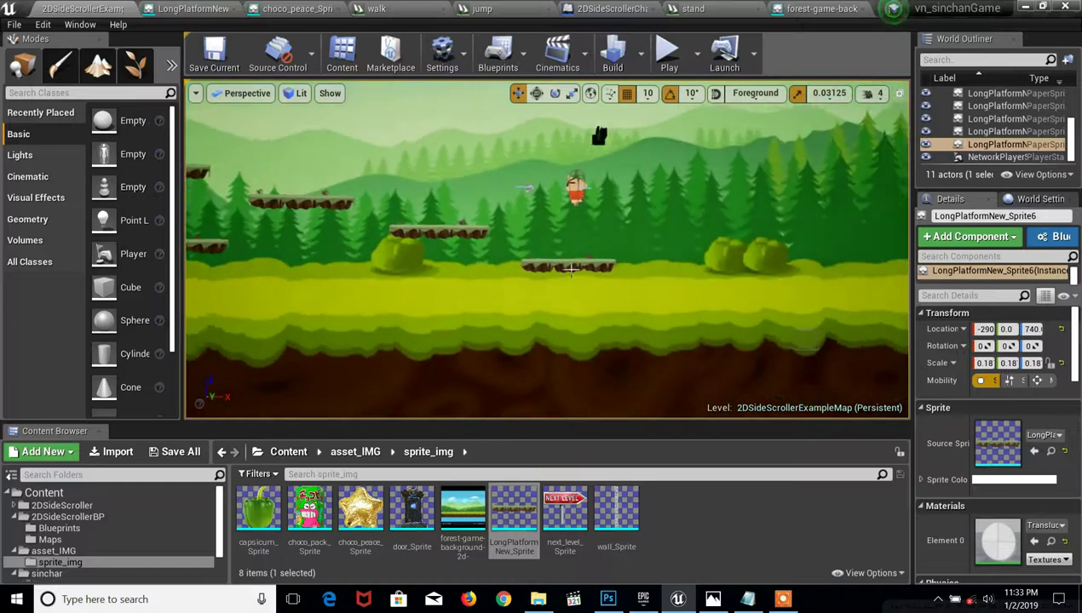
alt+drag(588, 251, 745, 248)
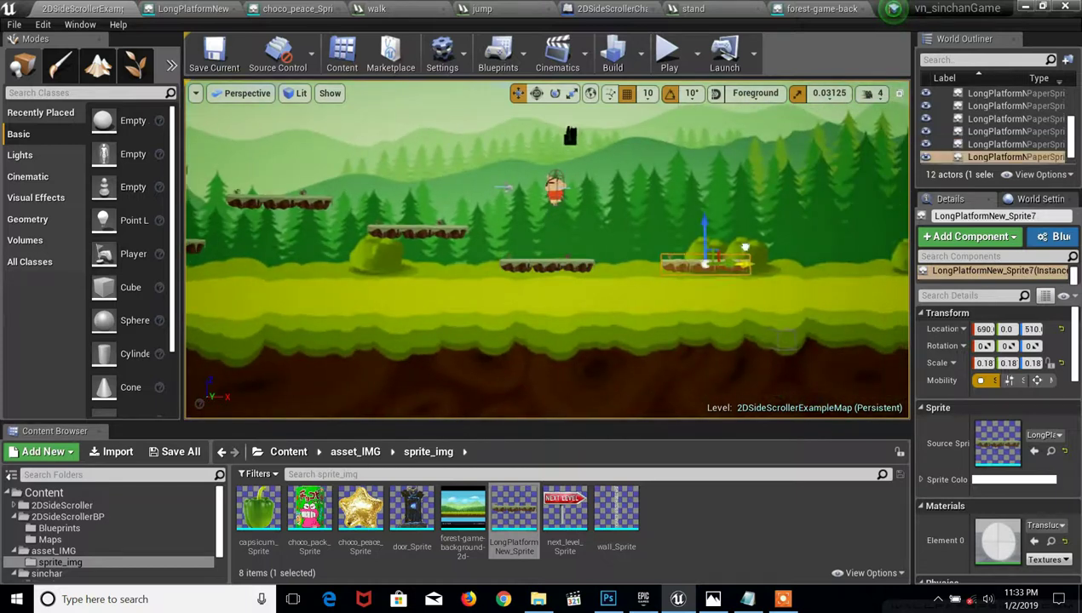
right_drag(768, 230, 749, 241)
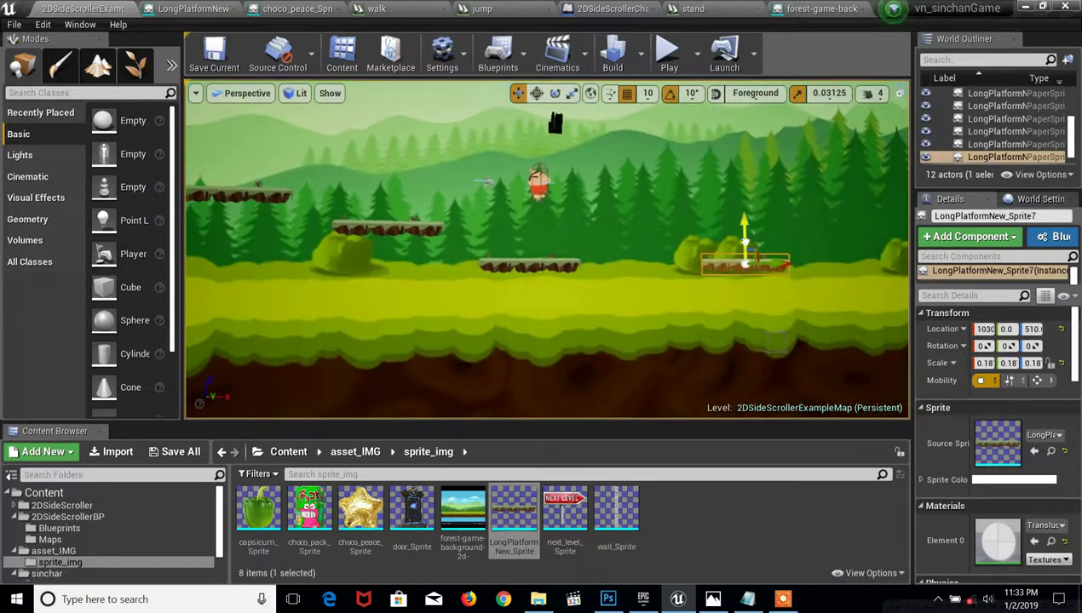
alt+drag(777, 204, 865, 205)
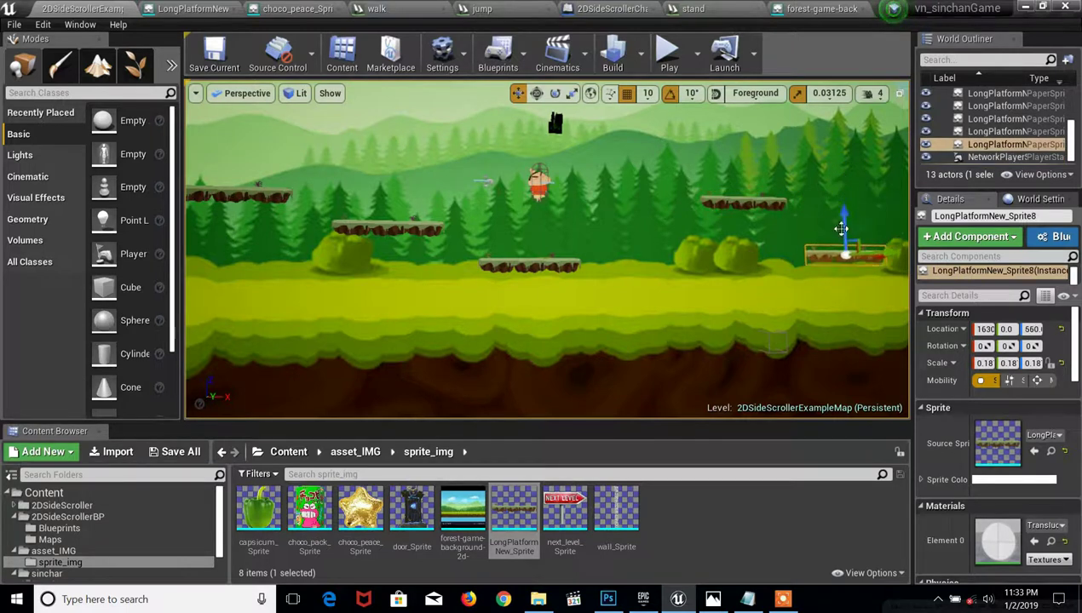
alt+drag(846, 228, 847, 204)
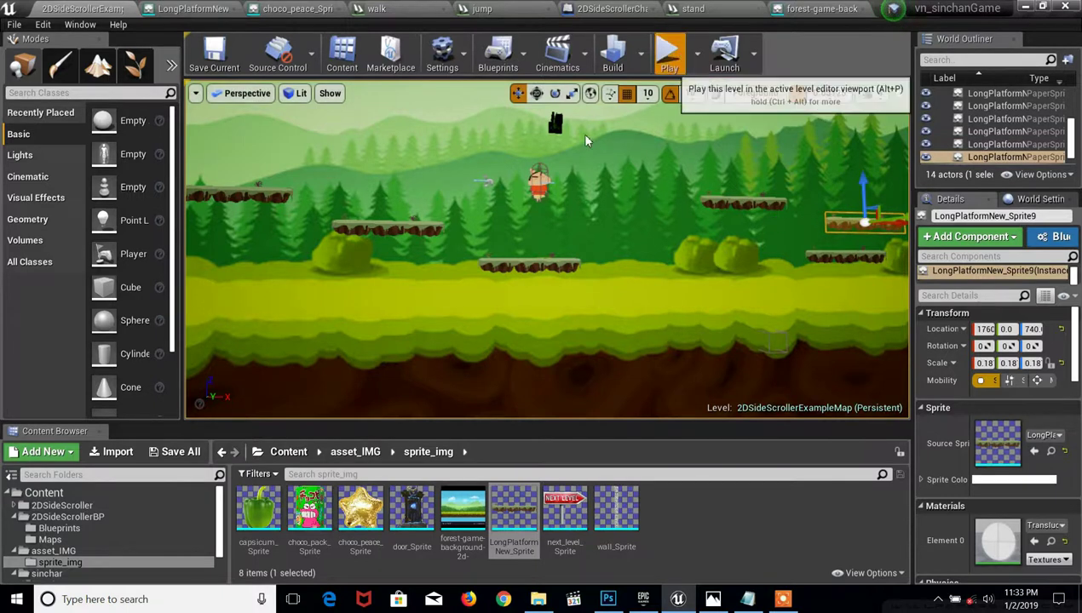
Start a play test and run the character left and right, jumping between planks.
click(669, 52)
key(Left)
key(space)
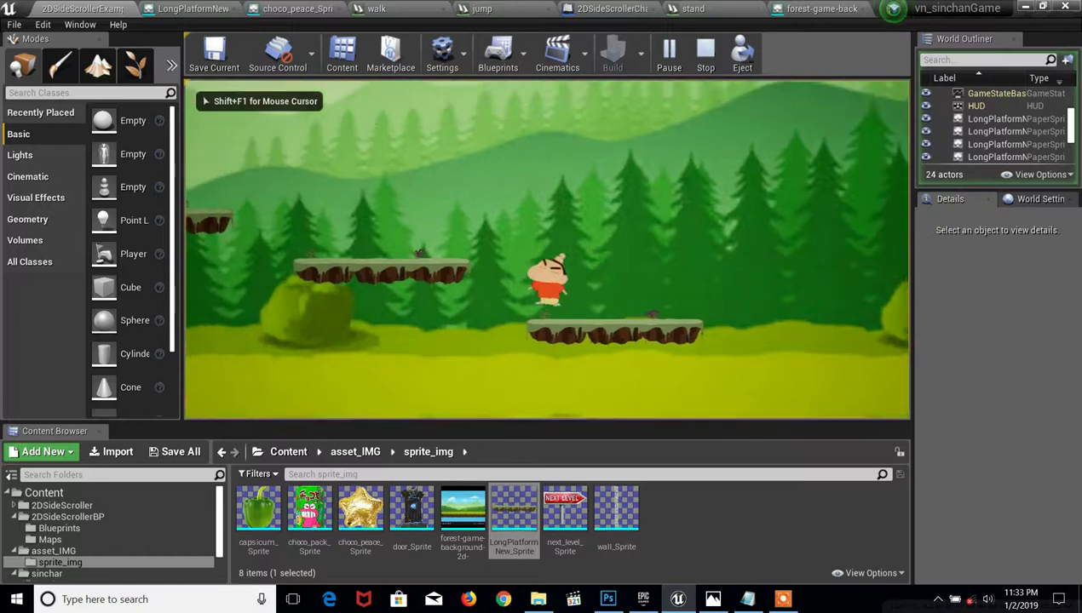
key(Right)
key(space)
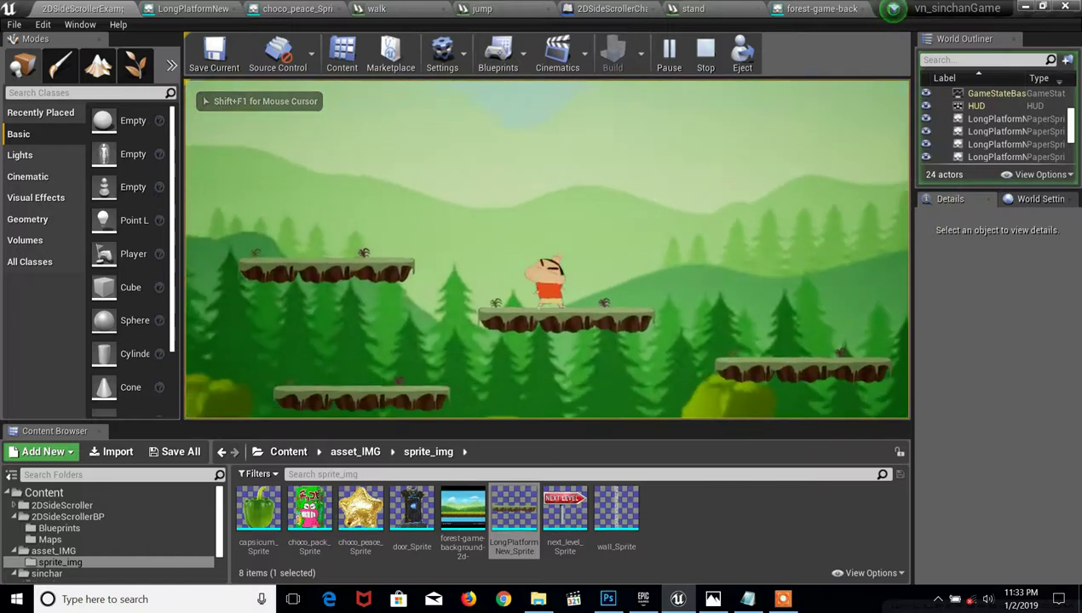
key(Right)
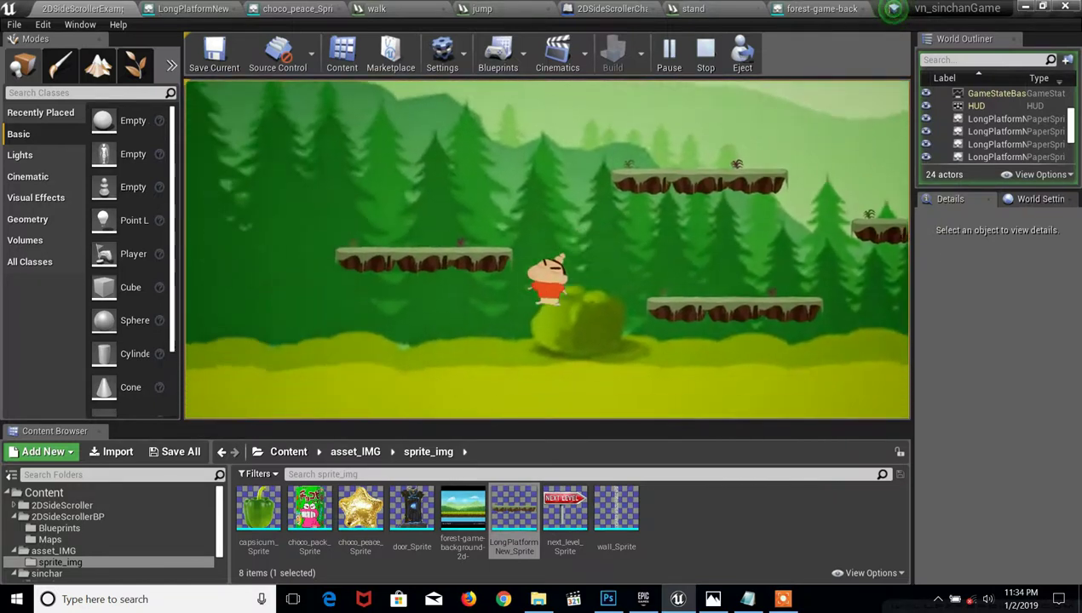
key(space)
key(Right)
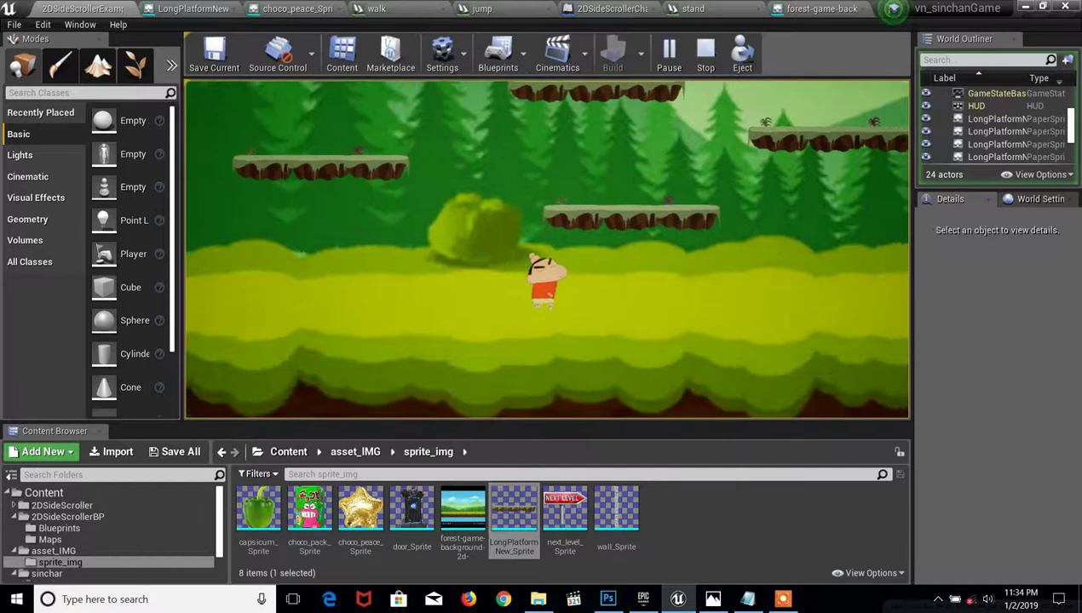
key(Left)
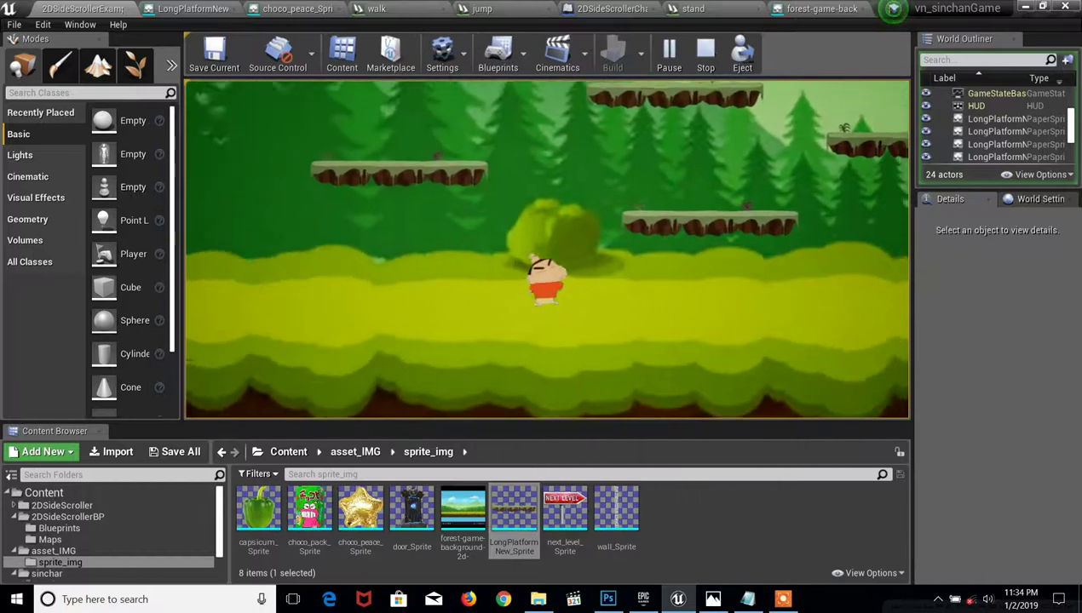
key(space)
key(Right)
key(space)
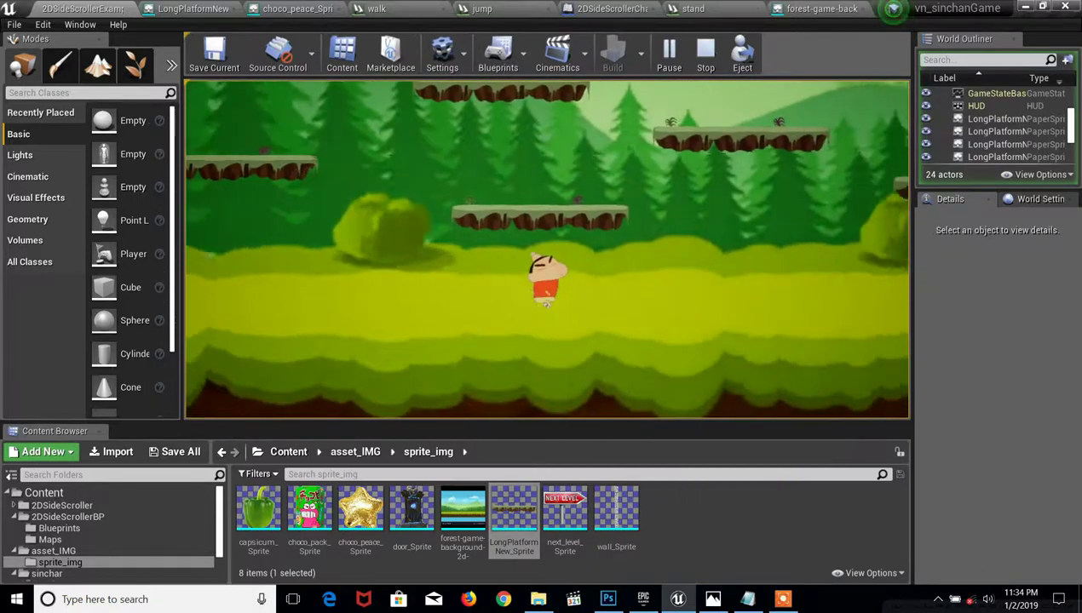
key(Right)
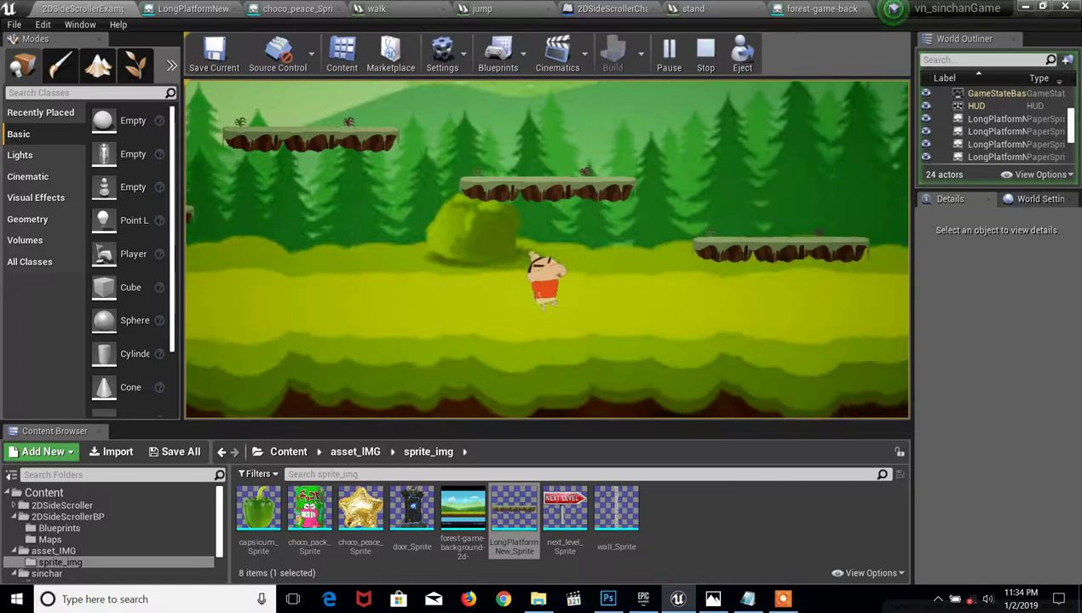
Jump the character up onto the higher platforms, then stop the game.
key(Left)
key(space)
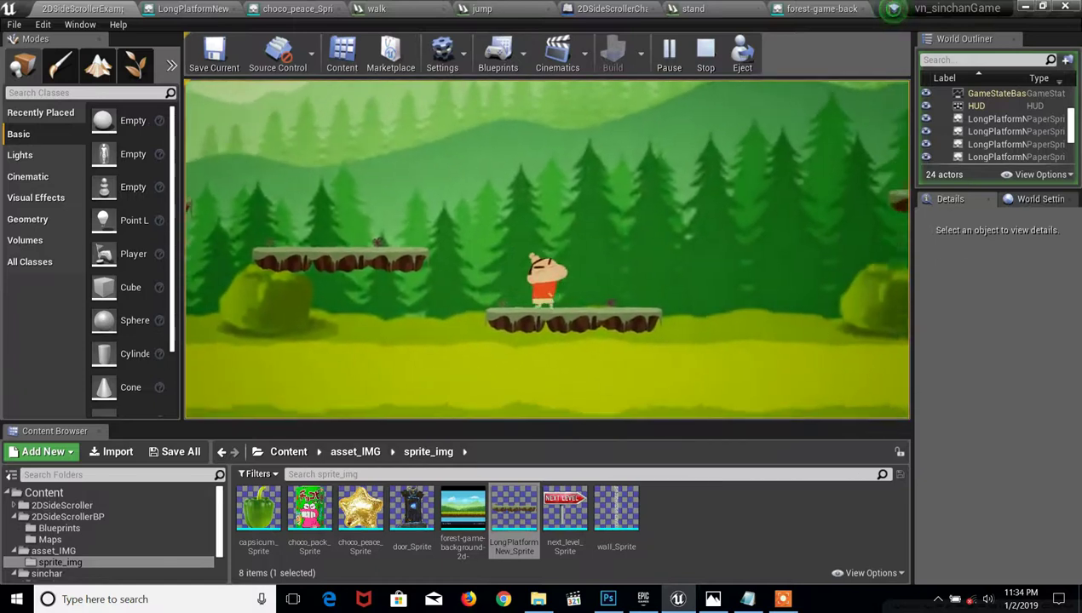
key(space)
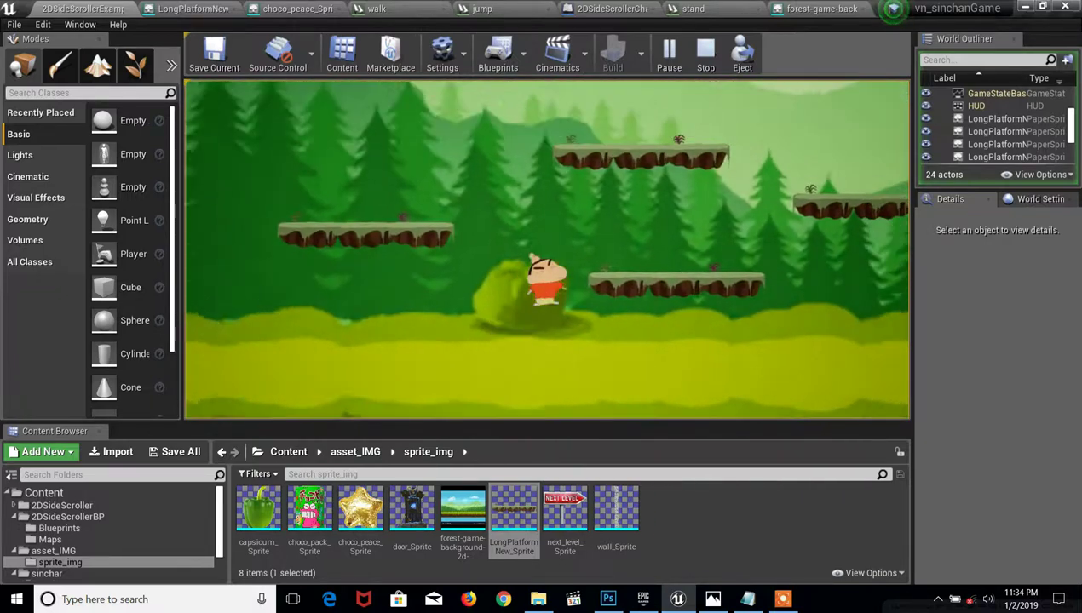
key(Right)
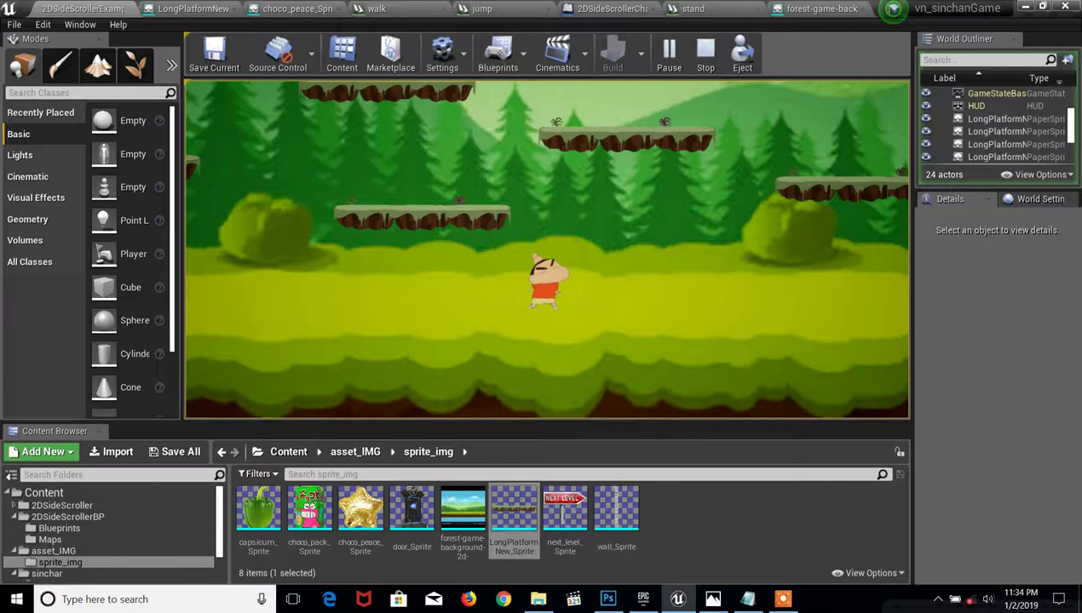
key(space)
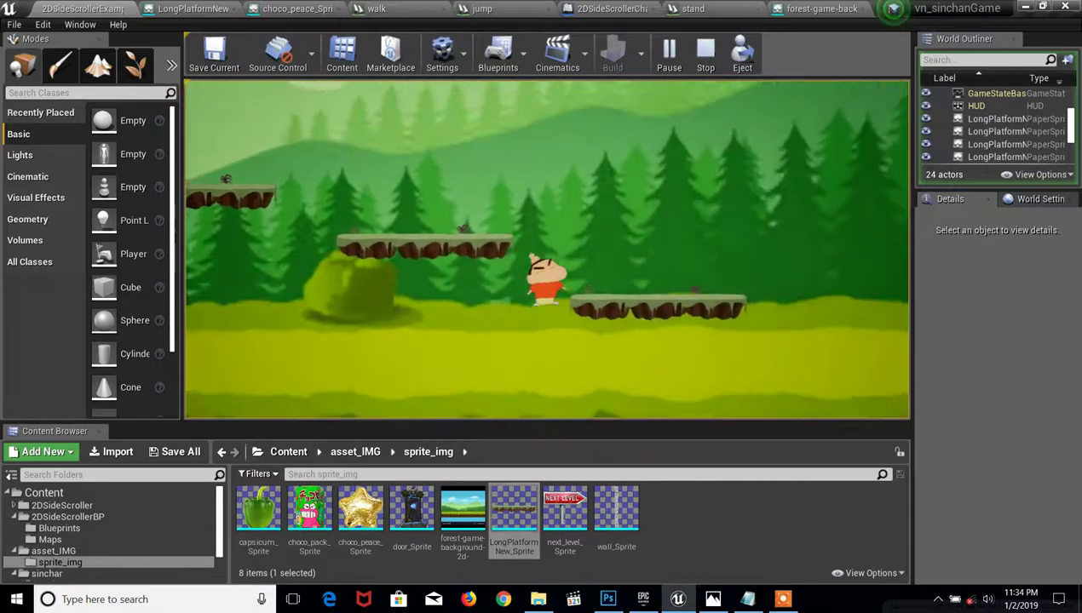
key(space)
key(Right)
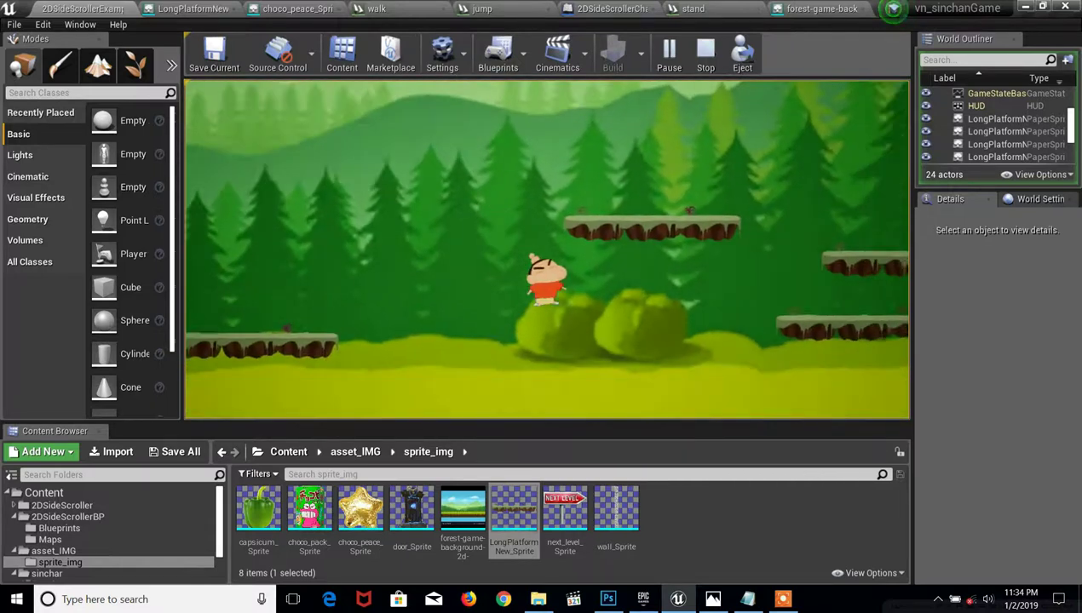
key(space)
key(space)
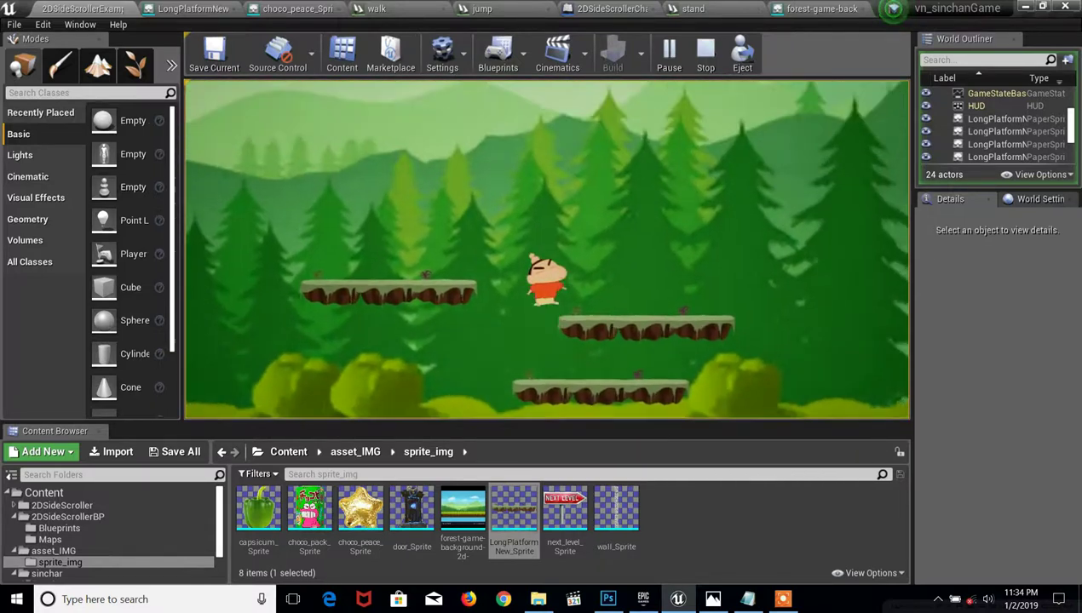
key(space)
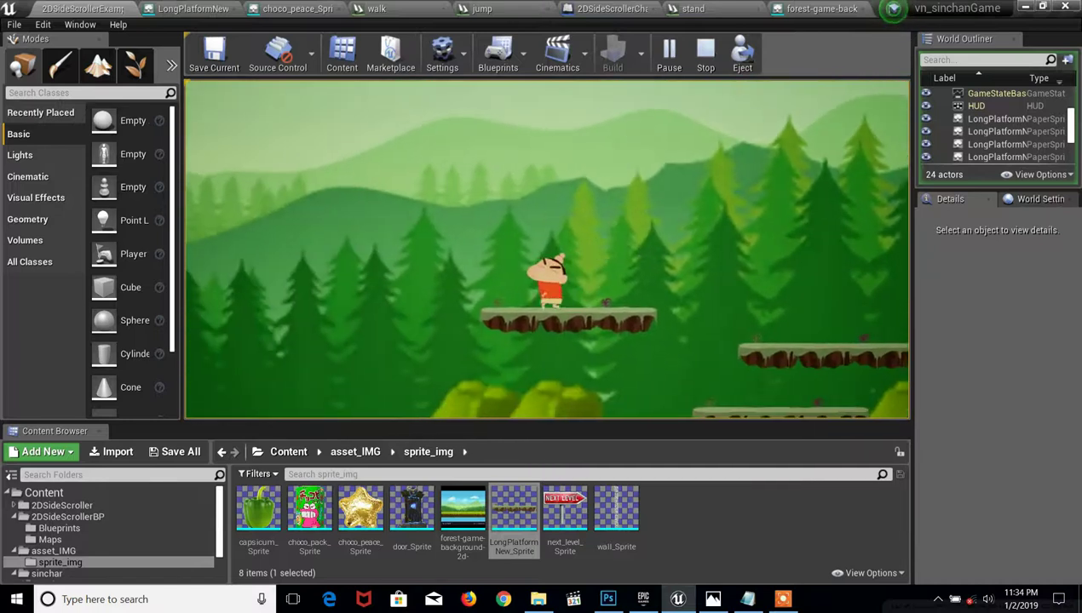
key(Escape)
Duplicate the forest background and slide the copy right to X 5820, aligned with the original.
mouse_move(503, 251)
right_down()
mouse_move(477, 255)
mouse_move(576, 302)
right_up()
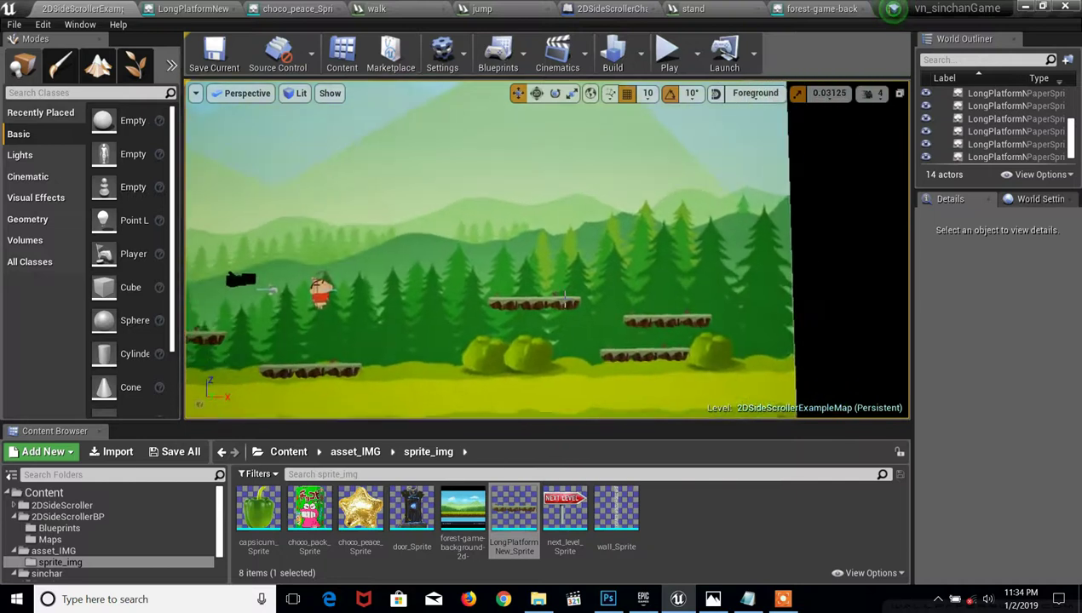
click(583, 293)
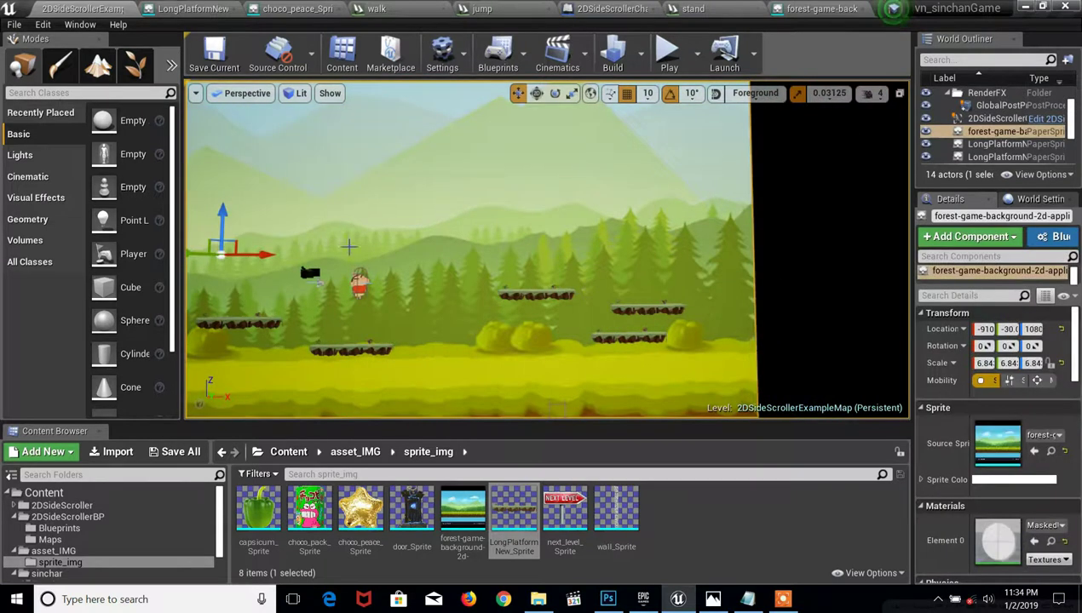
right_drag(241, 255, 241, 251)
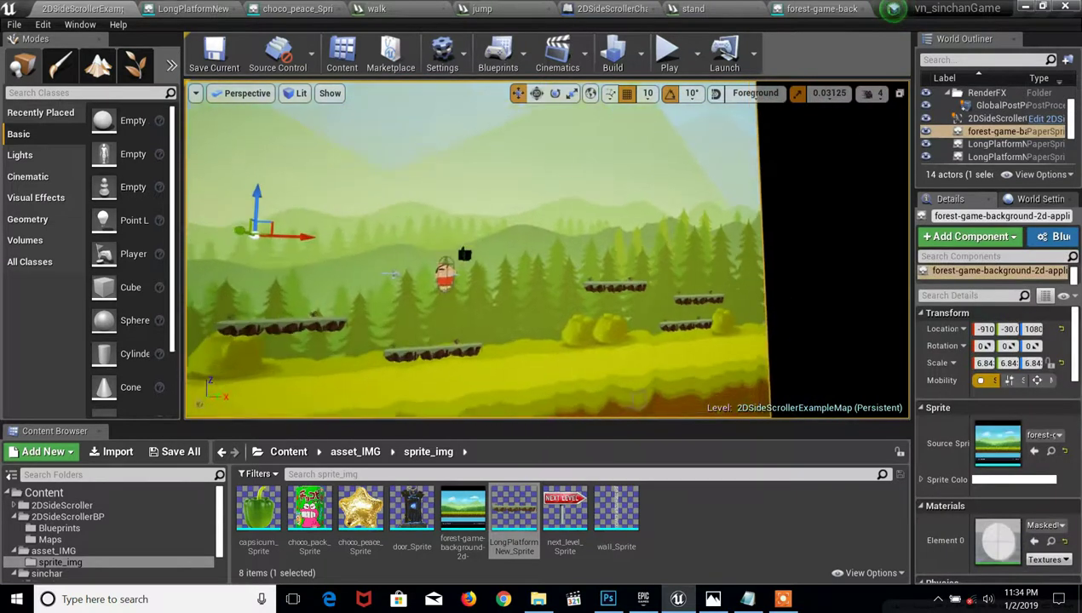
alt+drag(246, 247, 846, 267)
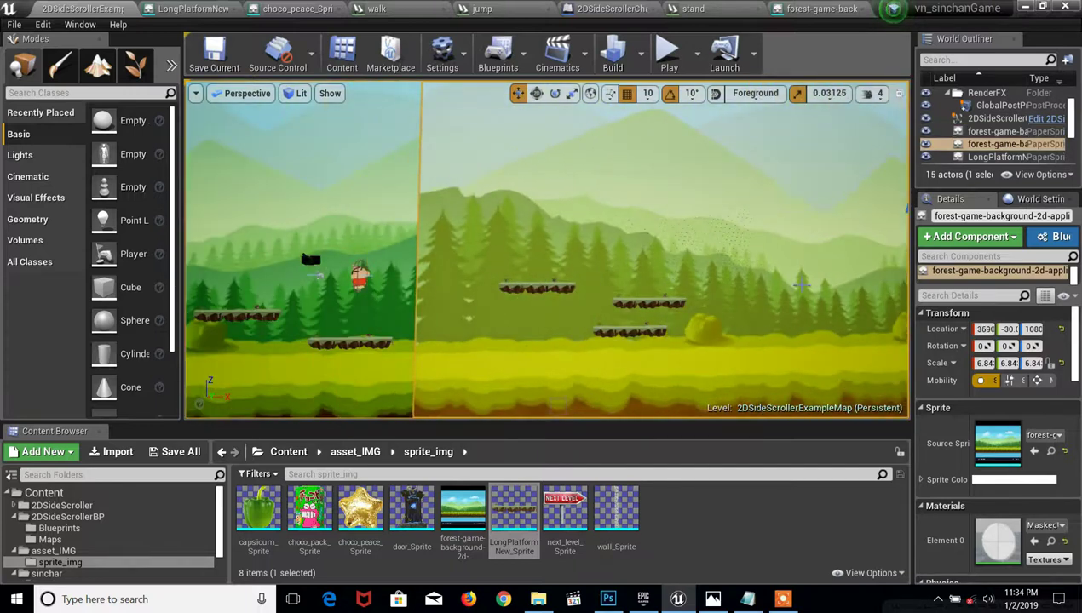
right_drag(801, 285, 775, 248)
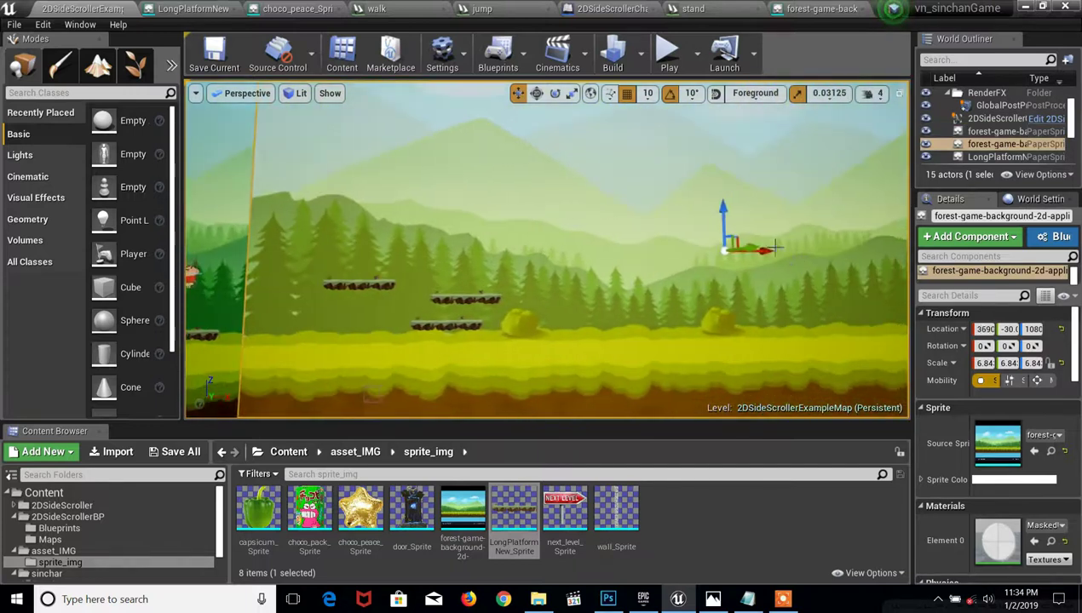
drag(762, 248, 904, 249)
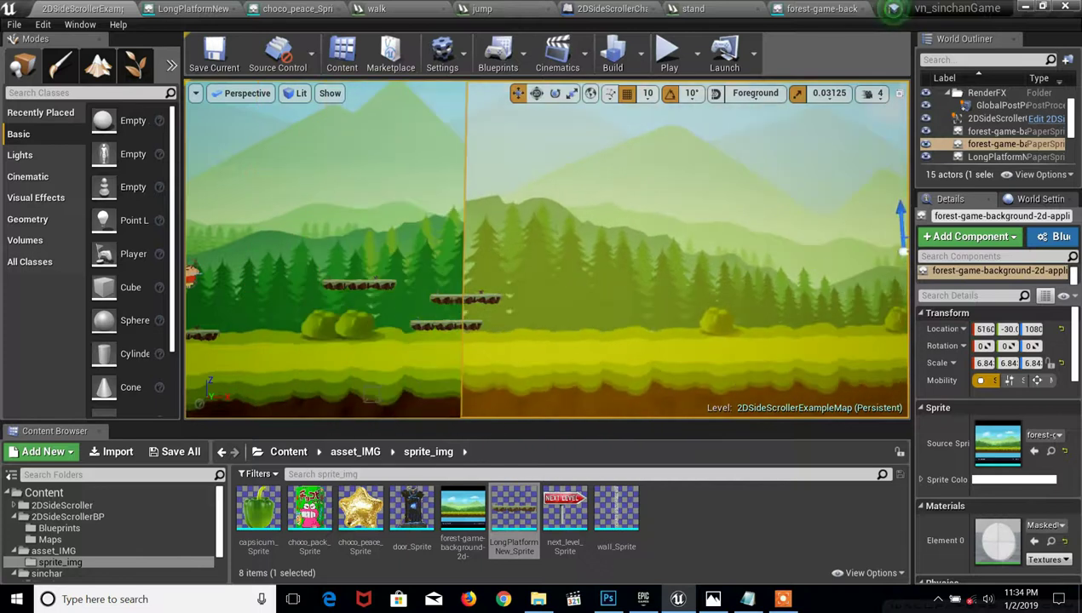
right_drag(903, 249, 818, 258)
mouse_move(767, 249)
mouse_down()
mouse_move(867, 250)
mouse_move(846, 251)
mouse_move(886, 232)
mouse_up()
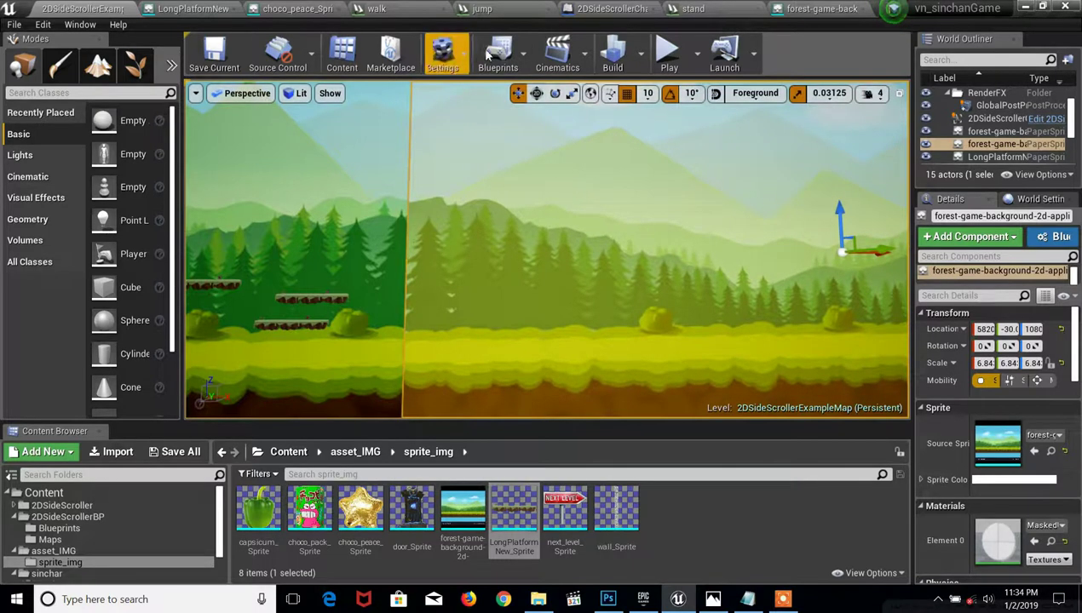
Play-test walking right, jumping onto higher platforms and onto the extended background.
click(667, 52)
key(d)
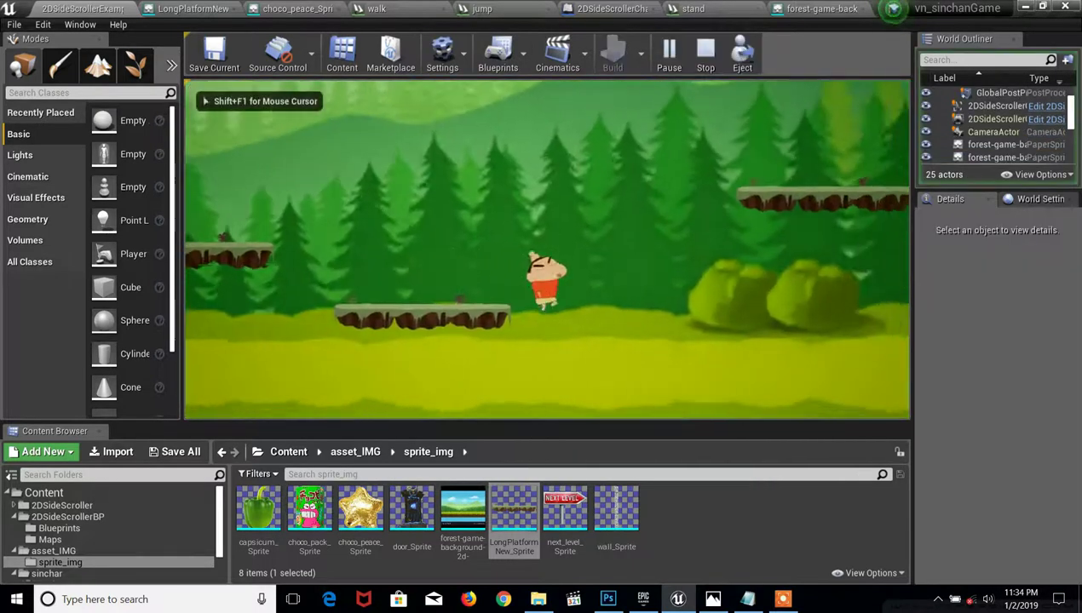
key(space)
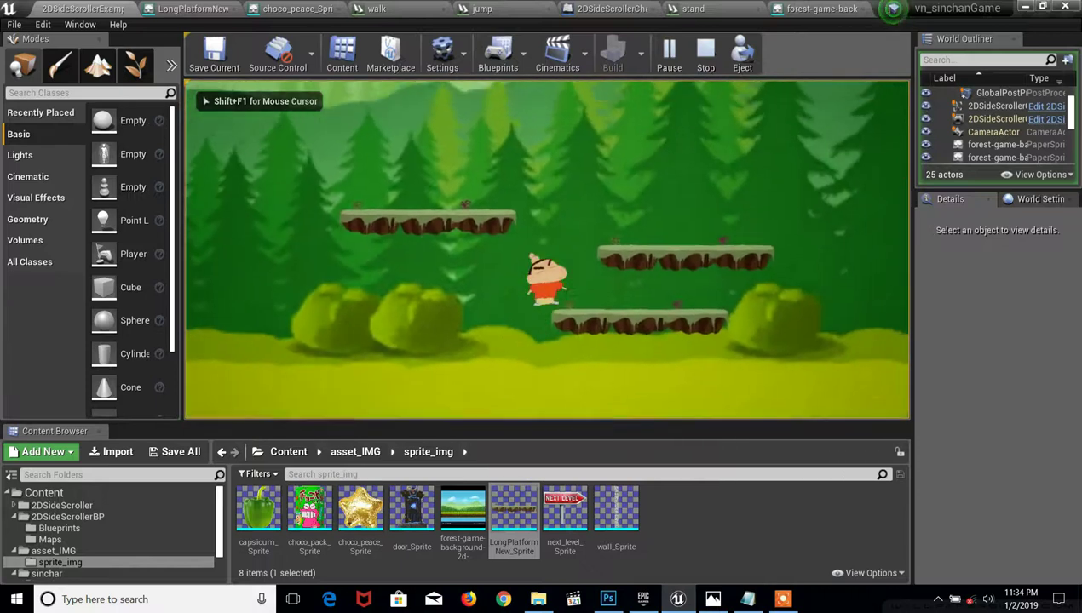
key(space)
key(d)
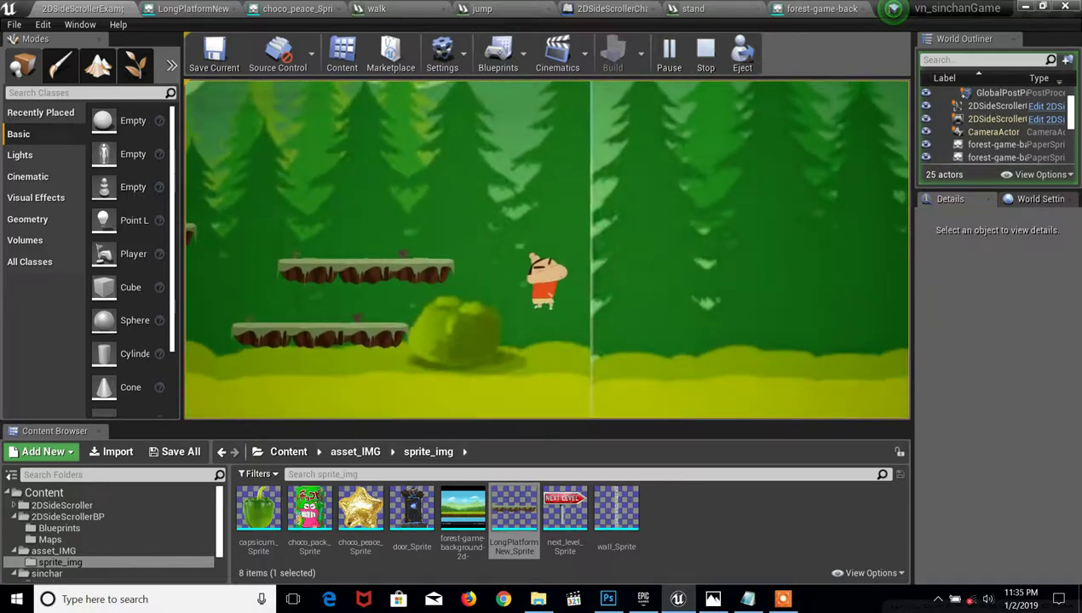
key(d)
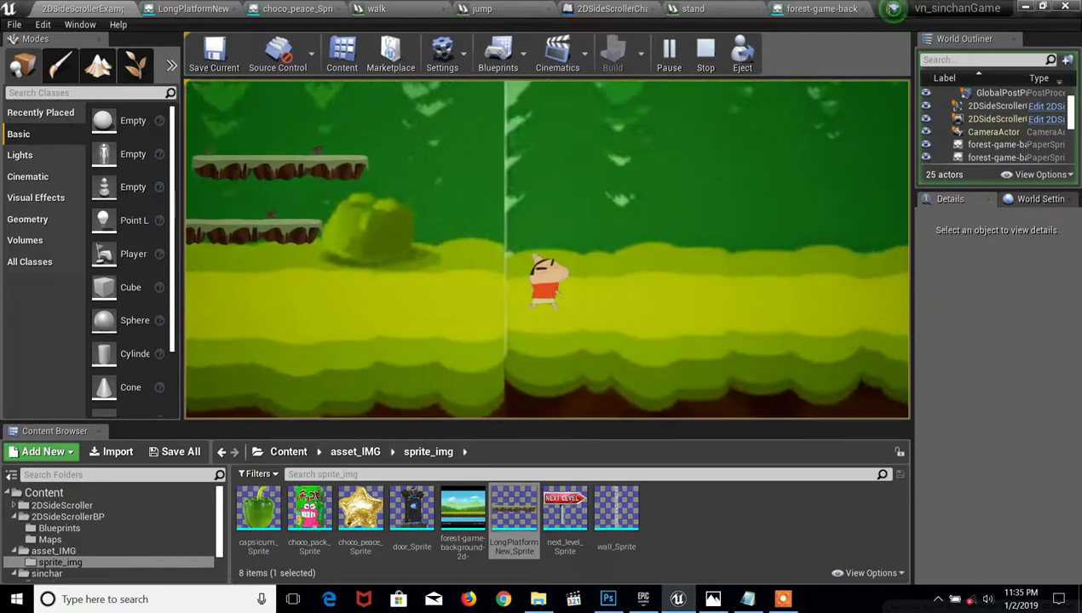
key(d)
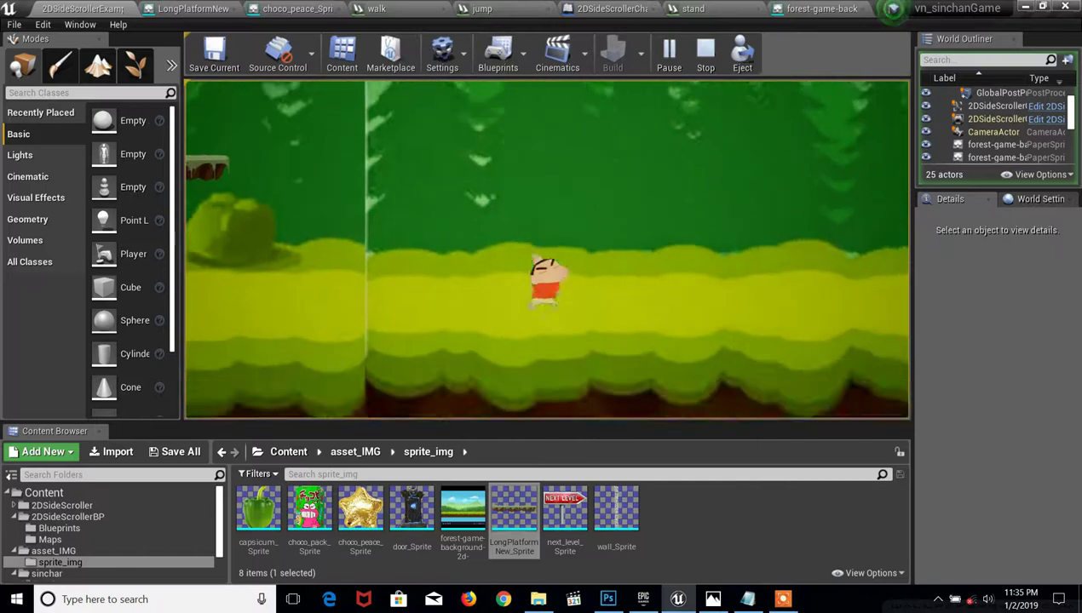
key(Escape)
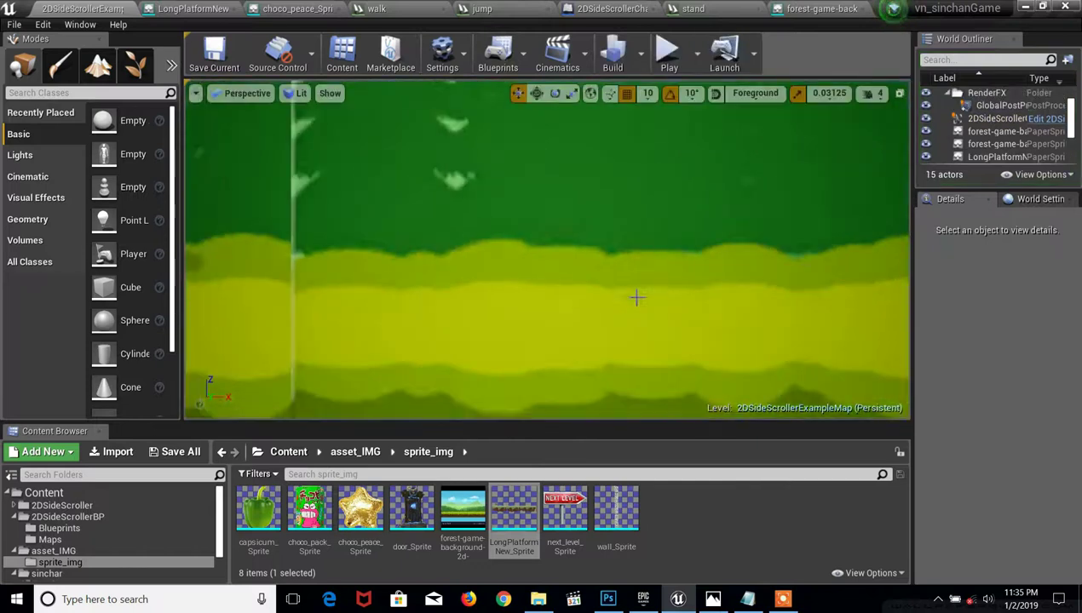
Pull the view back over the level and run a brief play test.
mouse_move(460, 282)
mouse_down()
mouse_move(456, 362)
mouse_move(452, 332)
mouse_up()
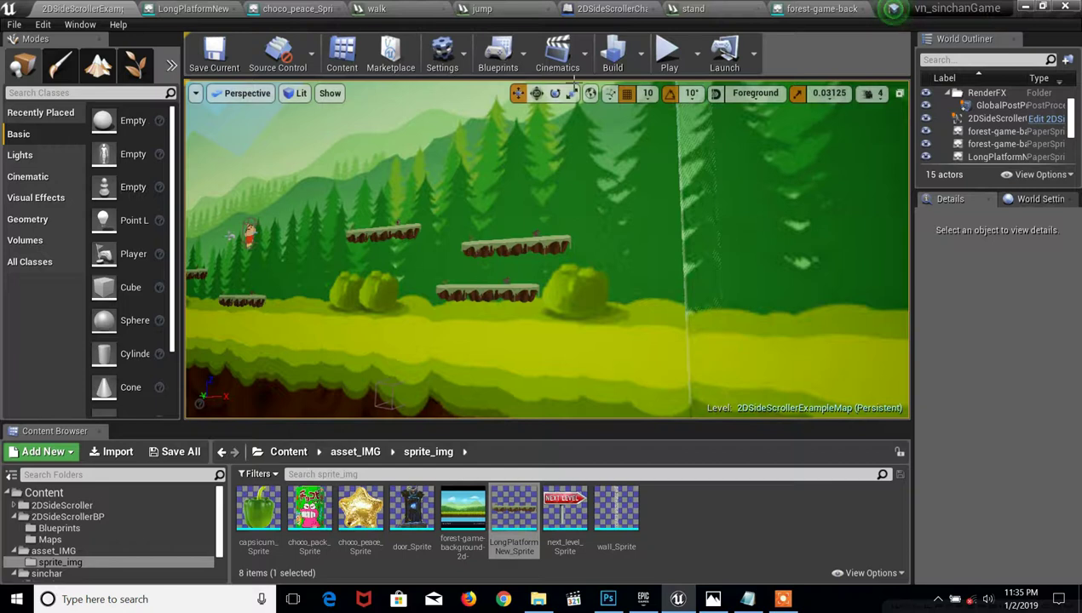
click(658, 61)
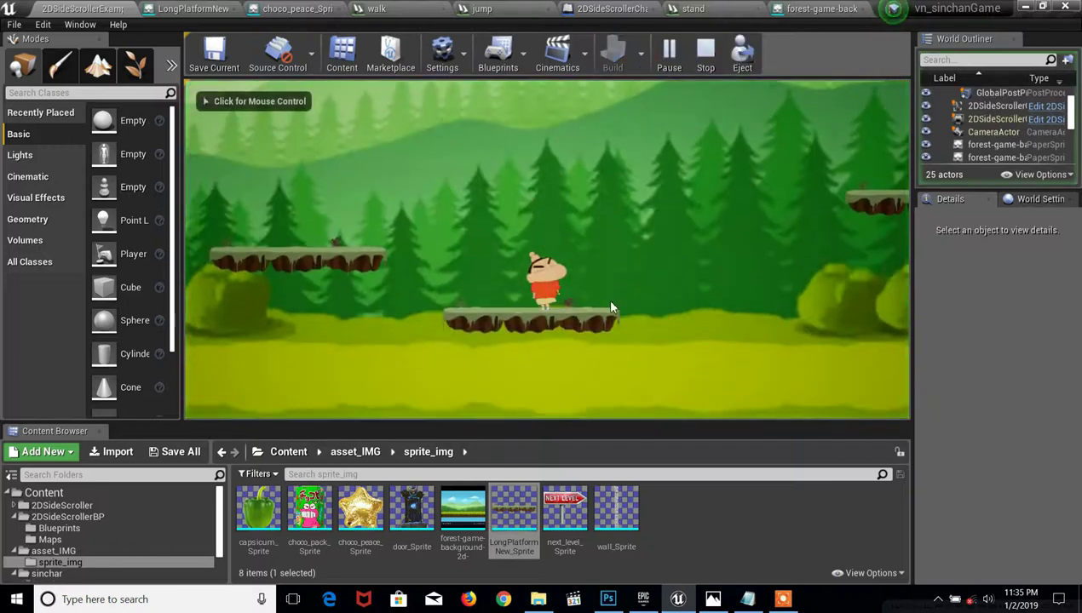
key(Escape)
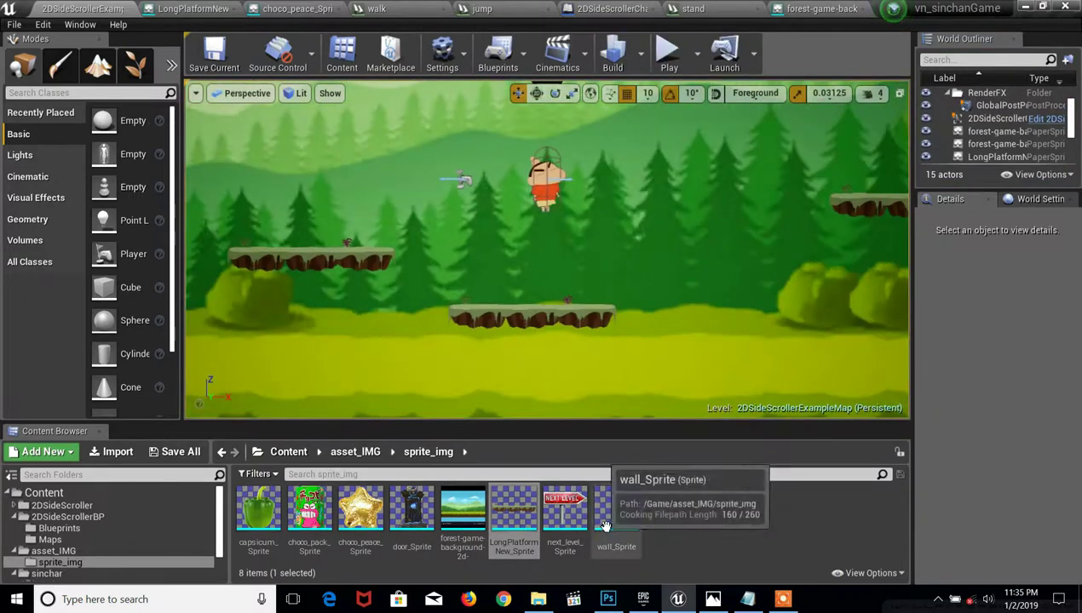
Place wall_Sprite from the Content Browser and move it right to X 2440.
drag(604, 526, 693, 317)
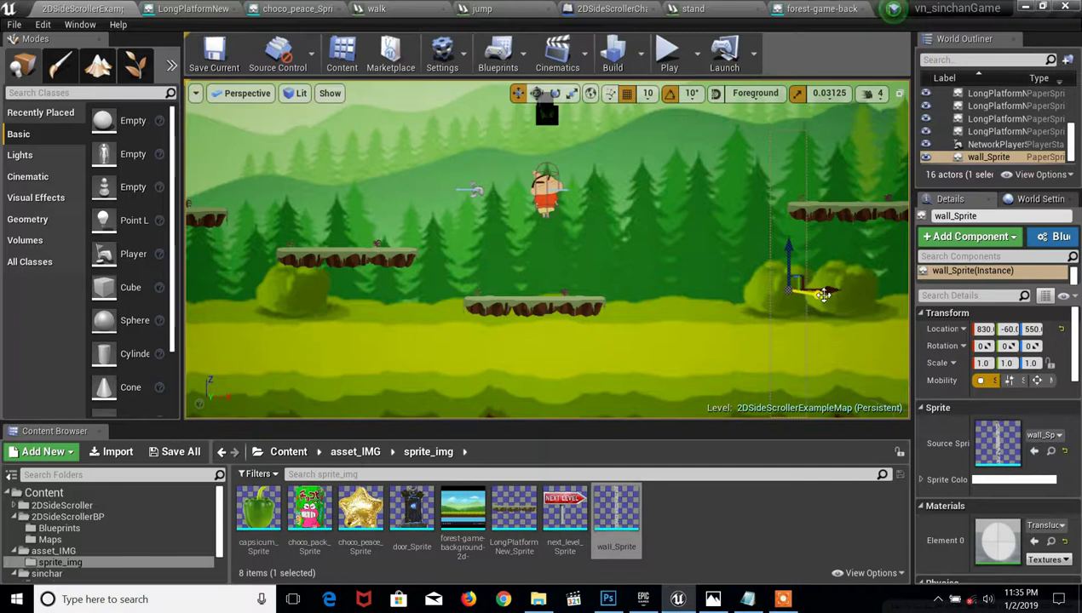
right_drag(802, 289, 886, 285)
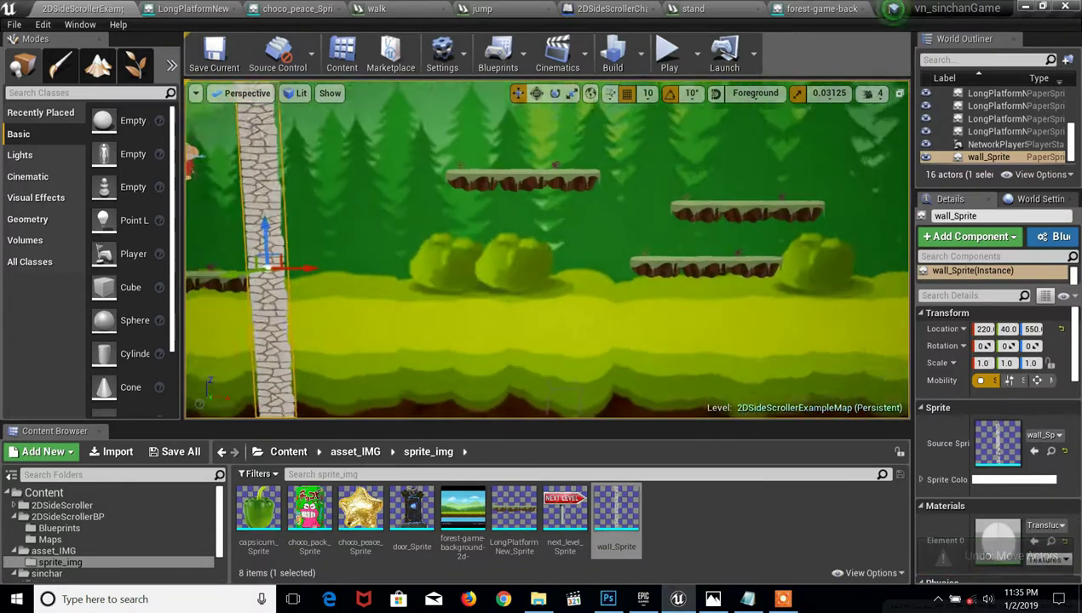
right_drag(460, 324, 474, 318)
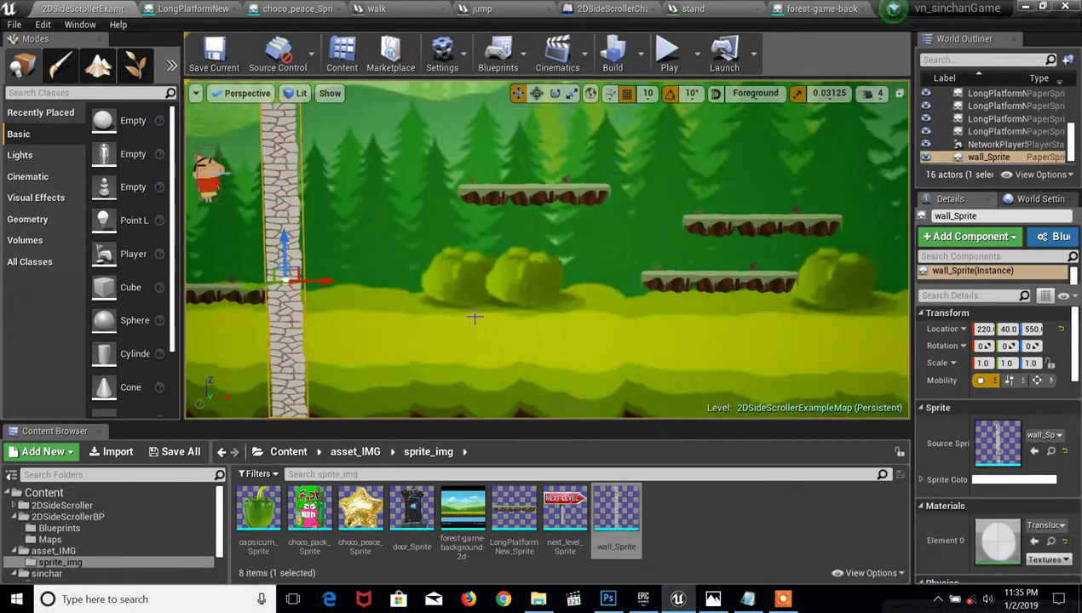
drag(328, 283, 586, 290)
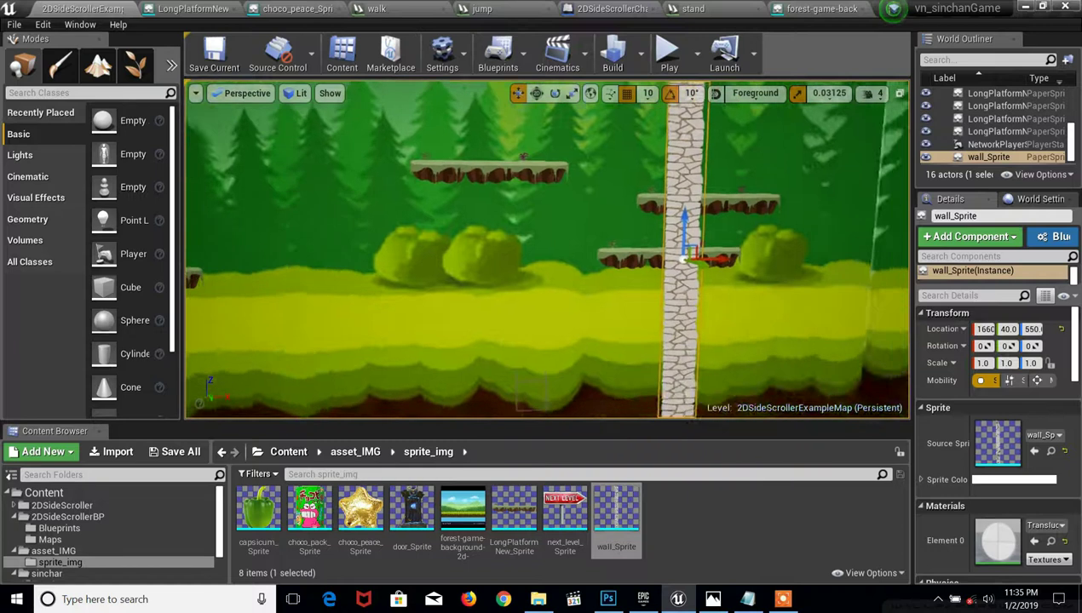
right_drag(653, 304, 653, 304)
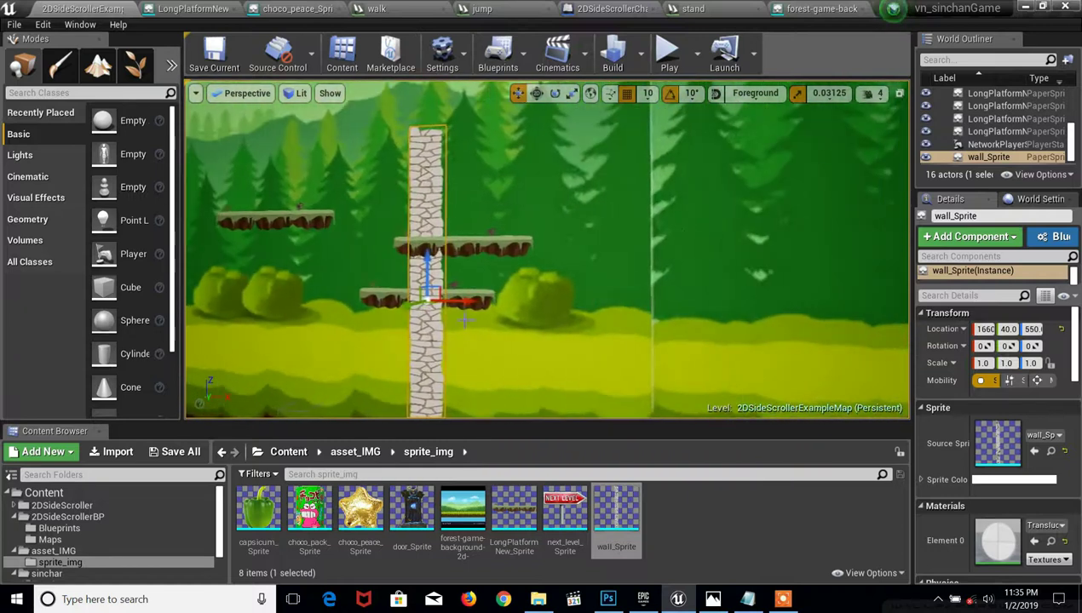
drag(465, 304, 715, 305)
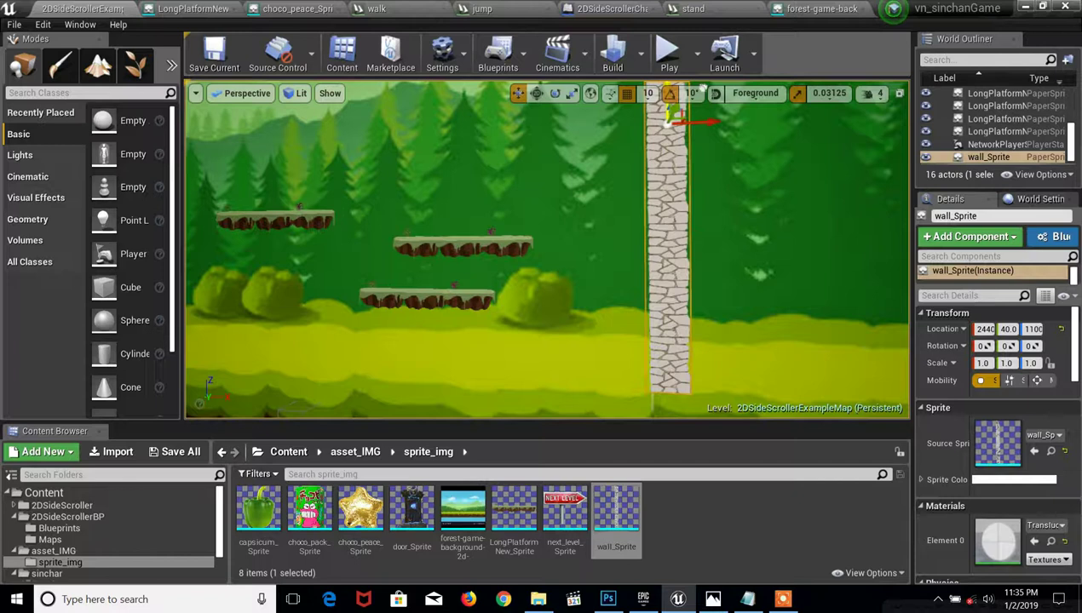
Zoom in on the wall's top and swing the view to see the level at an angle.
right_drag(704, 159, 704, 159)
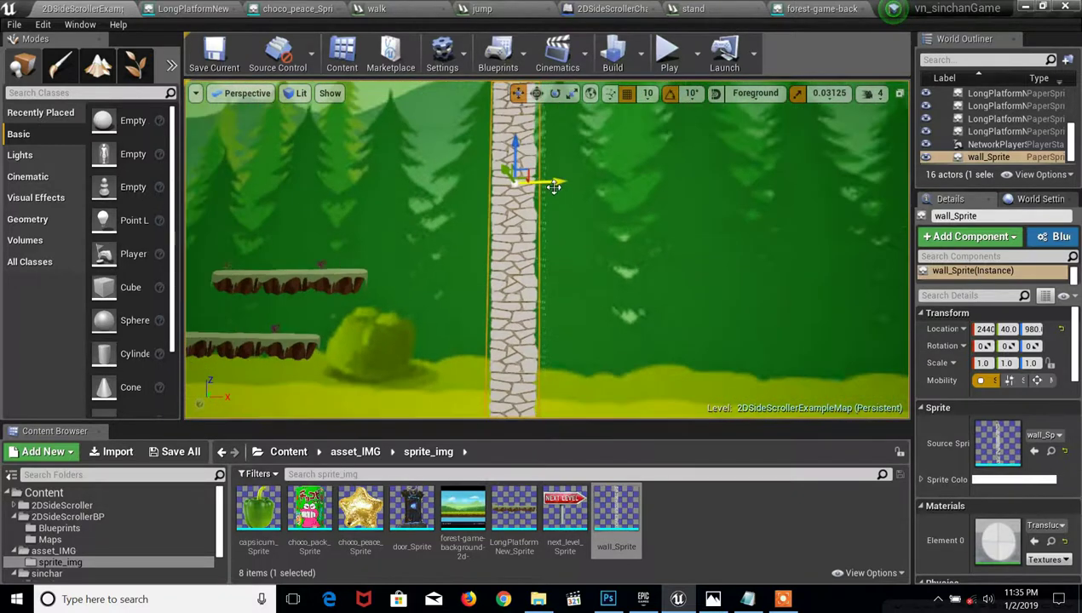
right_drag(545, 180, 535, 193)
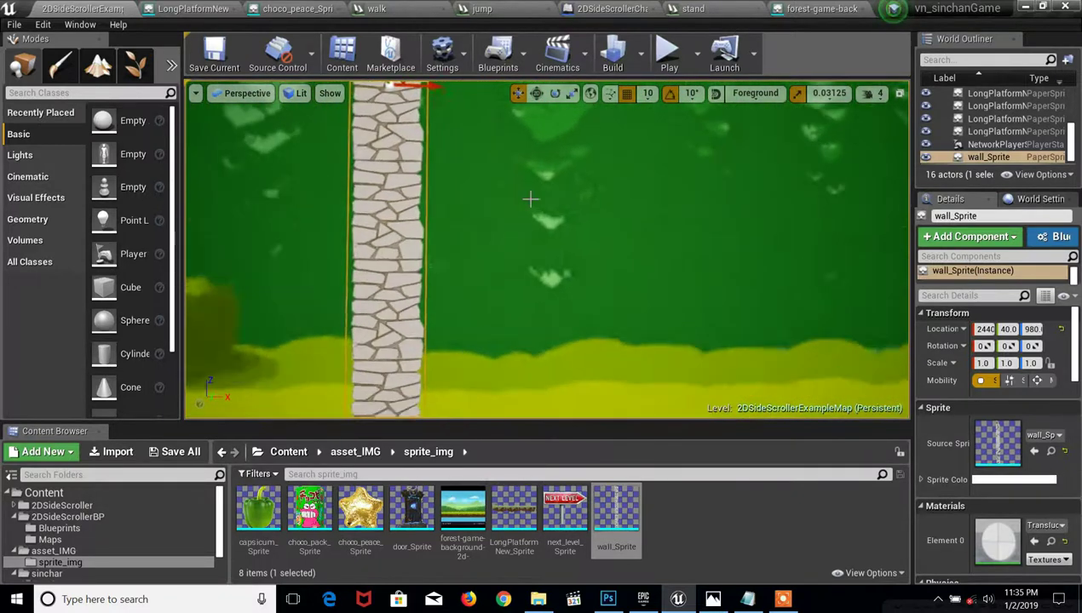
scroll(529, 198, down, 4)
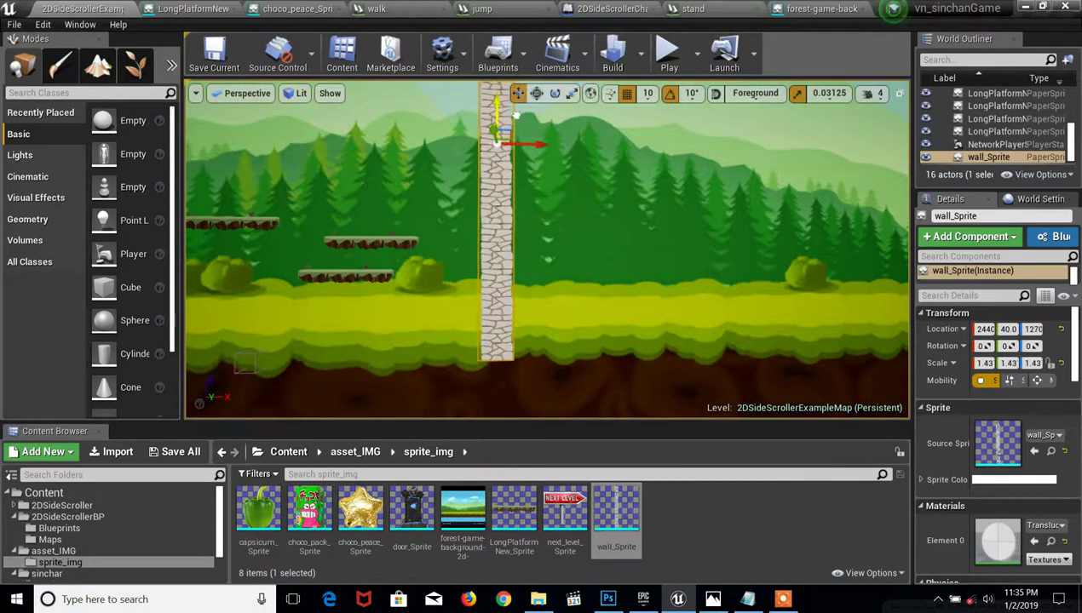
mouse_move(523, 229)
right_down()
mouse_move(400, 242)
mouse_move(714, 269)
right_up()
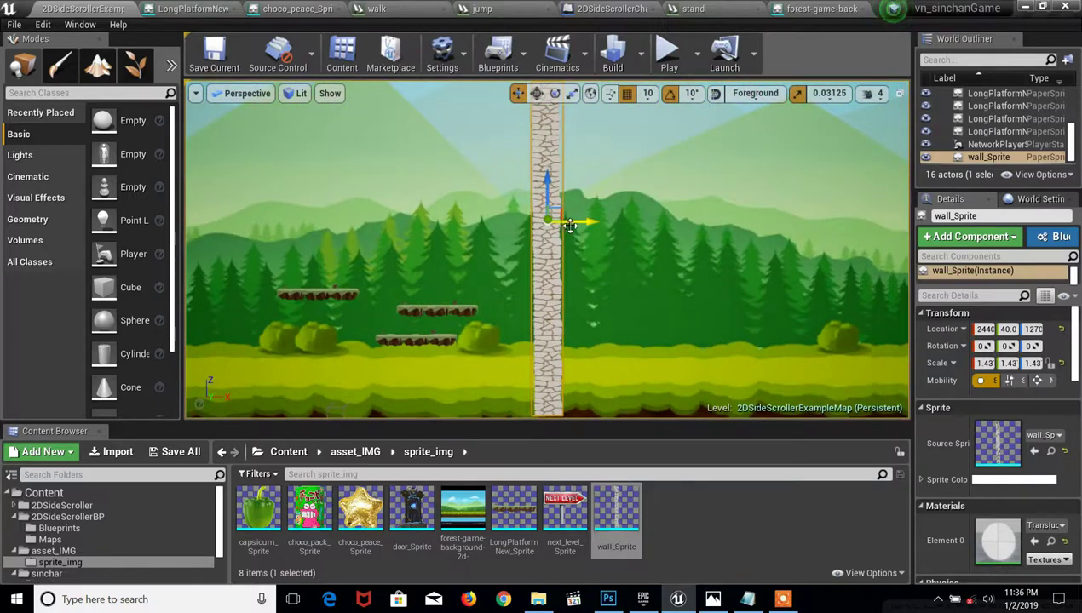
right_drag(714, 269, 714, 269)
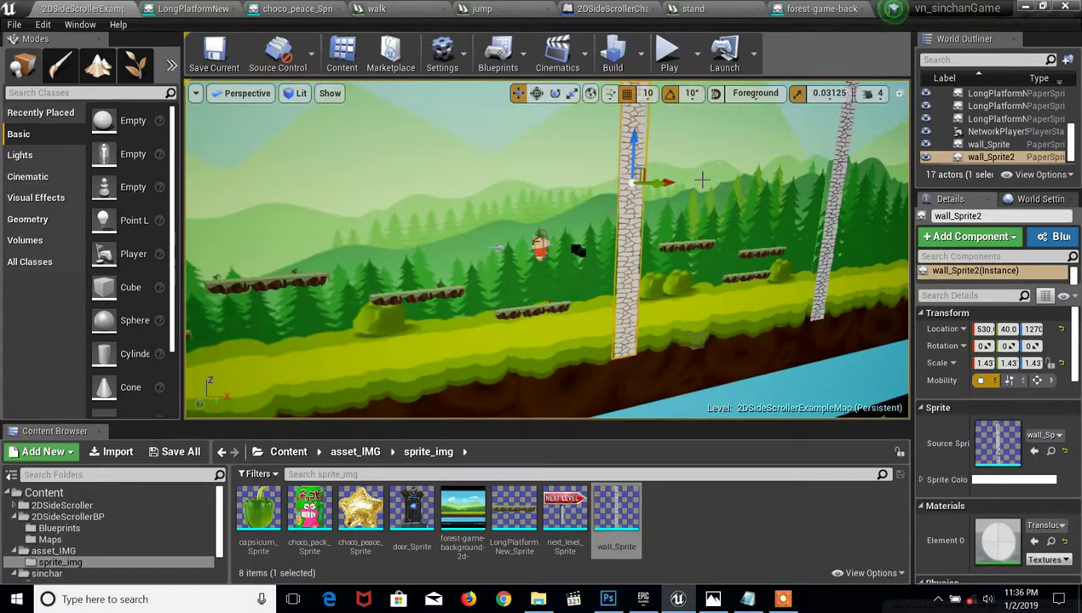
Move the copied stone wall left to the level start, around X -385.
right_drag(714, 269, 714, 269)
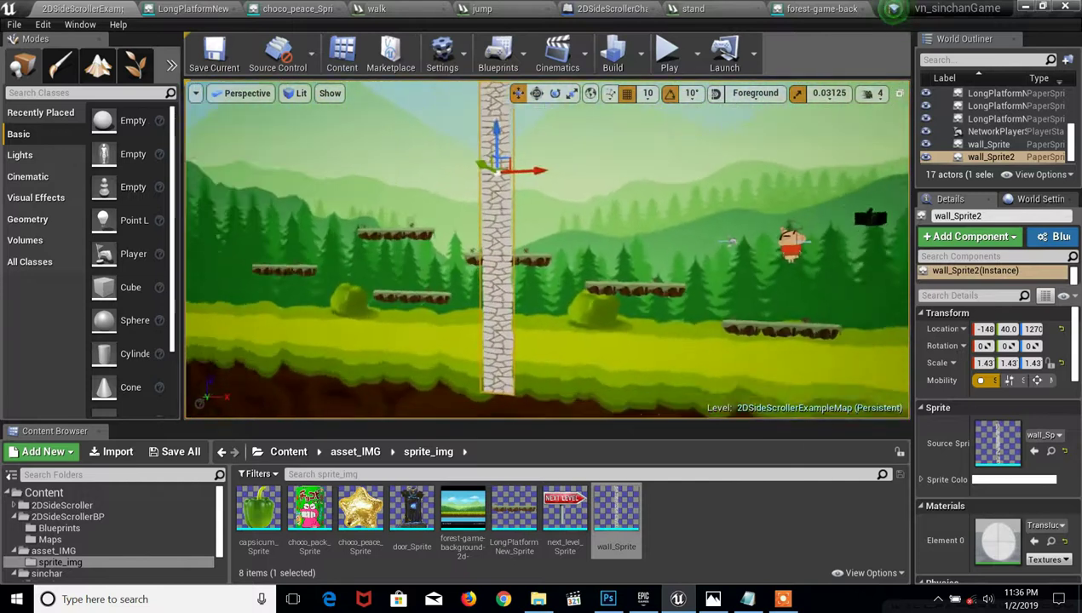
right_drag(592, 300, 592, 300)
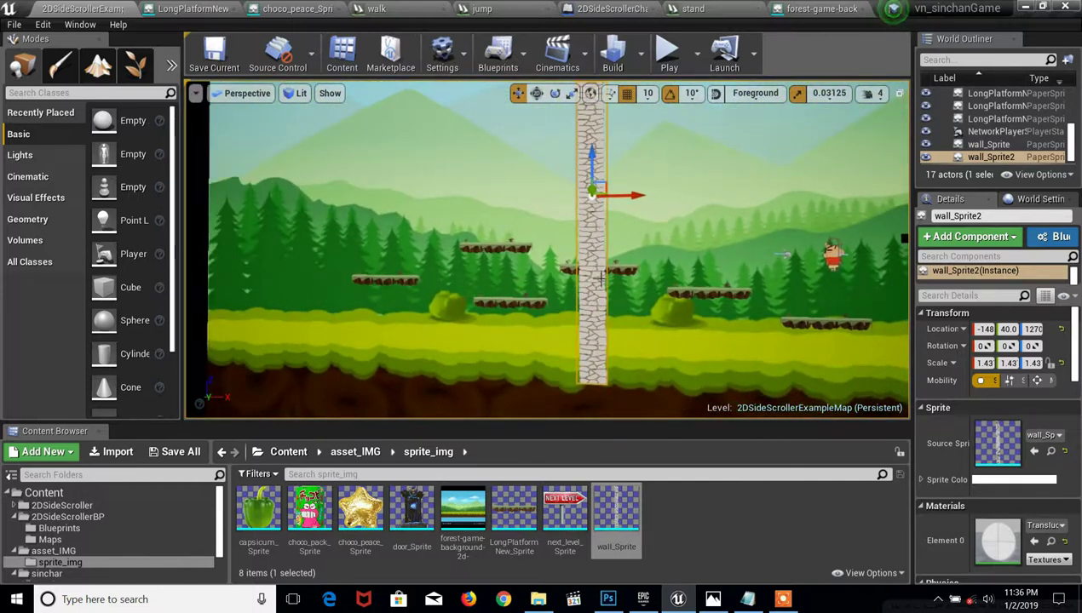
drag(607, 241, 271, 241)
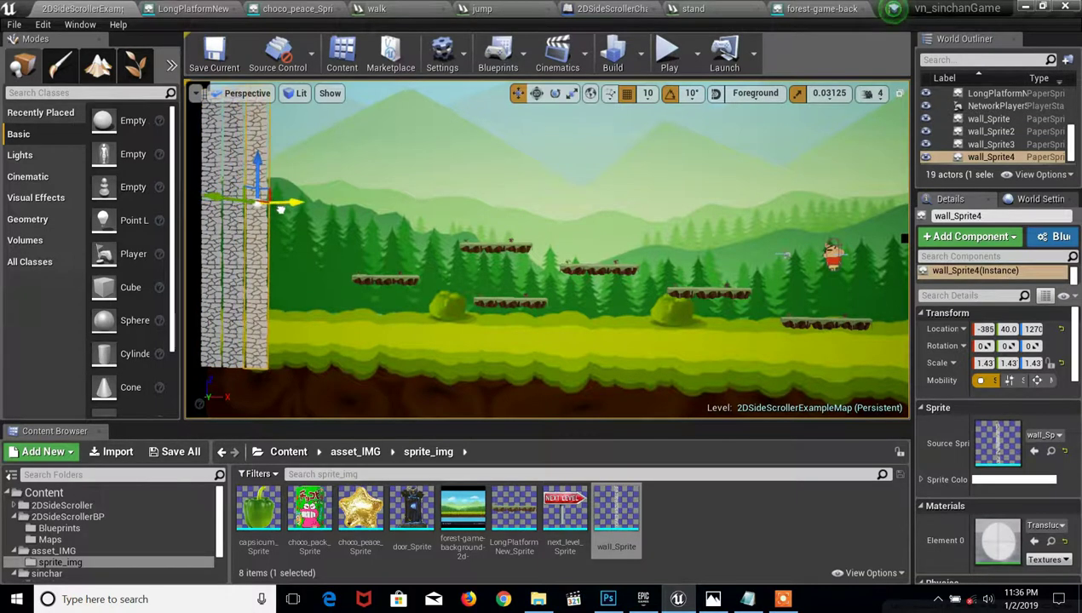
mouse_move(298, 220)
right_down()
mouse_move(256, 219)
mouse_move(324, 220)
mouse_move(307, 220)
mouse_move(305, 234)
right_up()
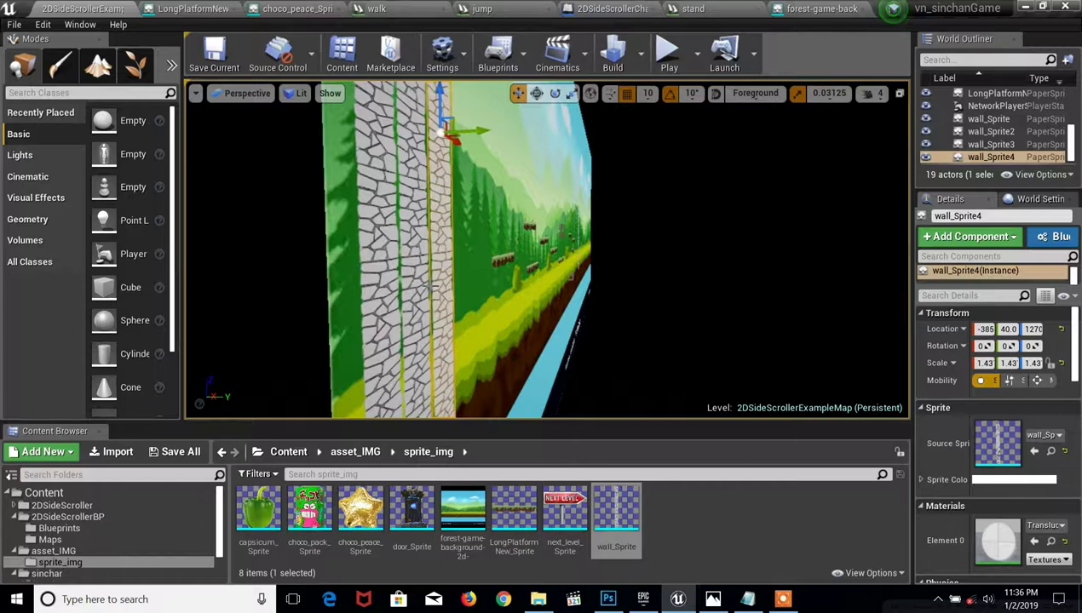
Set both selected walls' Y depth to 0, shift wall_Sprite forward, then start a play test.
ctrl+click(423, 288)
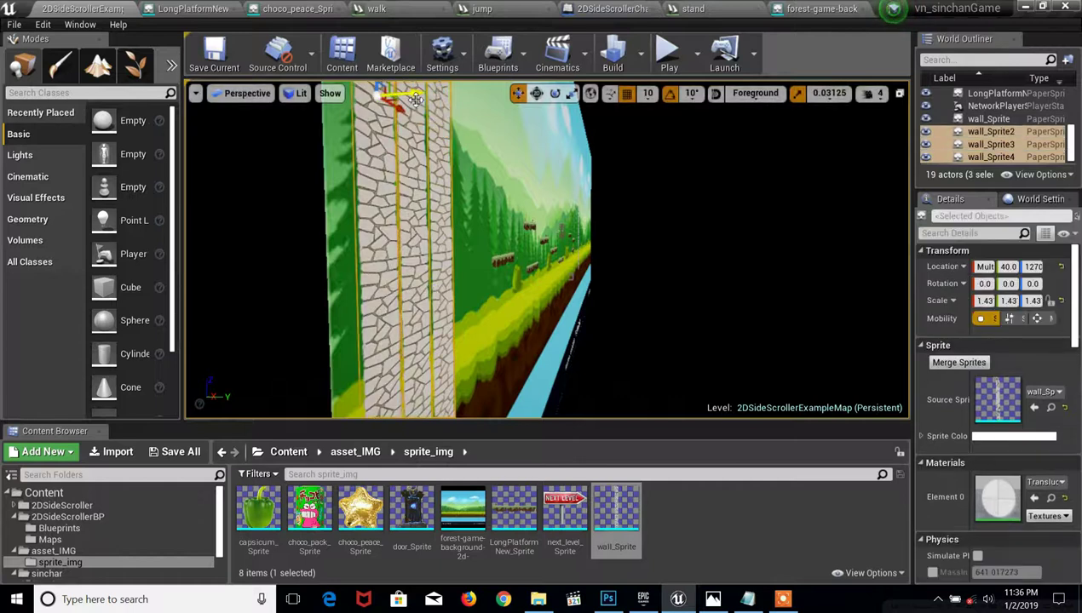
drag(415, 100, 397, 105)
right_drag(398, 105, 398, 105)
right_drag(407, 188, 463, 197)
click(407, 187)
right_drag(663, 142, 663, 142)
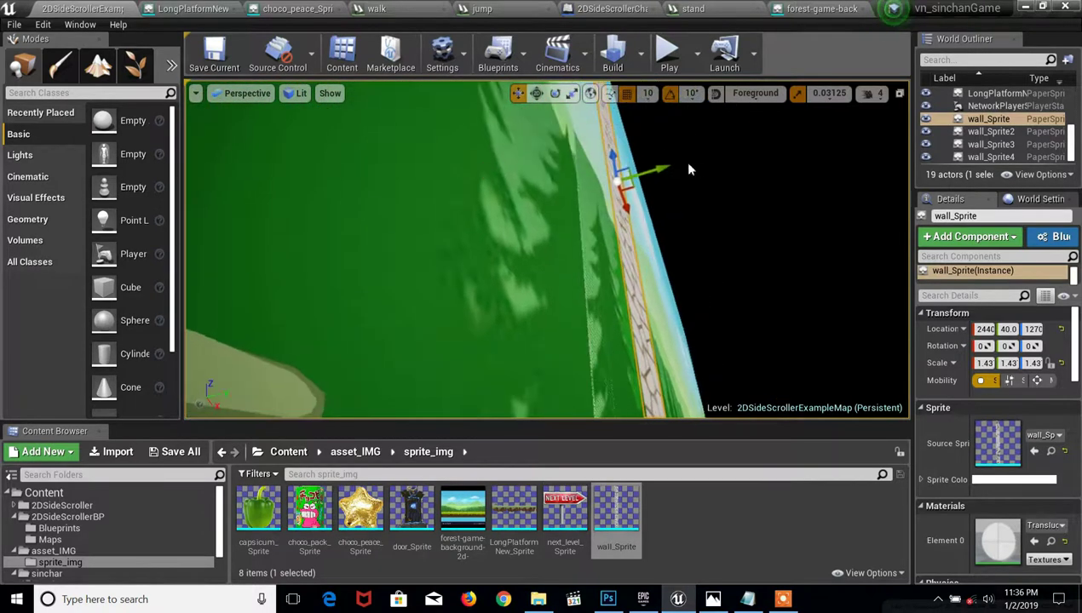
drag(663, 168, 645, 173)
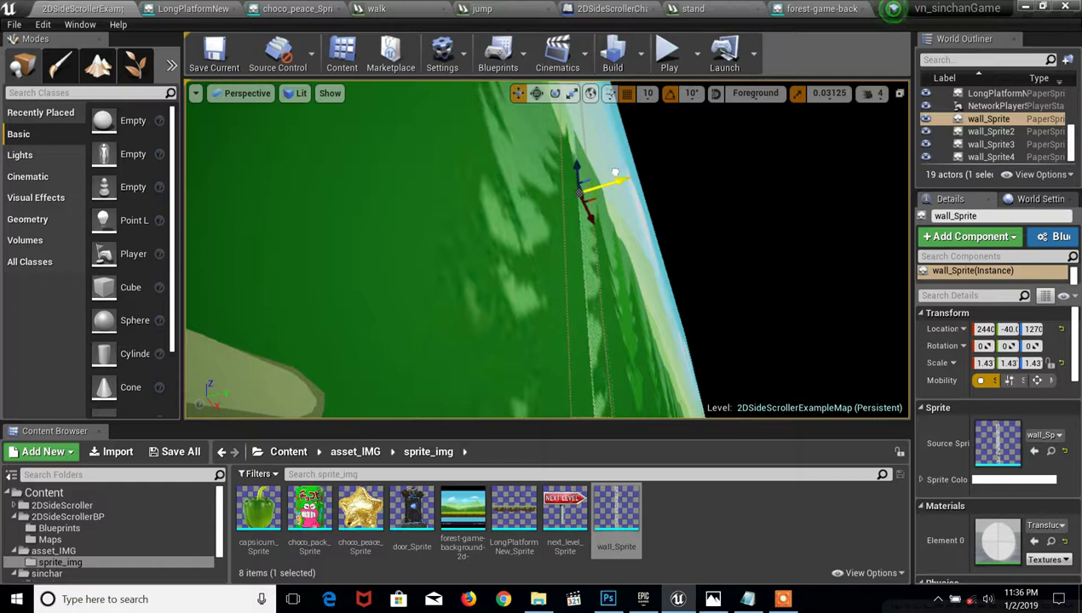
click(669, 61)
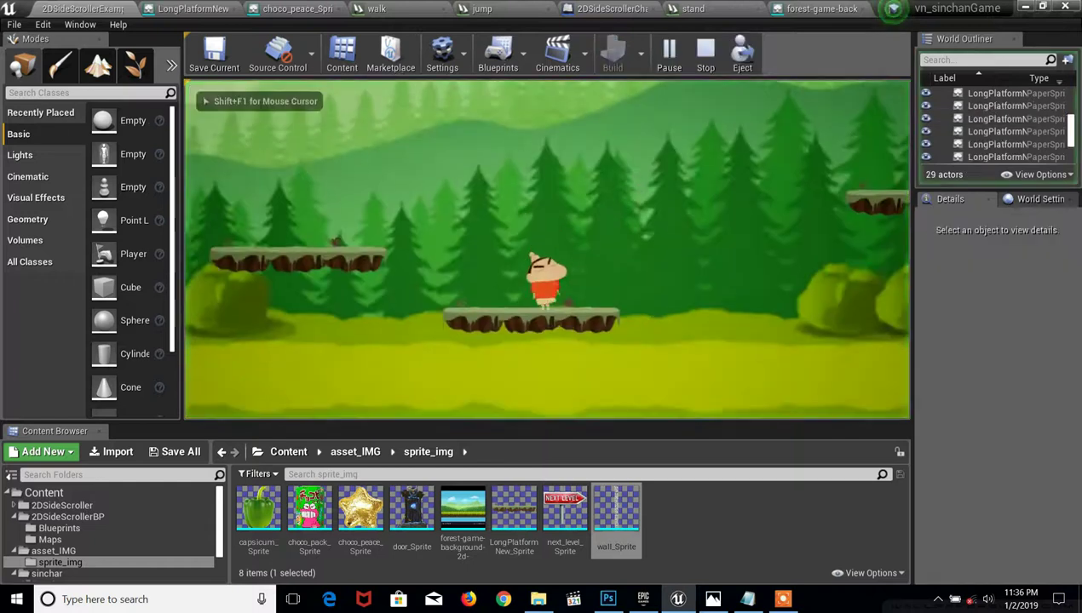
Run the character right, then walk into the wall to check it blocks, and stop.
key(d)
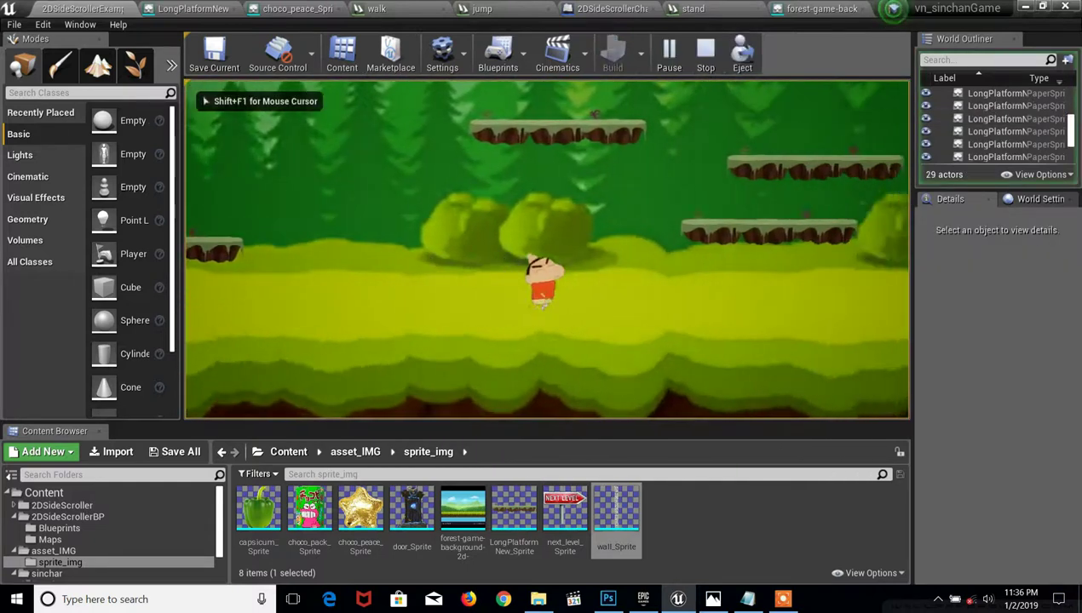
key(space)
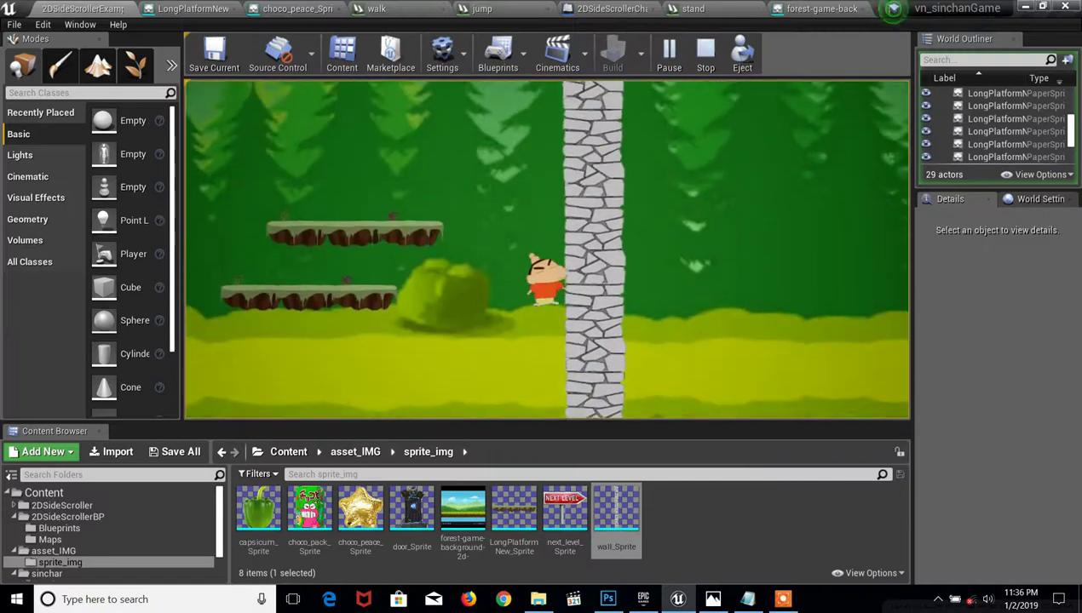
key(a)
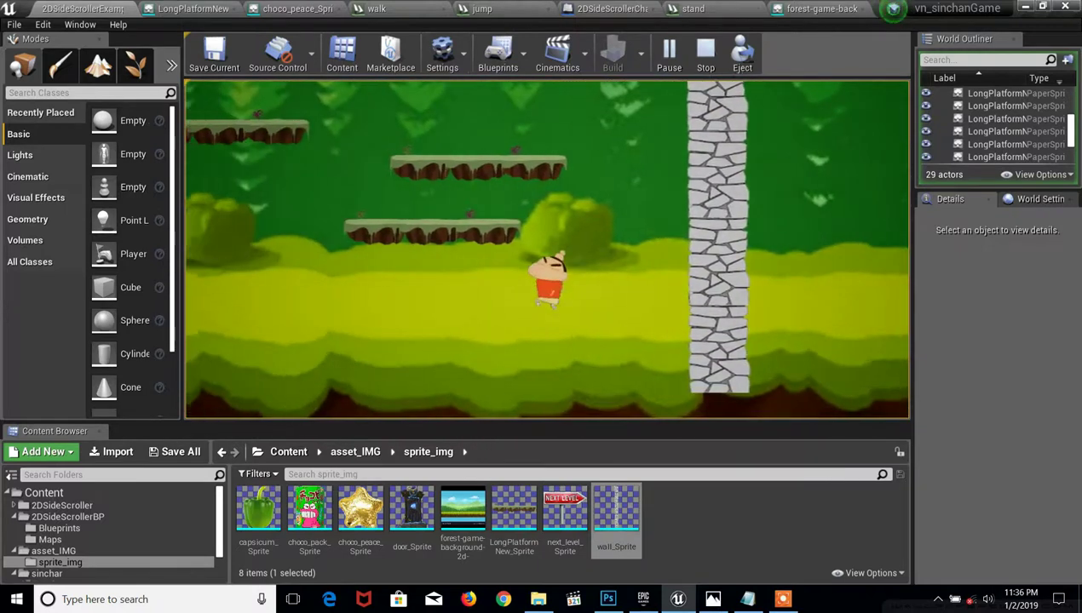
key(d)
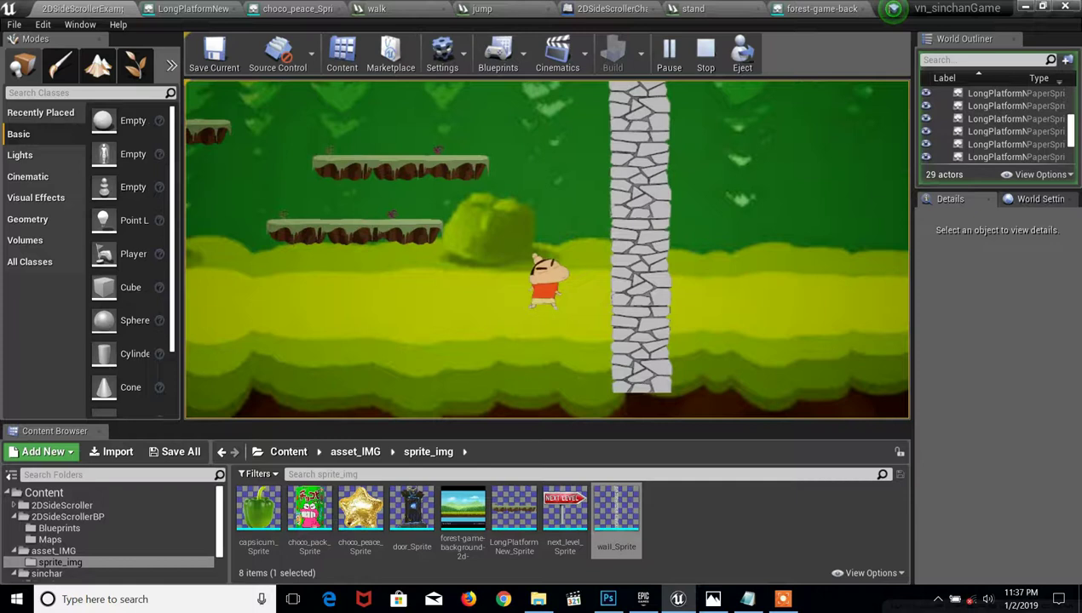
key(a)
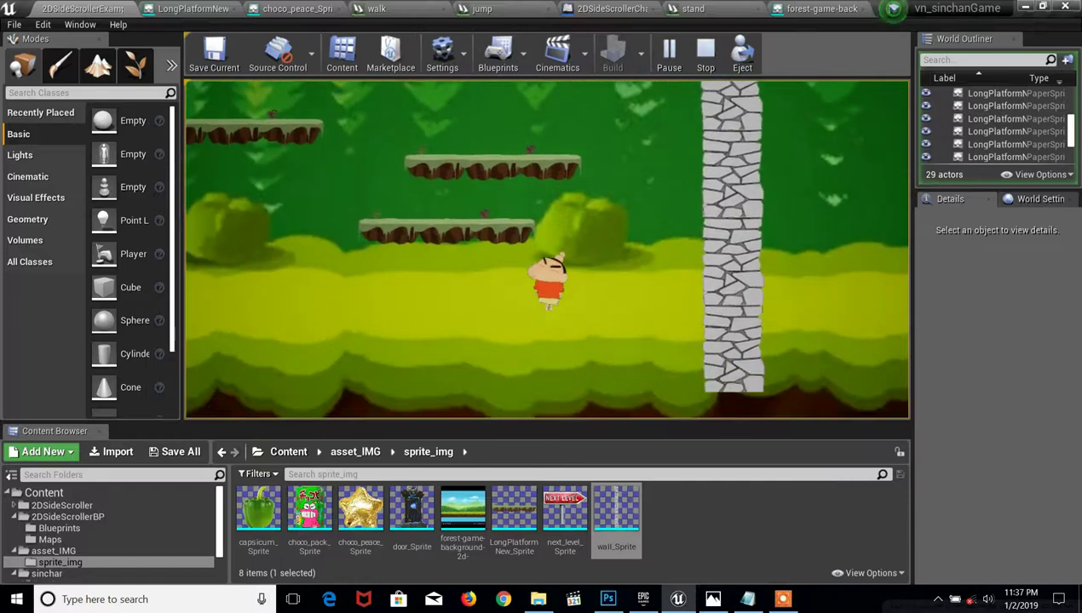
key(Escape)
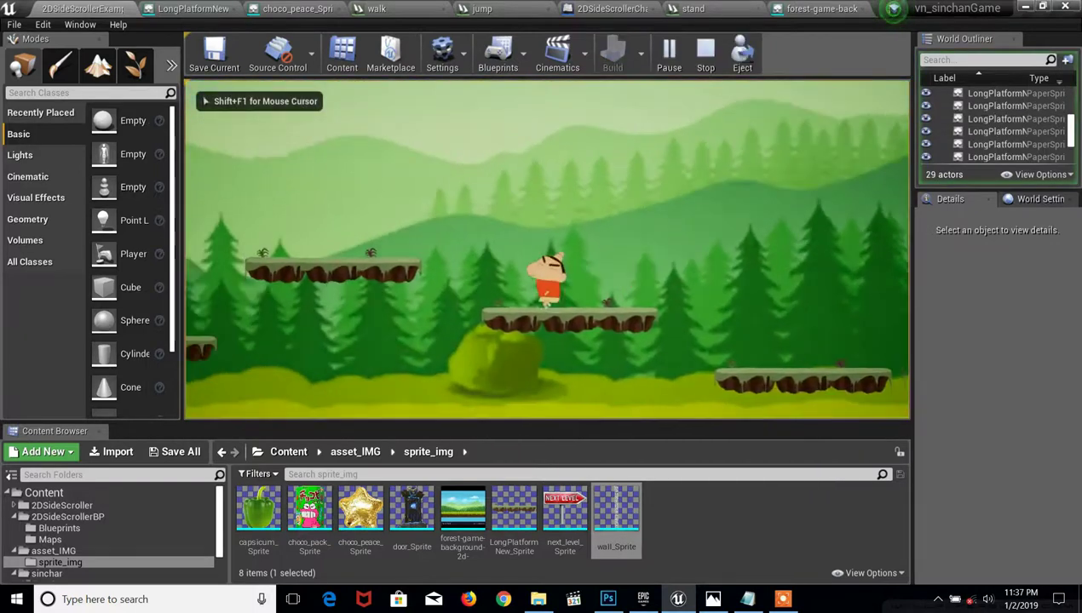
Jump across the platforms and walk the character back left to the stone walls.
key(space)
key(Right)
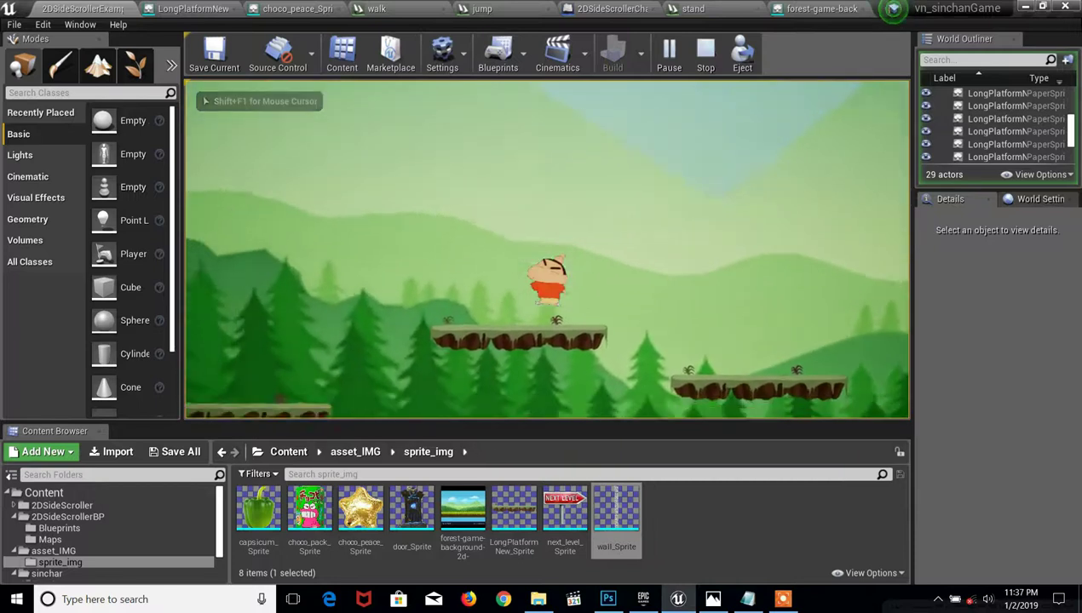
key(space)
key(Left)
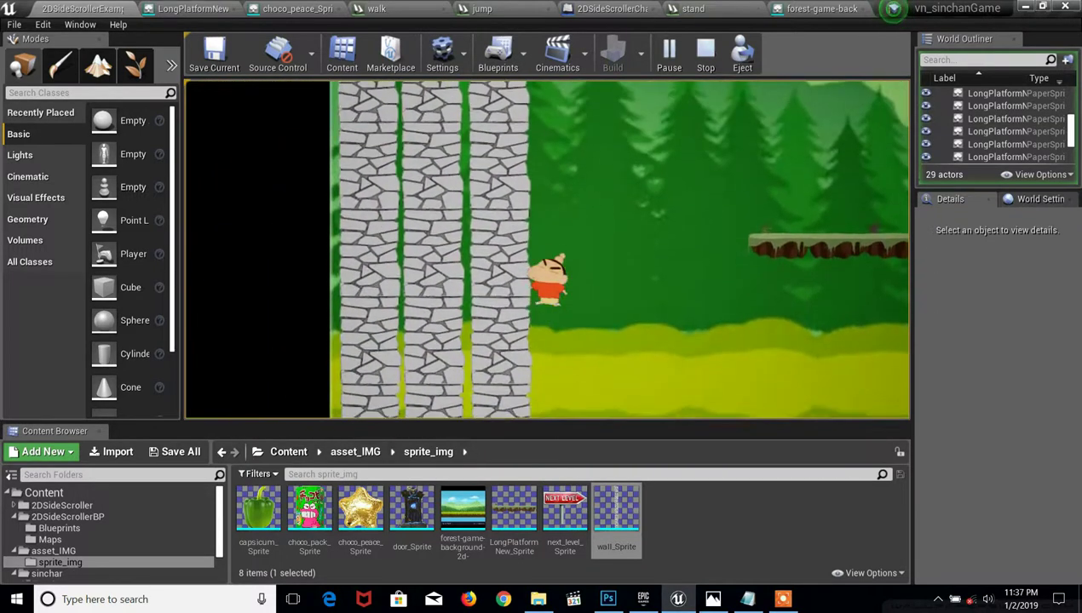
Duplicate the forest background leftward to X -741, filling the area behind the walls.
key(Escape)
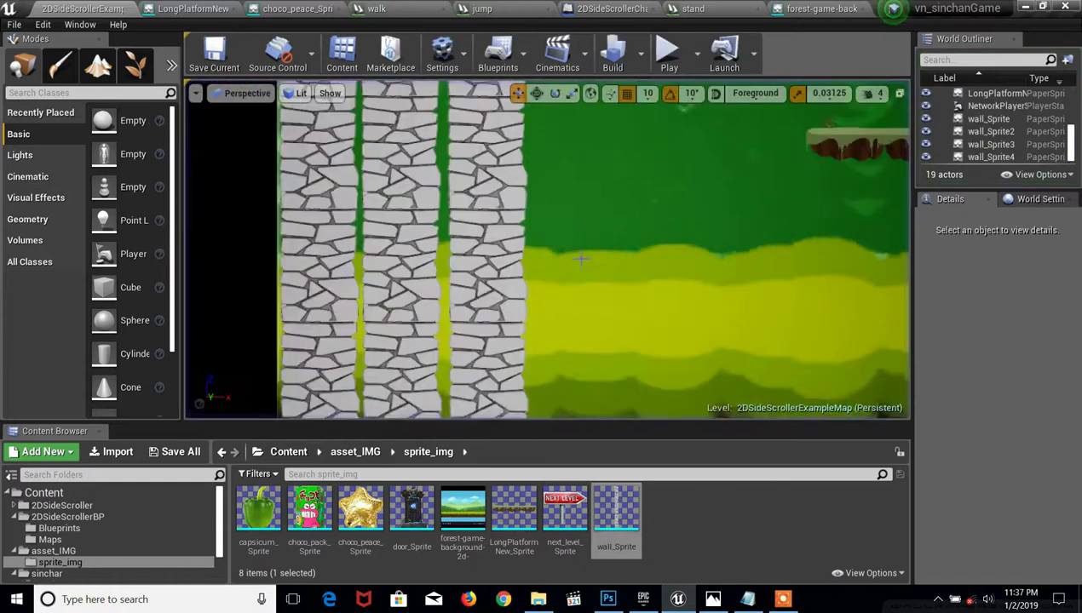
scroll(579, 252, down, 3)
scroll(580, 252, down, 3)
click(579, 252)
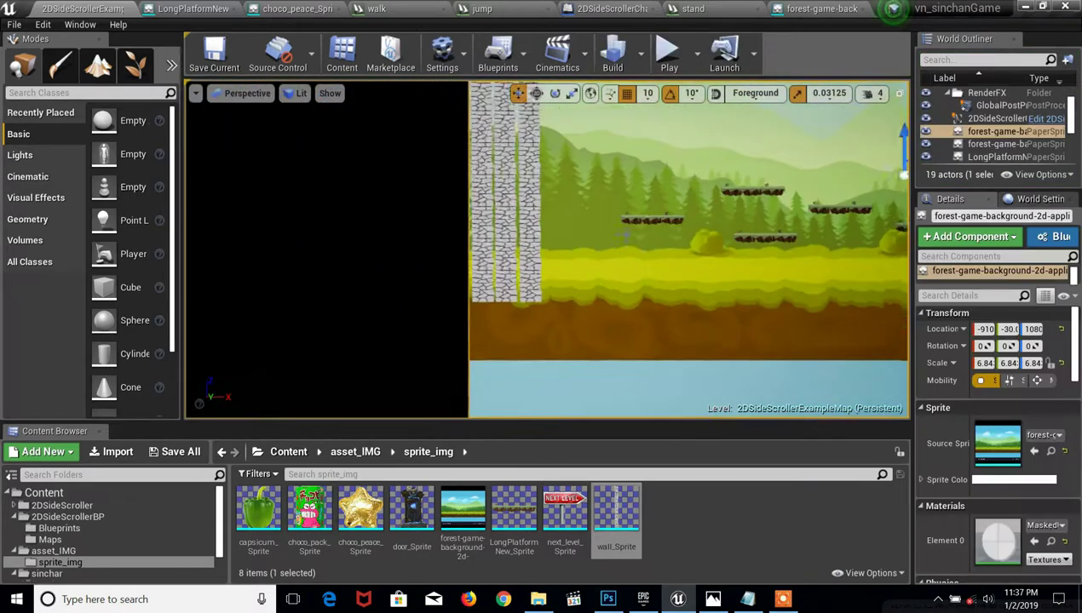
scroll(579, 253, down, 4)
alt+drag(820, 190, 205, 189)
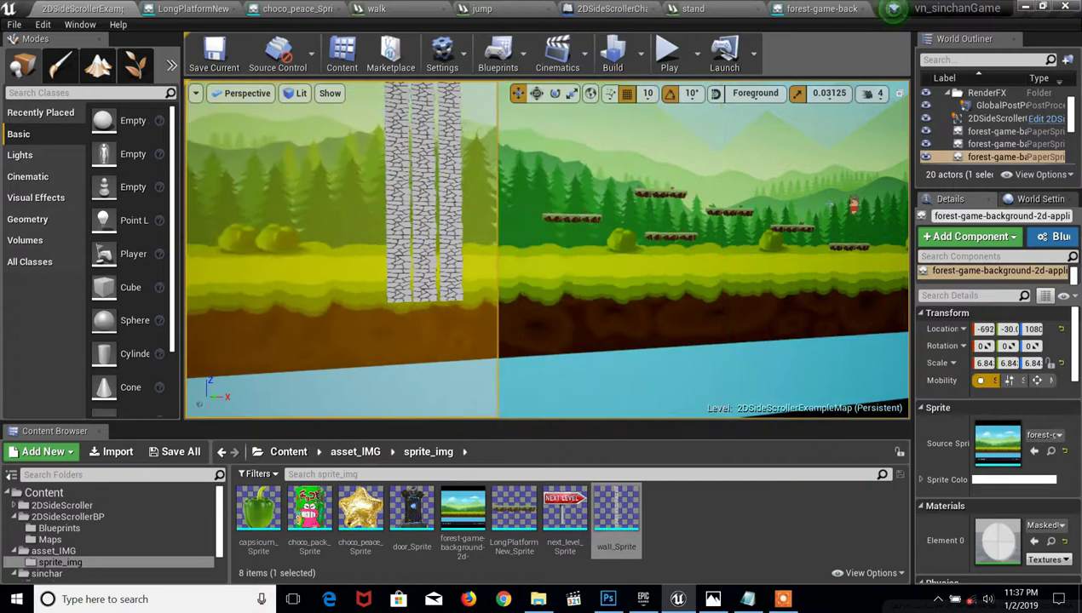
right_drag(467, 254, 400, 255)
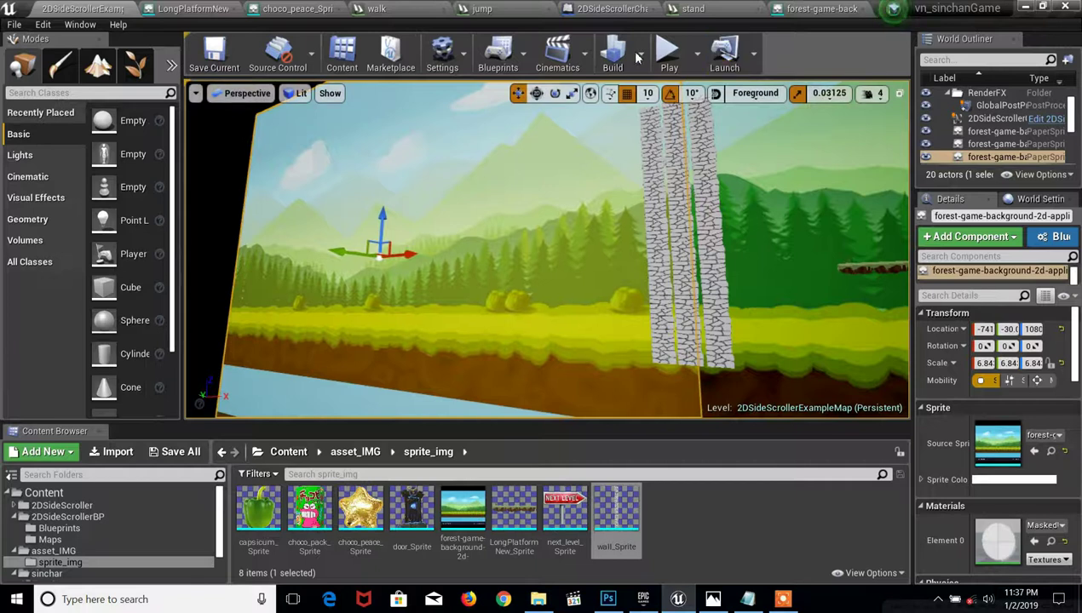
Playtest the level, running the character right and left across the platforms into the stone wall.
click(669, 53)
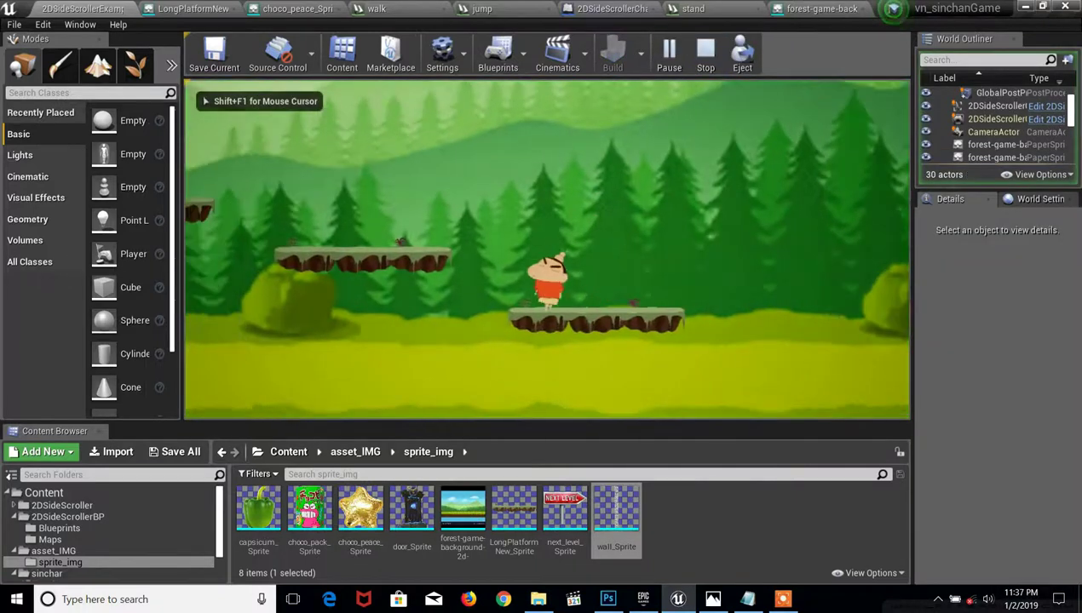
key(Right)
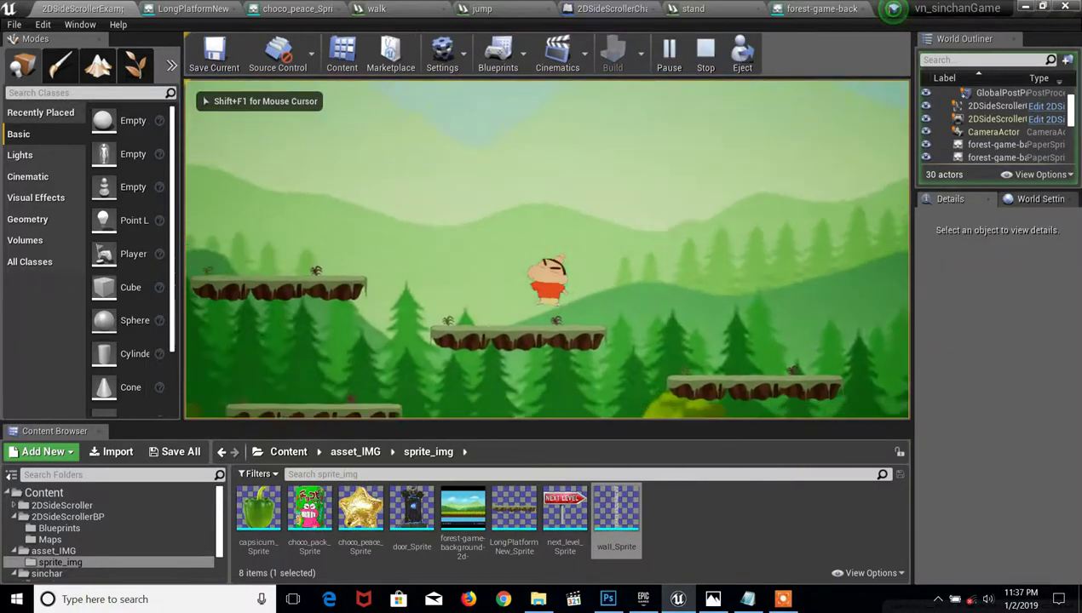
key(Right)
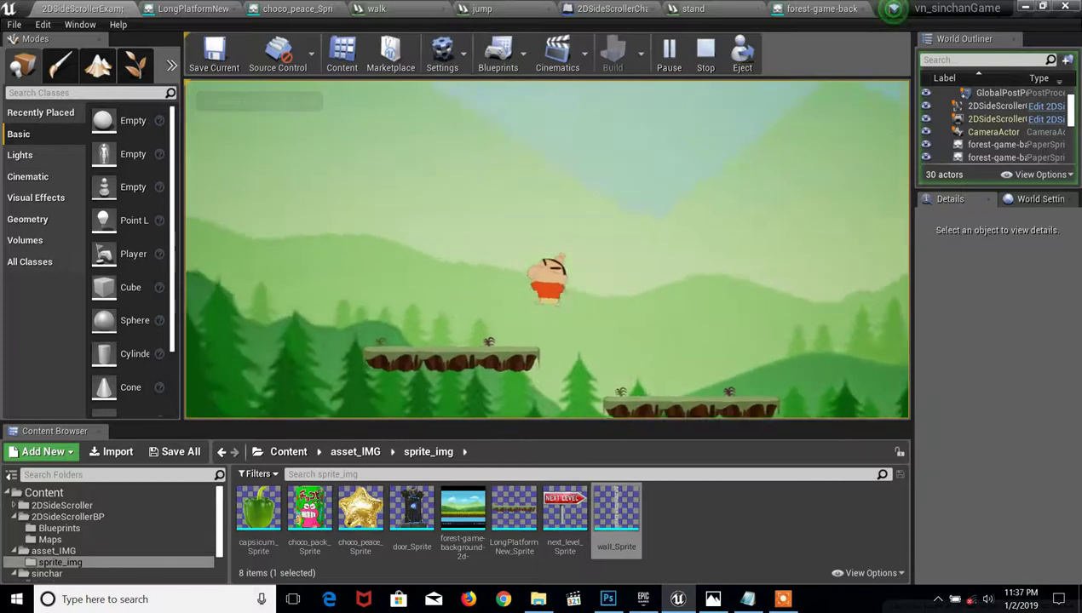
key(Left)
key(Right)
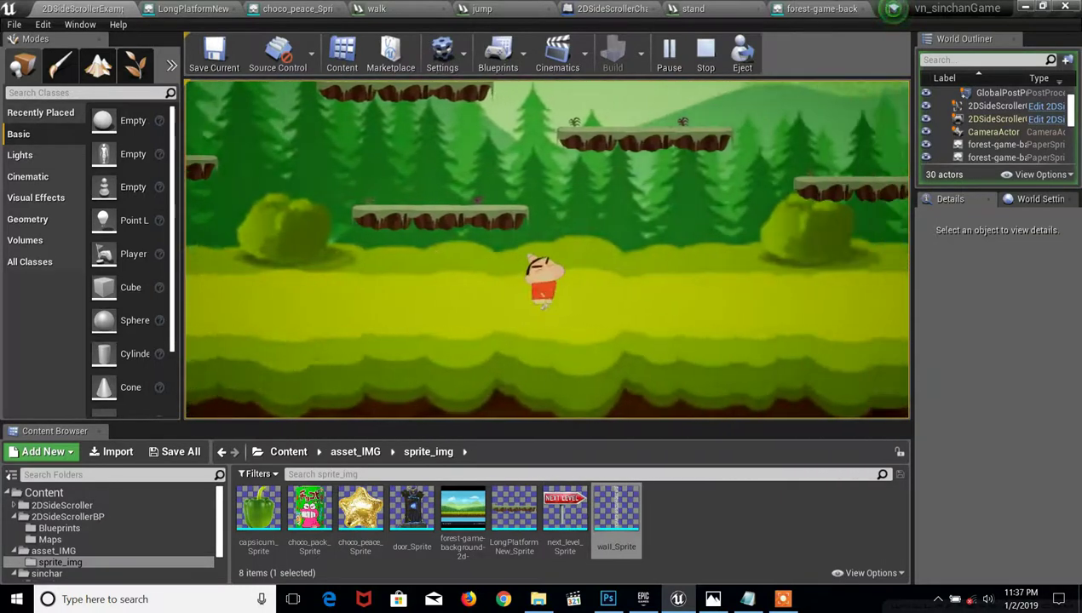
key(Left)
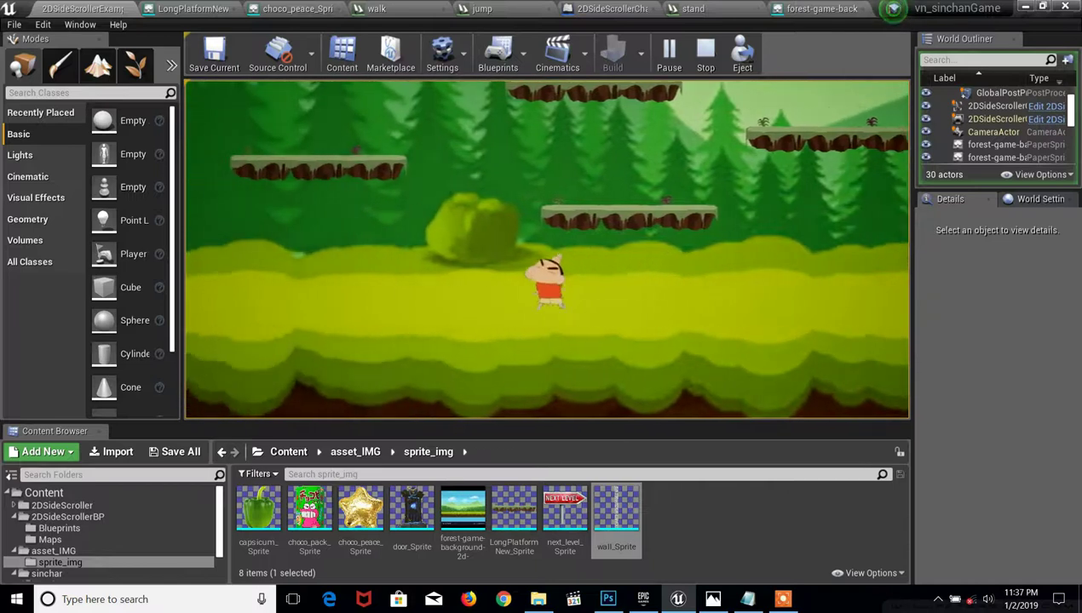
key(Left)
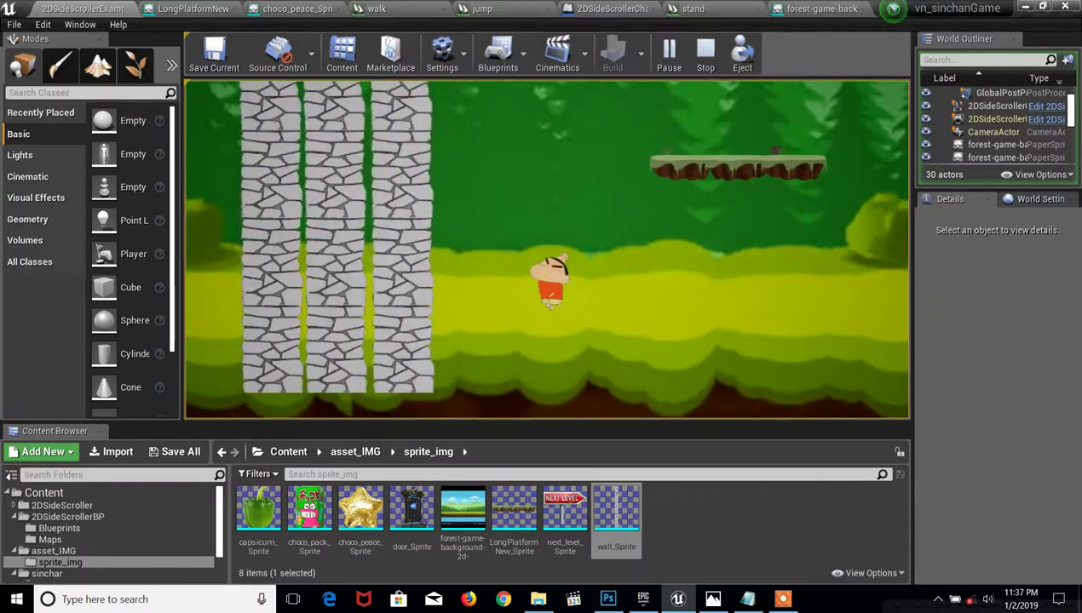
key(Left)
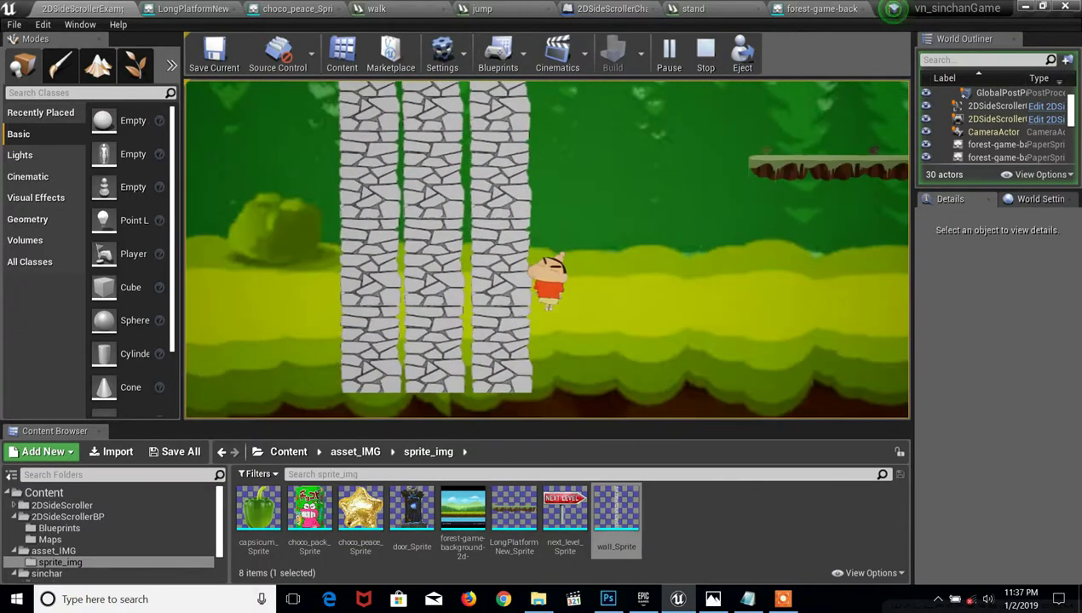
key(Escape)
Select the left and middle wall columns and duplicate them beside the originals for a six-column wall.
click(388, 234)
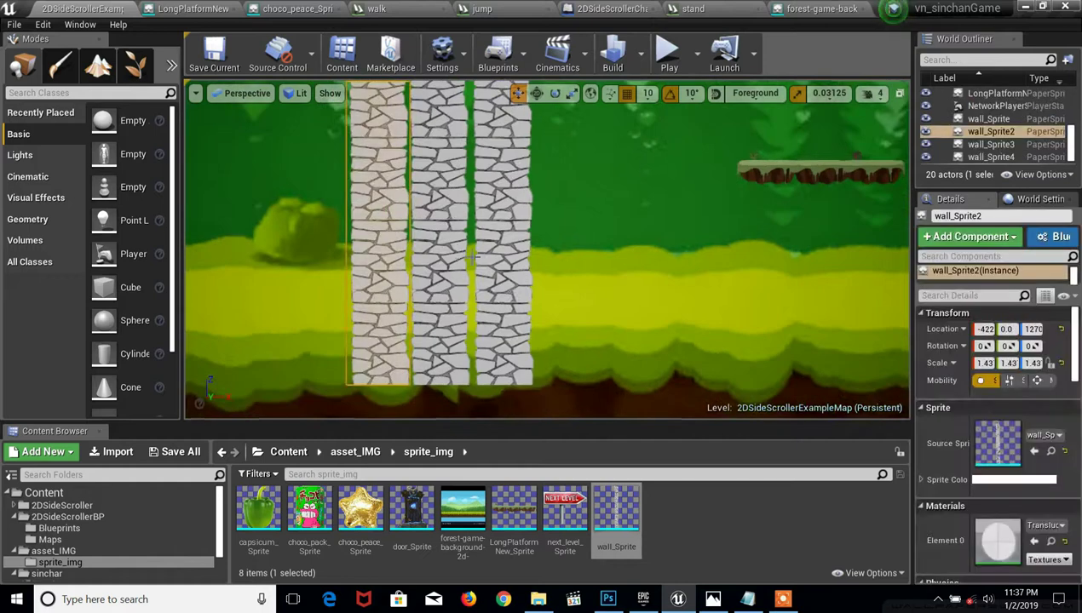
ctrl+click(454, 263)
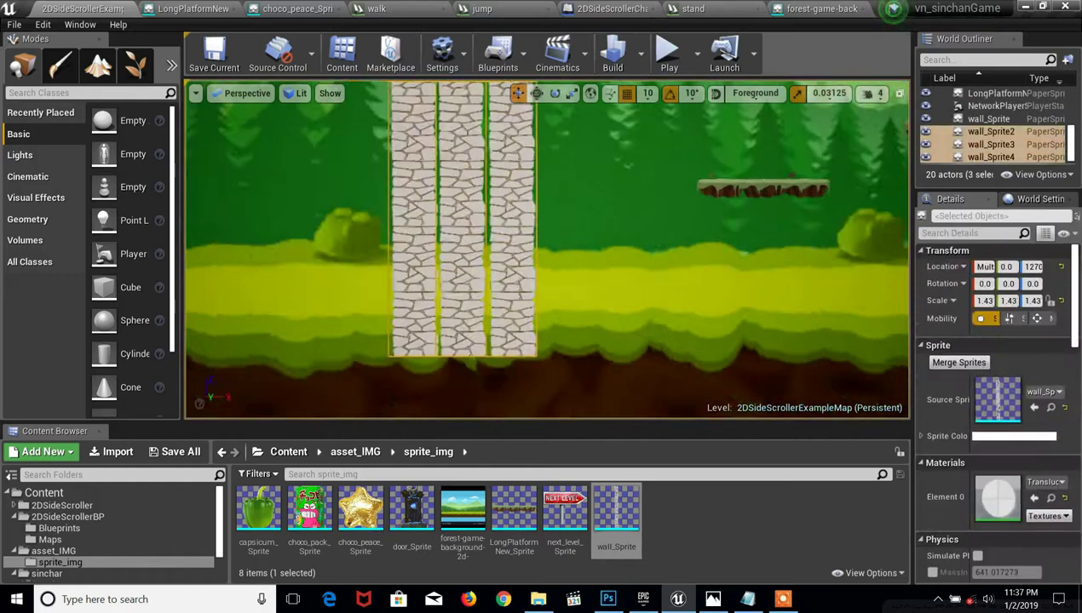
right_drag(510, 228, 519, 279)
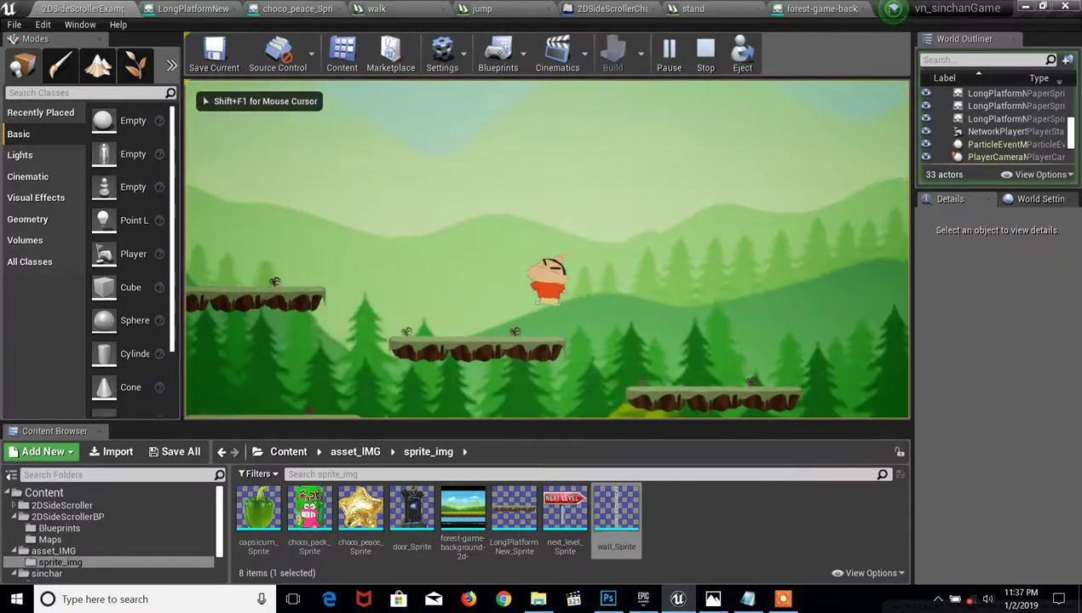
Playtest by jumping the character and walking it left into the thickened stone wall.
key(space)
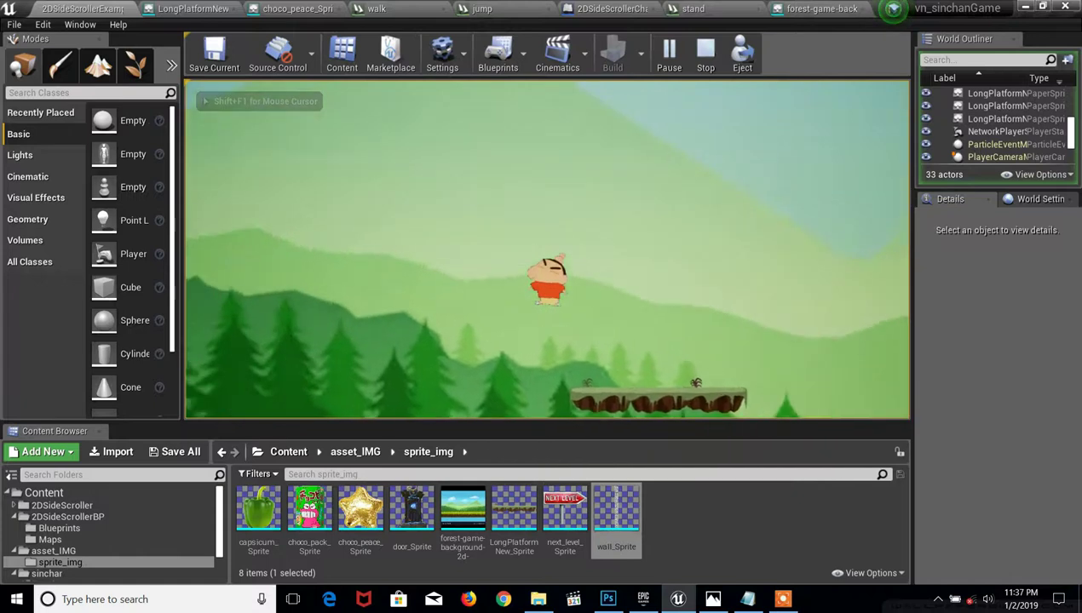
key(Left)
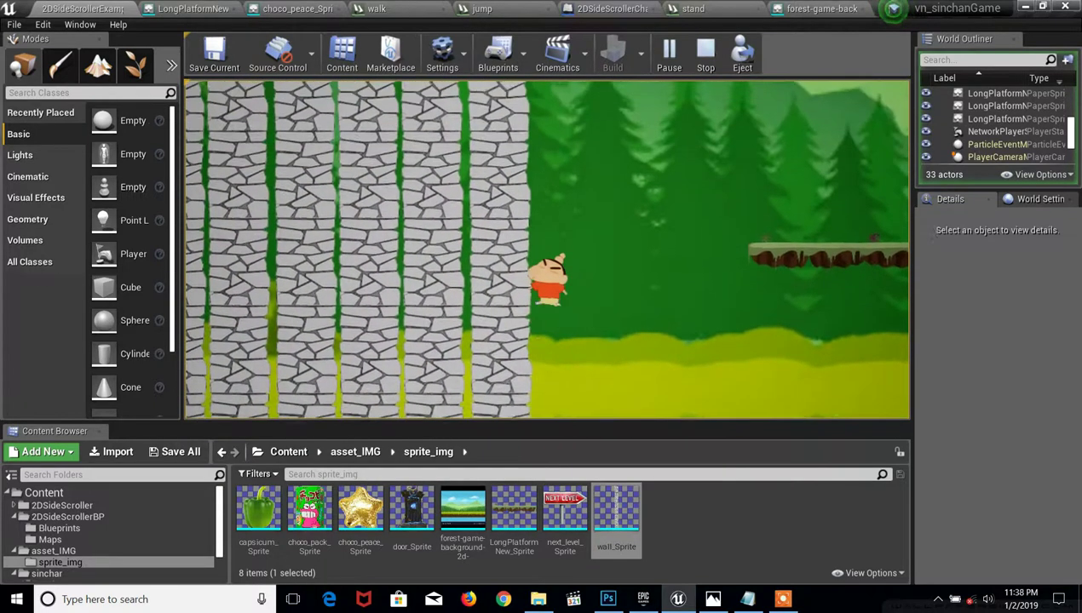
key(Escape)
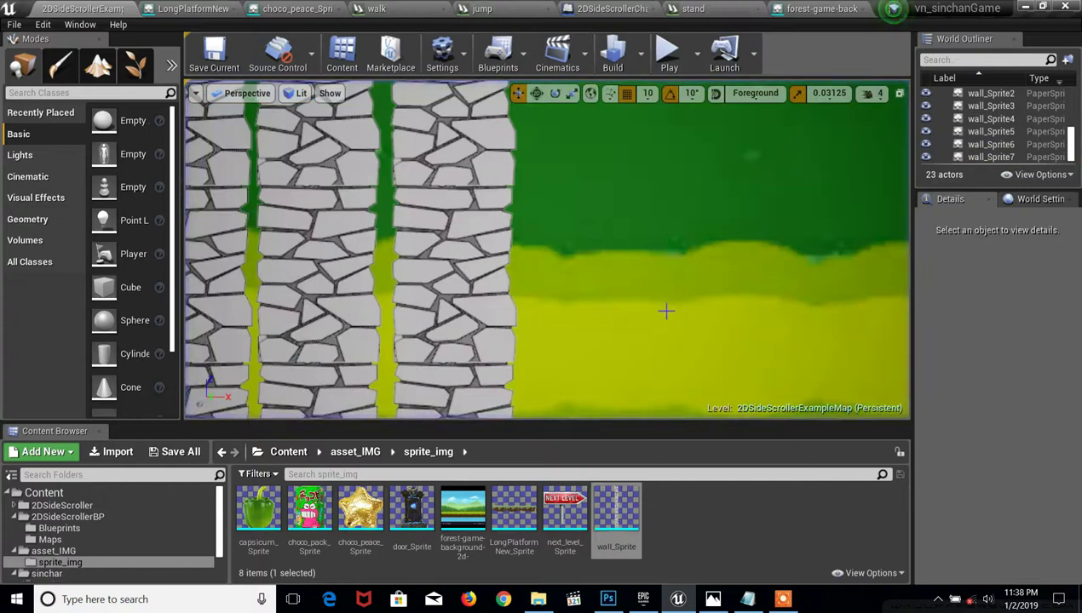
Raise the lone wall_Sprite column to about Z 1730 so it hangs above the ground.
mouse_move(667, 311)
mouse_down()
mouse_move(647, 375)
mouse_move(630, 340)
mouse_move(664, 305)
mouse_up()
click(568, 305)
key(f)
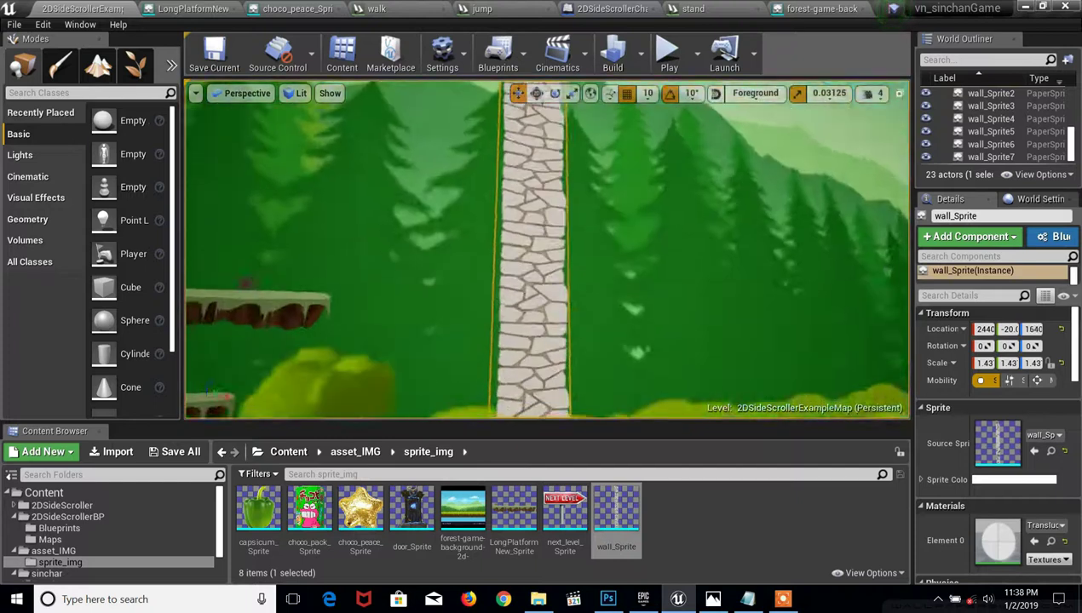
alt+drag(600, 281, 604, 243)
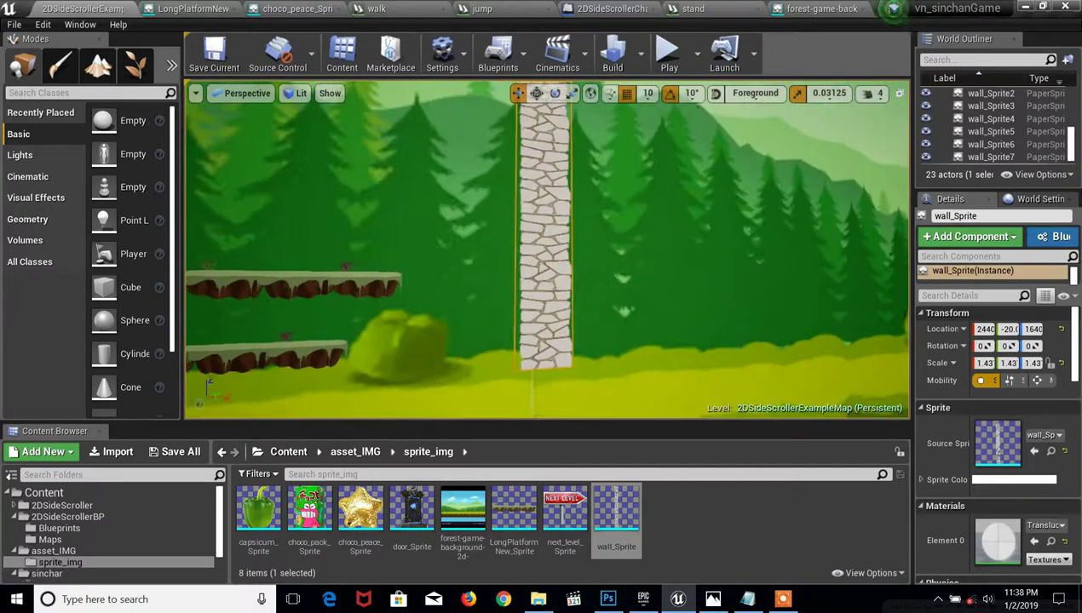
alt+drag(576, 206, 576, 170)
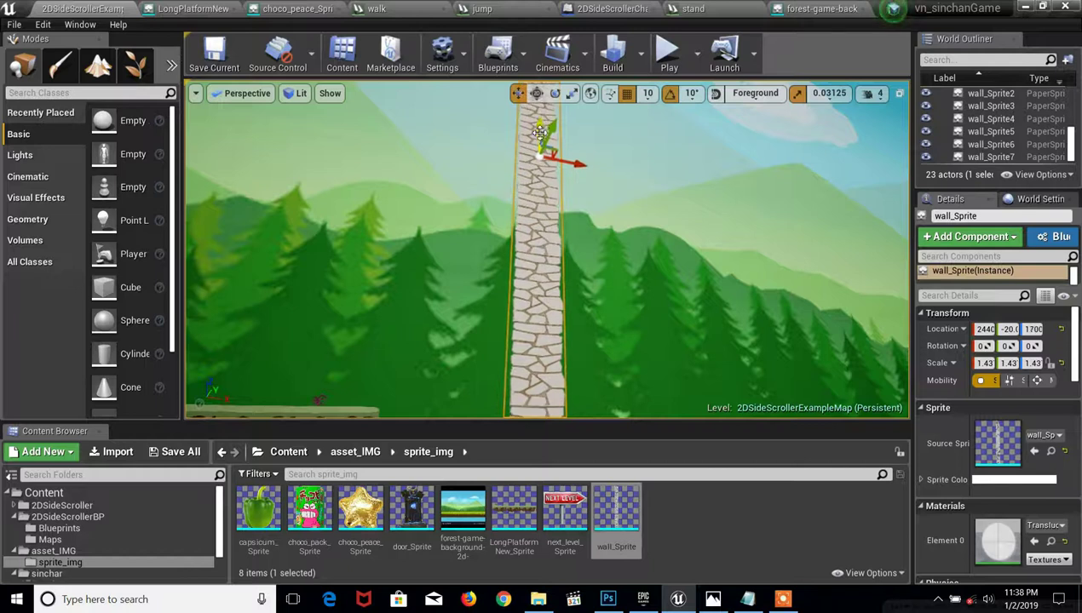
alt+drag(576, 171, 579, 222)
mouse_move(586, 294)
alt+mouse_down()
mouse_move(589, 283)
mouse_move(665, 286)
alt+mouse_up()
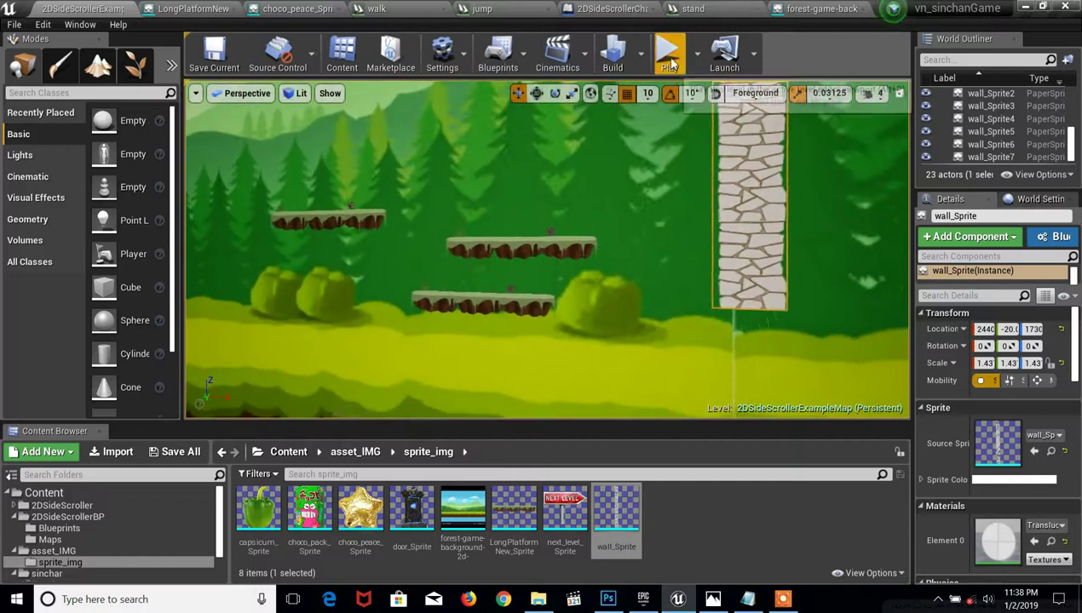
Playtest the level, walking and jumping the character beneath the raised wall.
click(671, 63)
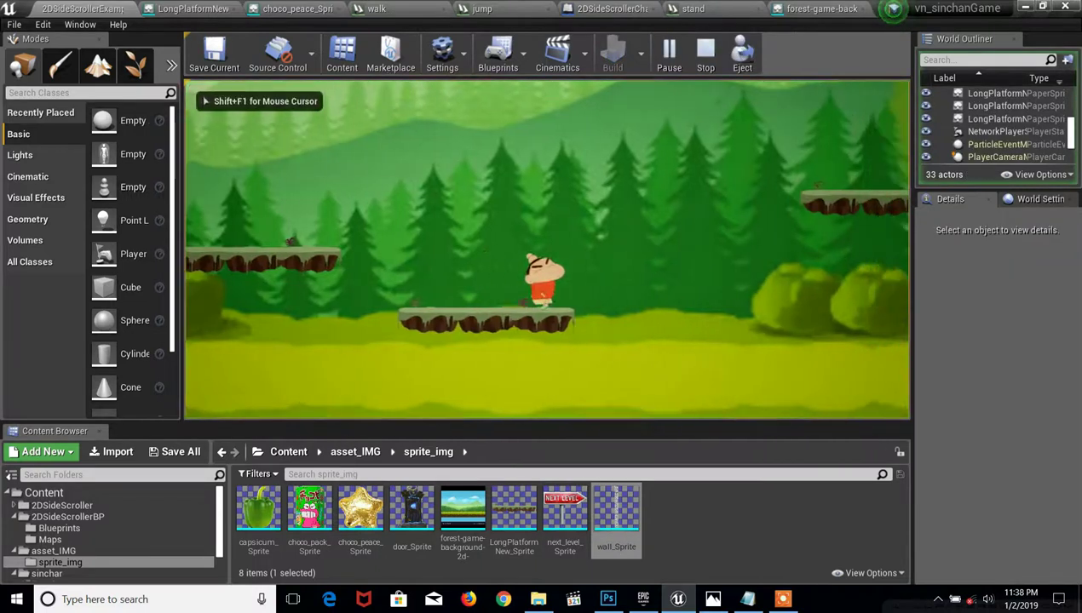
key(d)
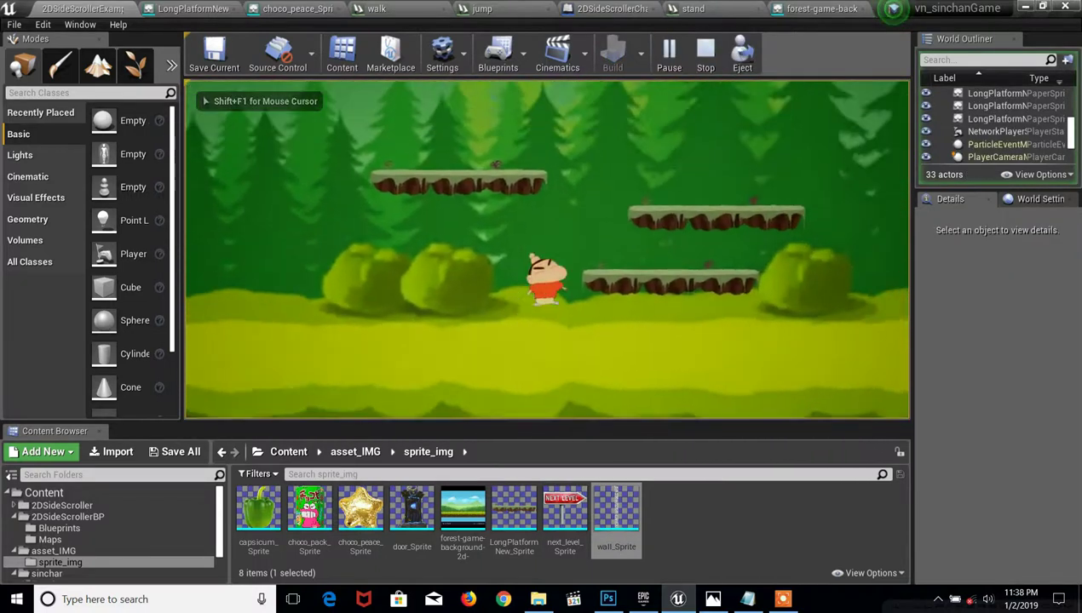
key(space)
key(space)
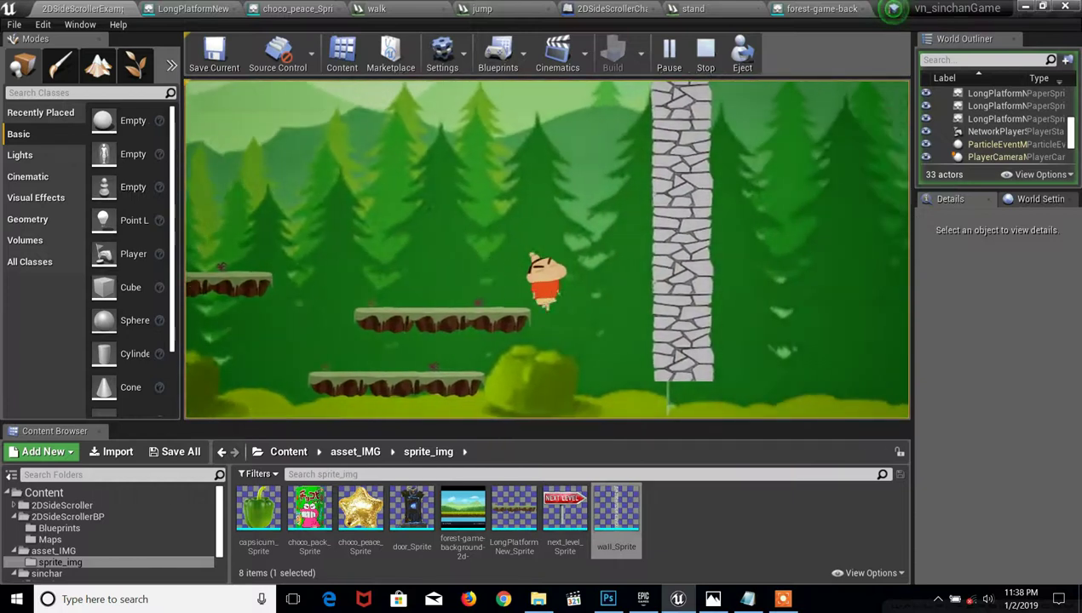
key(a)
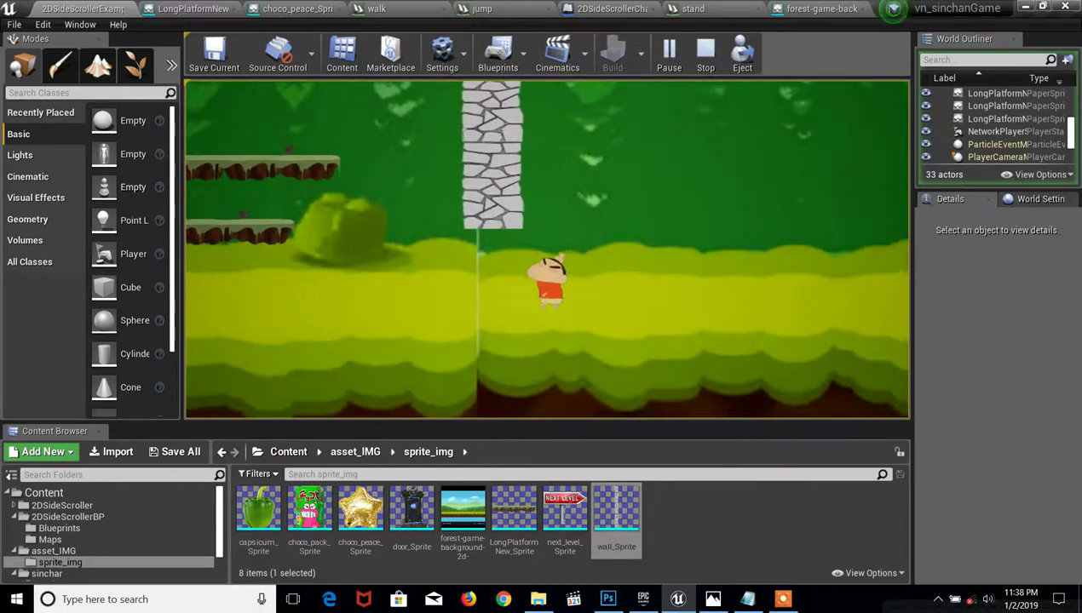
key(a)
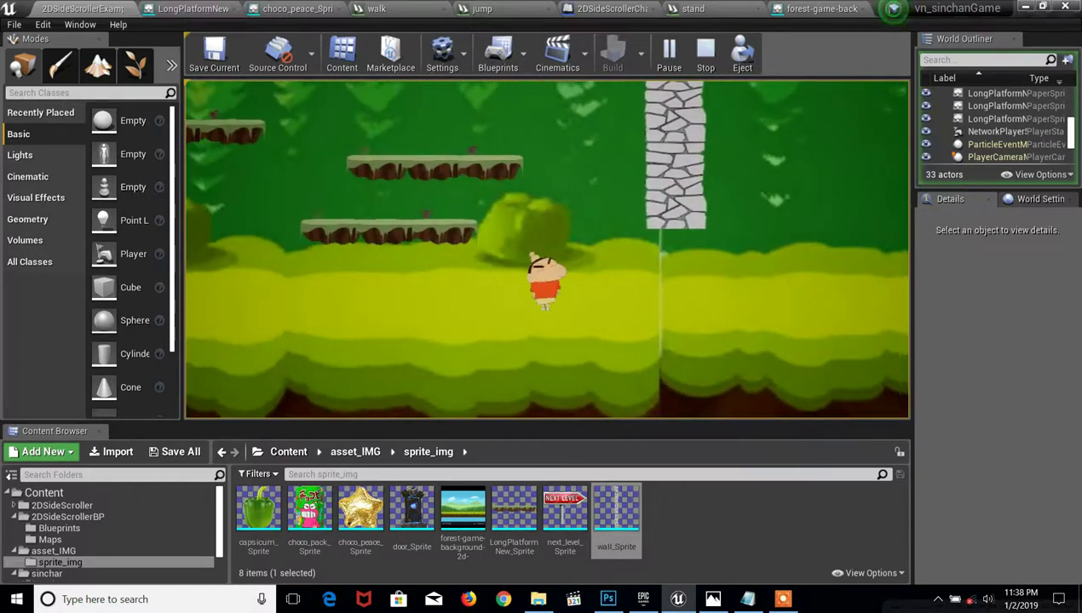
key(Escape)
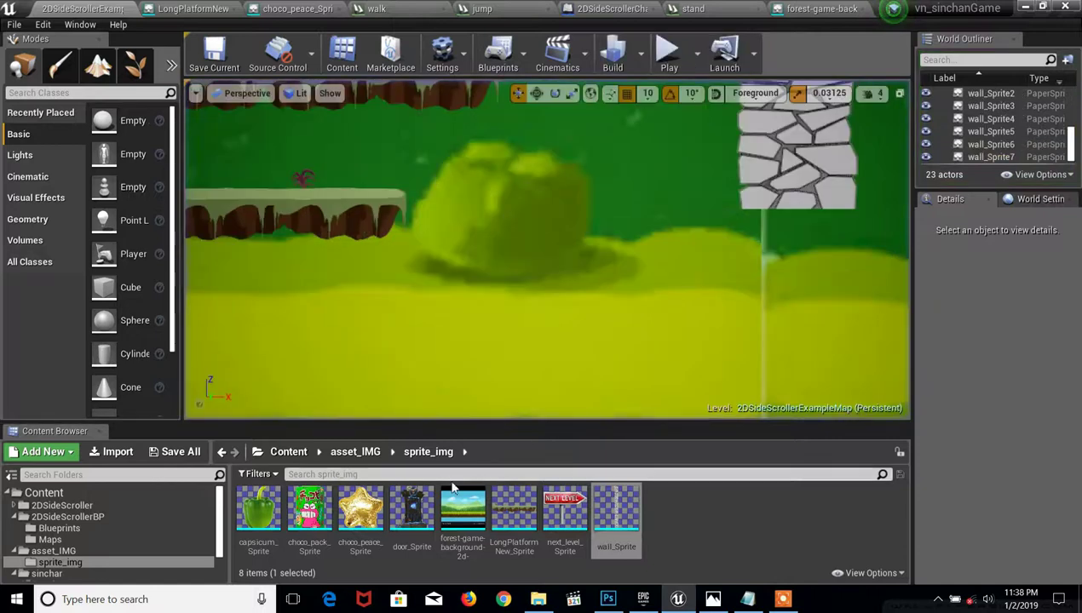
Place door_Sprite in the level under the stone wall at X 2440, Z 450.
drag(421, 507, 806, 302)
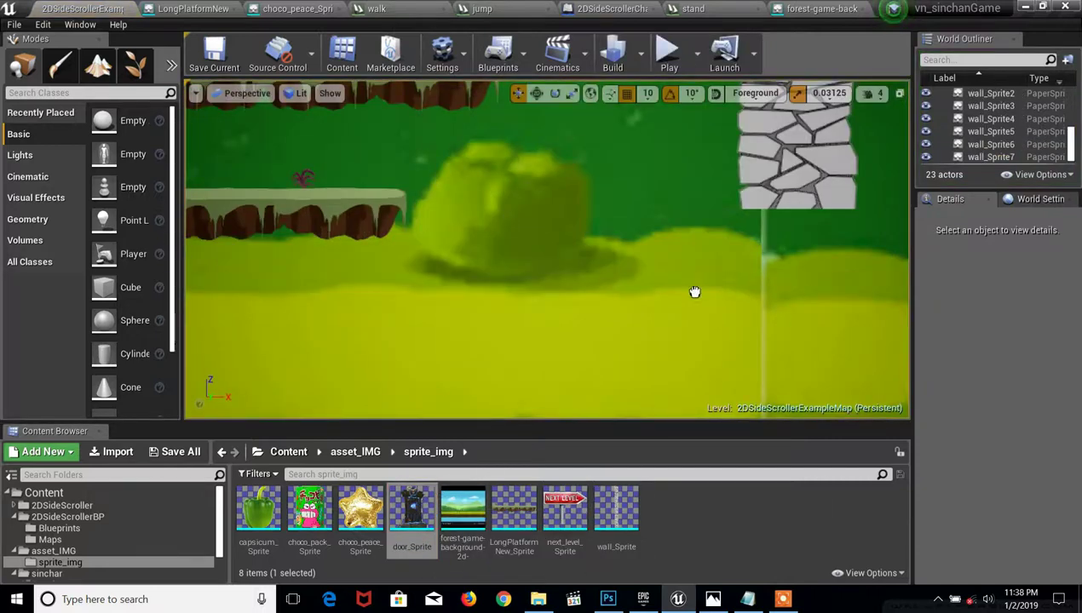
drag(511, 374, 511, 374)
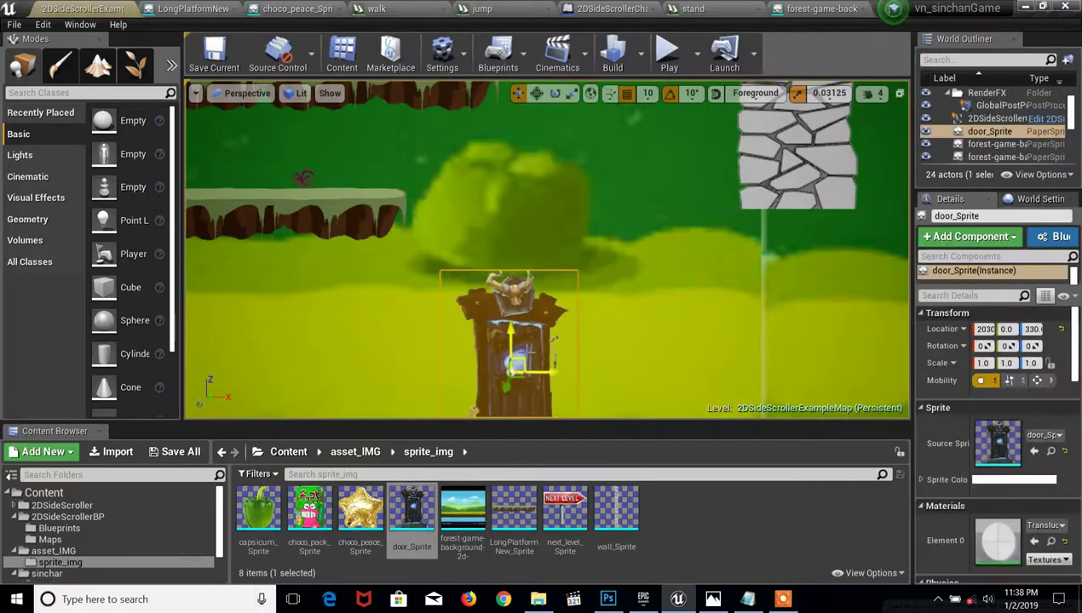
key(Left)
key(Right)
key(Right)
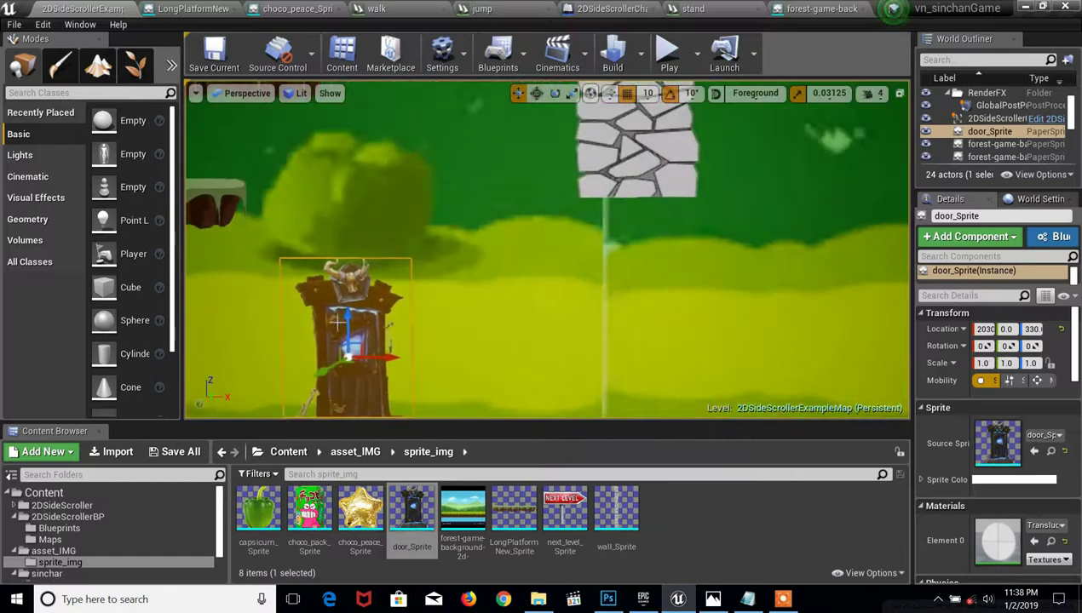
drag(367, 359, 587, 377)
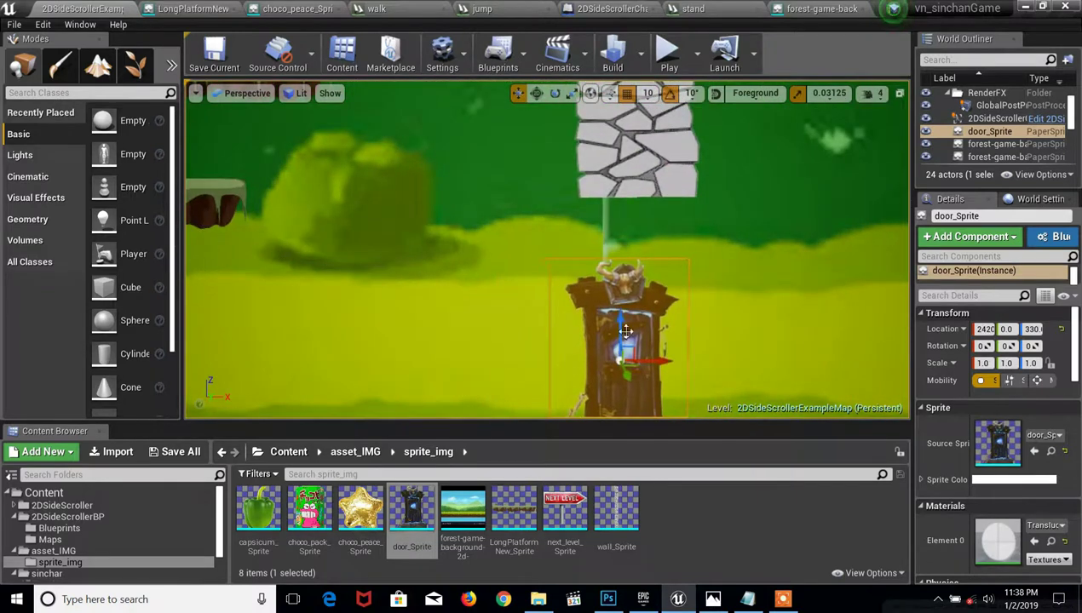
drag(623, 328, 623, 254)
drag(656, 290, 669, 290)
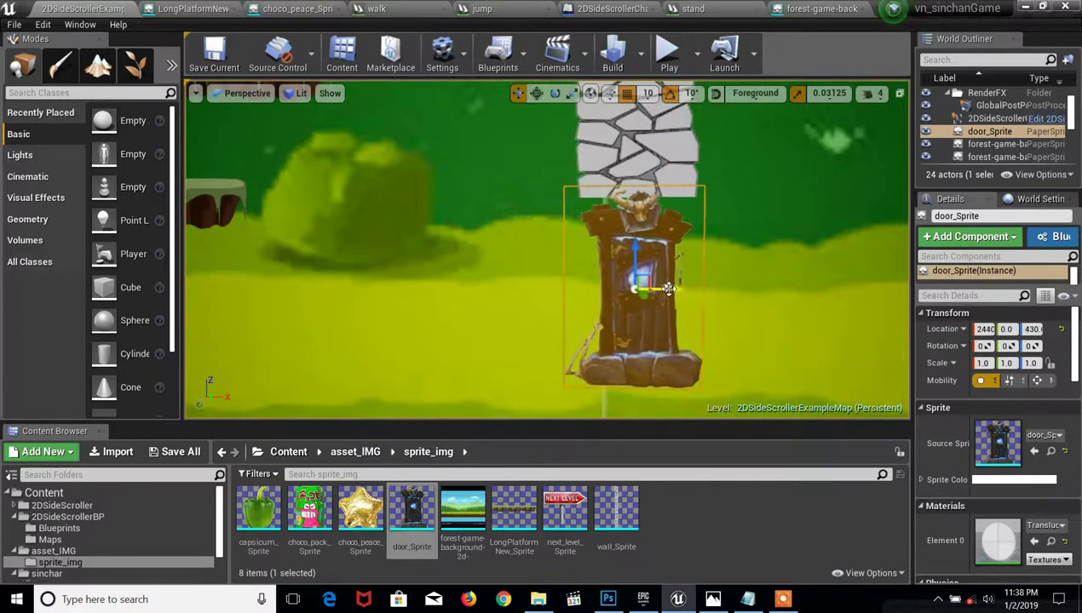
key(f)
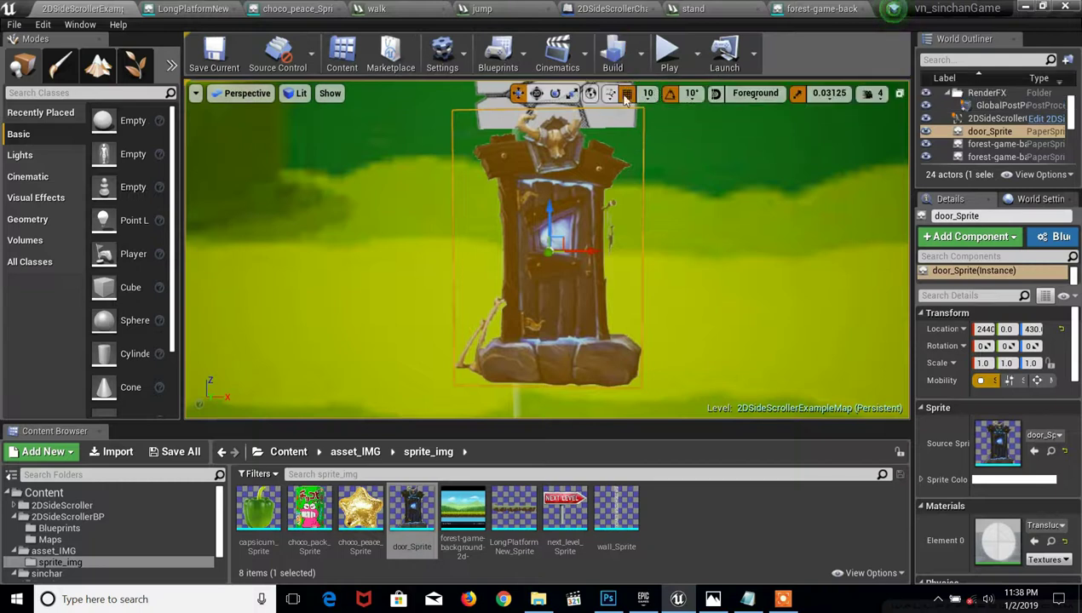
Scale the door sprite to 0.84 and start a play test.
key(r)
mouse_move(596, 117)
mouse_down()
mouse_move(683, 271)
mouse_move(678, 224)
mouse_move(716, 204)
mouse_up()
key(w)
drag(609, 180, 651, 181)
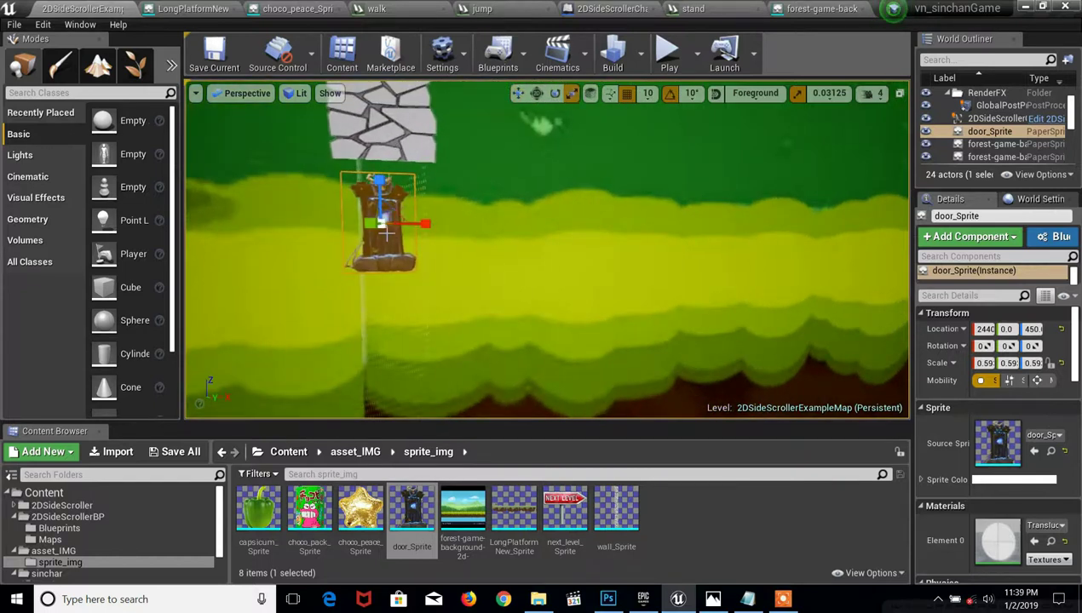
drag(386, 232, 400, 213)
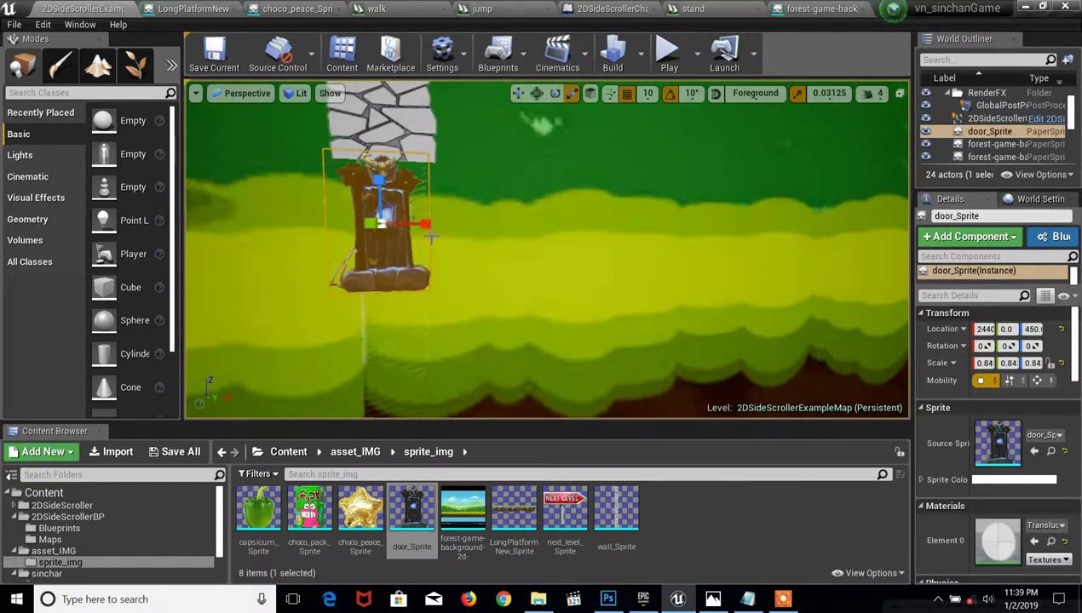
right_drag(638, 222, 638, 166)
click(669, 56)
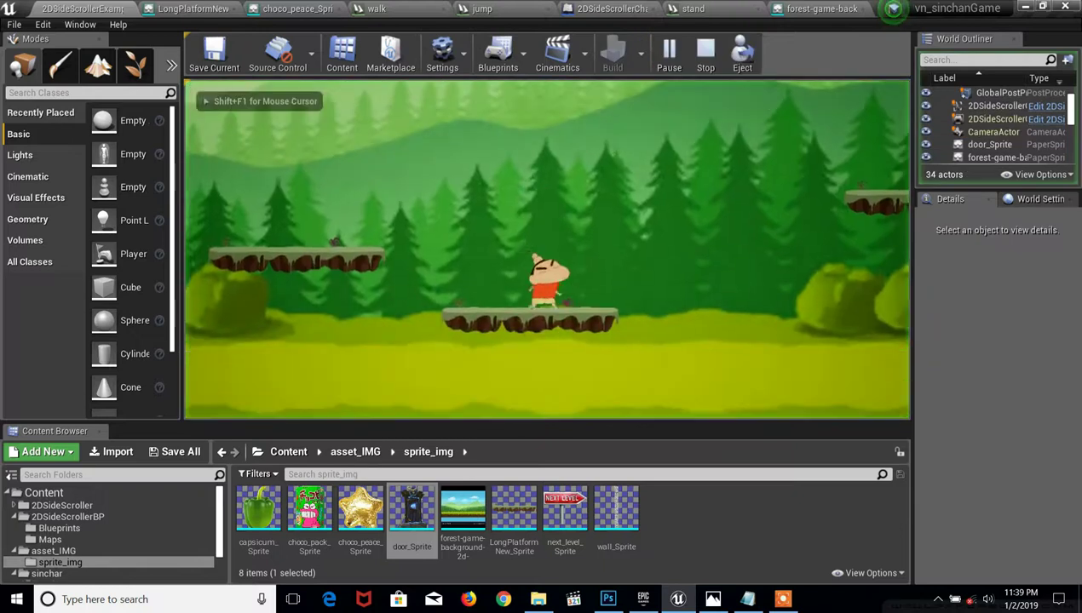
Walk the character back and forth at the door, end the test, and bring up the Notepad tutorial list.
key(Right)
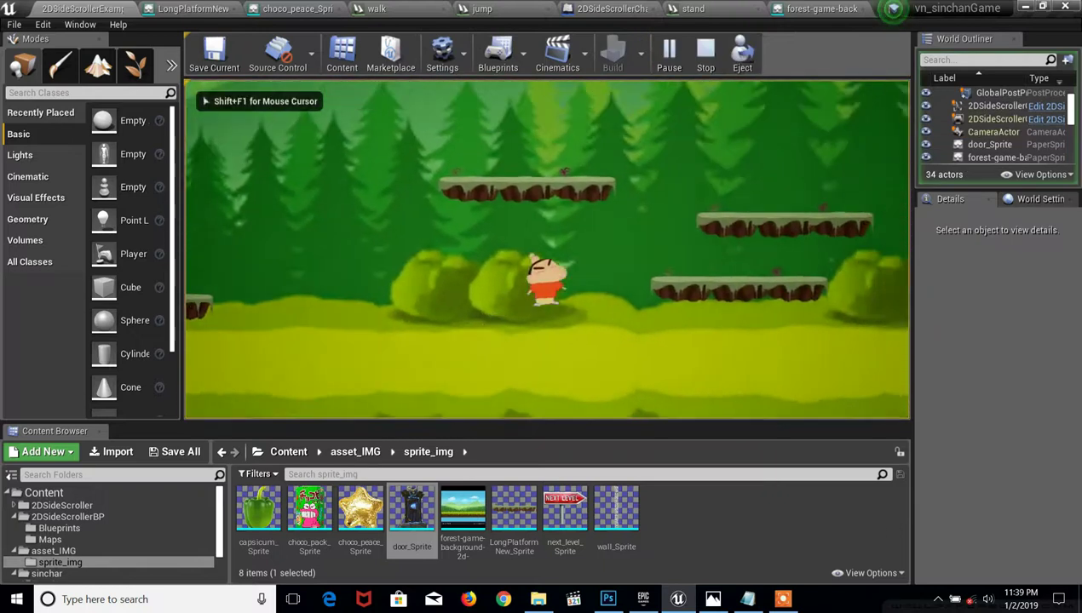
key(space)
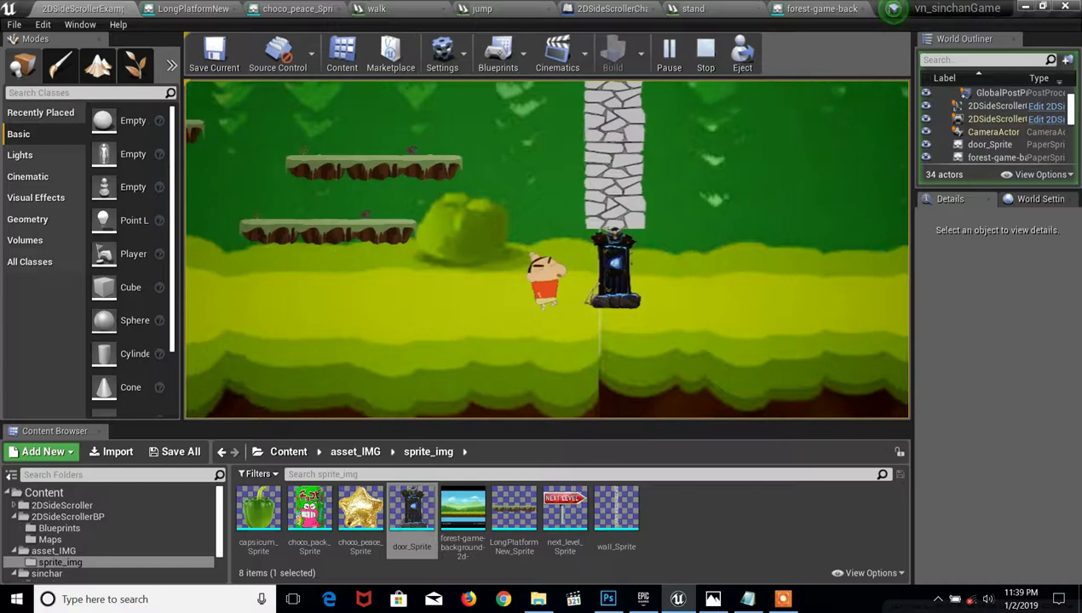
key(Left)
key(Right)
key(Left)
key(Right)
key(Left)
key(Right)
key(Left)
key(Right)
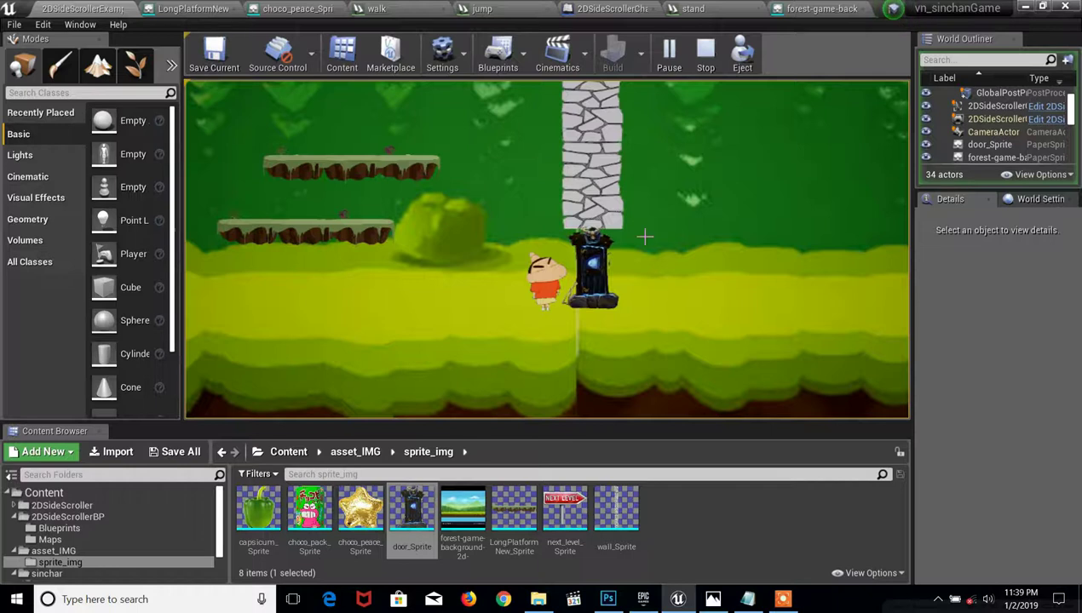
key(Escape)
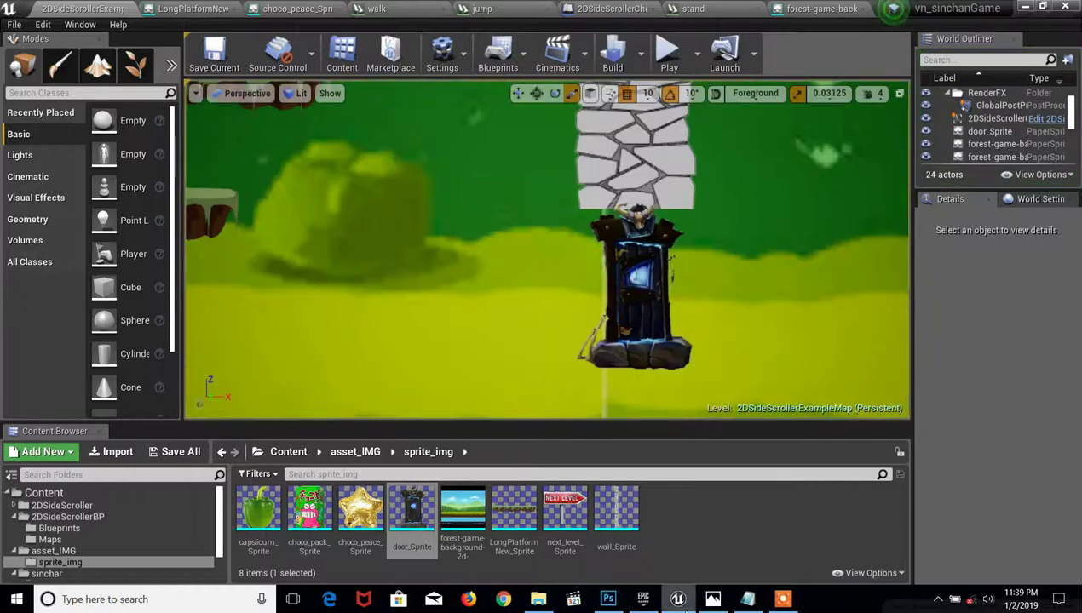
click(747, 599)
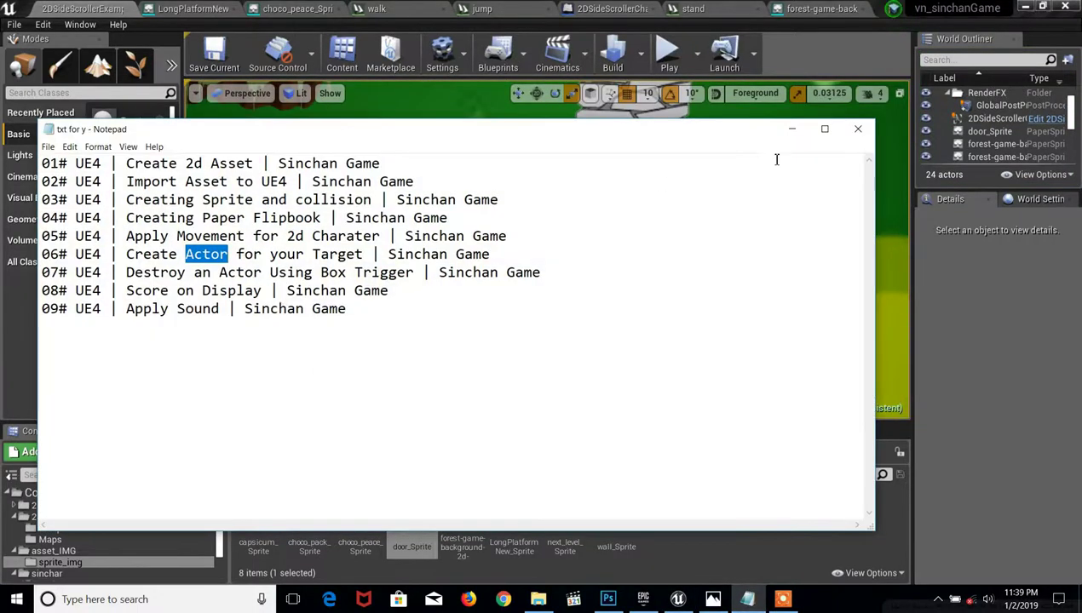
Minimize Notepad and delete the door sprite from the level.
click(792, 128)
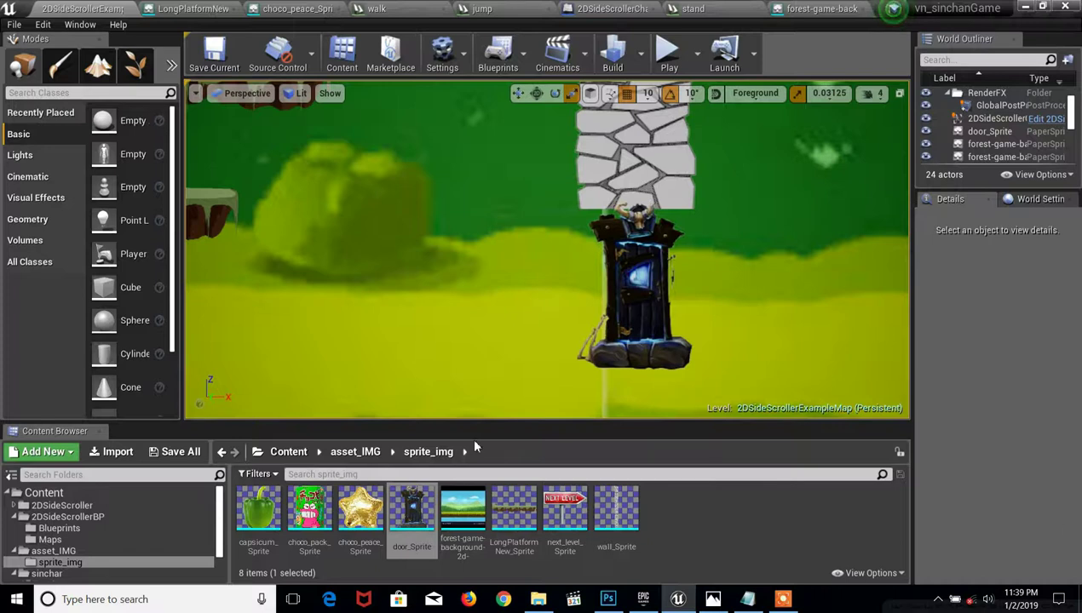
click(622, 329)
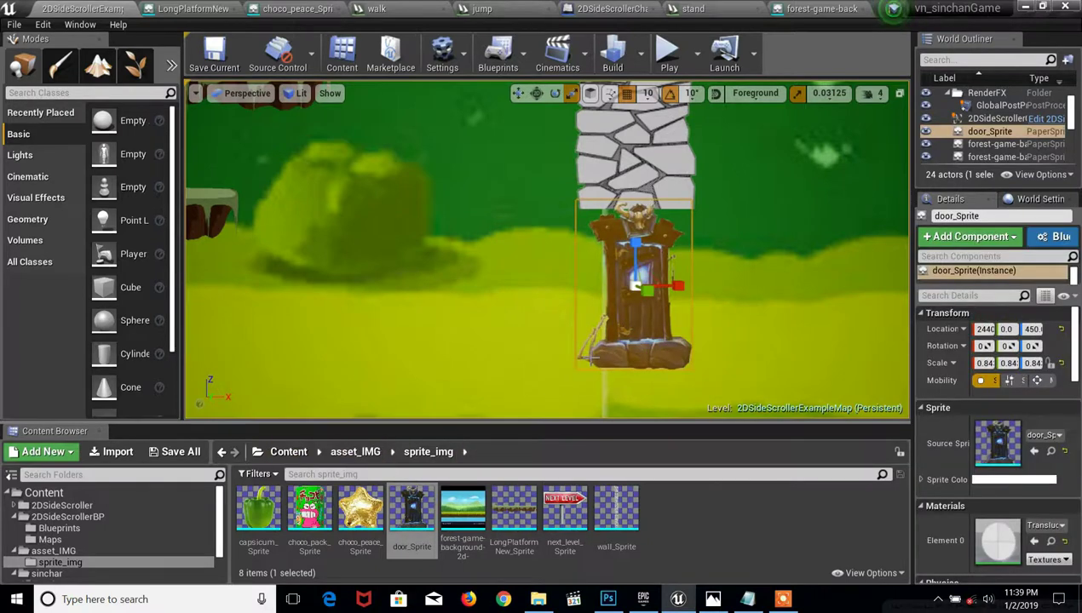
key(Delete)
Select the capsicum, choco_pack, choco_peace and door sprite assets, dismissing the accidental move prompt.
click(260, 511)
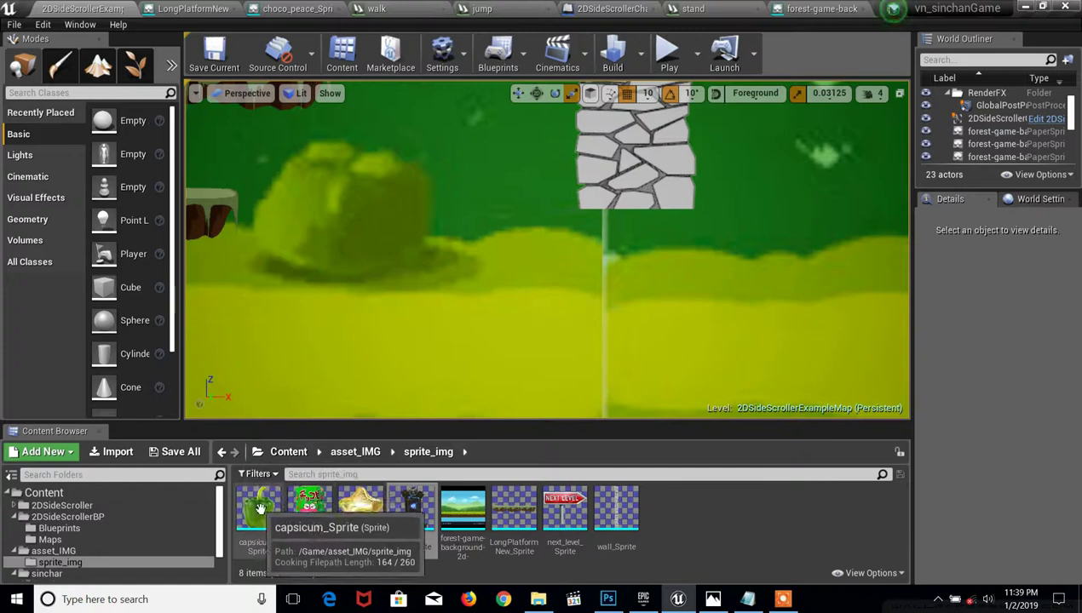
click(300, 505)
click(360, 510)
click(411, 509)
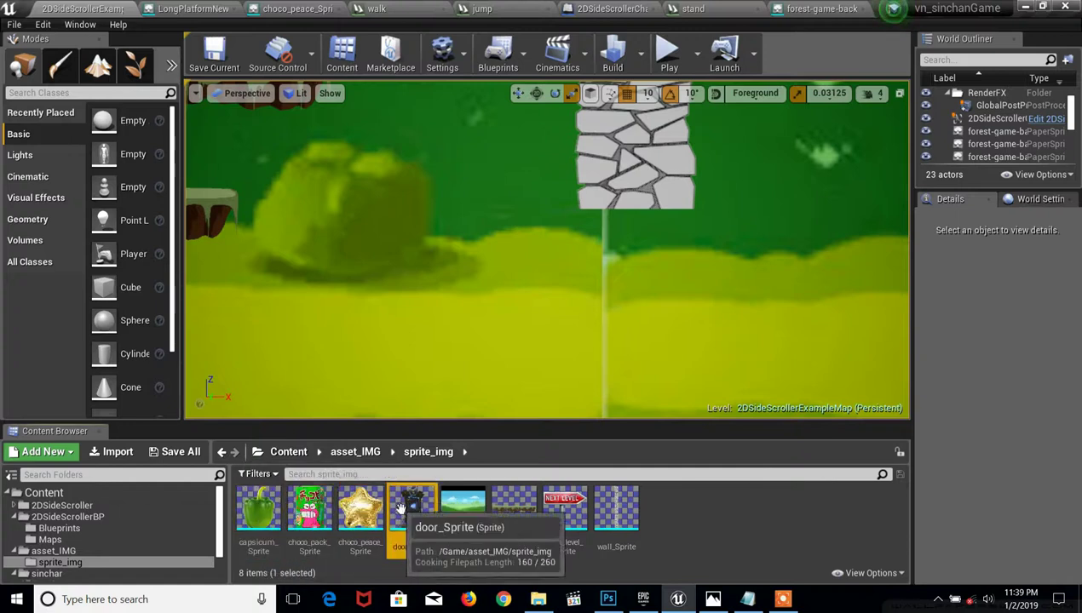
drag(412, 510, 426, 516)
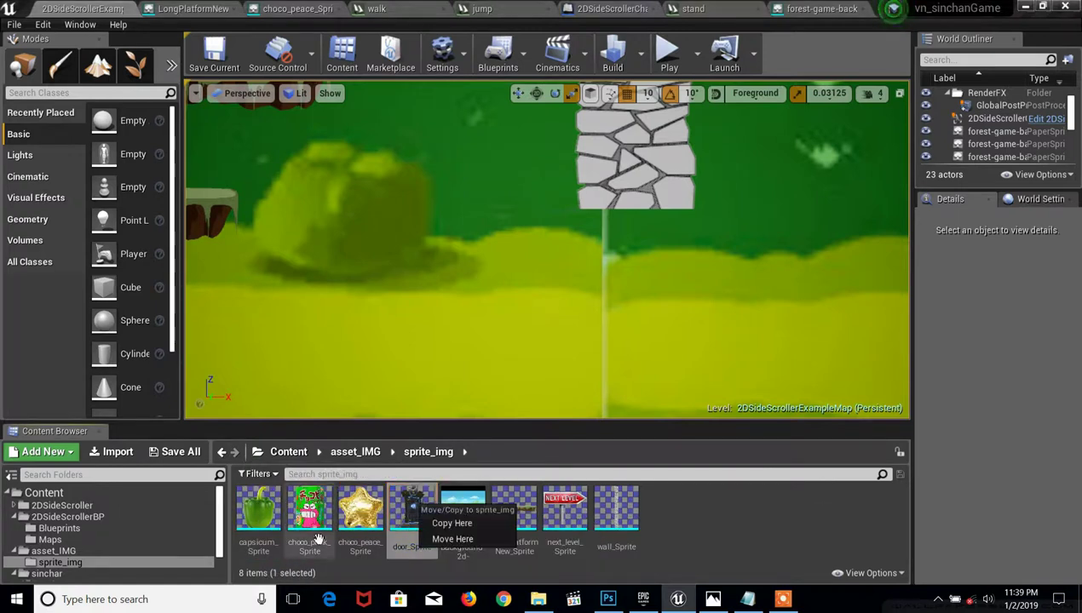
click(258, 511)
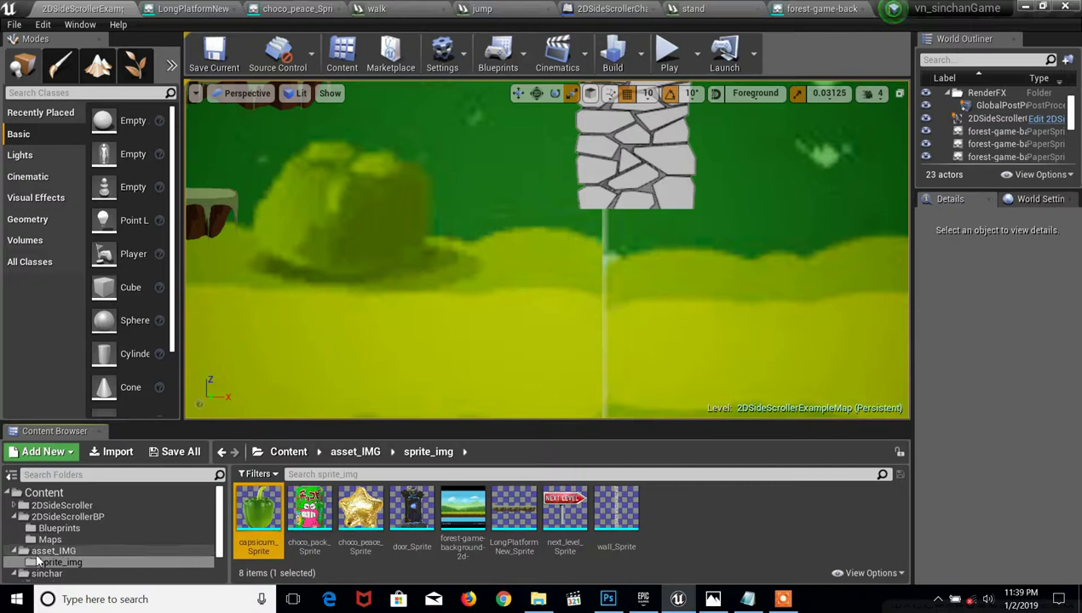
Open the top-level Content folder in the content browser's folder tree.
click(14, 573)
scroll(65, 545, down, 1)
scroll(65, 545, up, 3)
click(48, 496)
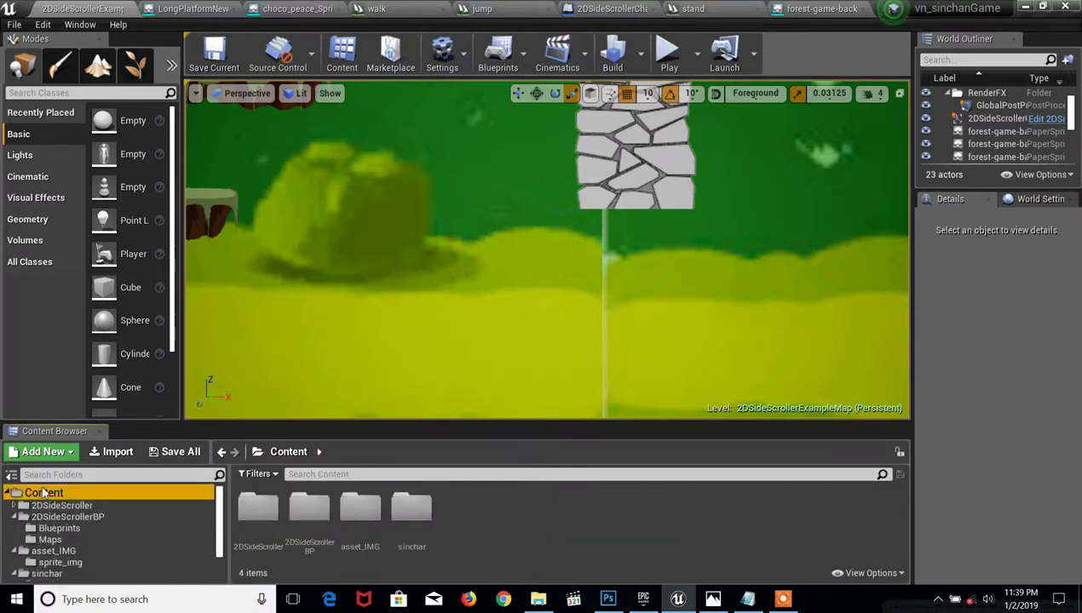
Add a new folder named 'actor' inside Content and open it.
right_click(53, 496)
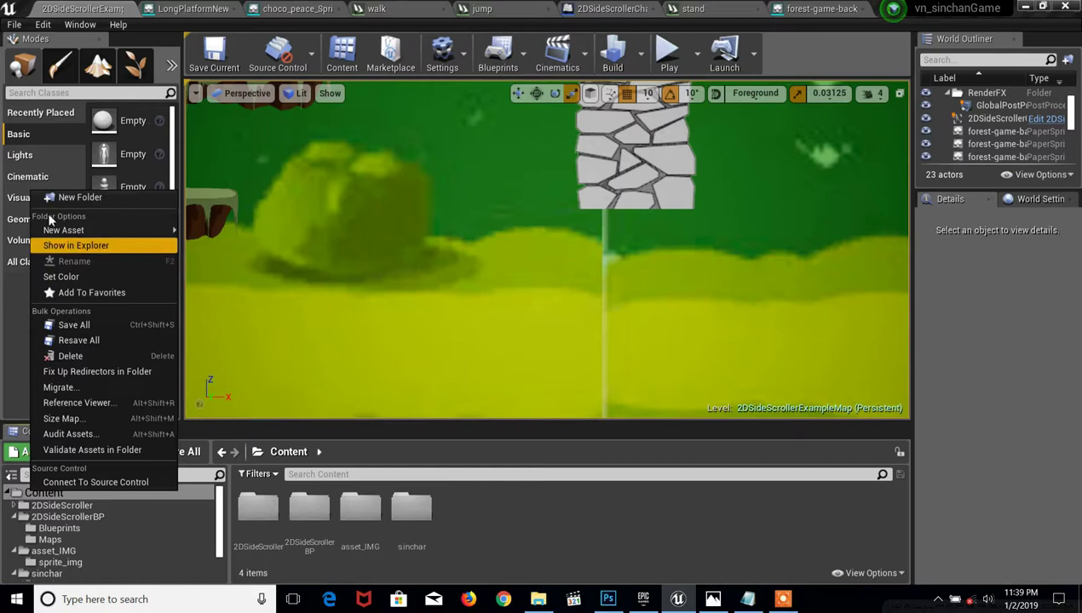
click(67, 197)
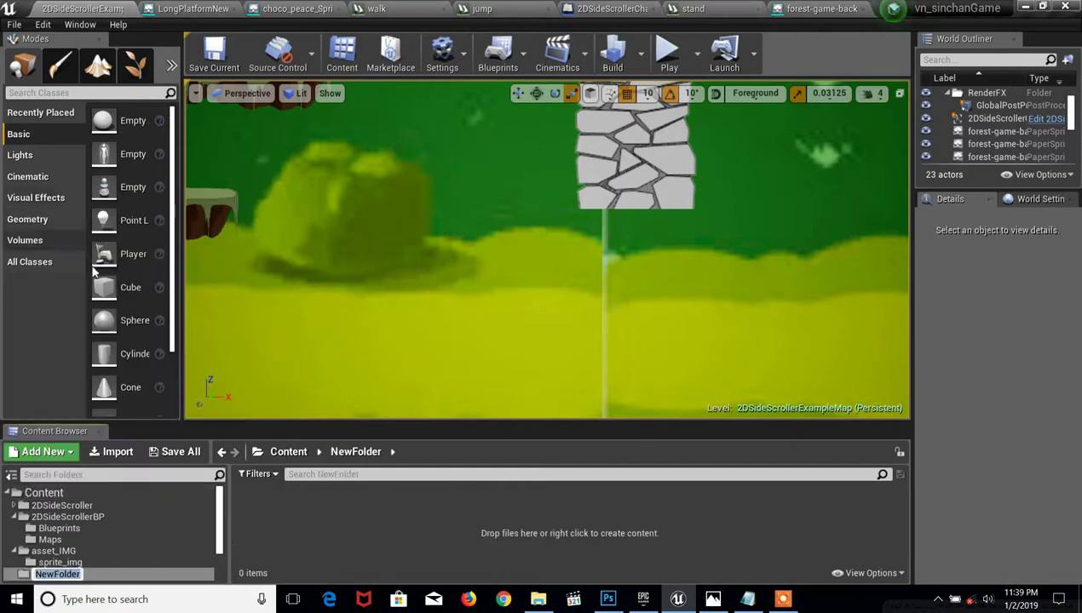
text(acto)
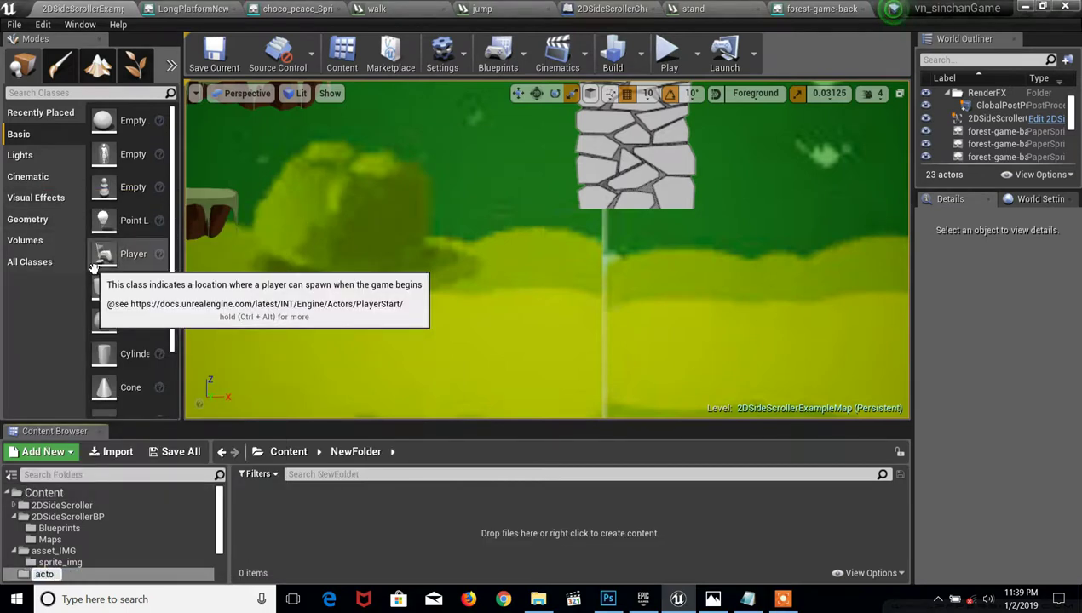
key(Return)
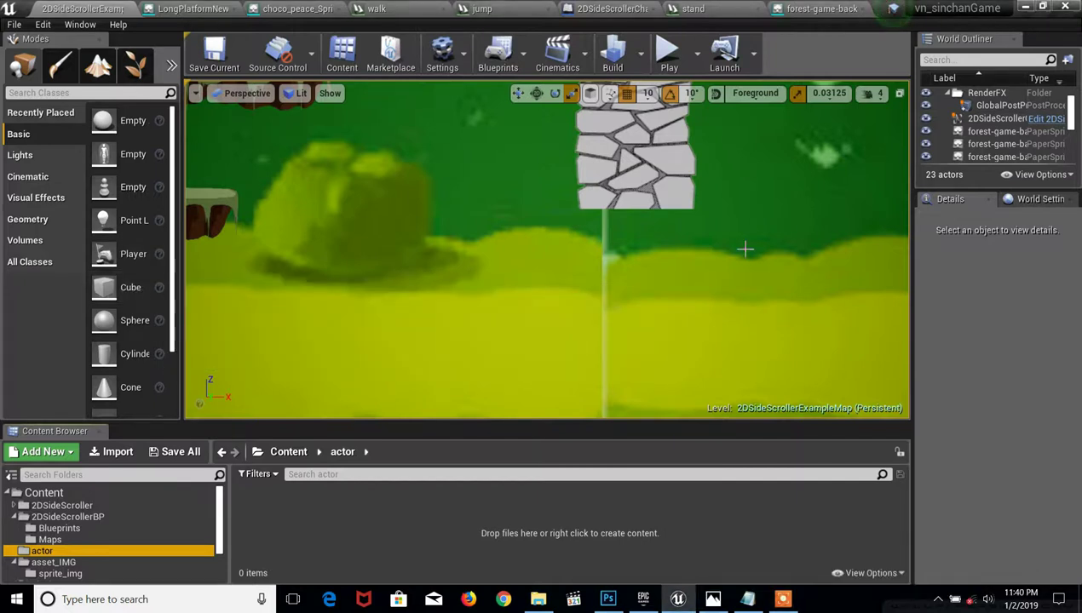
scroll(744, 249, down, 5)
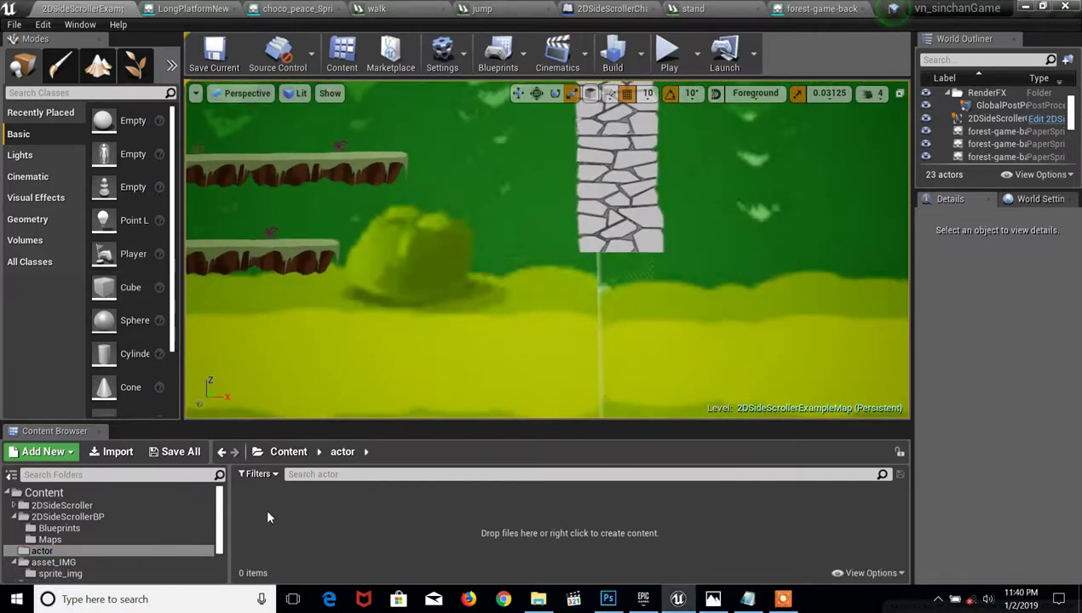
Create an Actor Blueprint named choco_peace in the actor folder.
right_click(271, 532)
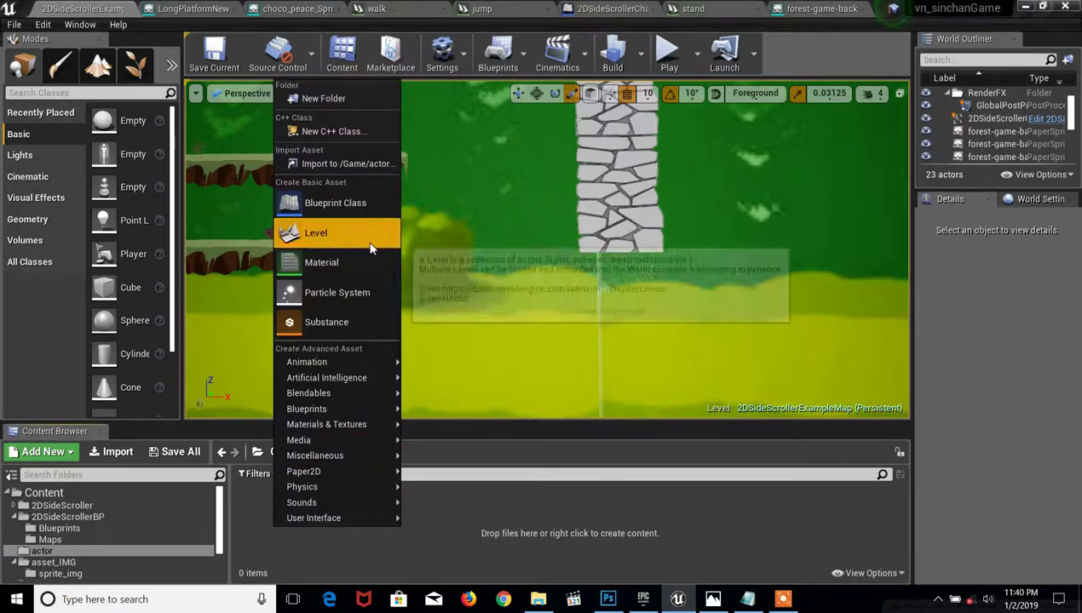
click(328, 209)
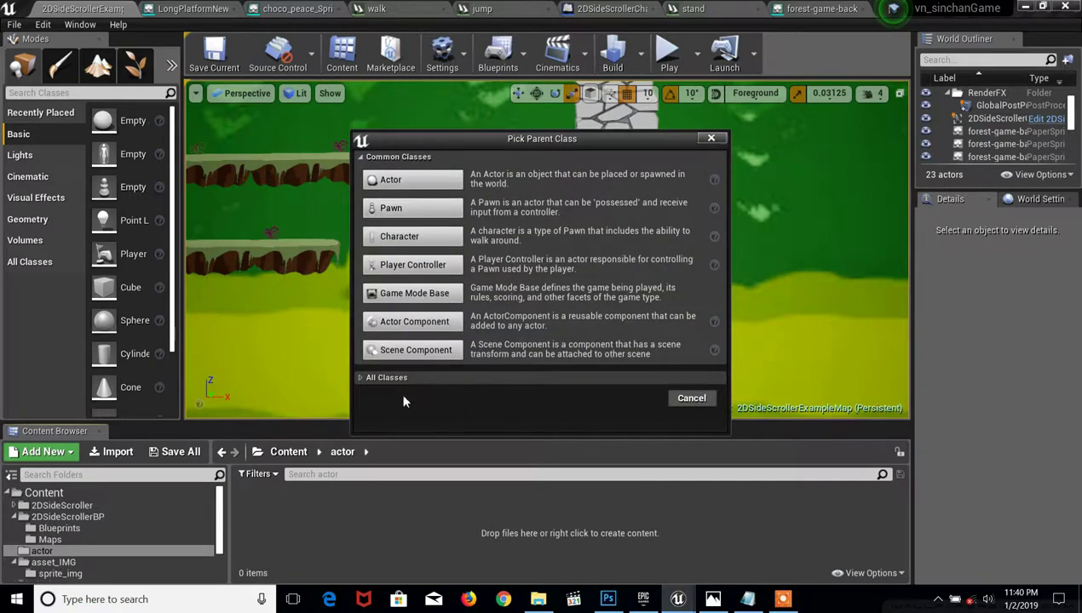
click(394, 180)
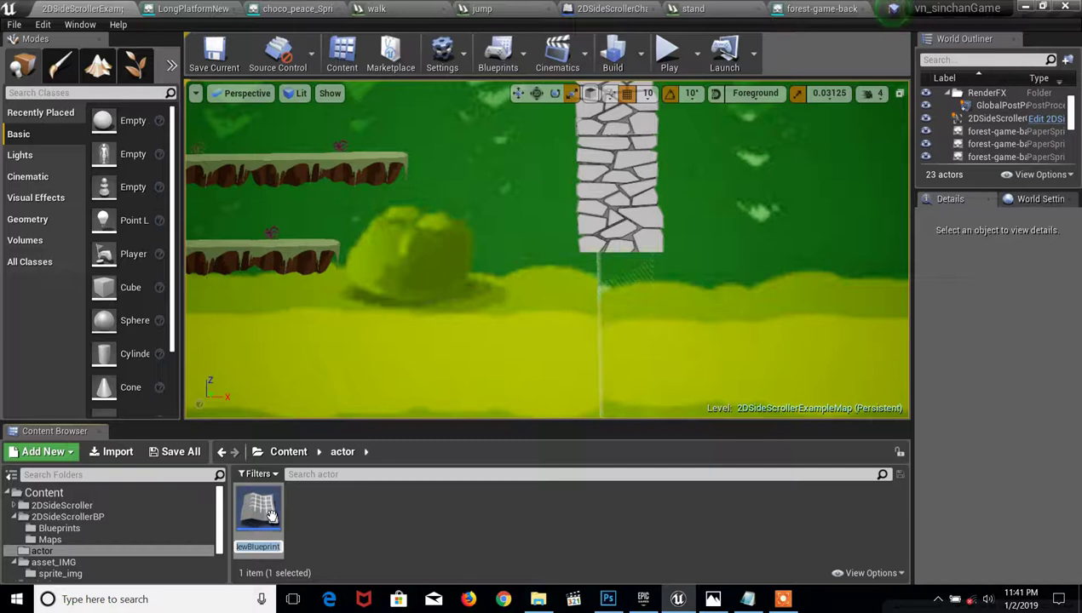
text(ch)
text(oco)
text(o)
text(_)
text(p)
text(e)
text(ace)
key(Return)
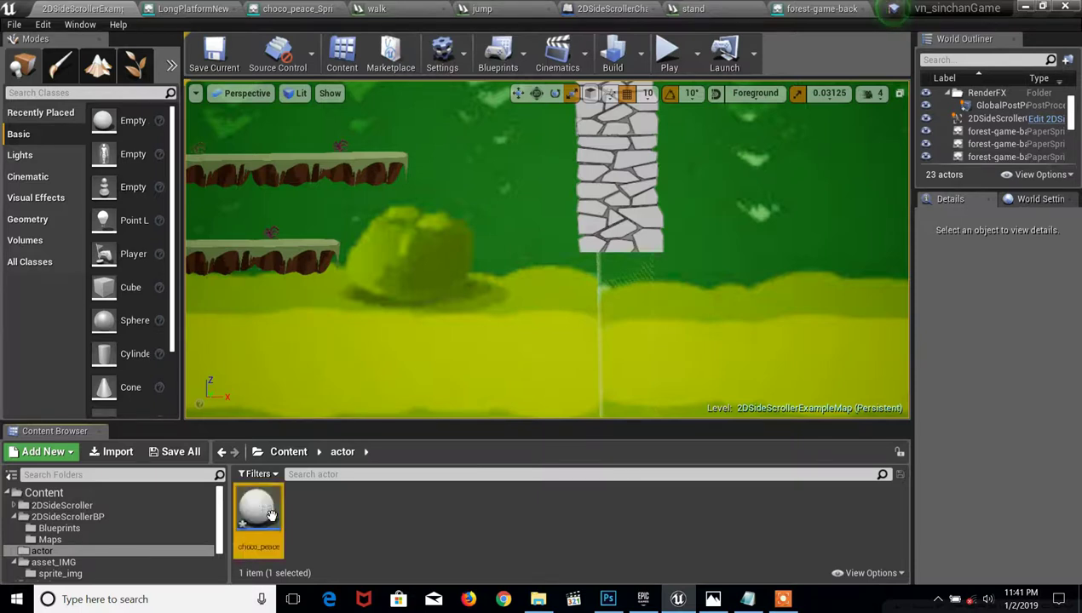
Create a second Actor Blueprint named choco_pack.
right_click(331, 523)
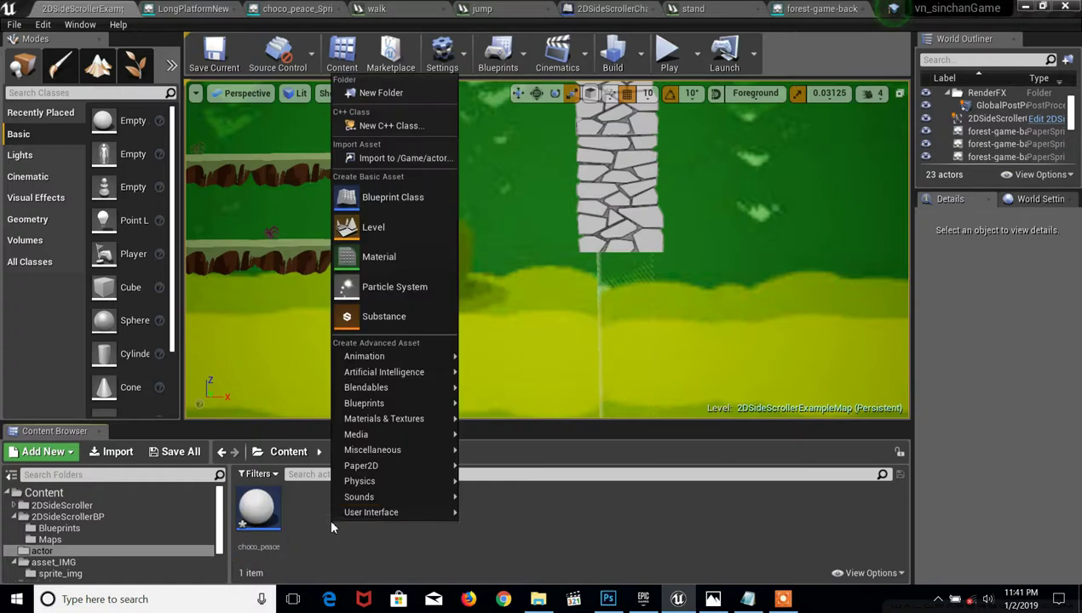
click(372, 205)
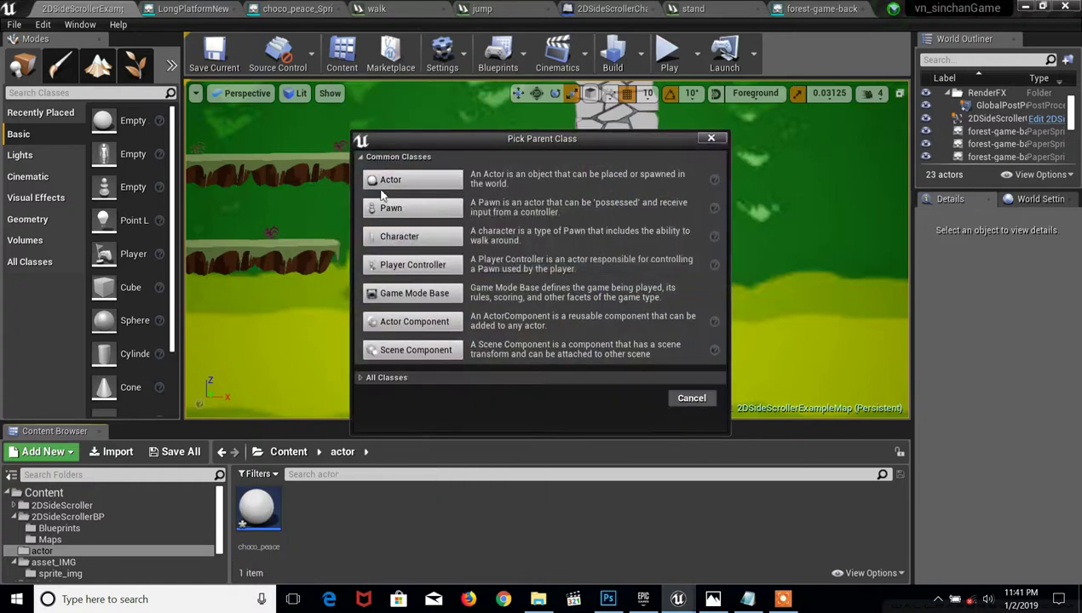
click(381, 180)
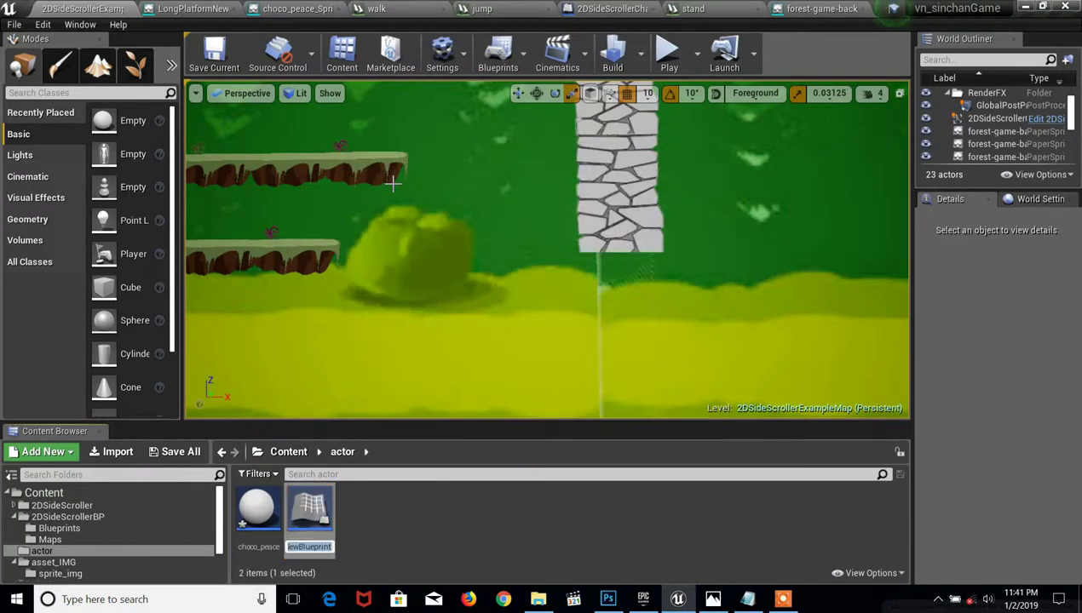
text(cho)
text(co)
text(_)
text(p)
text(ea)
text(ck)
key(Return)
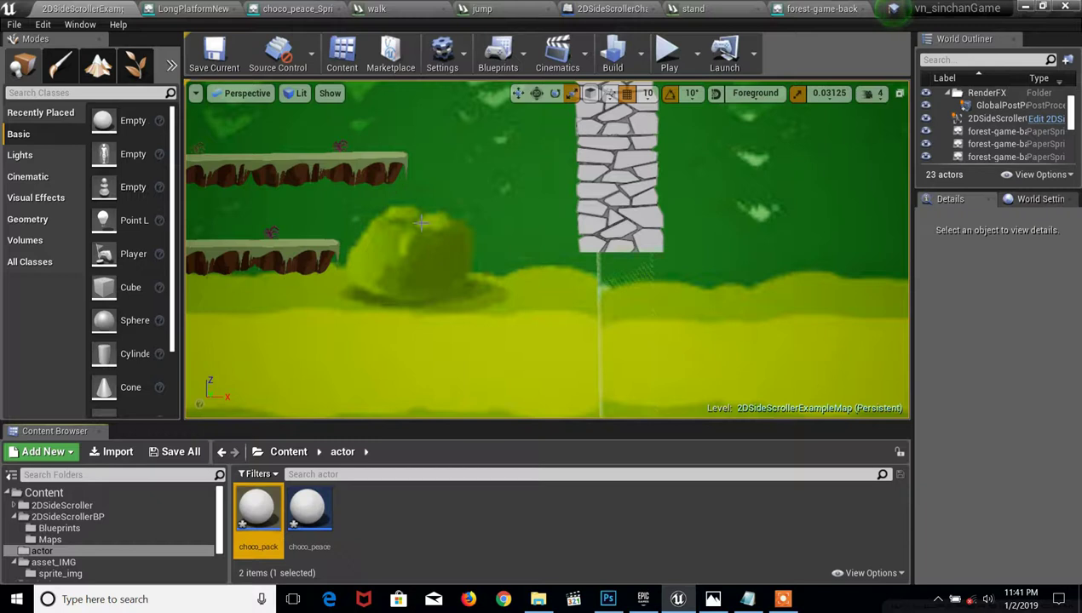
Create an Actor Blueprint named capsicum in the actor folder.
right_click(412, 526)
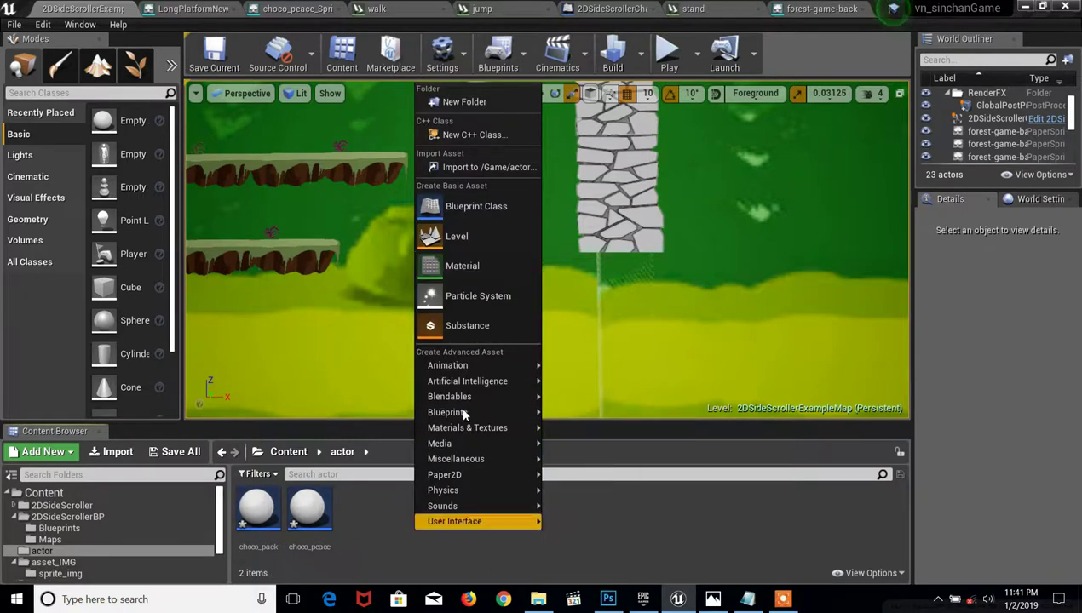
click(464, 202)
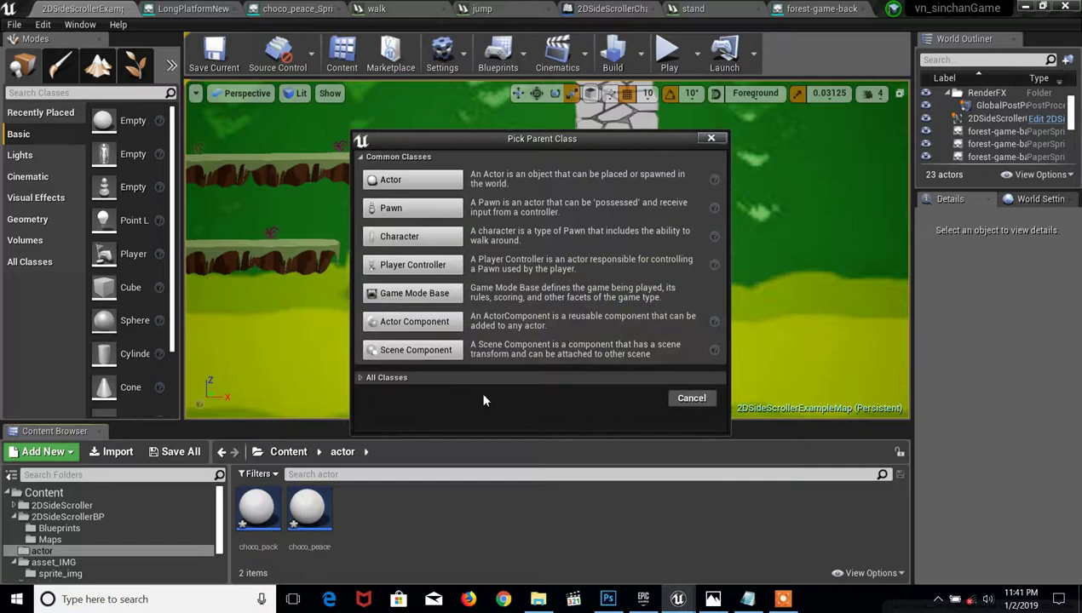
click(409, 179)
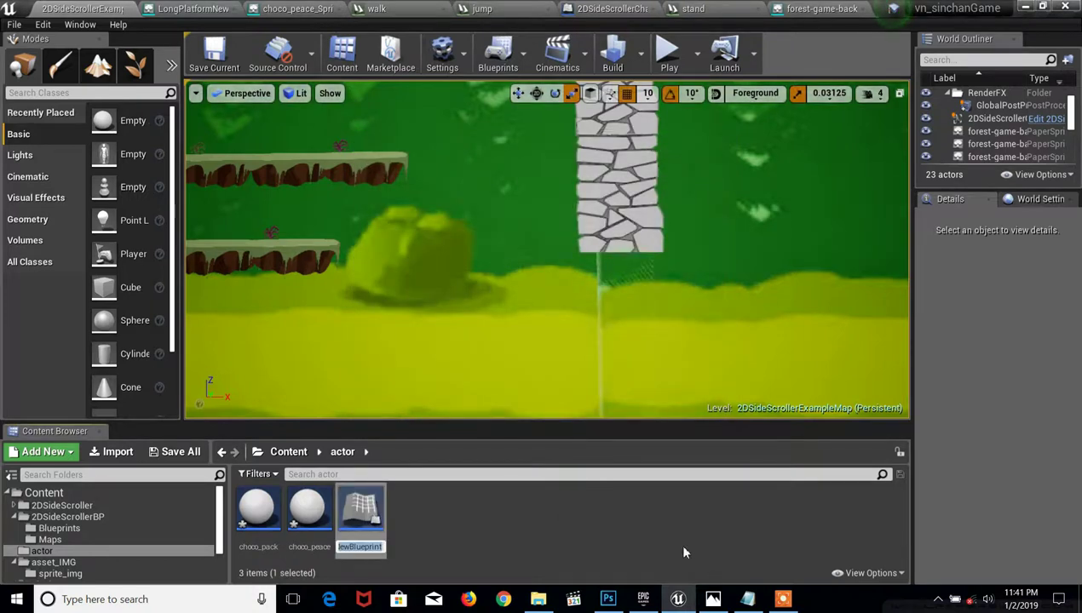
text(d)
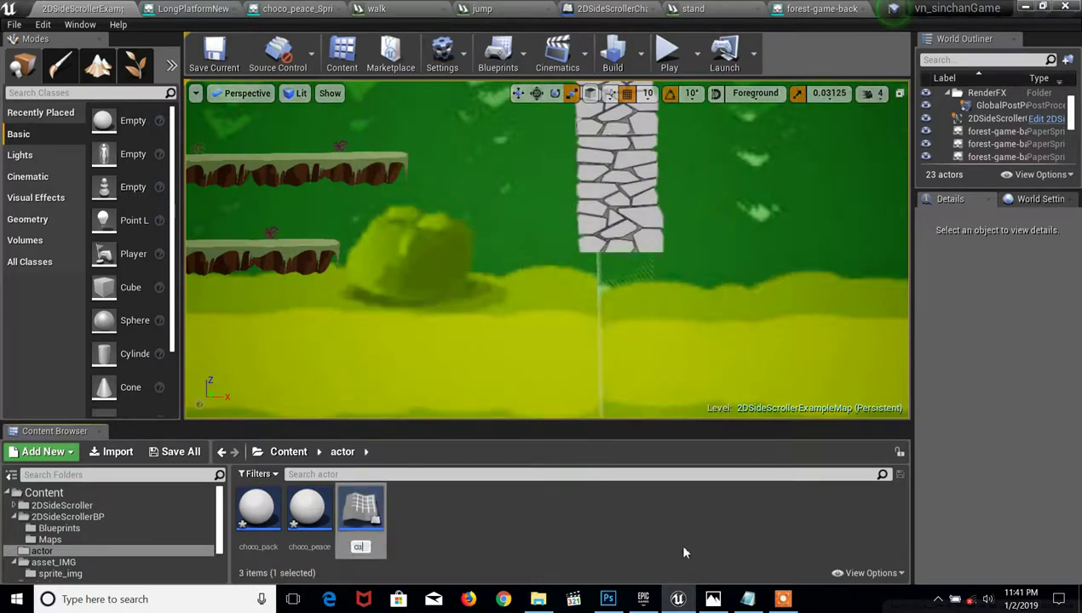
text(ps)
text(l)
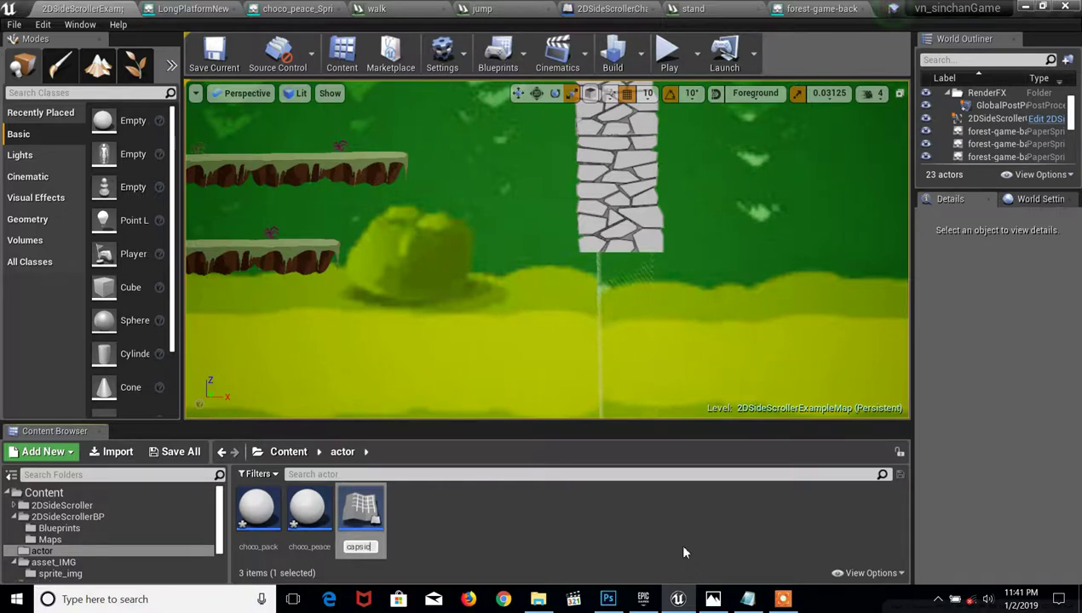
text(um)
key(Return)
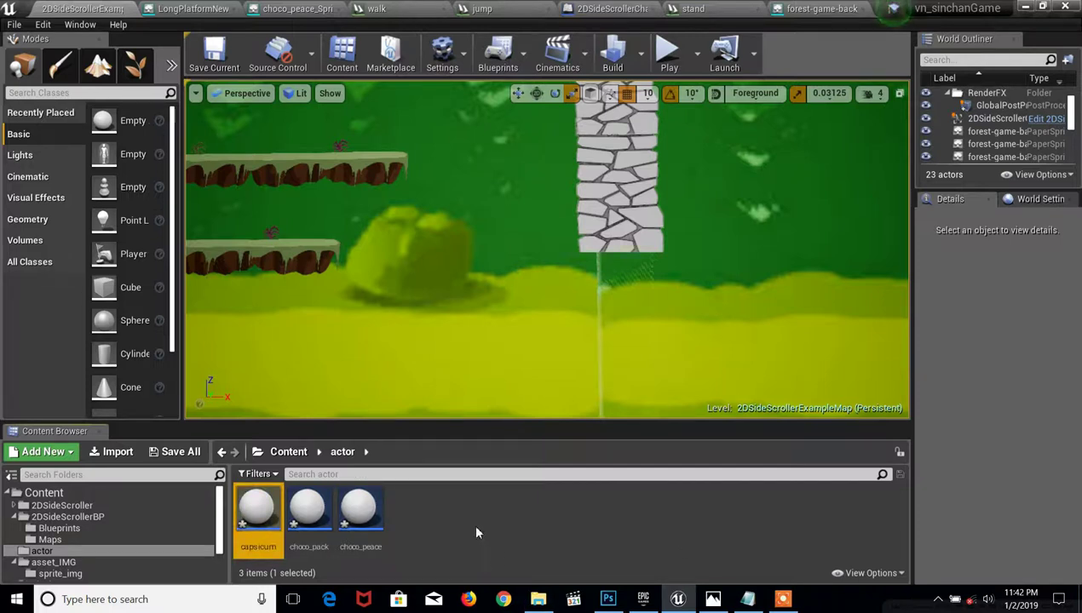
Create another Actor Blueprint named door.
right_click(432, 522)
click(488, 190)
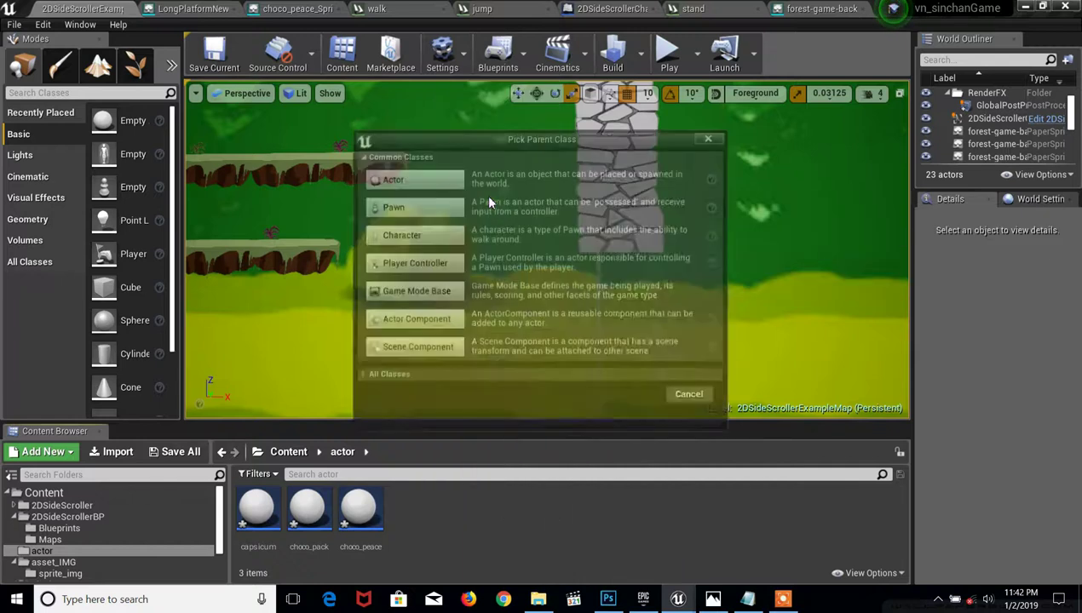
click(443, 180)
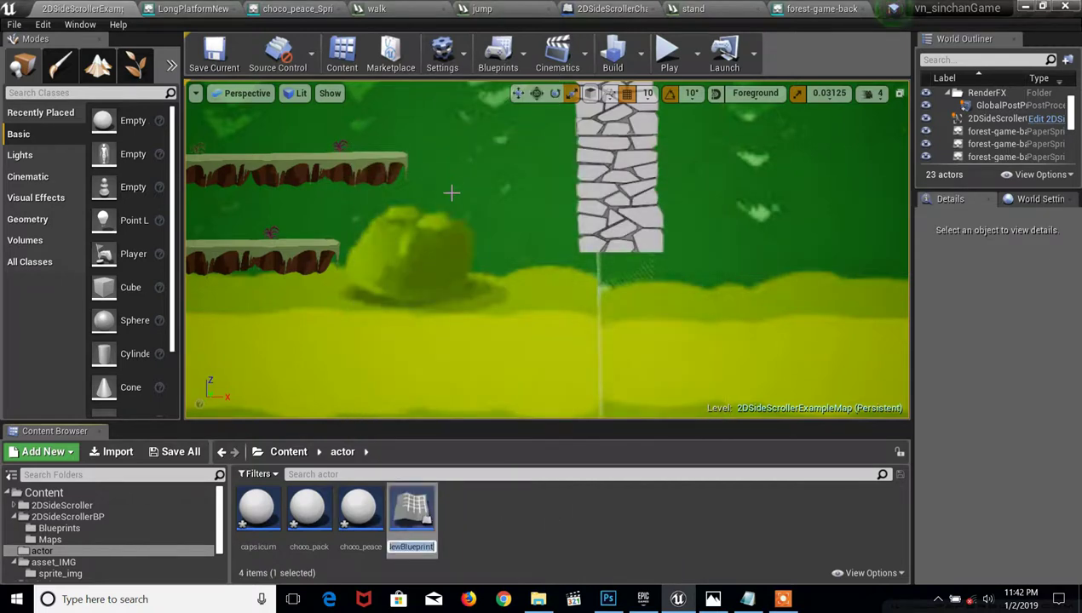
text(boo)
key(BackSpace)
key(BackSpace)
key(BackSpace)
text(door)
key(Return)
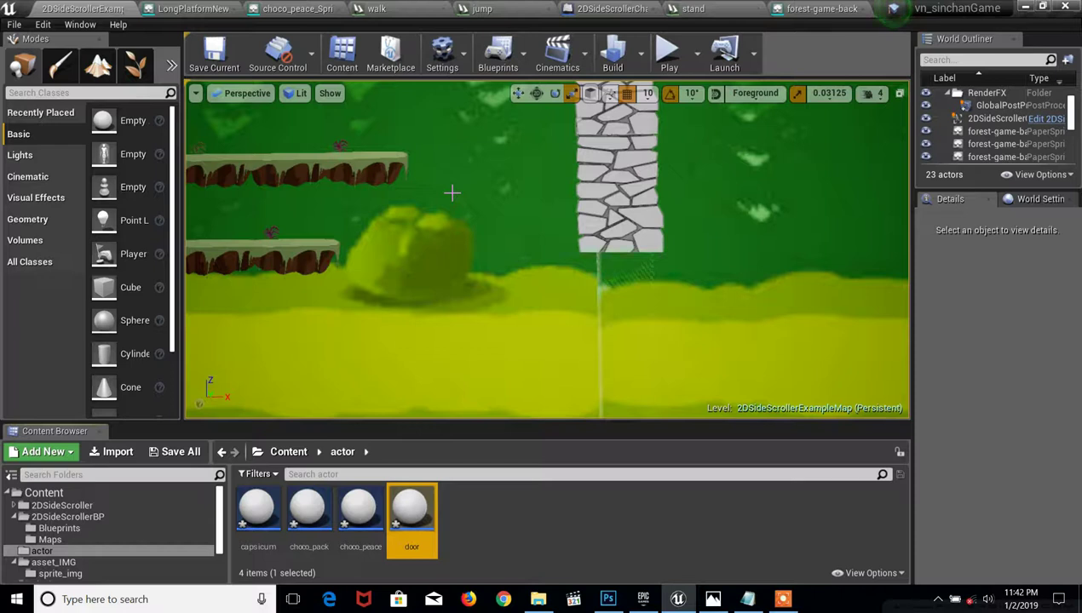
Open the capsicum Blueprint and add a PaperSprite component under its root.
double_click(256, 509)
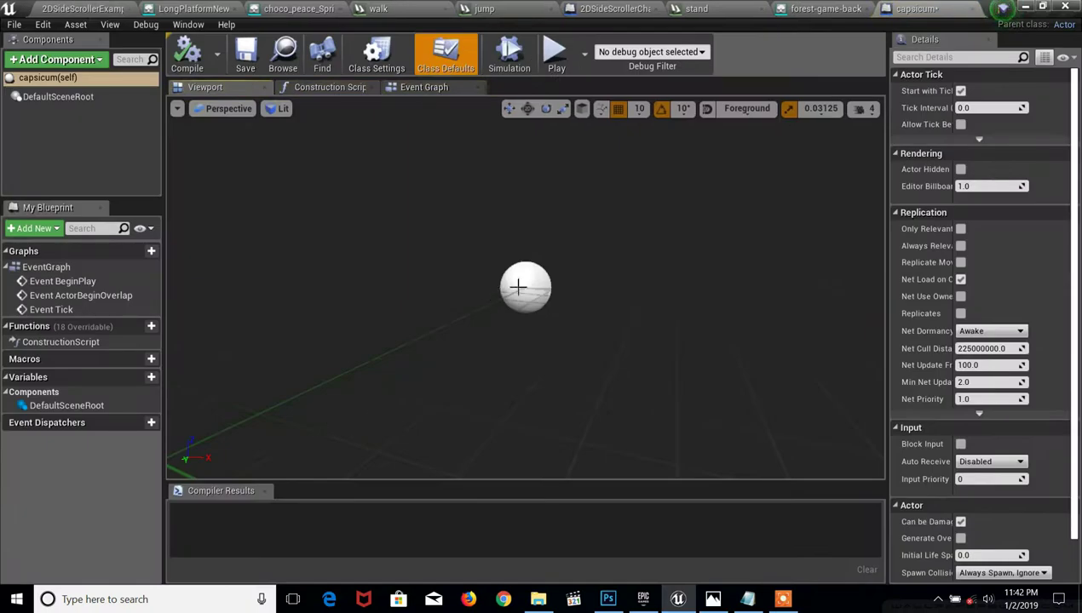
click(58, 97)
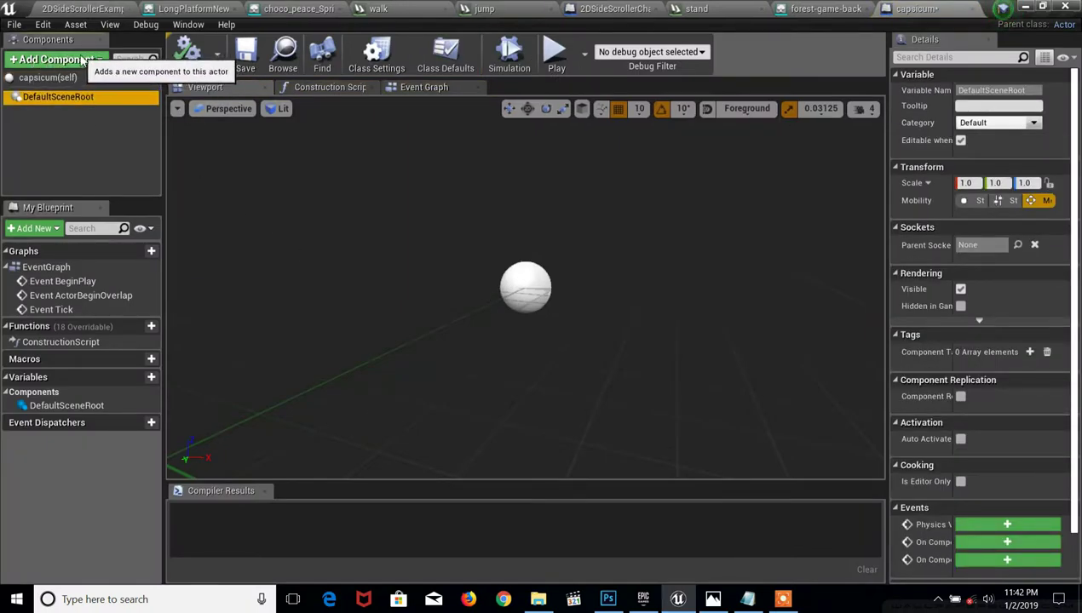
click(82, 60)
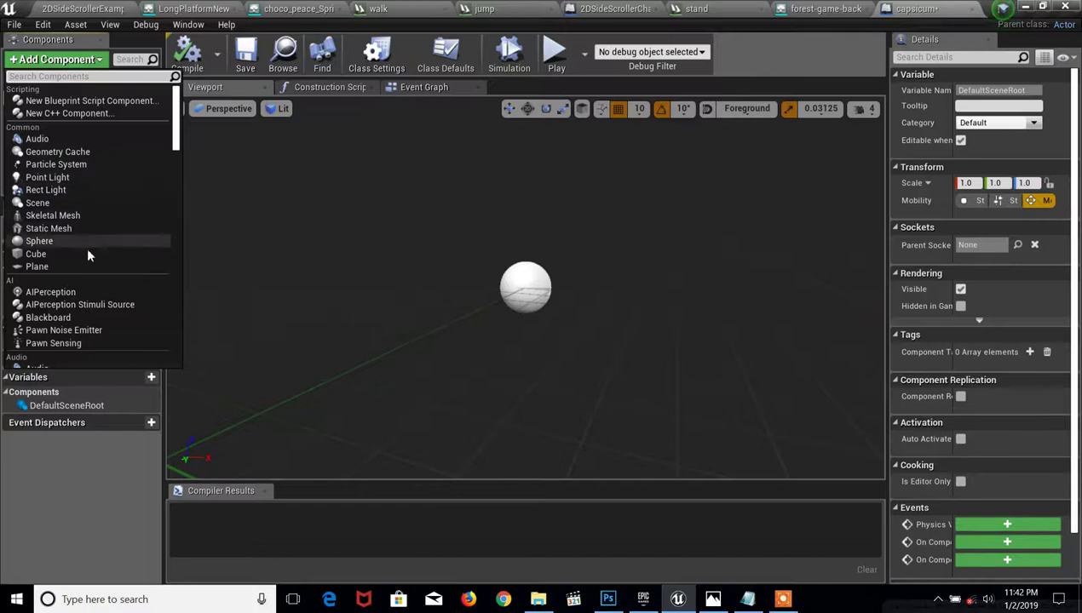
scroll(85, 271, down, 2)
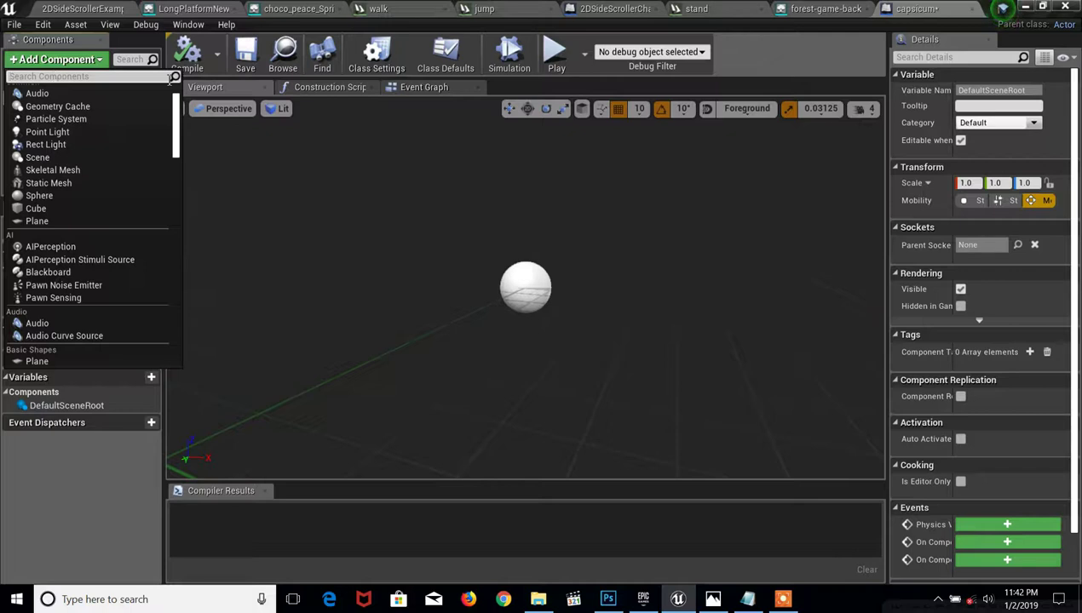
text(s)
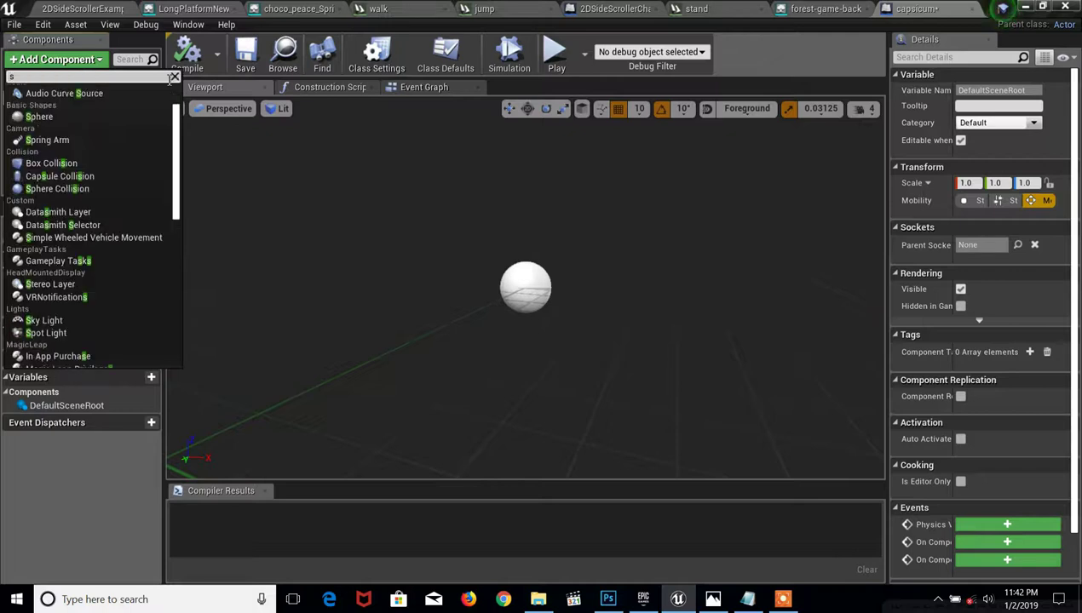
text(pri)
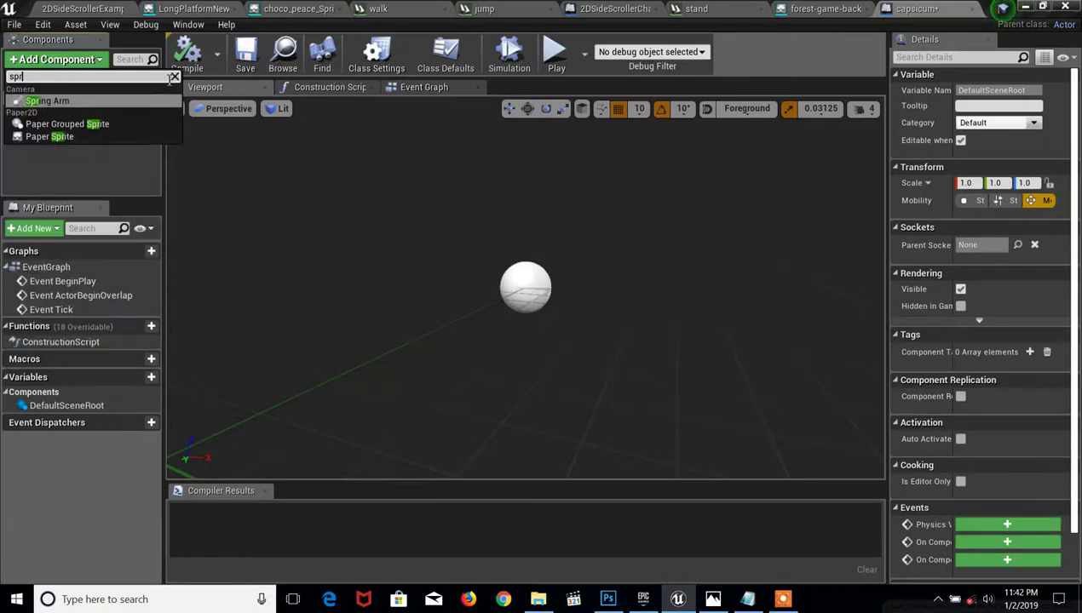
text(te)
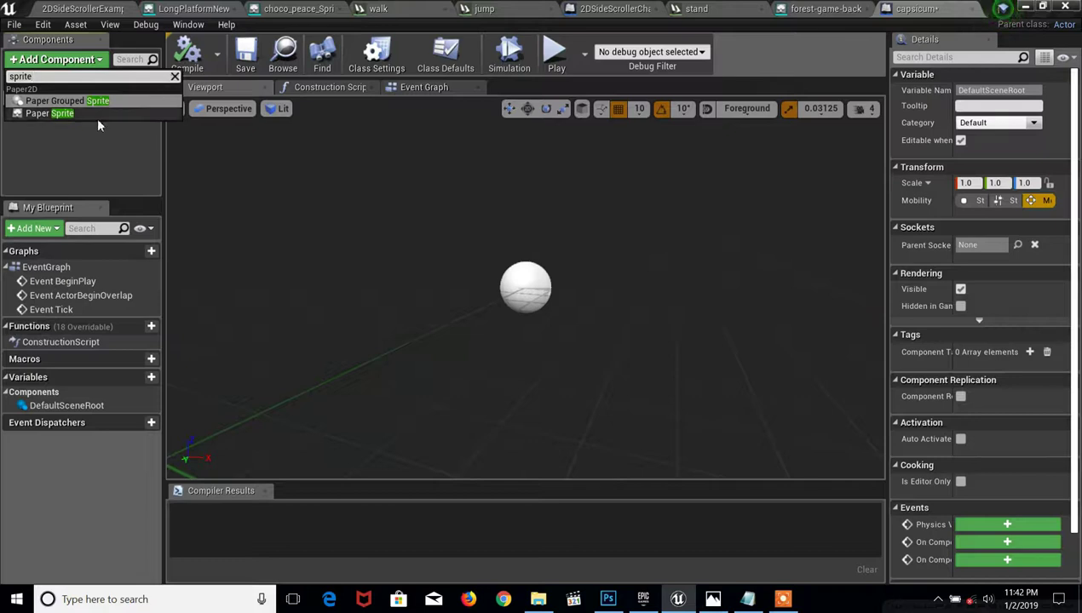
click(32, 117)
key(Return)
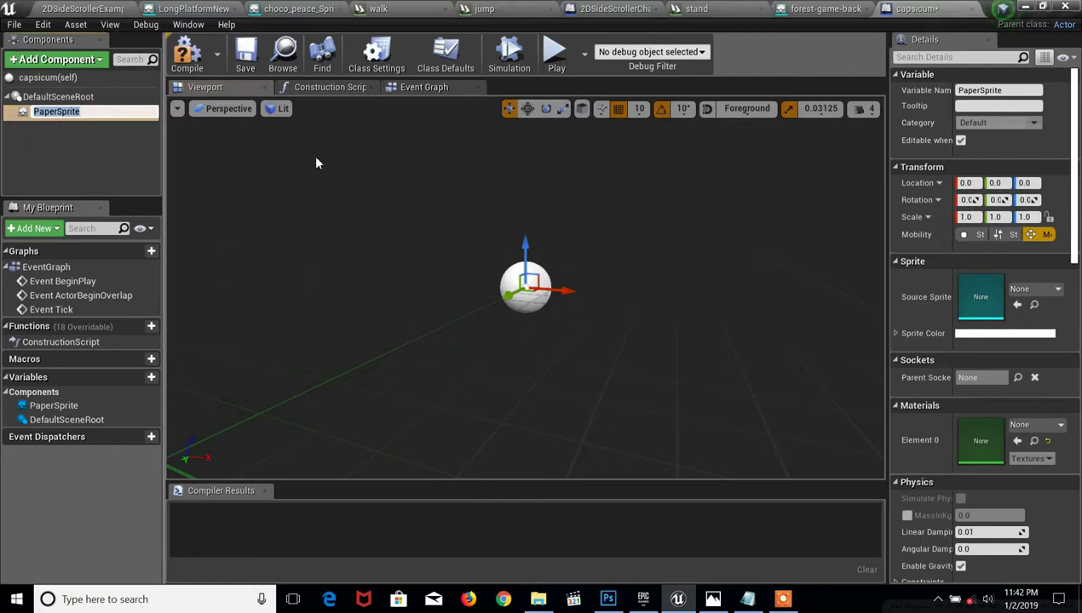
key(Return)
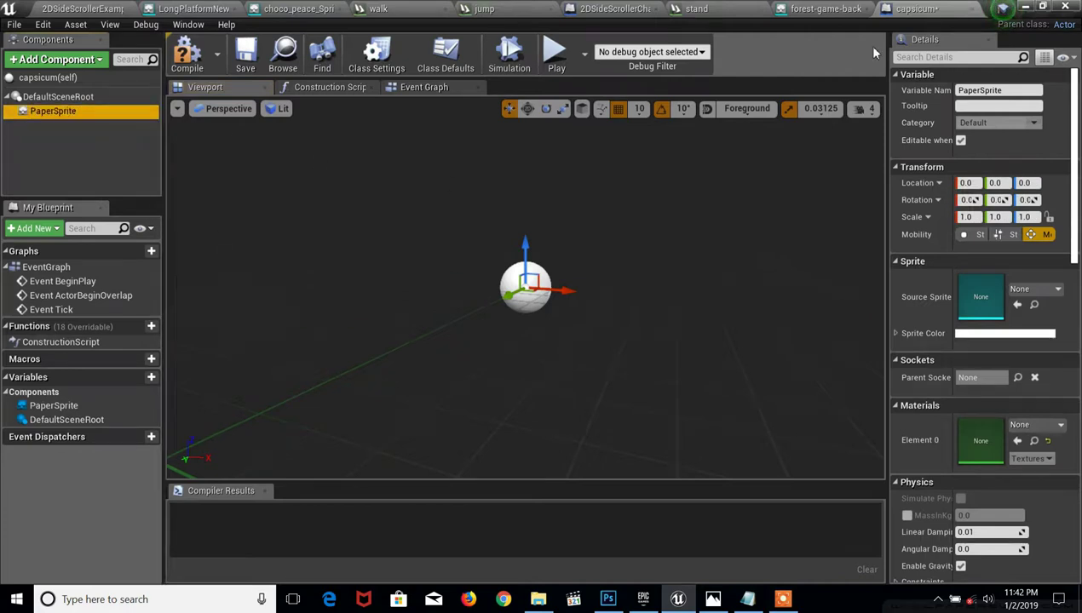
Set the PaperSprite's Source Sprite to capsicum_Sprite.
click(1030, 290)
scroll(955, 454, down, 2)
scroll(955, 454, down, 3)
scroll(955, 443, down, 4)
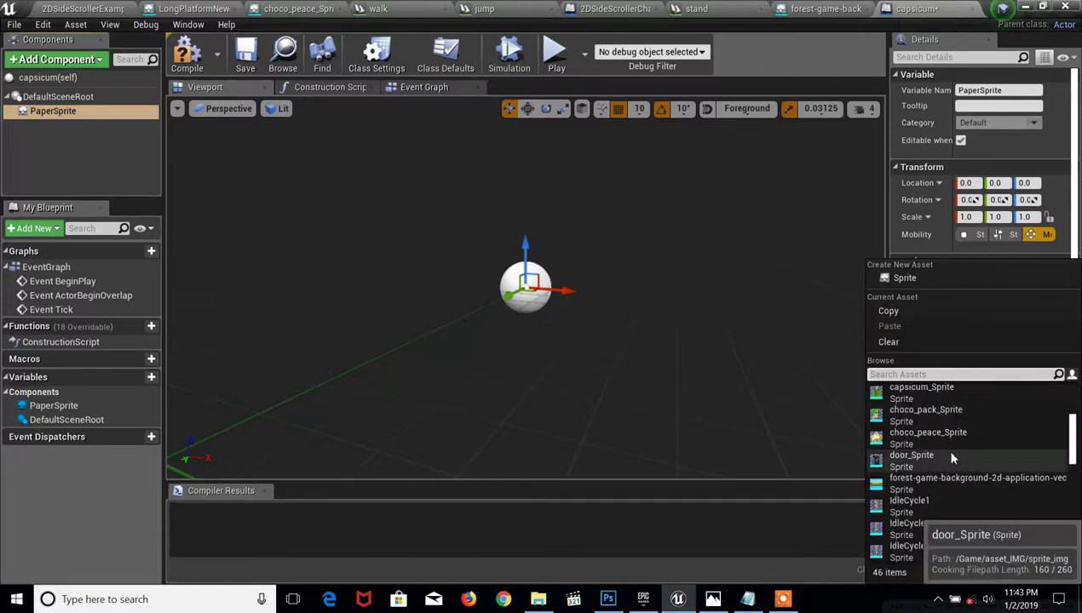
click(914, 393)
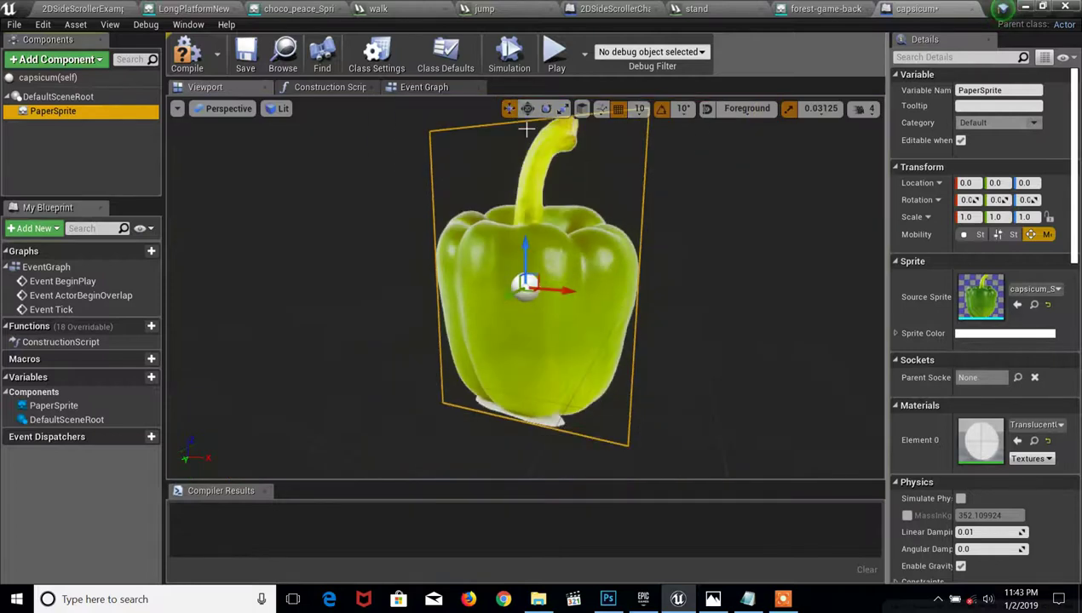
Scale the pepper sprite to 0.375, compile the Blueprint, and return to the level.
click(563, 108)
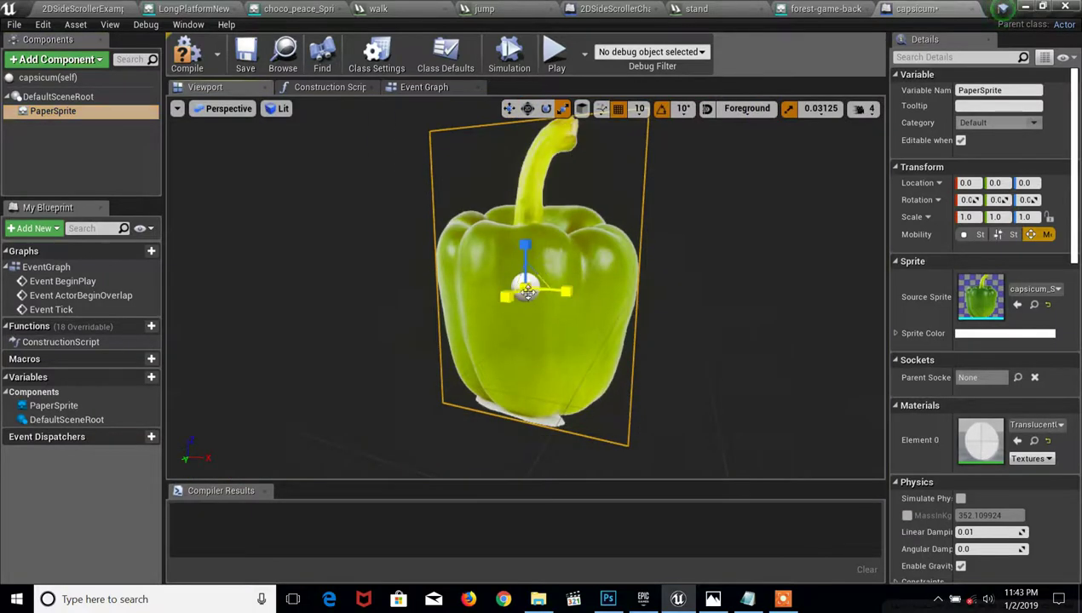
drag(527, 293, 554, 281)
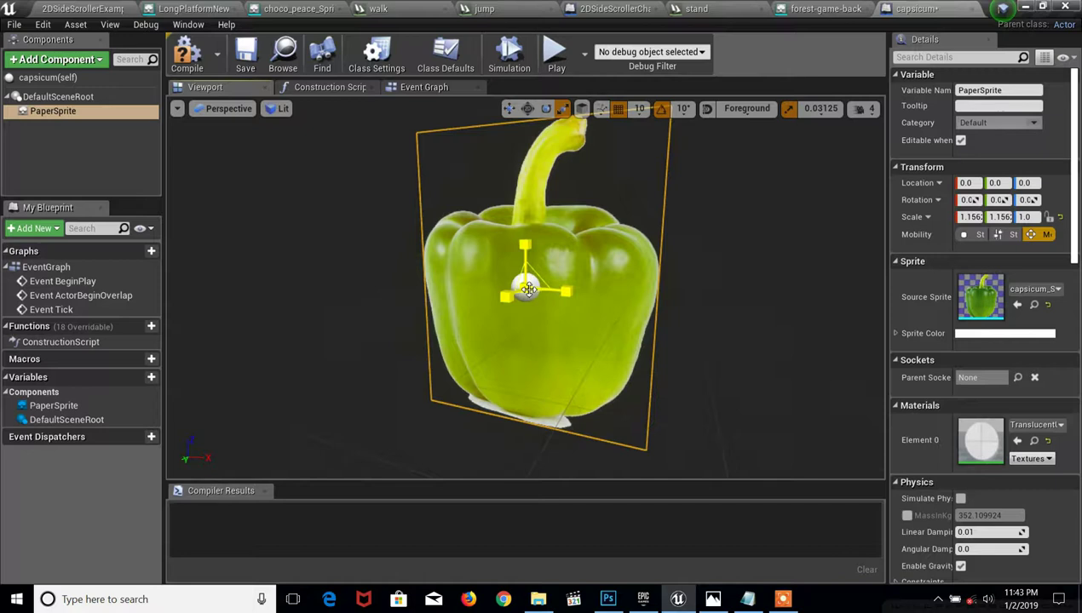
key(ctrl+z)
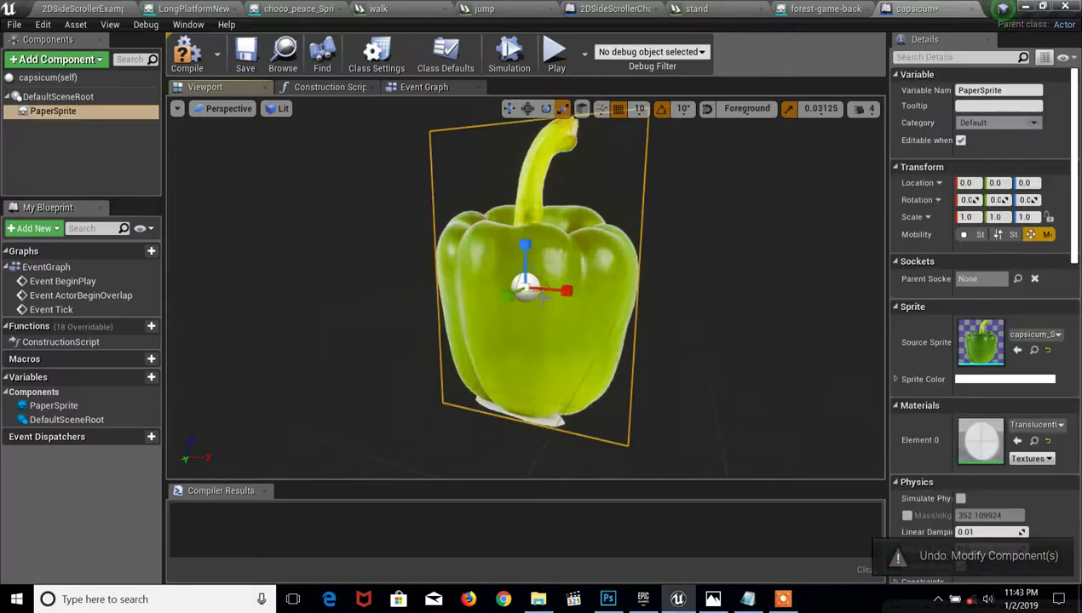
drag(530, 287, 527, 290)
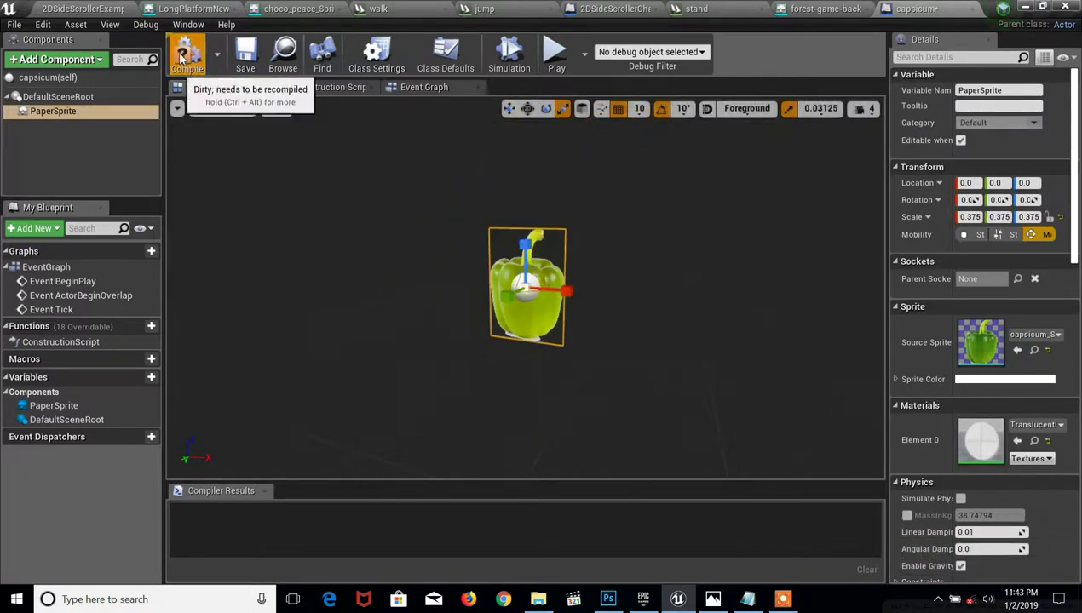
click(186, 52)
click(132, 8)
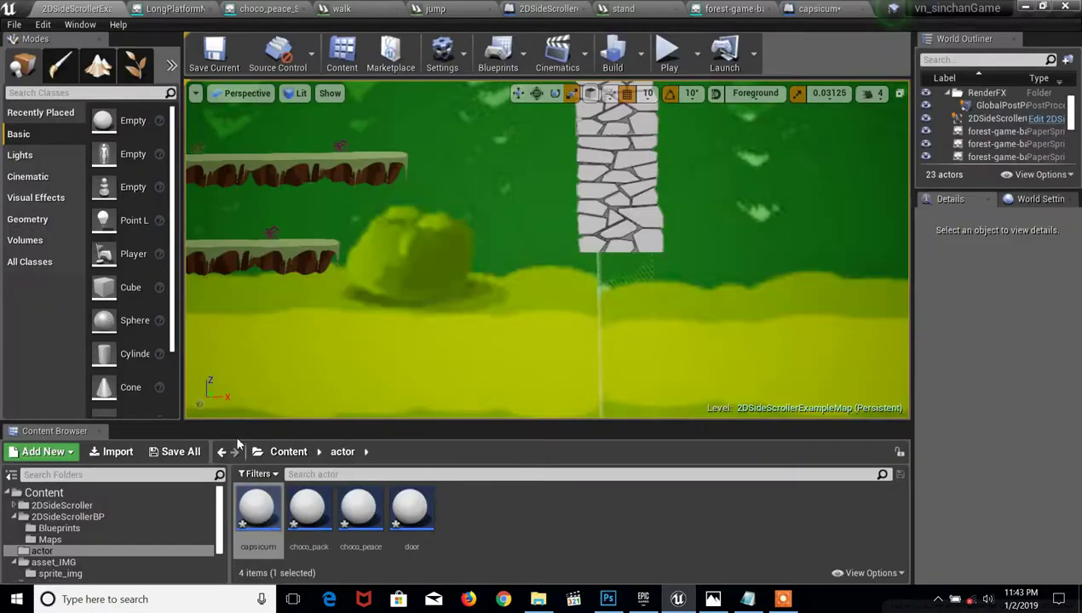
Place the capsicum Blueprint actor in the level in front of the bush, near X 2000.
drag(254, 512, 393, 298)
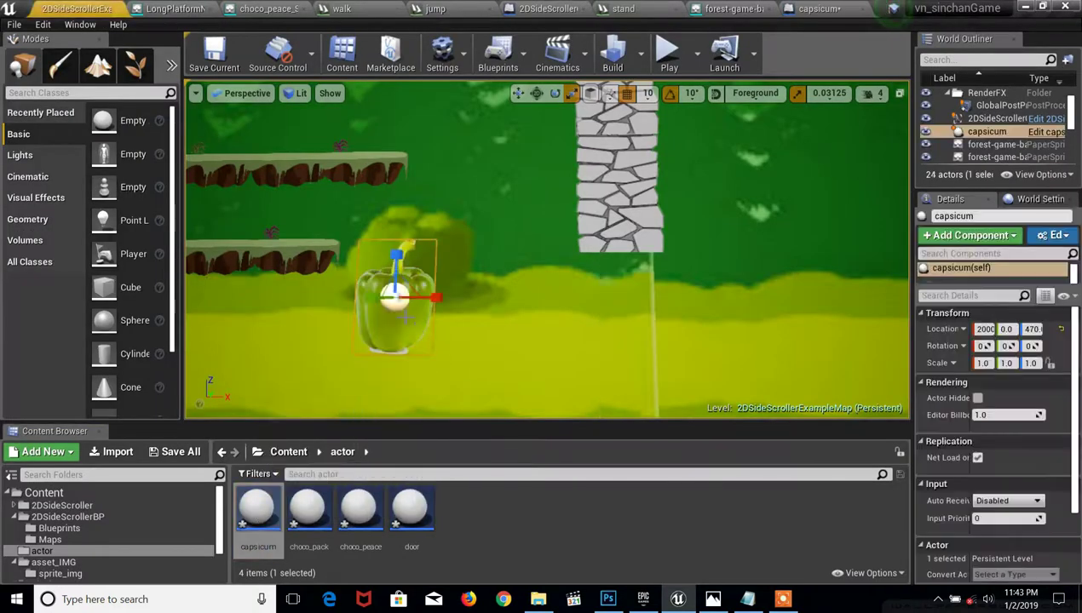
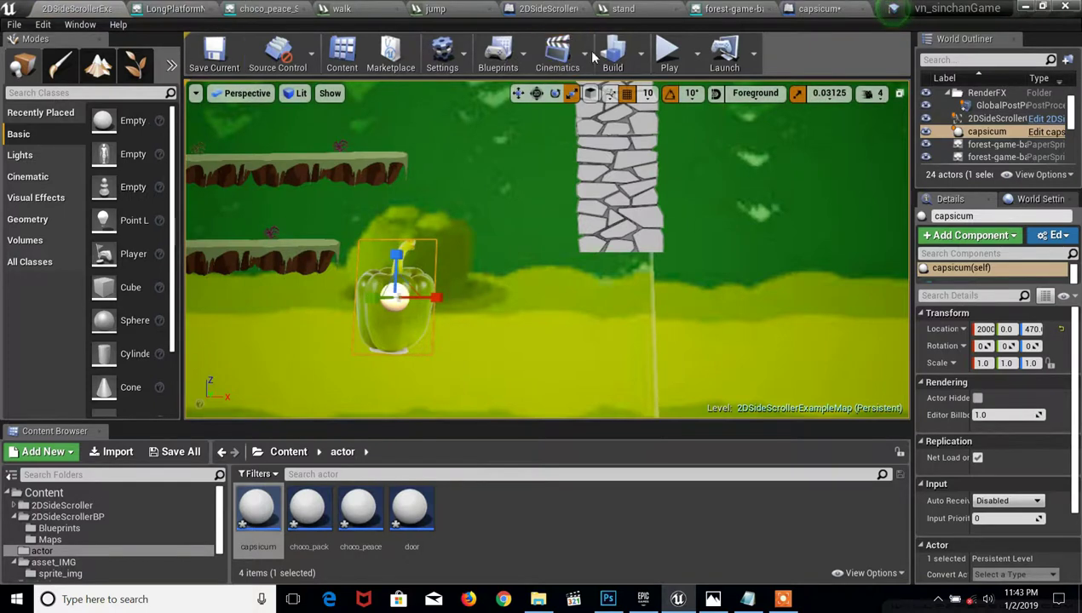
Return to the level map and open the choco_pack blueprint for editing.
click(801, 9)
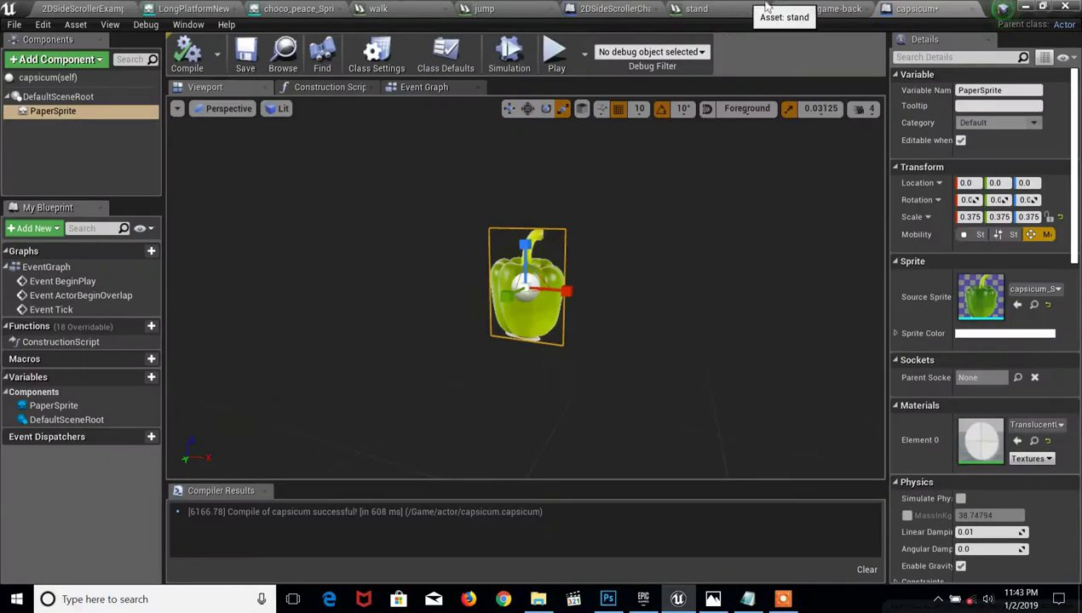
click(825, 7)
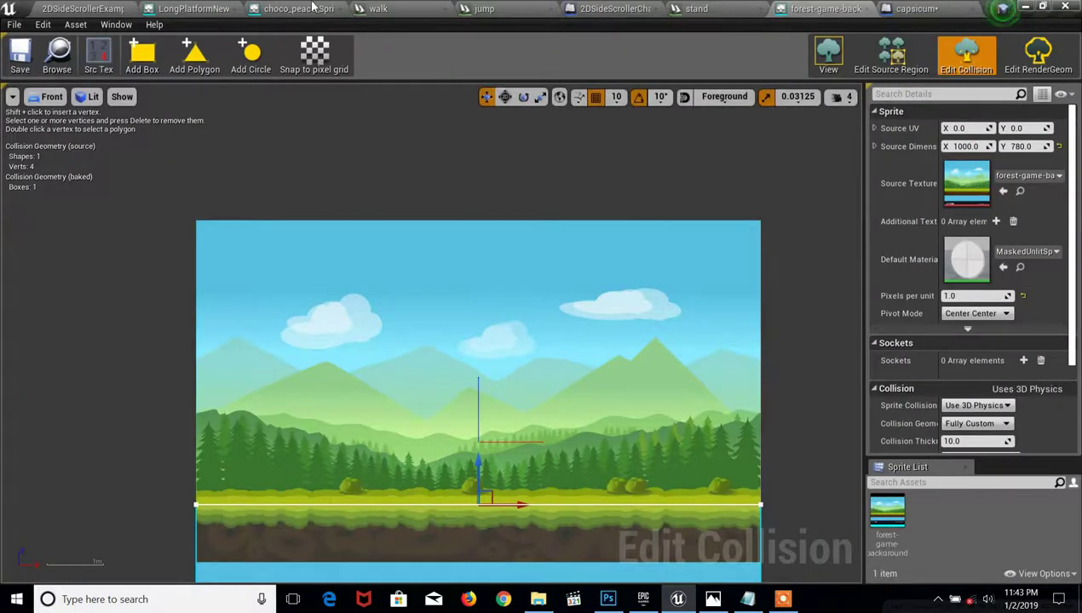
click(102, 8)
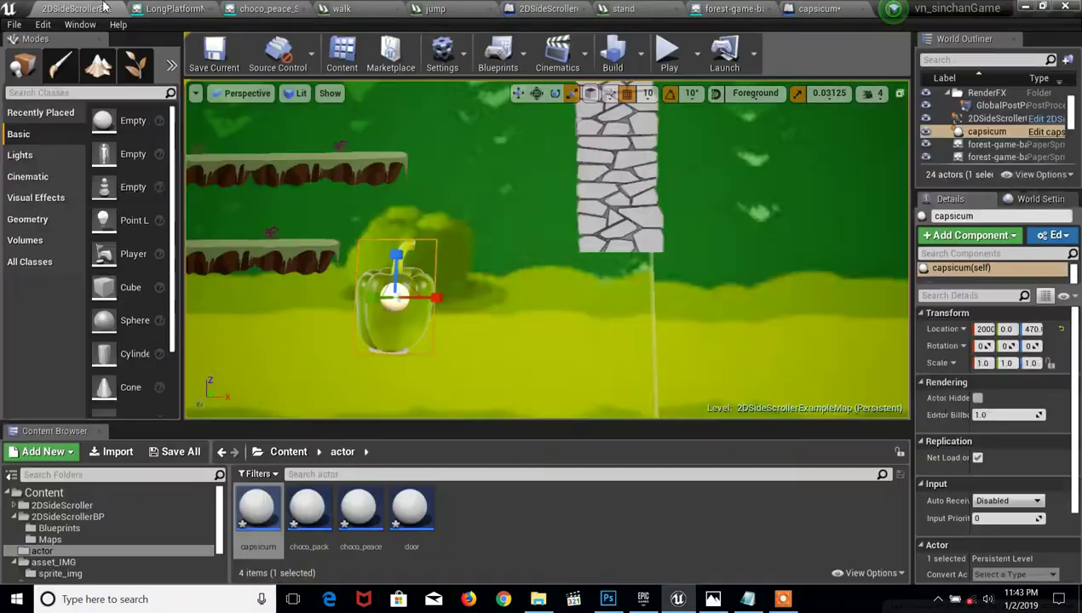
double_click(312, 512)
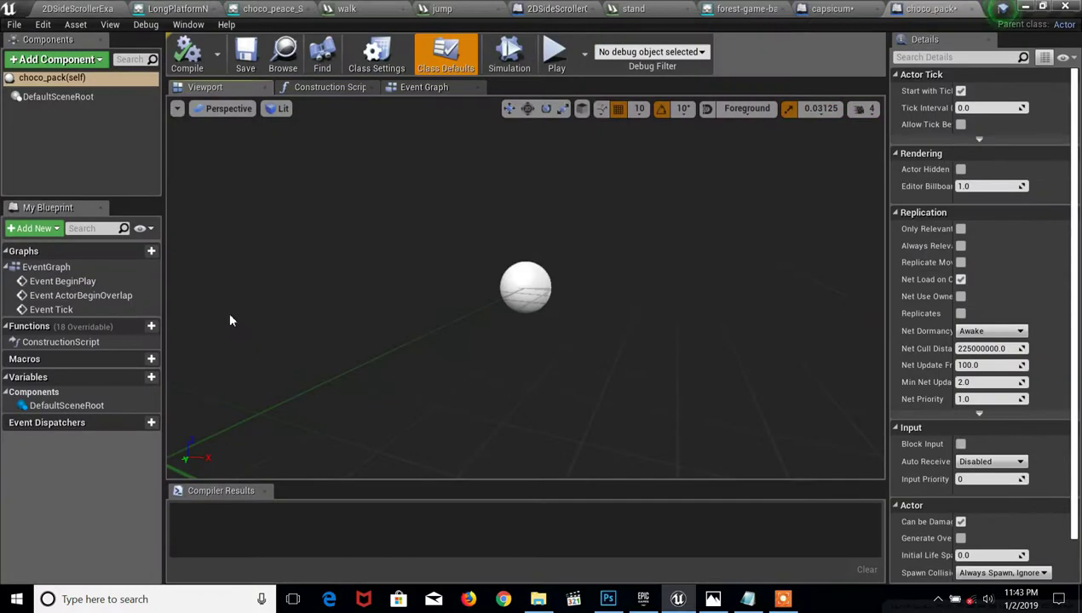
Add a Paper Sprite component under choco_pack's root, keeping the default PaperSprite name.
click(58, 96)
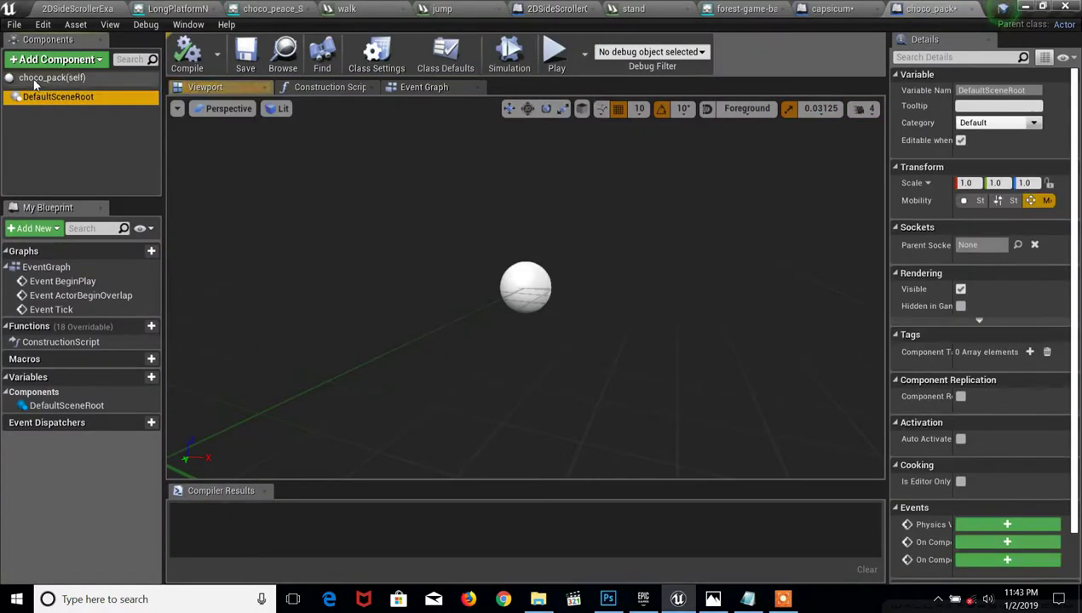
click(34, 63)
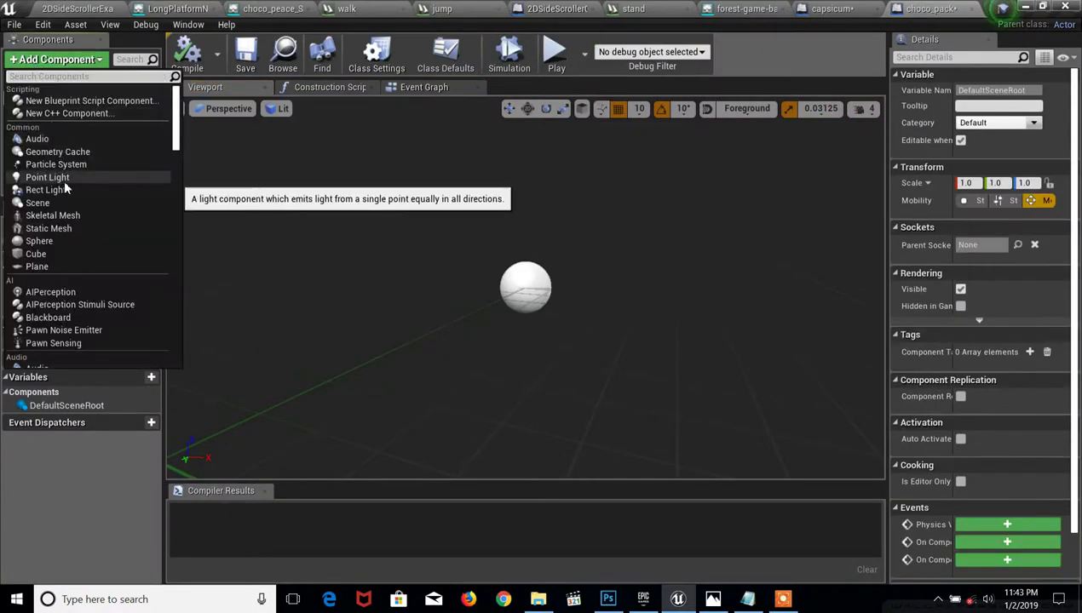
text(s)
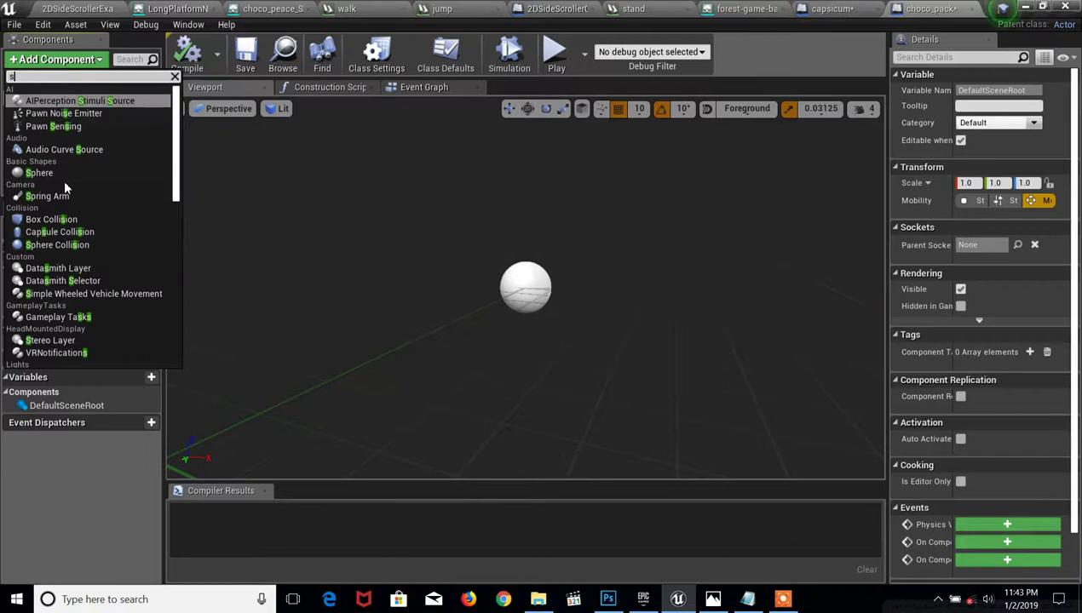
text(prit)
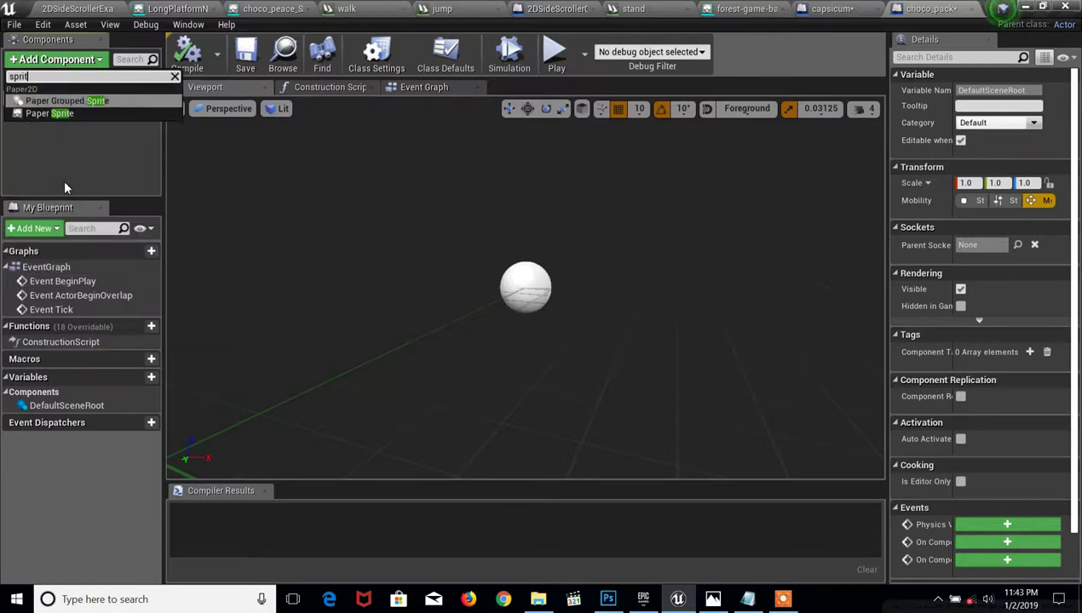
click(48, 113)
key(Return)
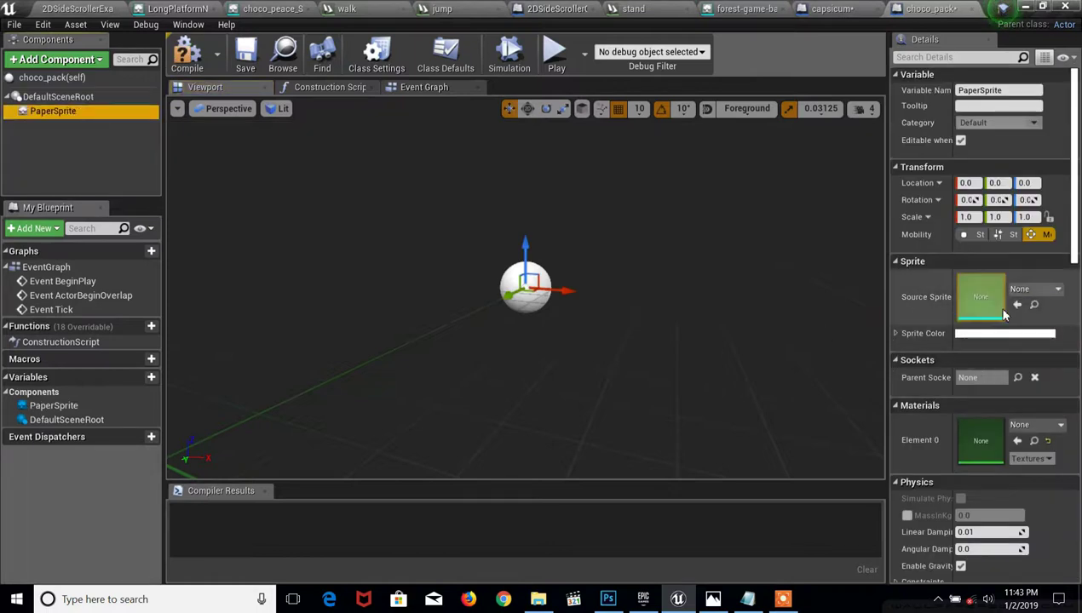
Set the PaperSprite's Source Sprite to choco_pack_Sprite.
click(1030, 289)
scroll(972, 435, down, 2)
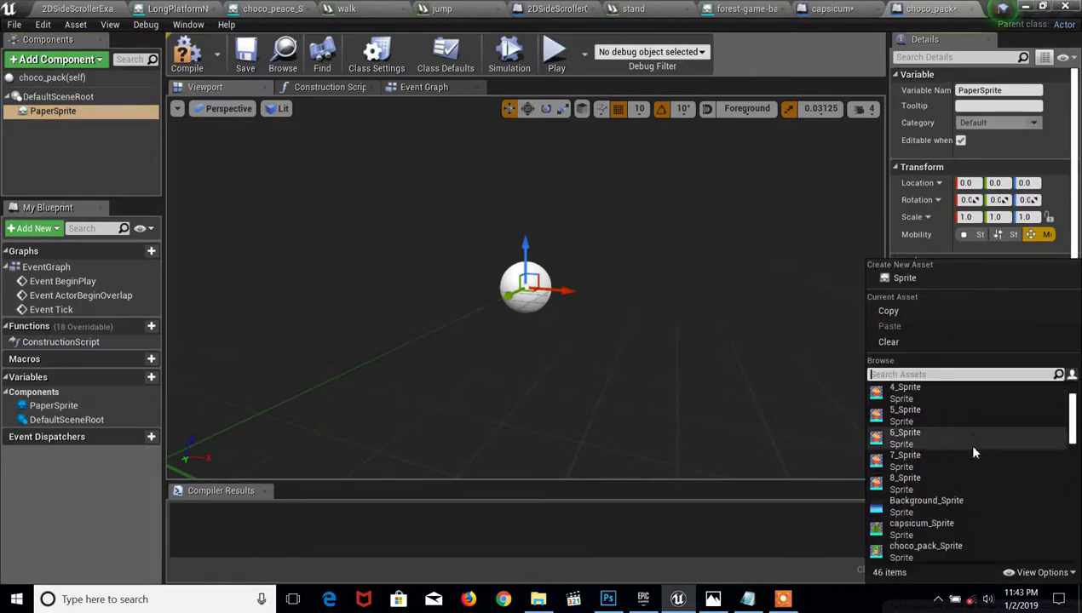
scroll(945, 417, down, 1)
scroll(945, 418, down, 3)
scroll(945, 418, down, 4)
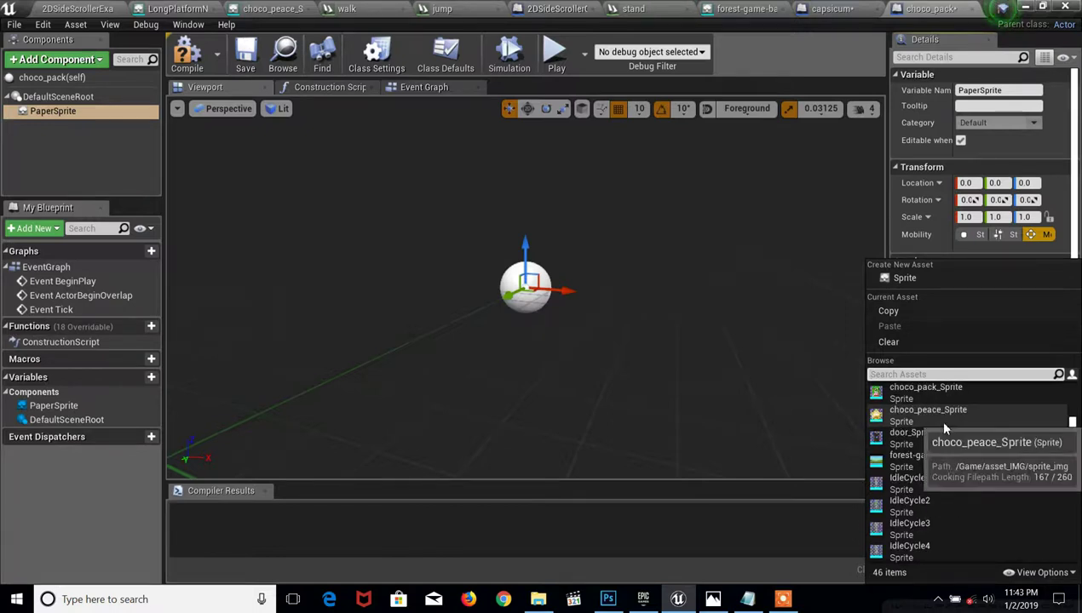
scroll(944, 428, down, 2)
scroll(944, 433, down, 2)
scroll(944, 433, down, 3)
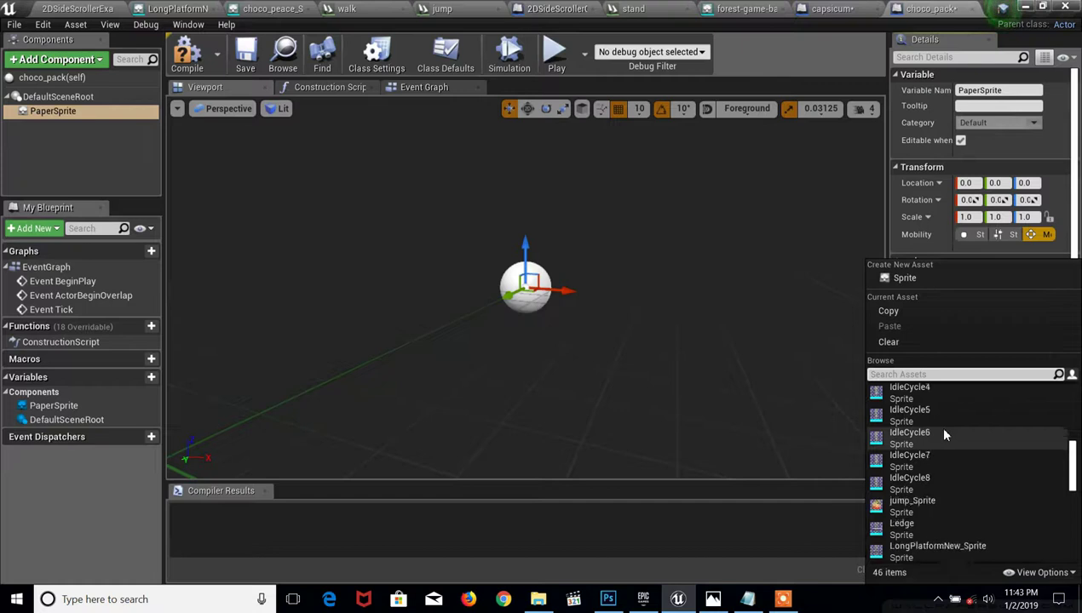
scroll(944, 434, down, 5)
scroll(932, 454, down, 5)
scroll(937, 466, up, 10)
scroll(936, 464, up, 10)
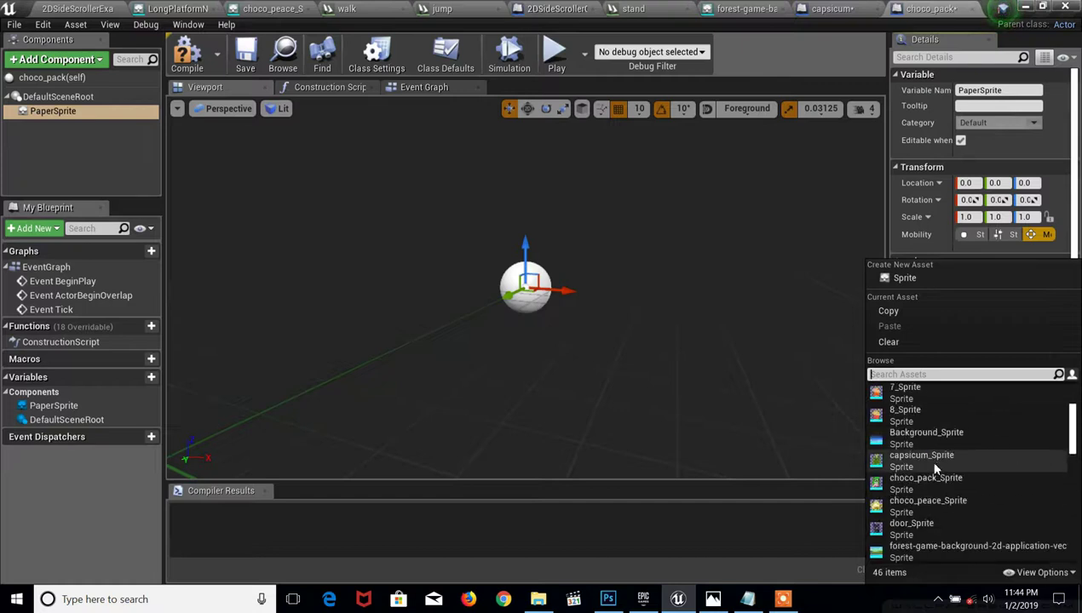
click(924, 480)
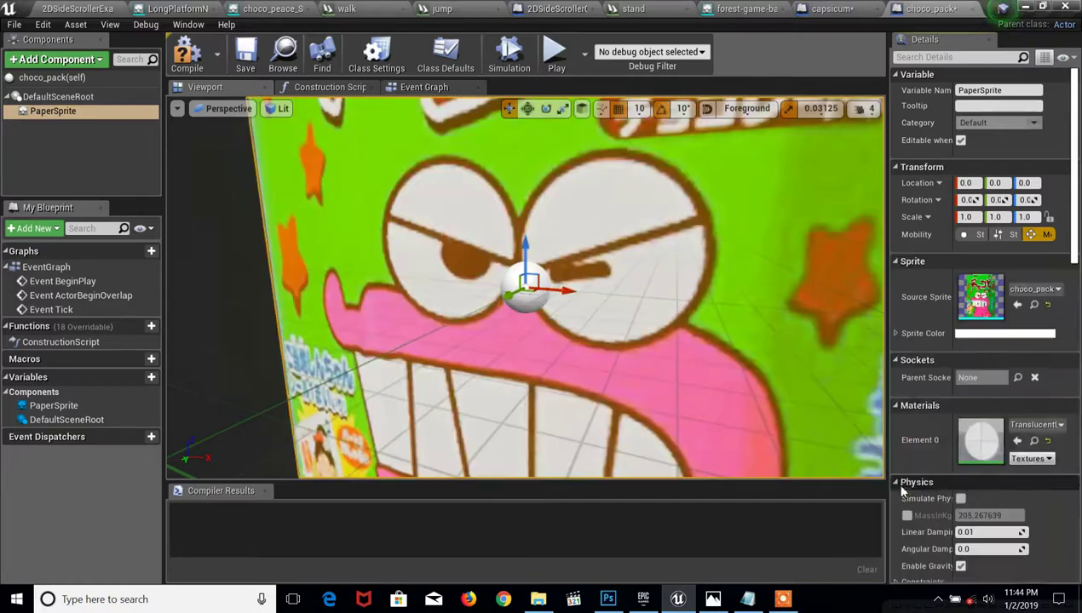
Scale the choco_pack sprite uniformly to about 0.406 and compile the blueprint.
key(f)
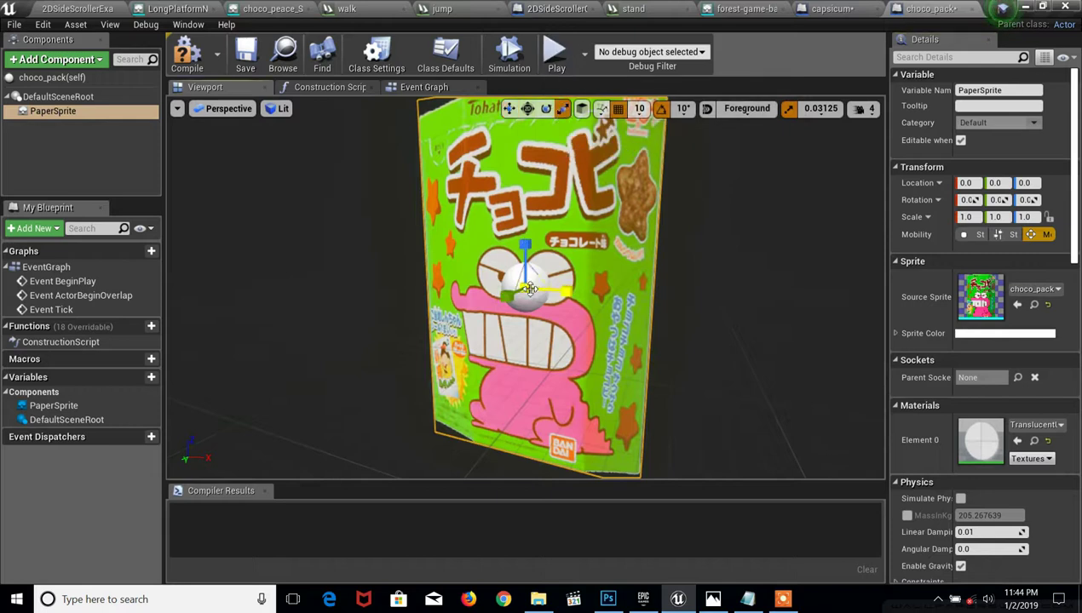
drag(530, 289, 530, 292)
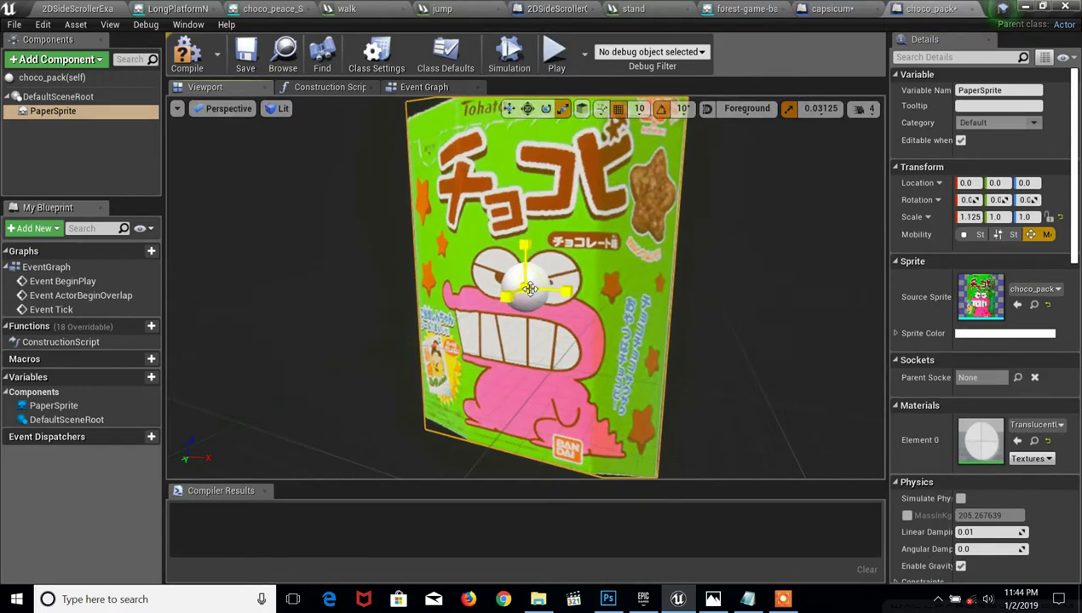
key(ctrl+z)
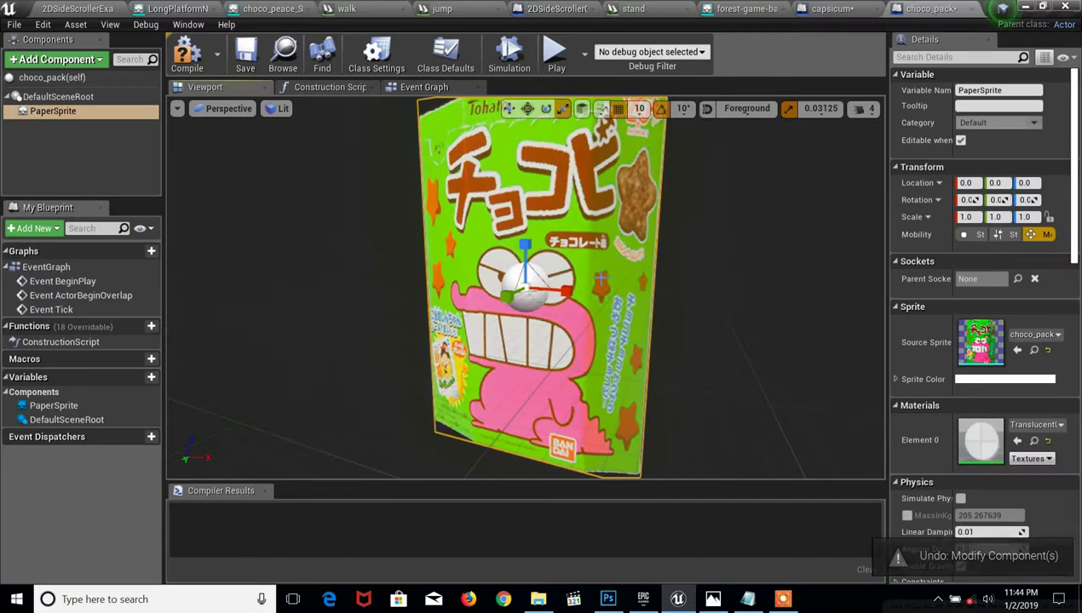
click(545, 281)
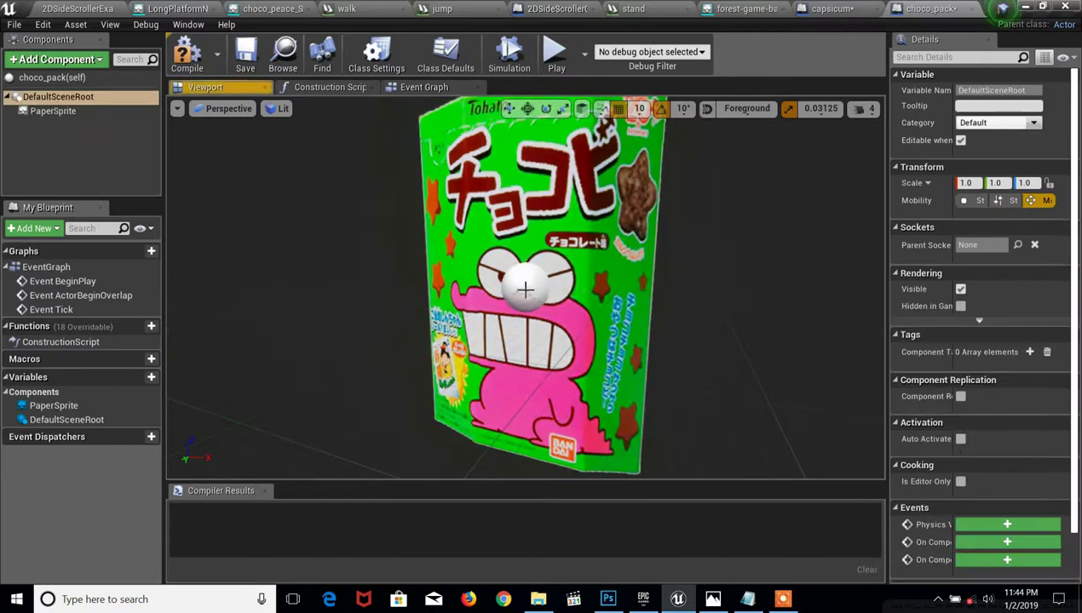
click(562, 290)
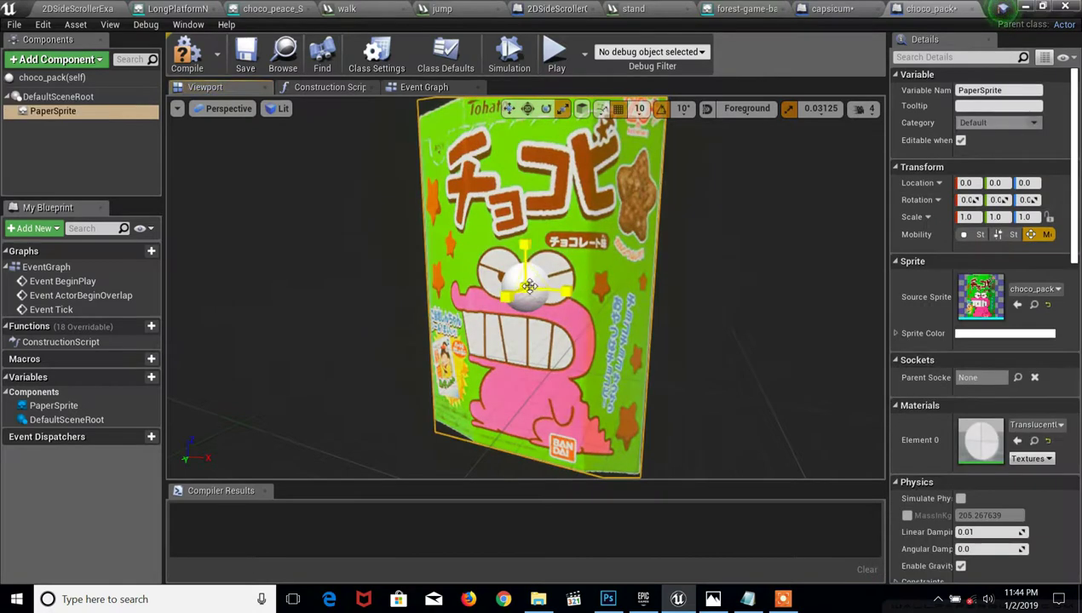
drag(528, 286, 51, 122)
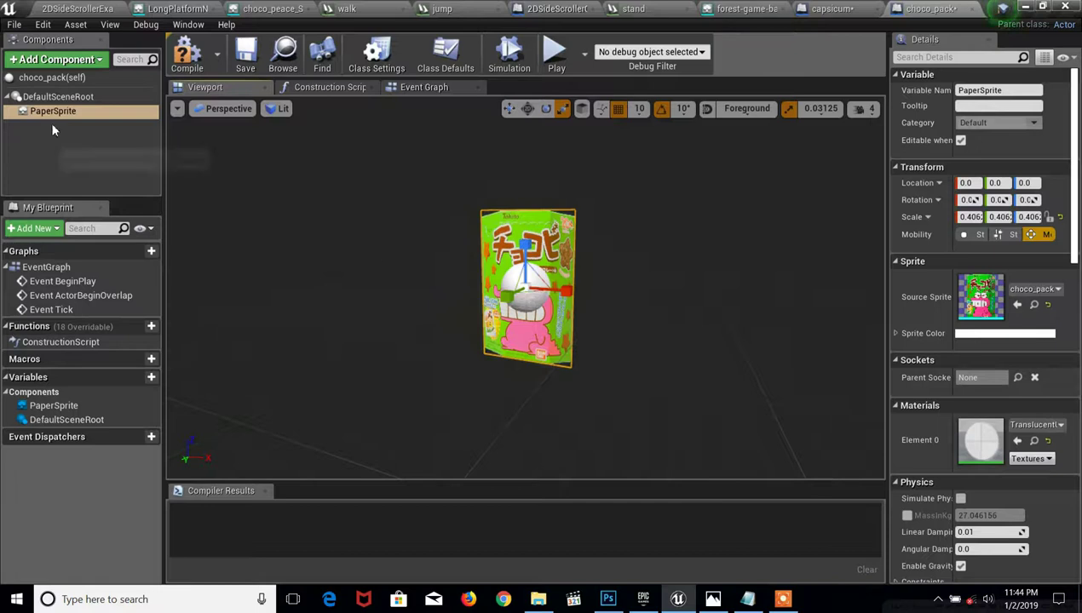
click(188, 58)
Drop a choco_pack actor into the level and raise it to Z 450 beside the capsicum.
click(94, 8)
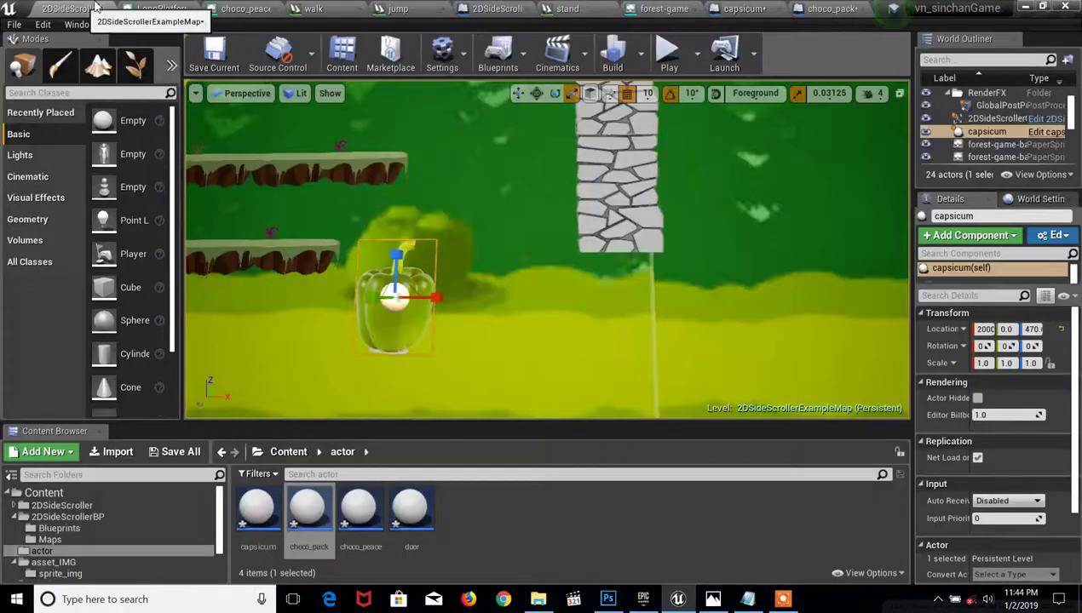
mouse_move(308, 510)
mouse_down()
mouse_move(516, 373)
mouse_move(487, 360)
mouse_up()
key(Escape)
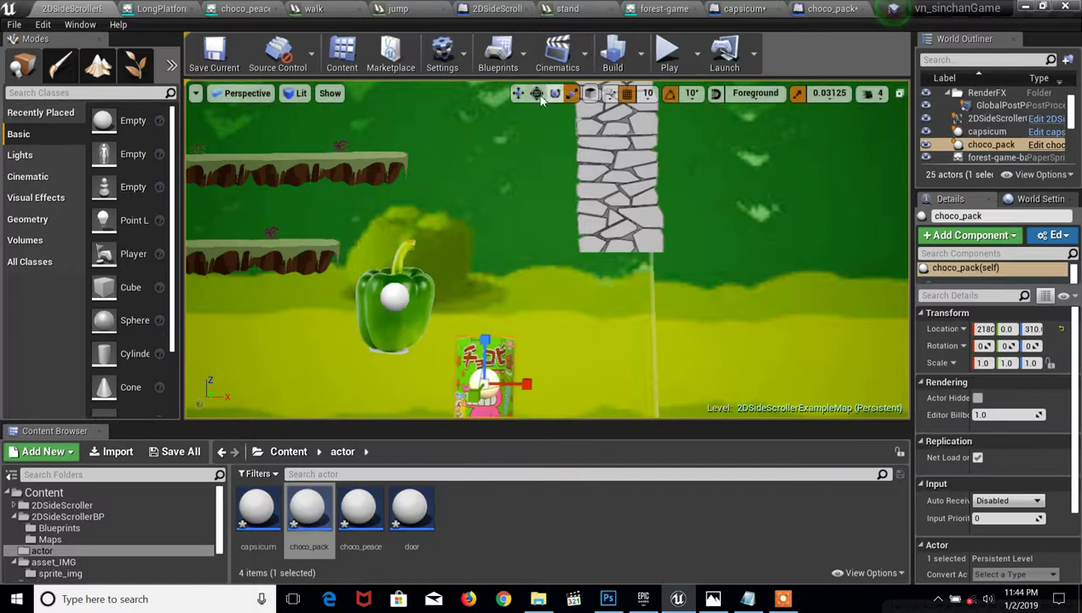
click(518, 92)
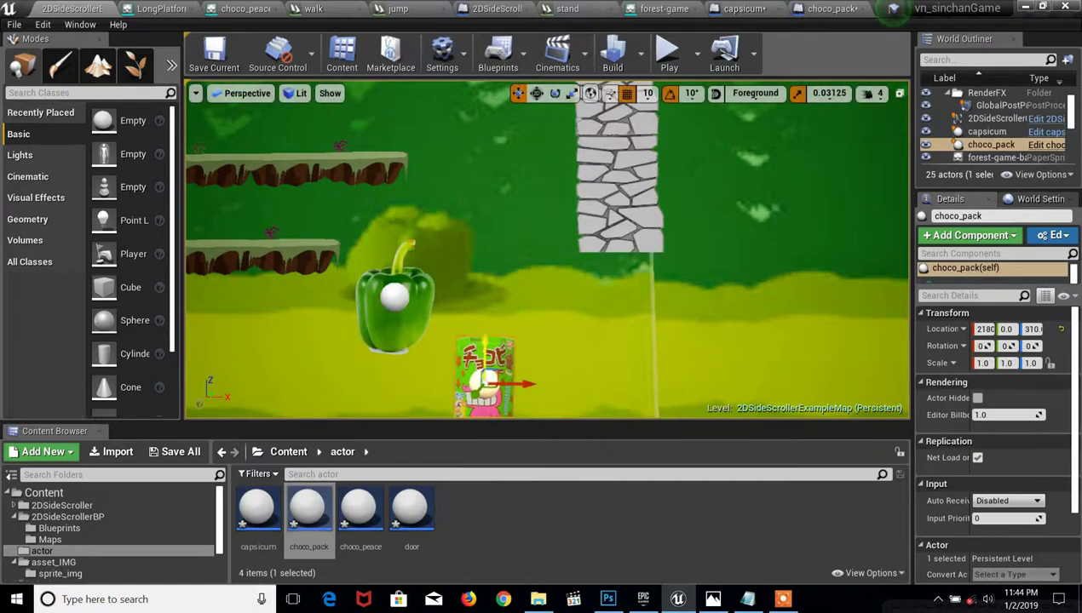
drag(483, 381, 483, 308)
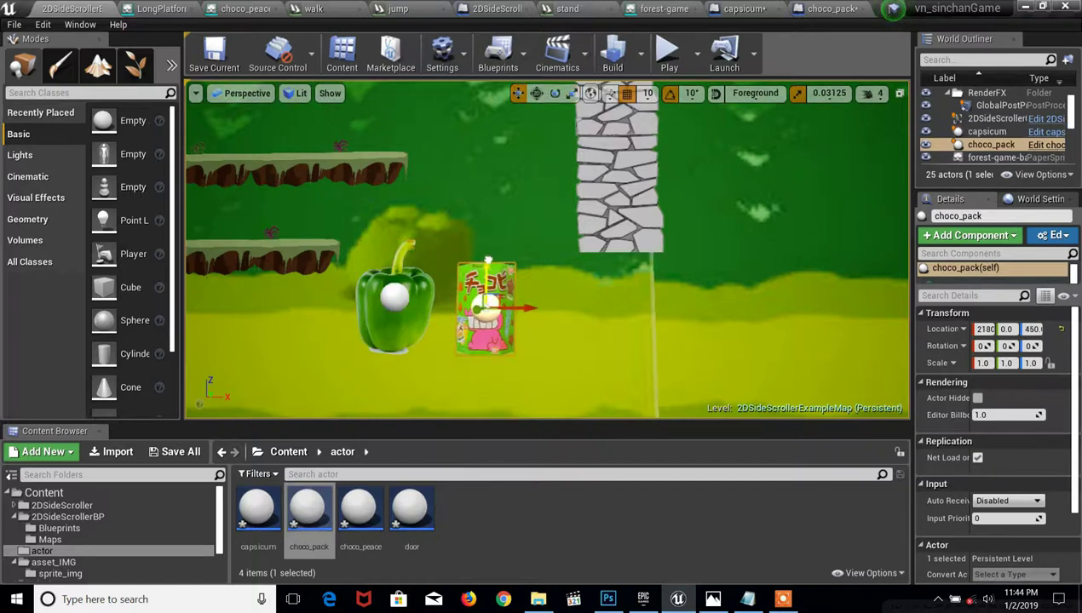
Open the choco_peace blueprint and add a Paper Sprite component with its default name.
double_click(354, 511)
click(525, 288)
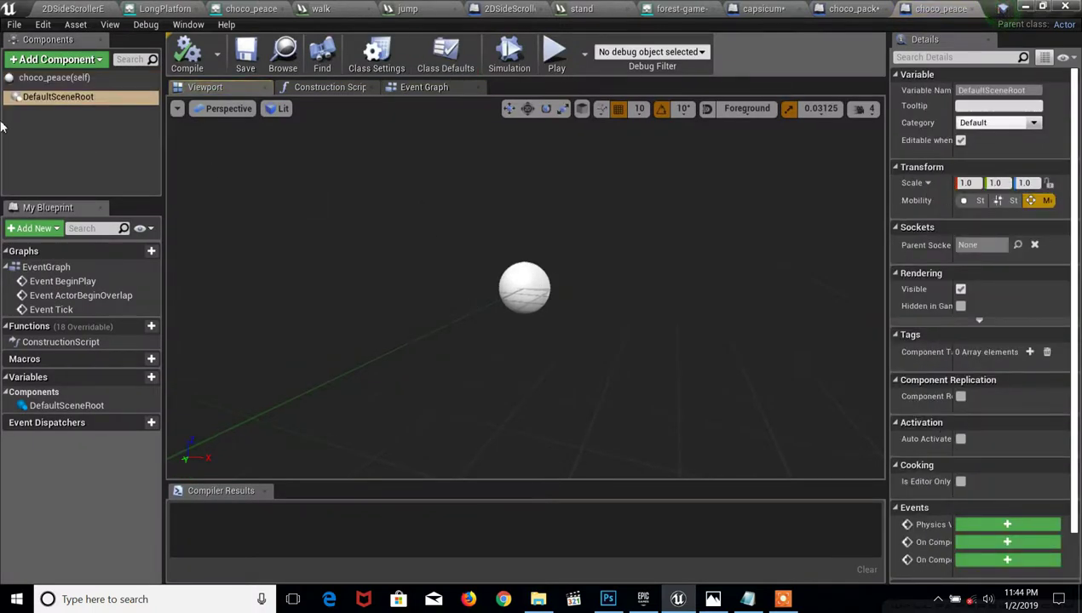
click(48, 104)
click(55, 97)
click(53, 61)
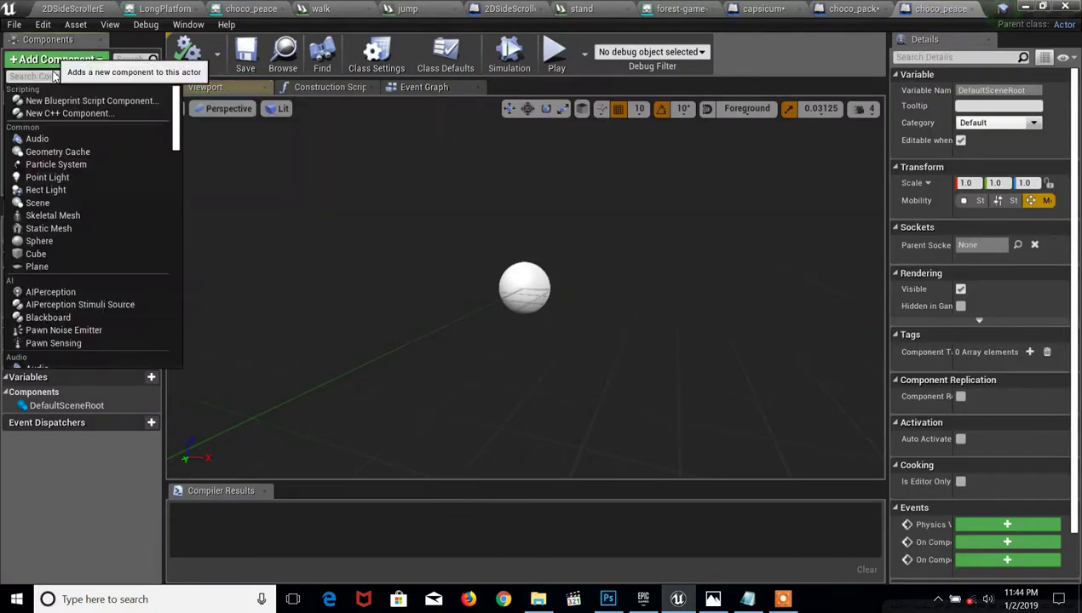
text(s)
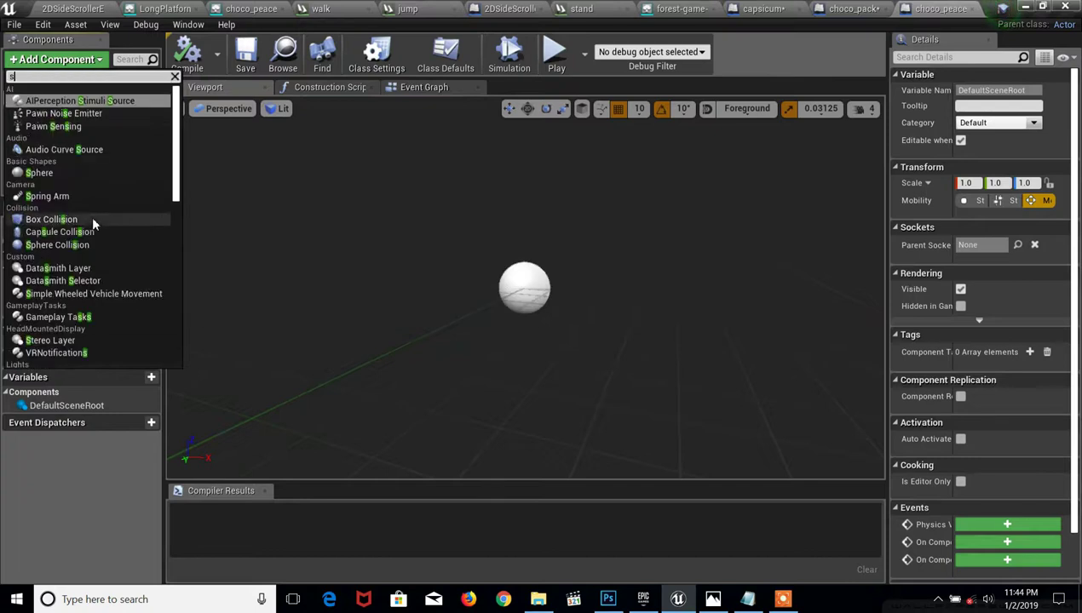
text(o)
key(BackSpace)
text(pri)
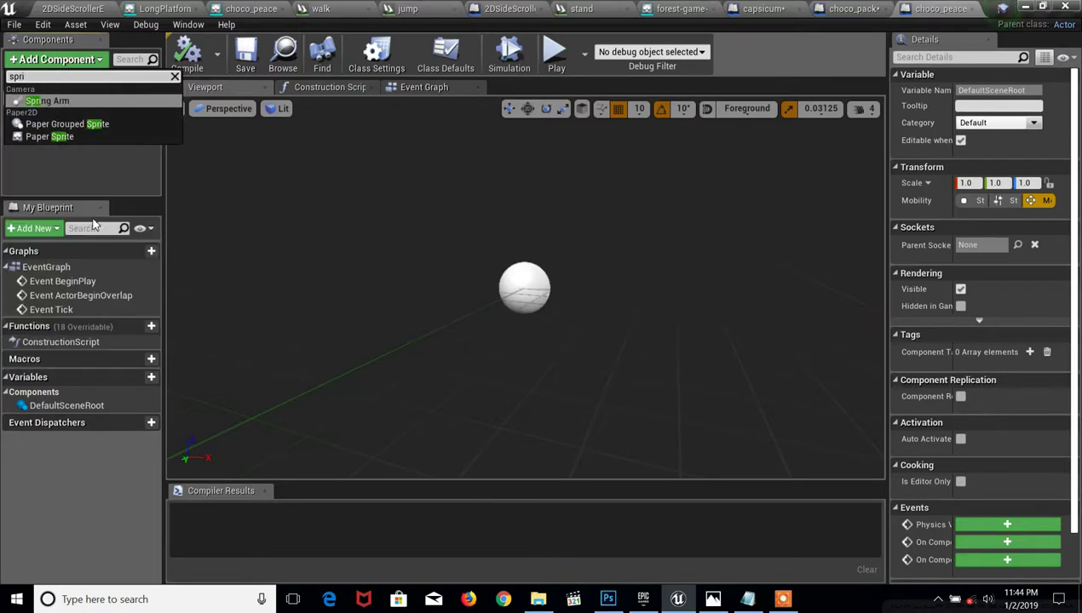
click(46, 134)
key(Return)
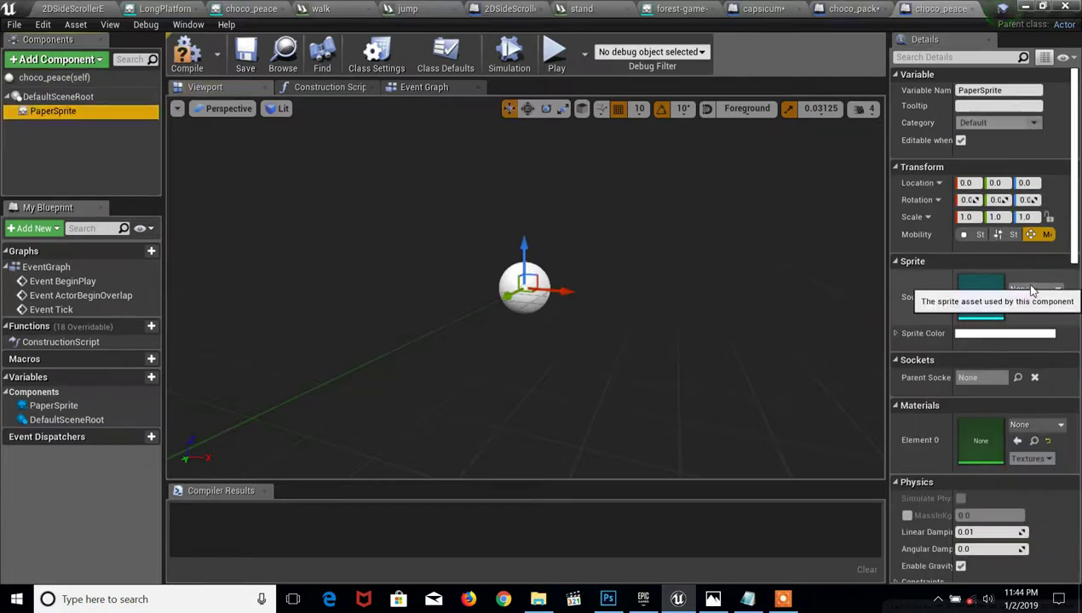
Assign choco_peace_Sprite scaled to 0.093, compile, and place a choco_peace actor in the level.
click(1031, 289)
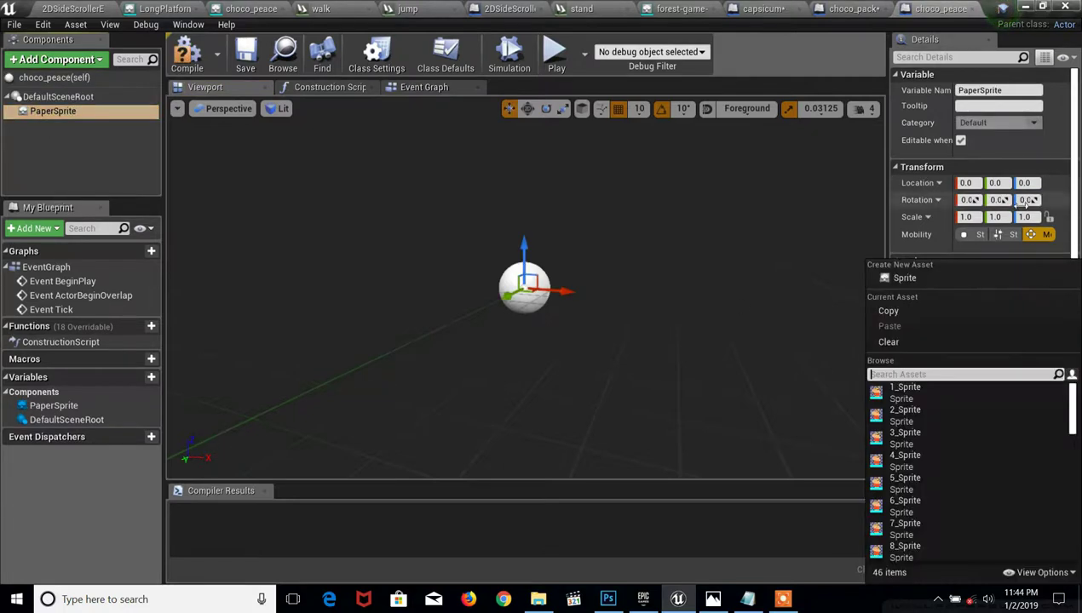
scroll(978, 419, down, 3)
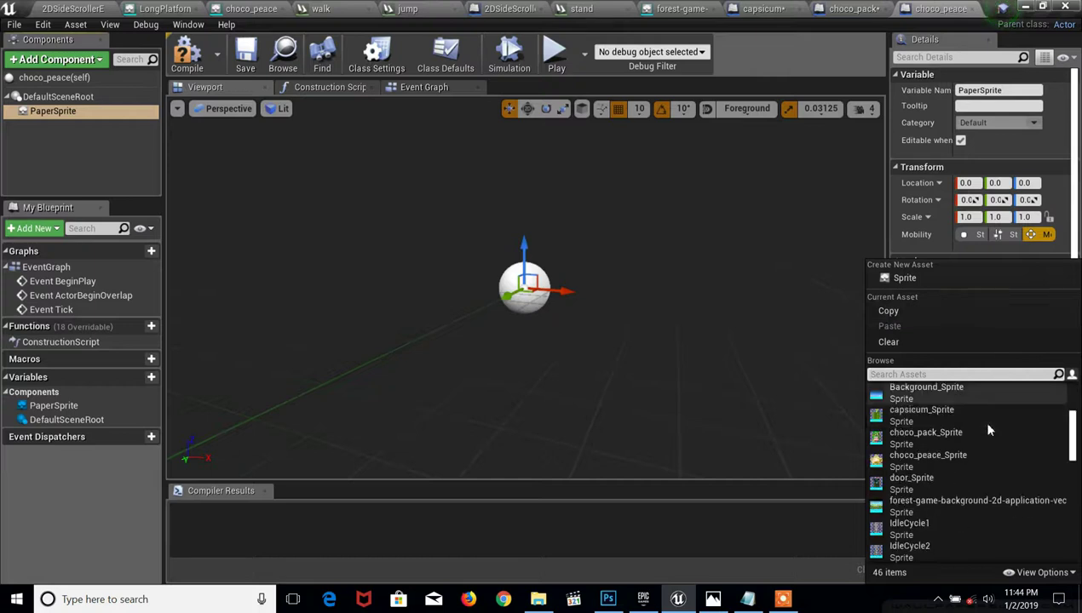
scroll(967, 434, down, 1)
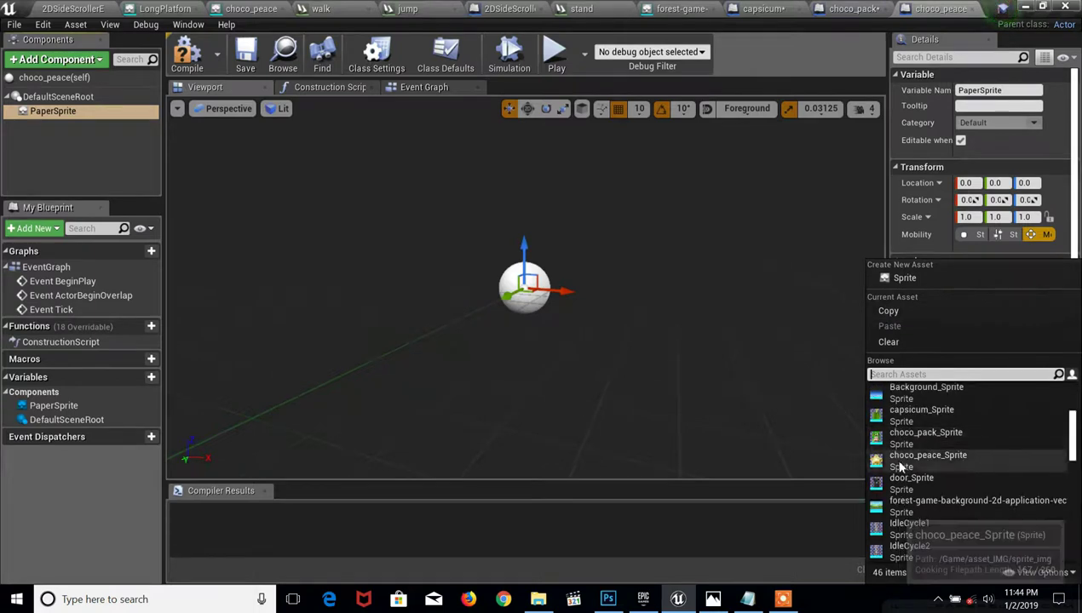
click(903, 451)
click(563, 109)
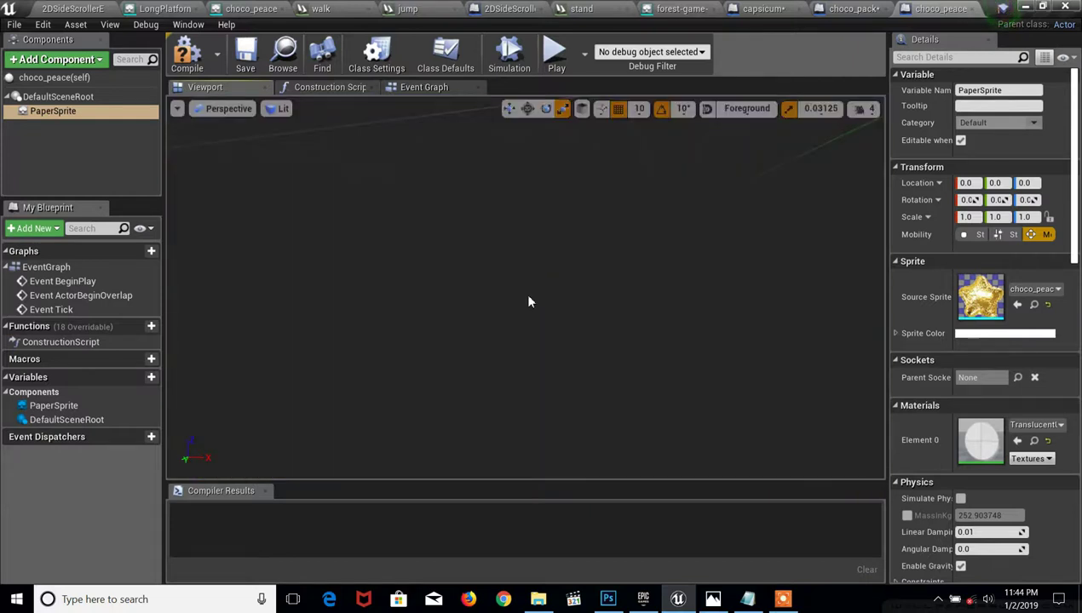
drag(524, 291, 511, 306)
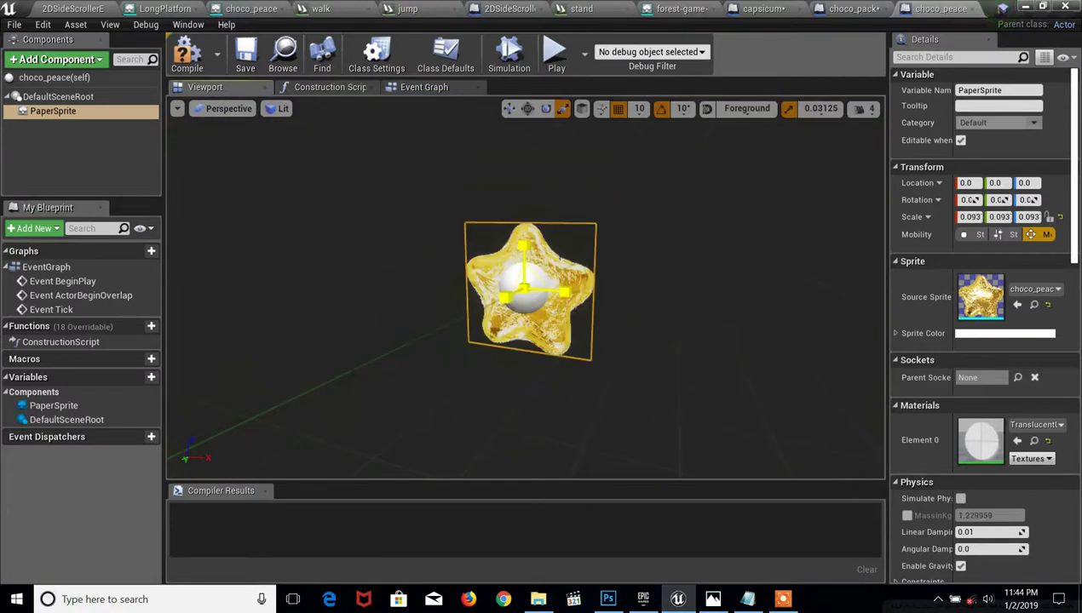
click(187, 56)
click(102, 8)
mouse_move(360, 511)
mouse_down()
mouse_move(568, 353)
mouse_move(561, 380)
mouse_up()
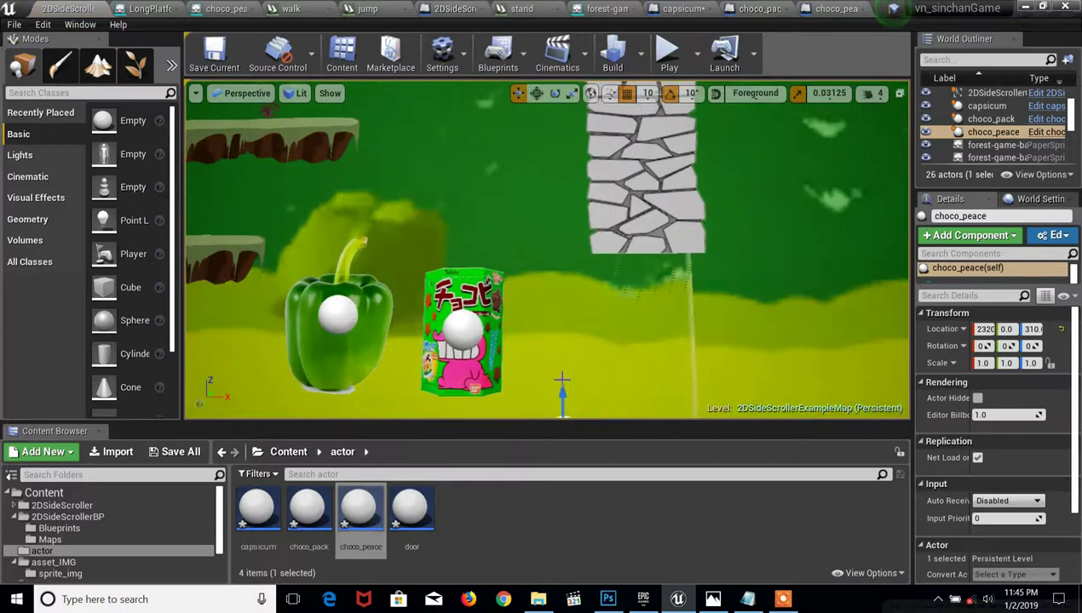
Enlarge the choco_peace sprite evenly to 0.218, recompile, and raise the star actor in the level.
click(803, 9)
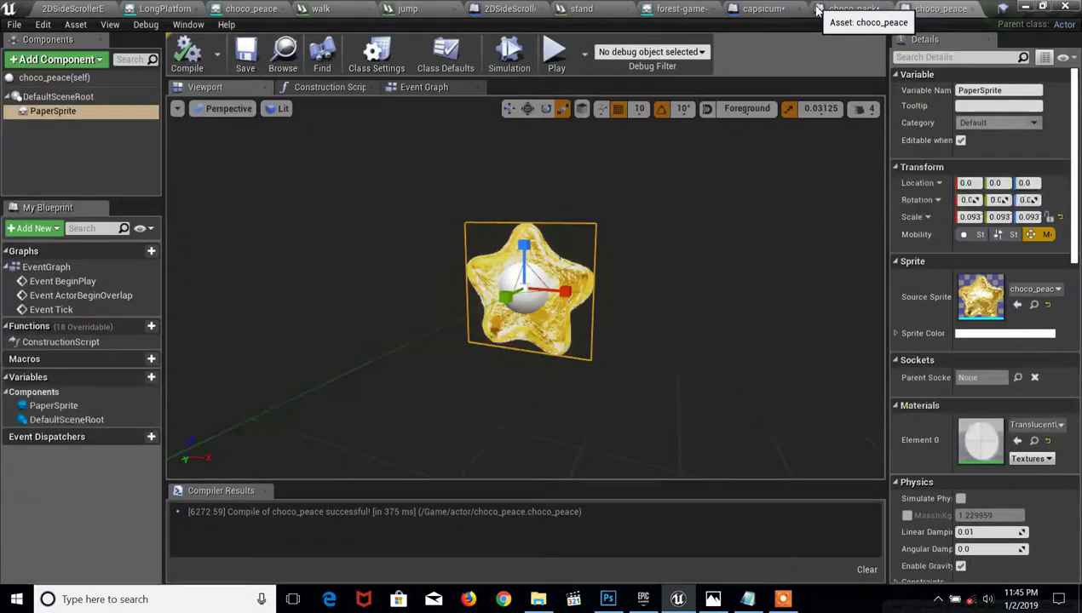
drag(531, 291, 648, 291)
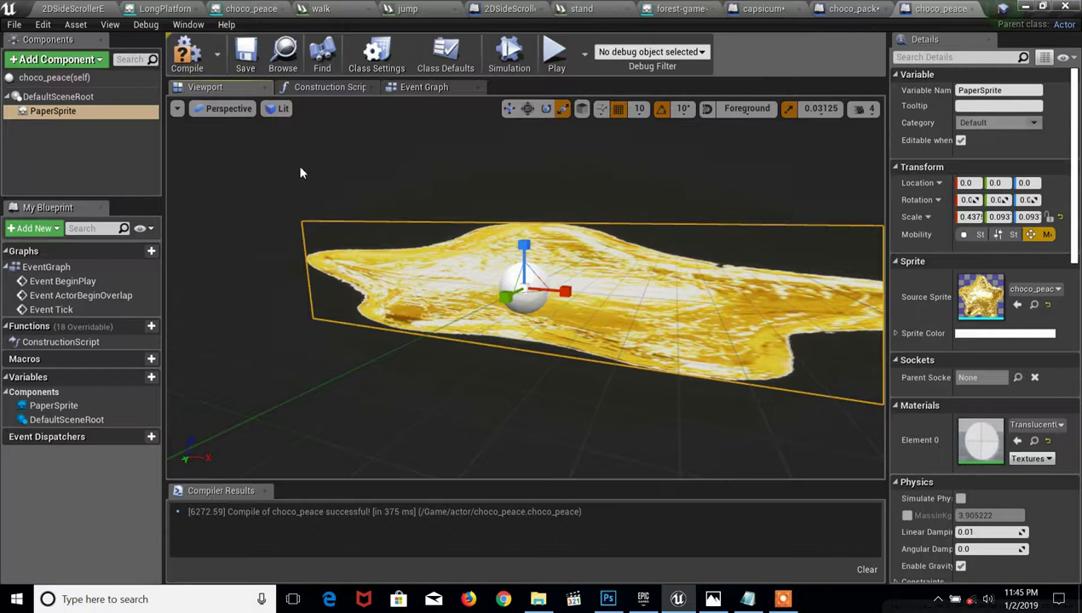
key(ctrl+z)
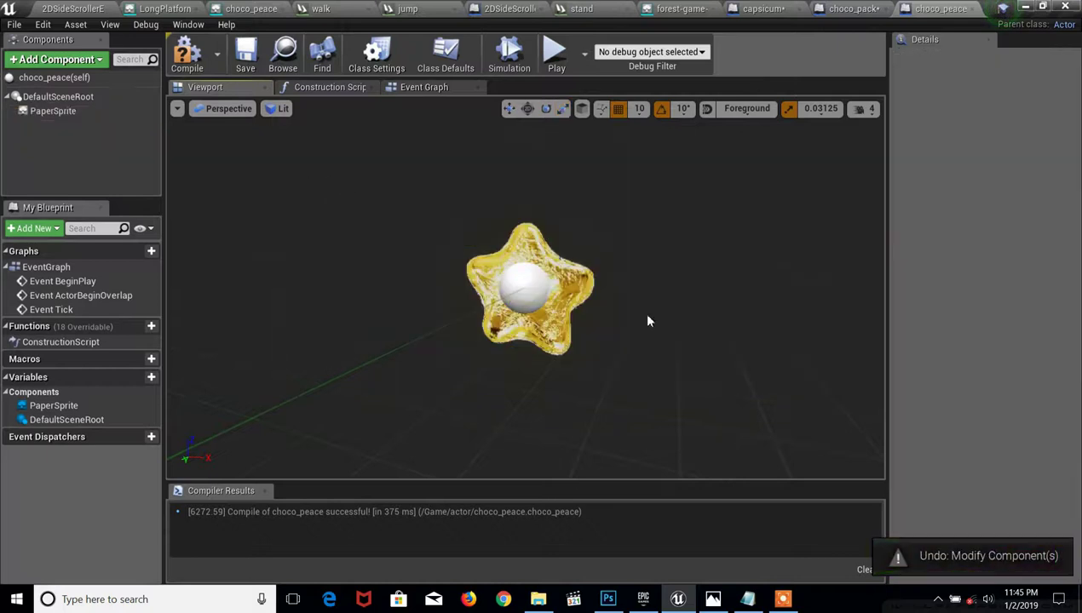
click(586, 287)
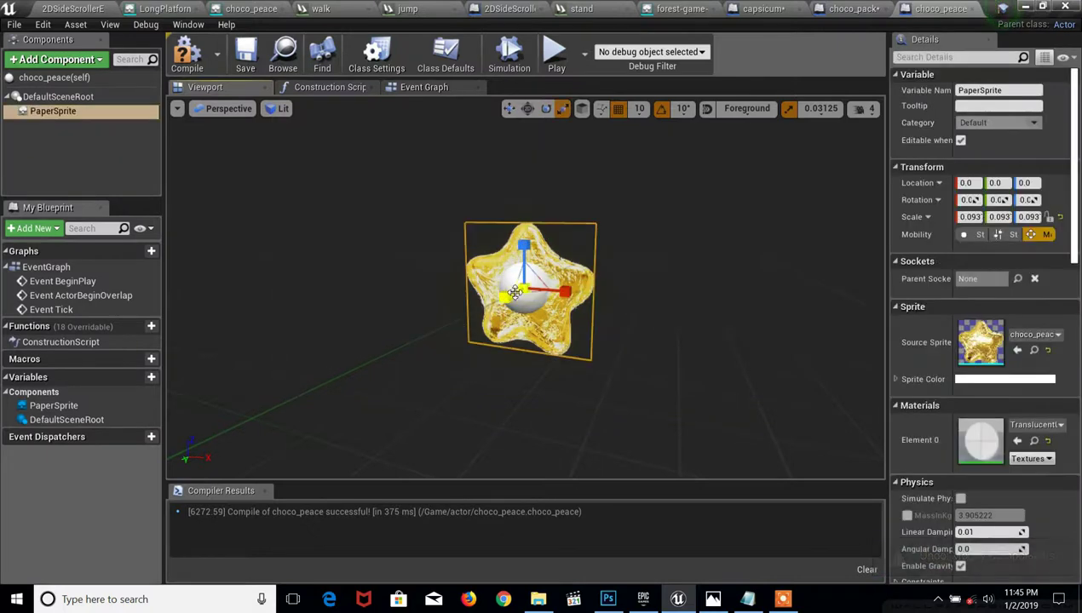
drag(526, 291, 590, 267)
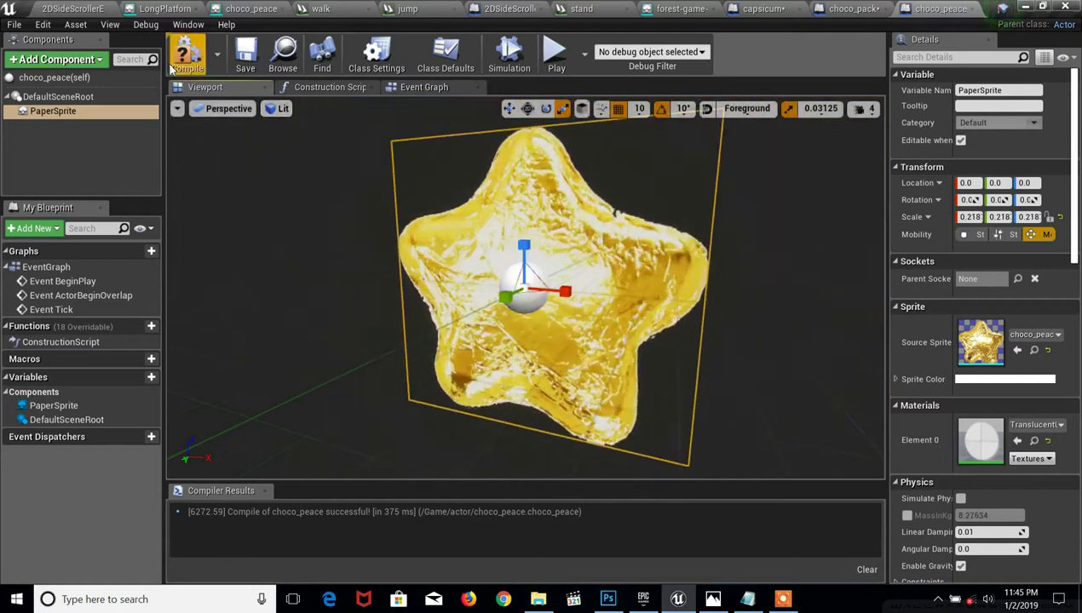
click(187, 54)
click(106, 7)
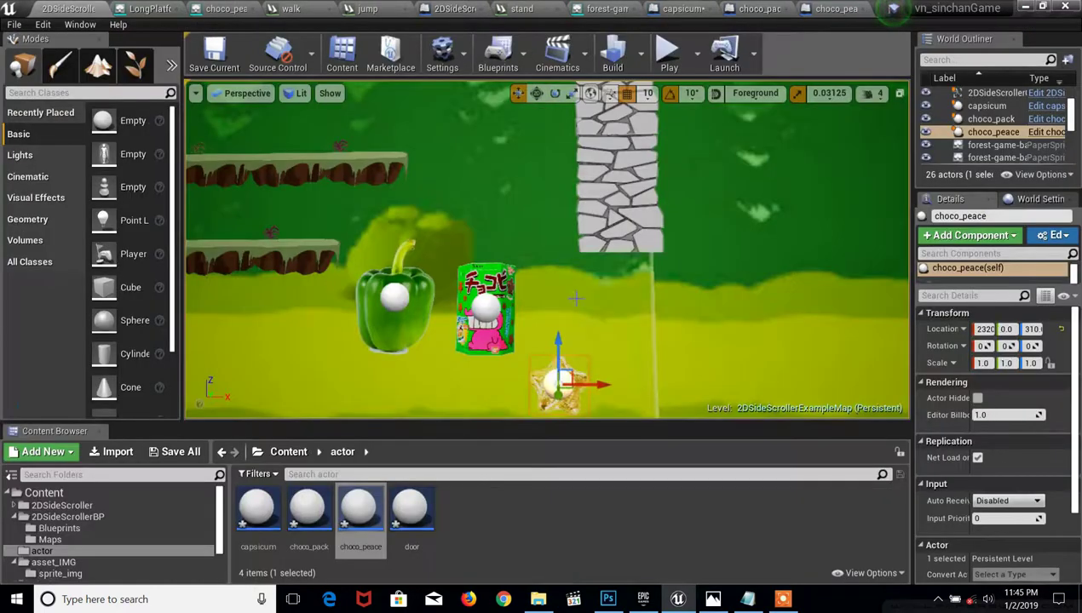
mouse_move(559, 348)
mouse_down()
mouse_move(590, 302)
mouse_move(552, 349)
mouse_up()
Nudge the star pickup right to X 2350 and open the door blueprint.
mouse_move(577, 390)
mouse_down()
mouse_move(587, 347)
mouse_move(579, 283)
mouse_up()
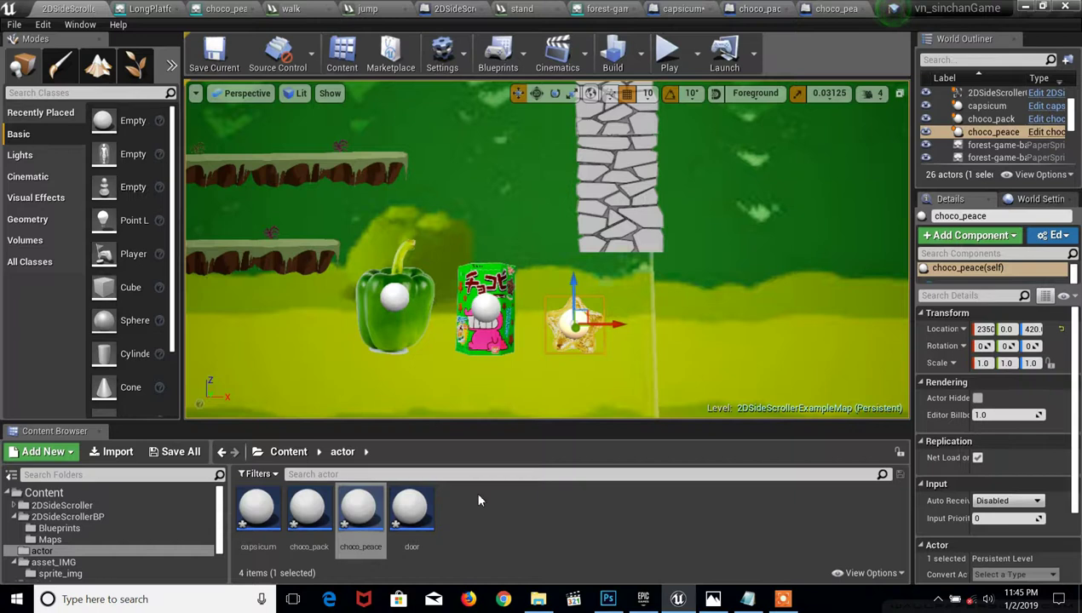
double_click(413, 511)
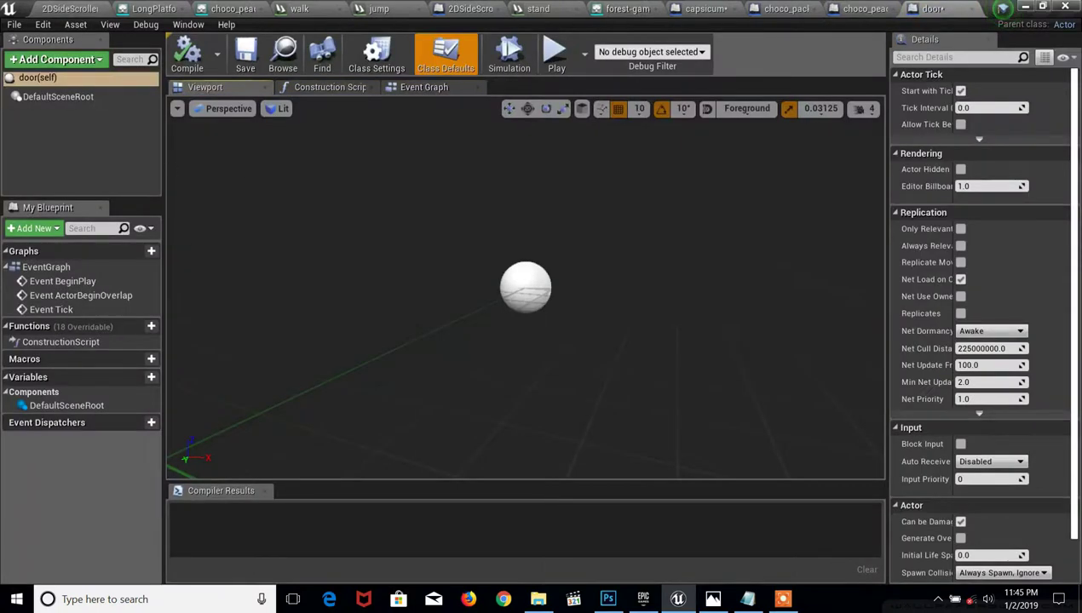
Add a Paper Sprite component to the door blueprint with its default name.
click(52, 96)
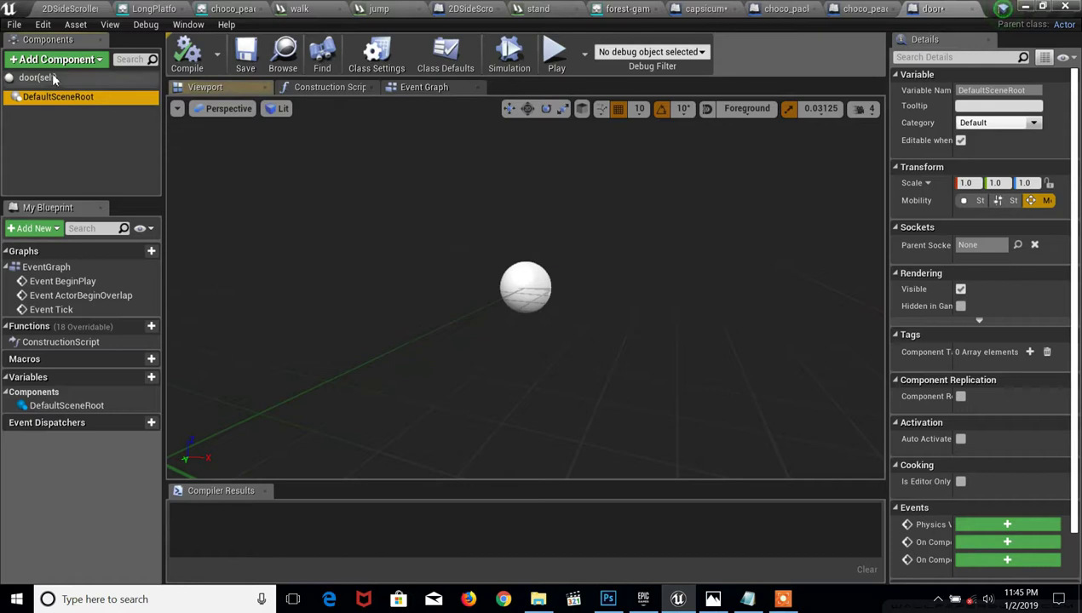
click(54, 60)
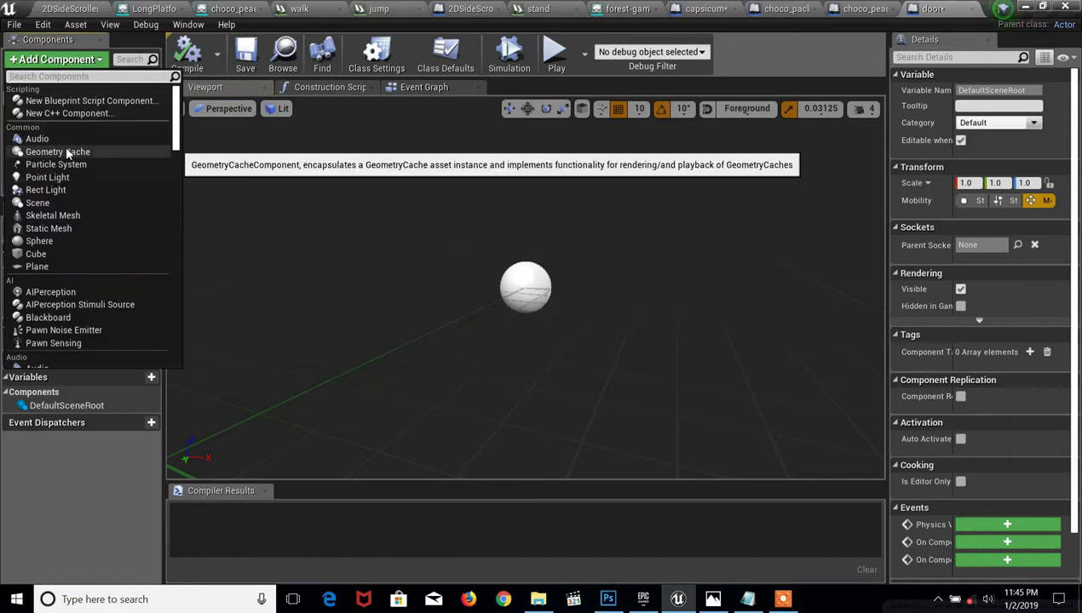
text(sp)
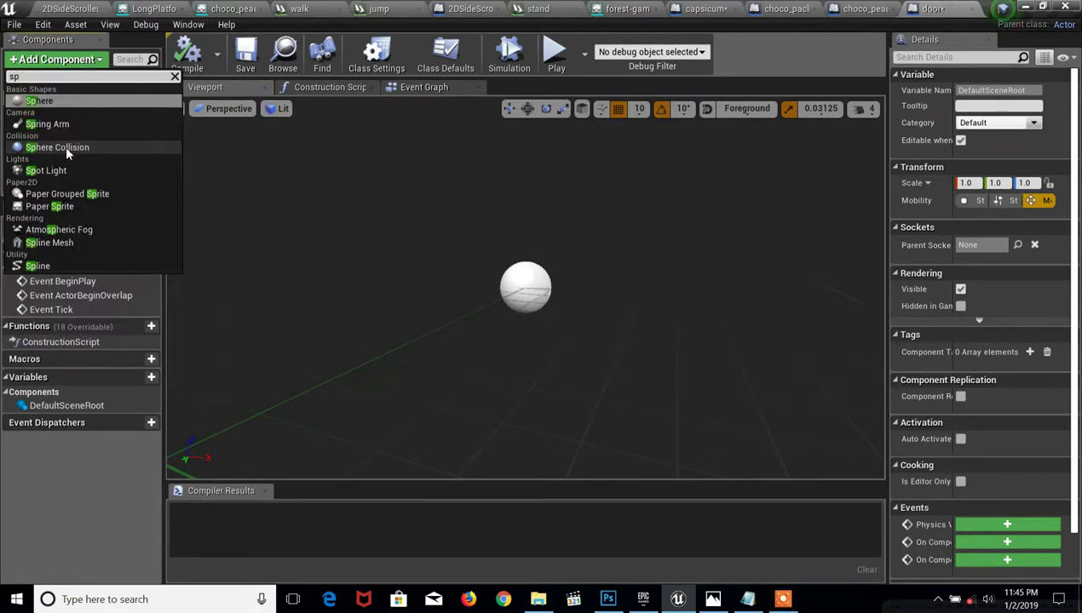
text(ri)
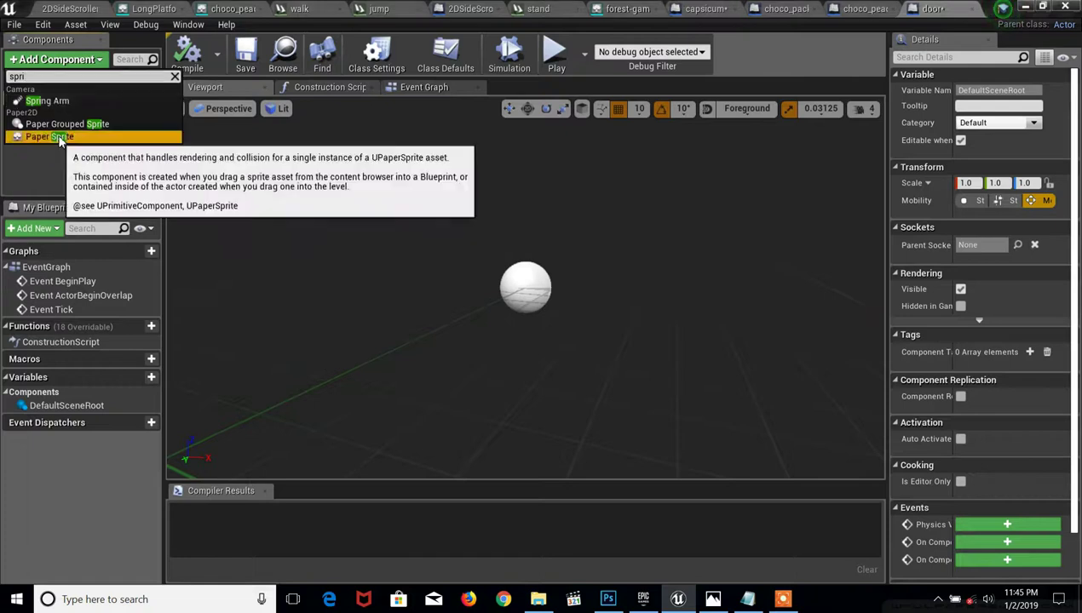
click(47, 137)
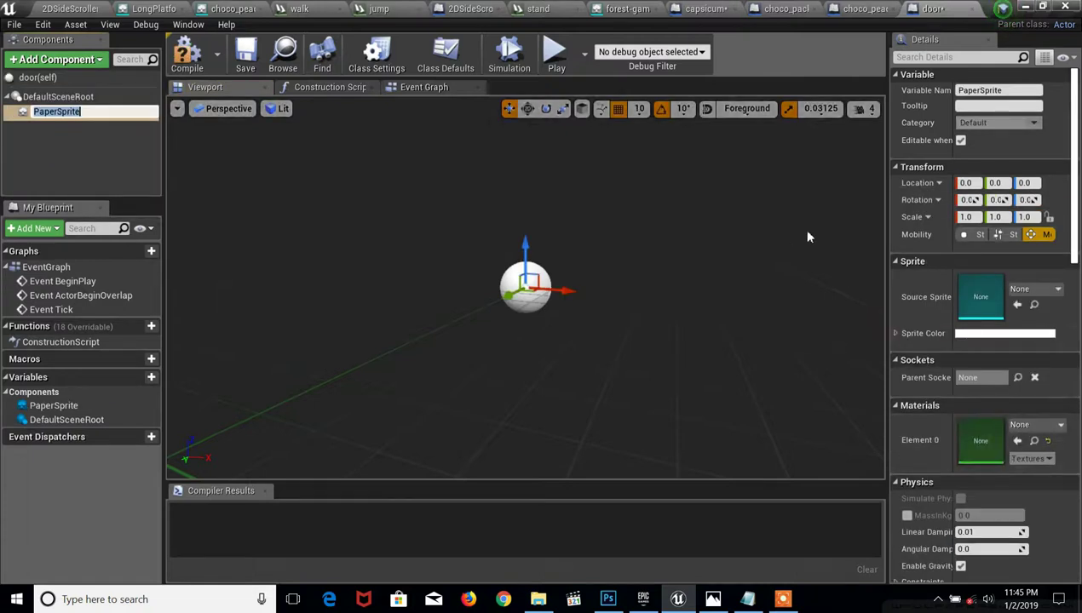
key(Return)
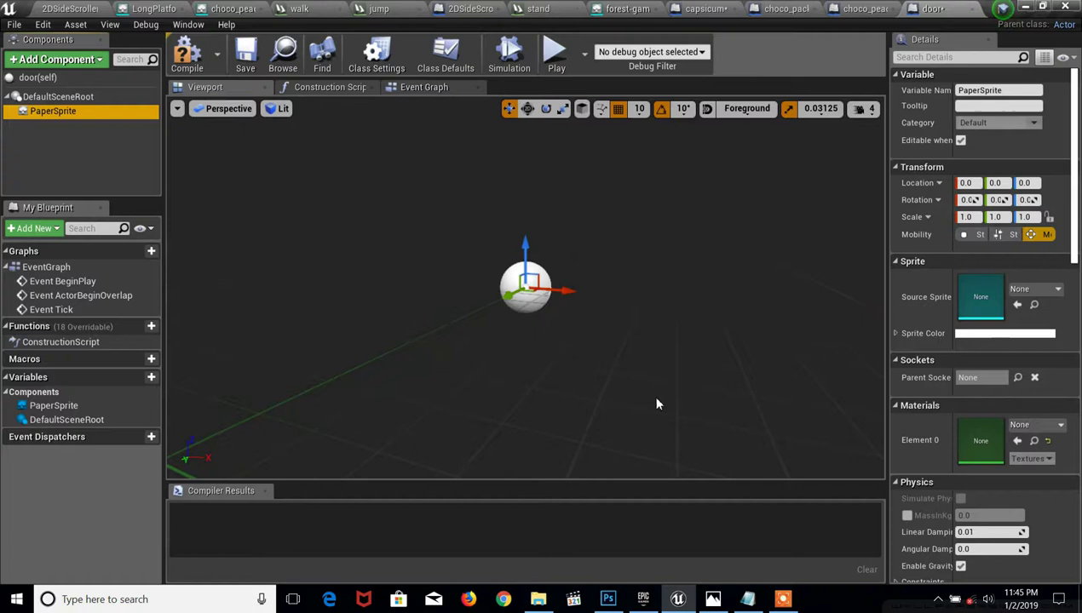
Assign door_Sprite, scale it evenly to 0.593, and compile the door blueprint.
click(1033, 289)
scroll(950, 460, down, 3)
scroll(950, 467, down, 2)
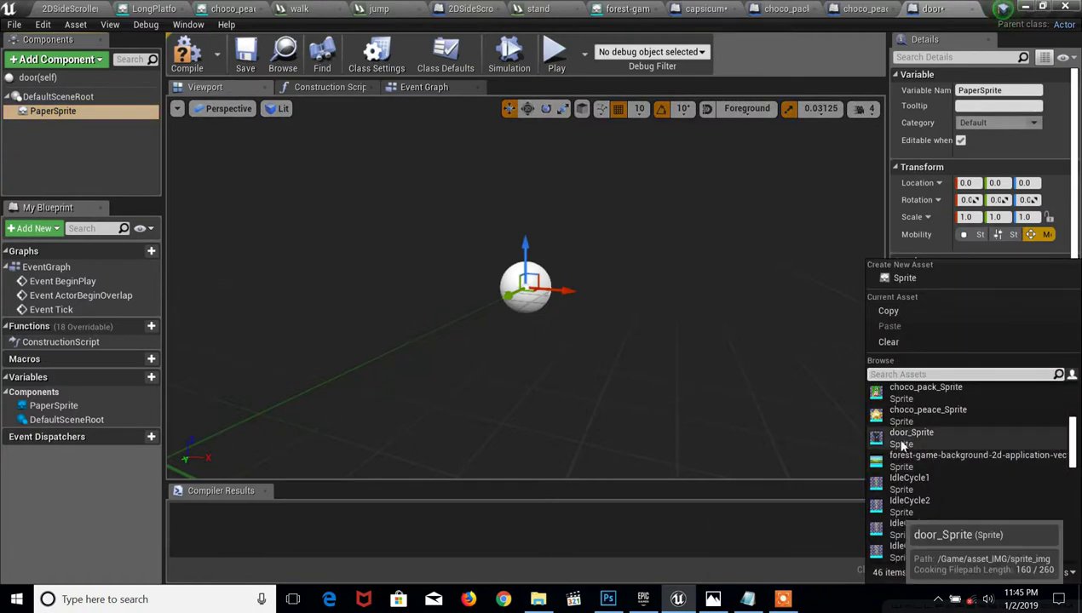
click(902, 439)
scroll(559, 296, down, 3)
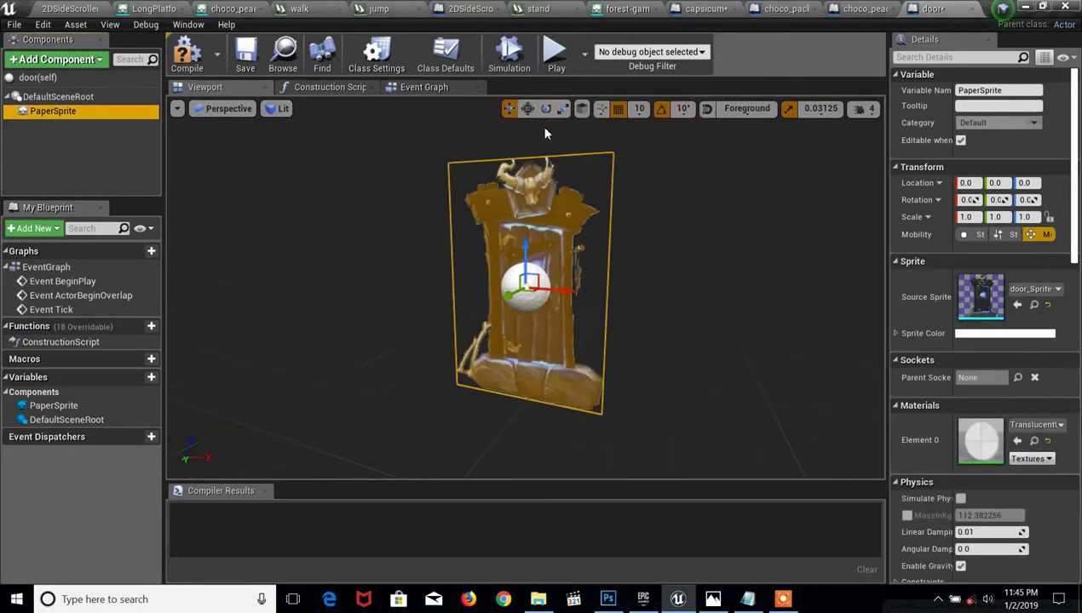
click(562, 108)
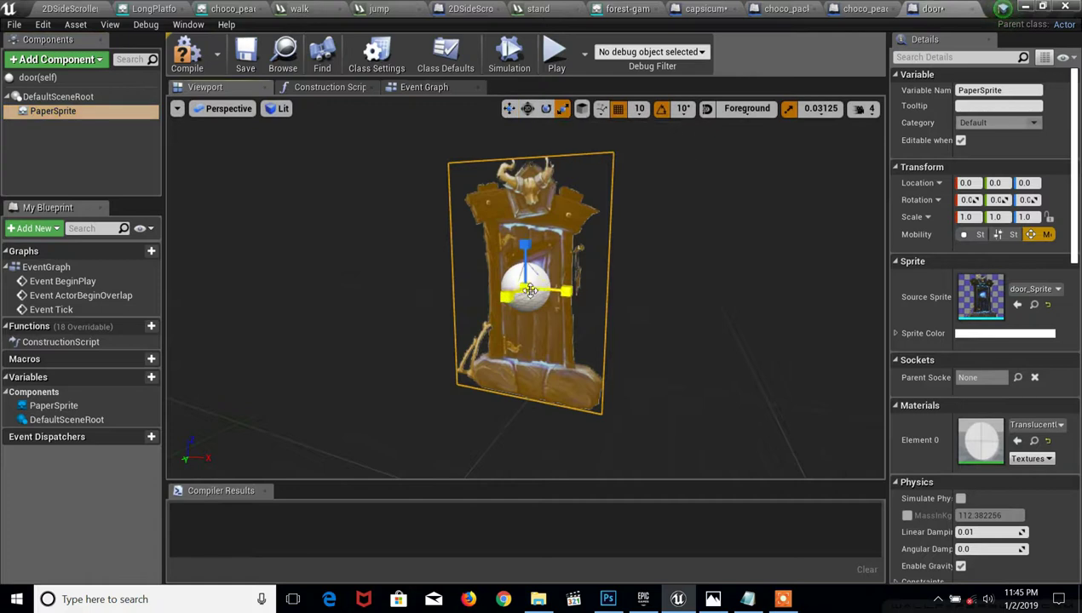
drag(529, 290, 535, 290)
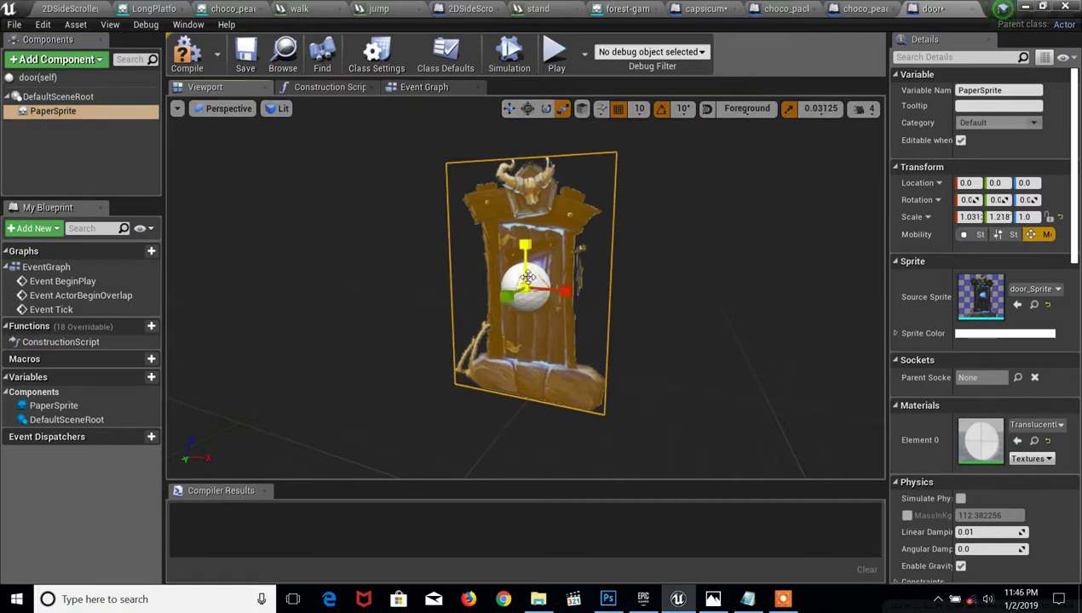
key(ctrl+z)
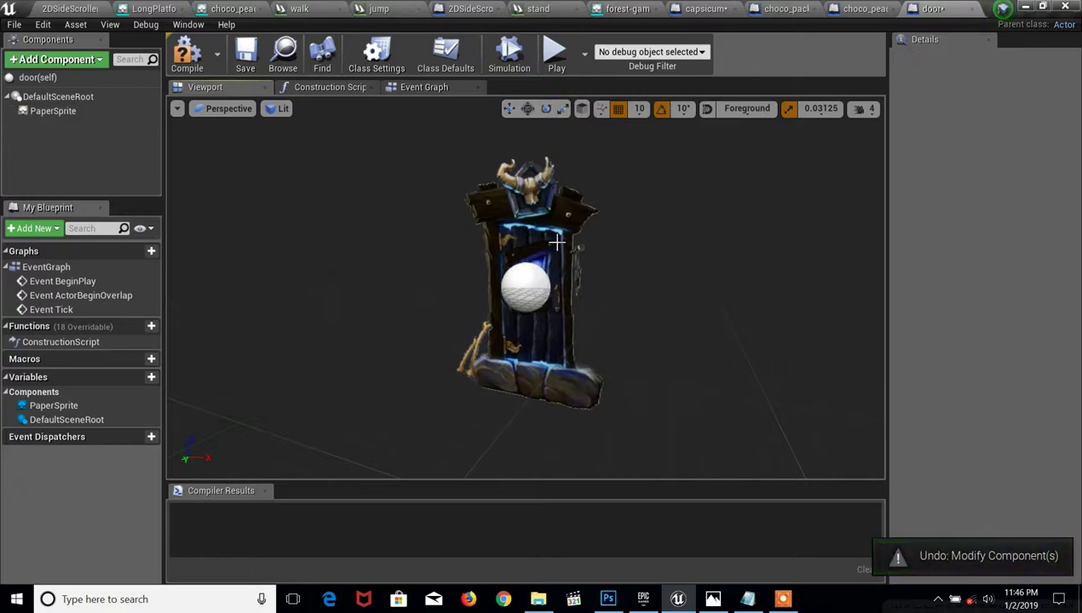
mouse_move(526, 286)
mouse_down()
mouse_move(511, 298)
mouse_move(522, 288)
mouse_up()
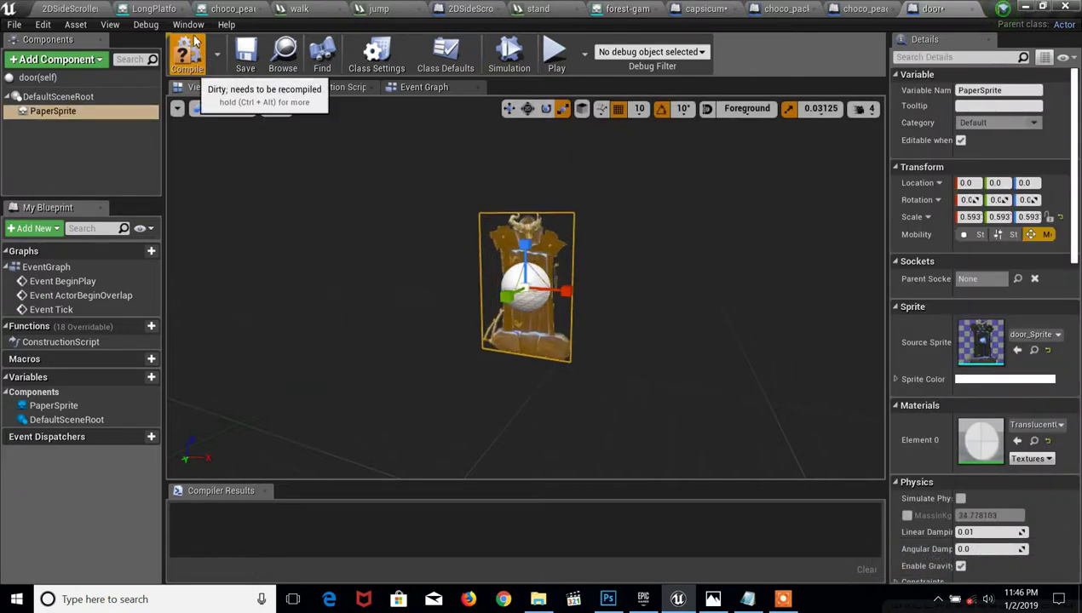
click(189, 53)
Place a door actor right of the choco star and scale it up to about 1.53.
click(68, 8)
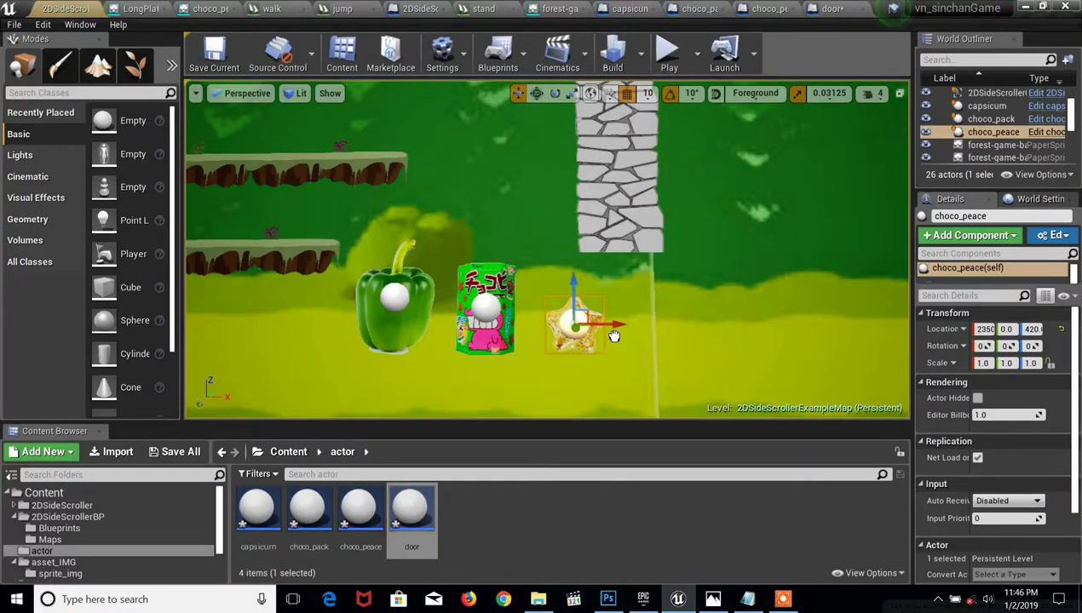
mouse_move(579, 364)
mouse_down()
mouse_move(519, 375)
mouse_move(650, 375)
mouse_move(625, 271)
mouse_up()
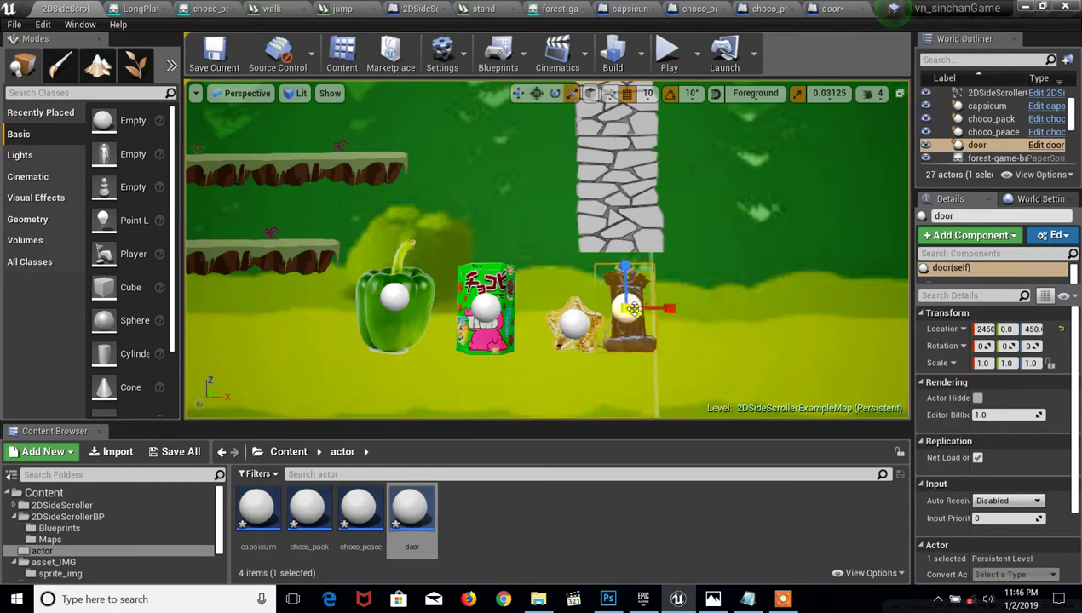
key(r)
mouse_move(628, 308)
mouse_down()
mouse_move(661, 317)
mouse_move(577, 327)
mouse_up()
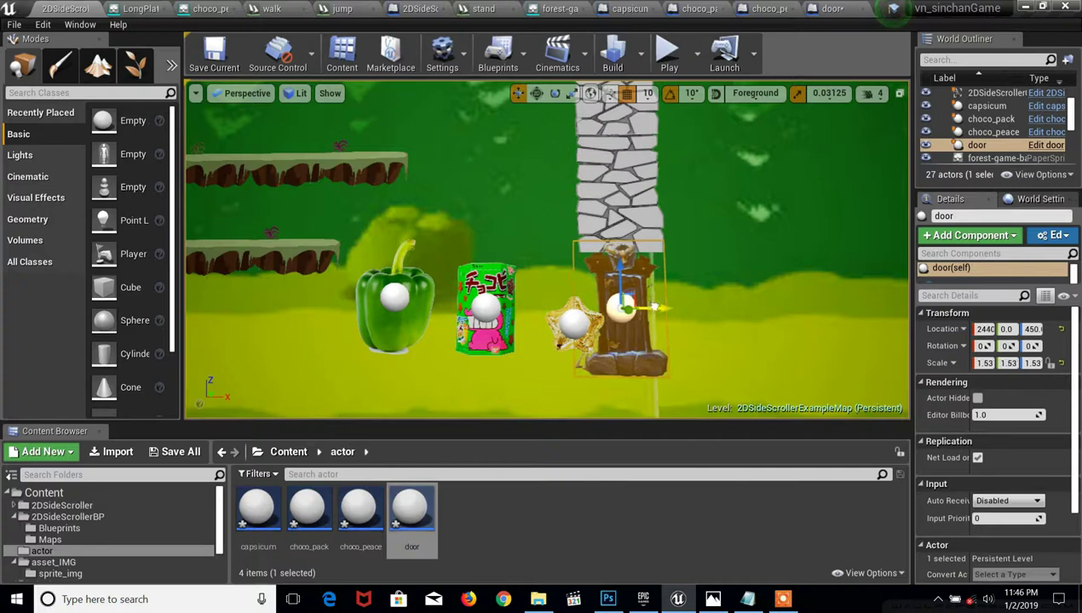
click(553, 322)
scroll(536, 314, down, 2)
Shrink the choco pack to 0.78 scale and the capsicum to about 0.71.
click(516, 314)
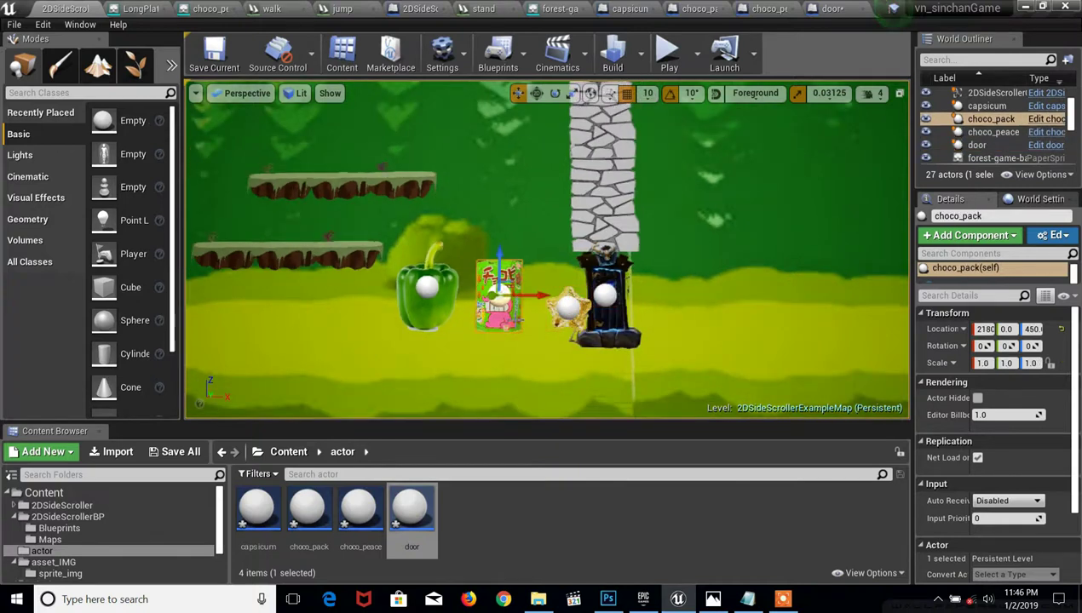
key(r)
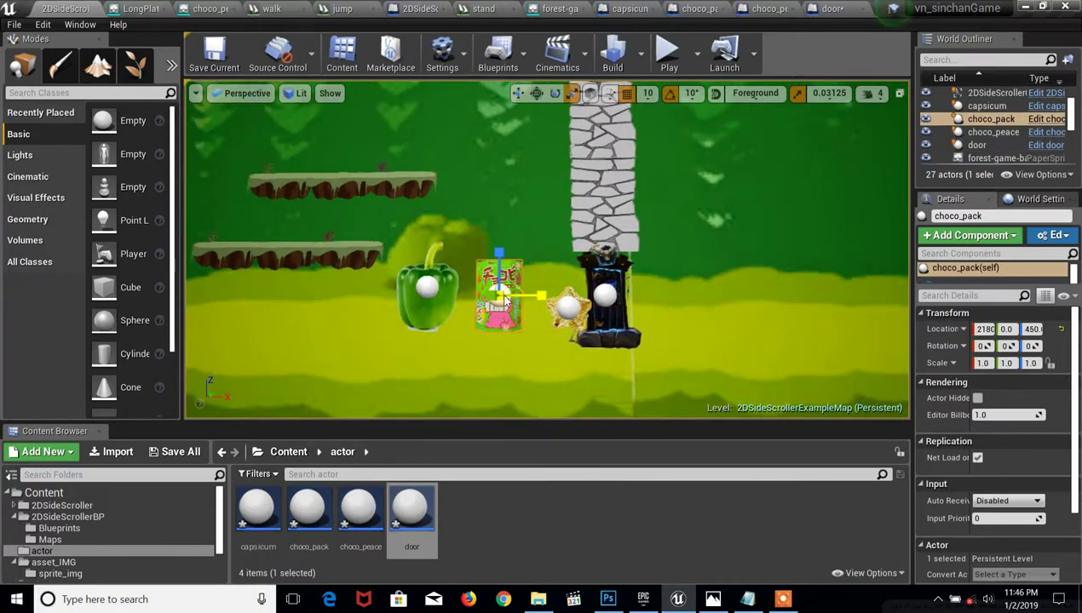
scroll(505, 294, up, 1)
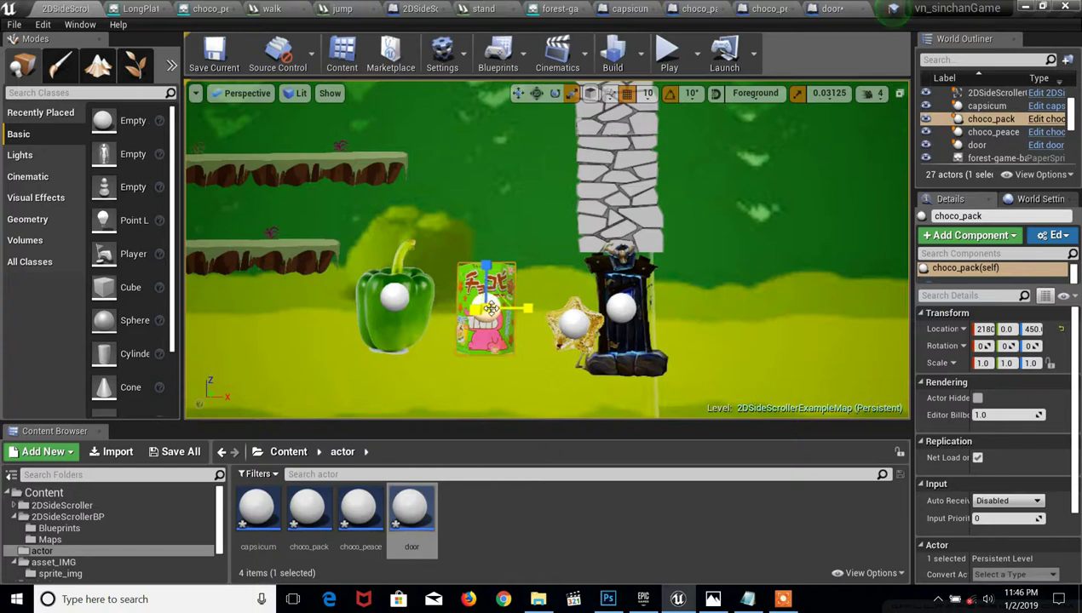
drag(491, 309, 482, 312)
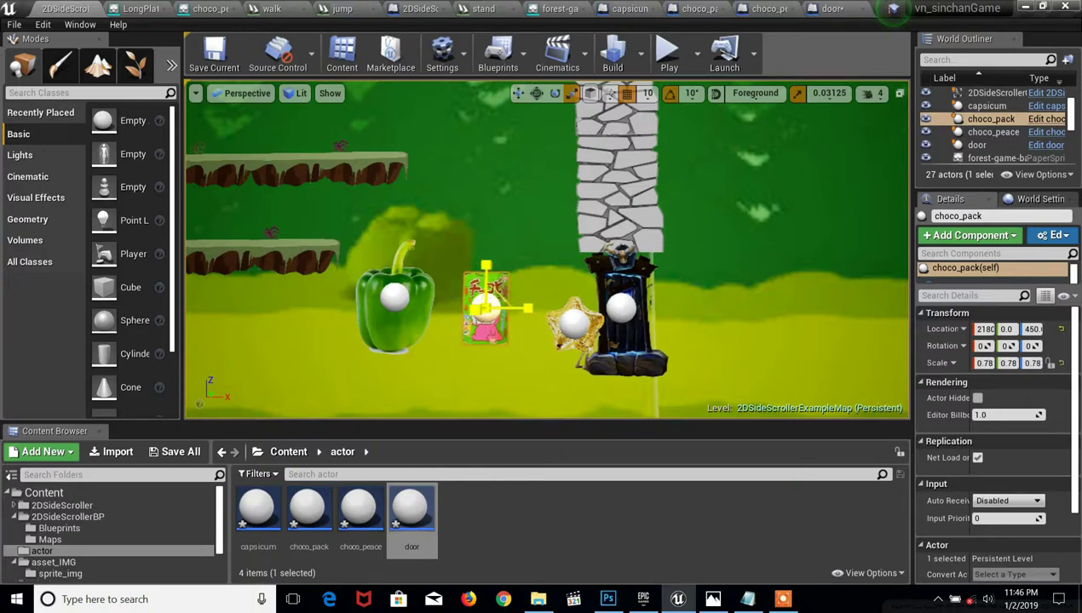
click(395, 296)
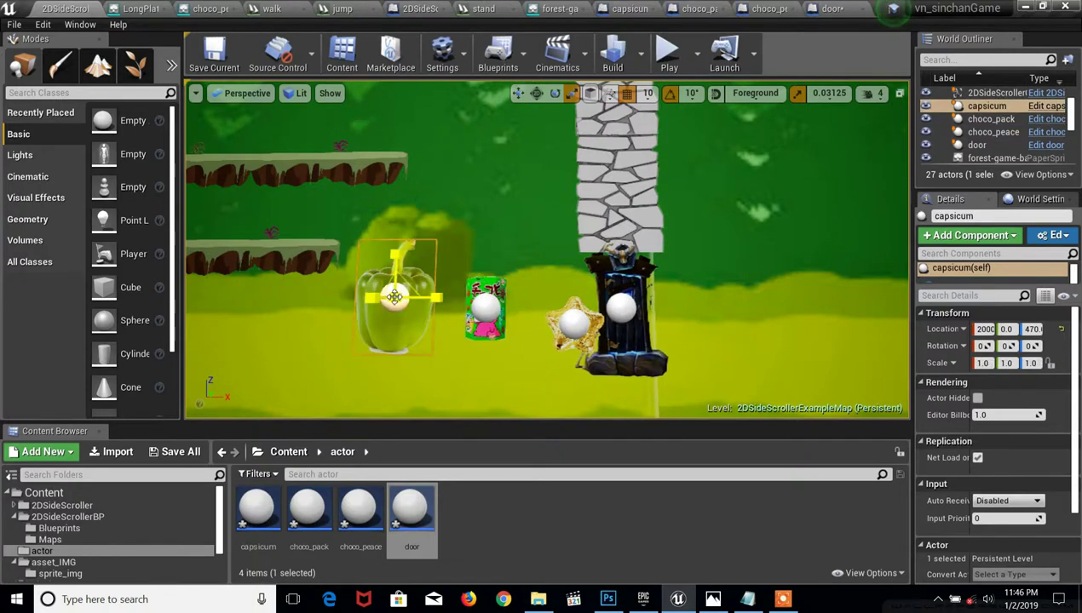
drag(395, 296, 448, 312)
Move the capsicum, choco star and choco pack up onto the floating platforms.
key(w)
scroll(448, 312, down, 2)
scroll(477, 294, down, 2)
scroll(502, 281, down, 1)
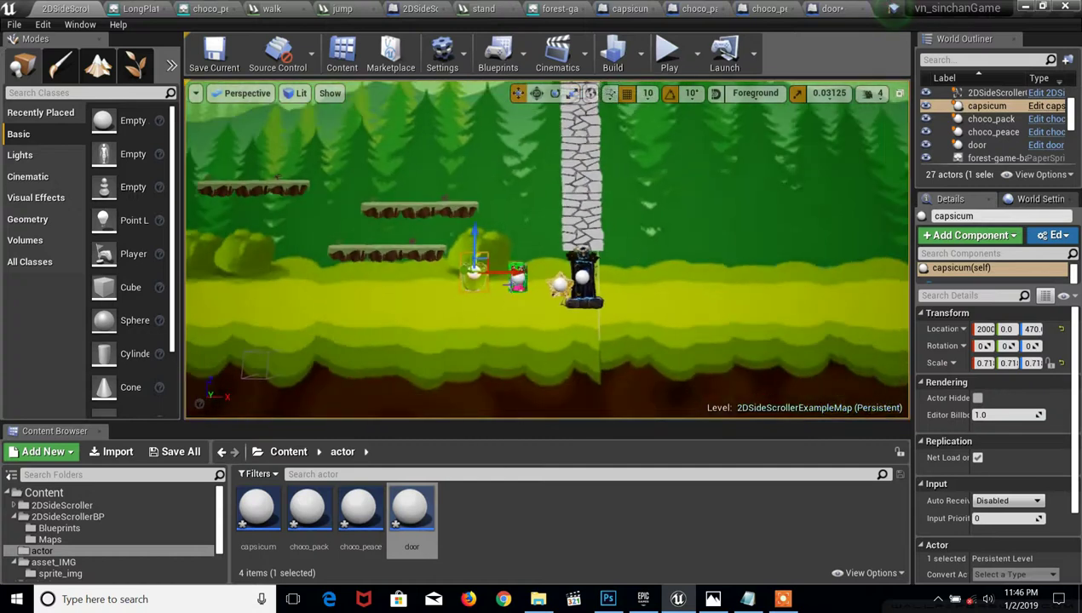
mouse_move(479, 228)
mouse_down()
mouse_move(283, 228)
mouse_move(290, 126)
mouse_up()
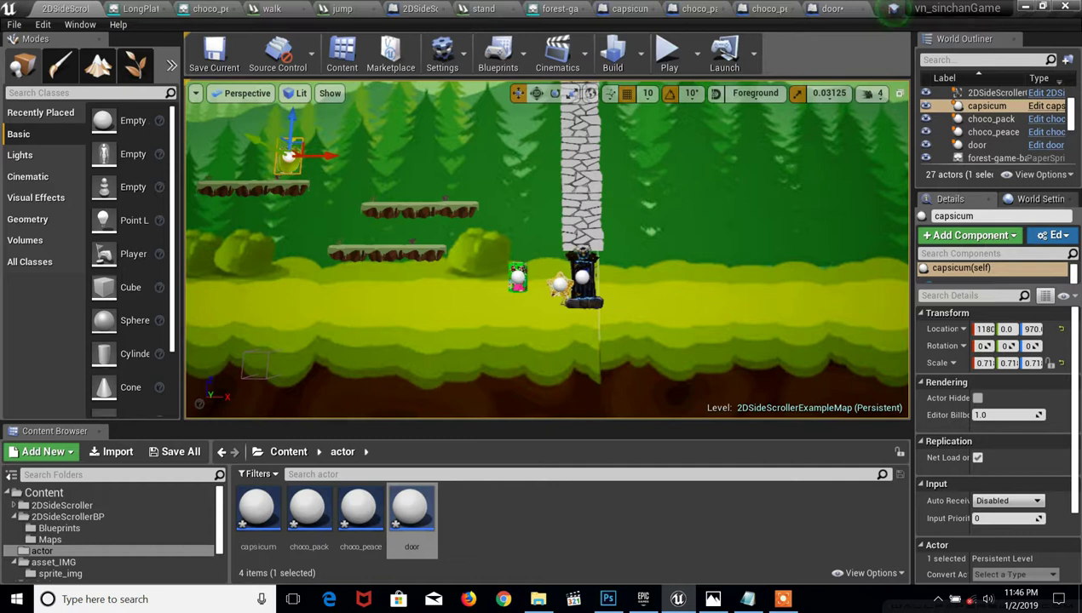
click(558, 286)
mouse_move(560, 255)
mouse_down()
mouse_move(393, 251)
mouse_move(395, 158)
mouse_up()
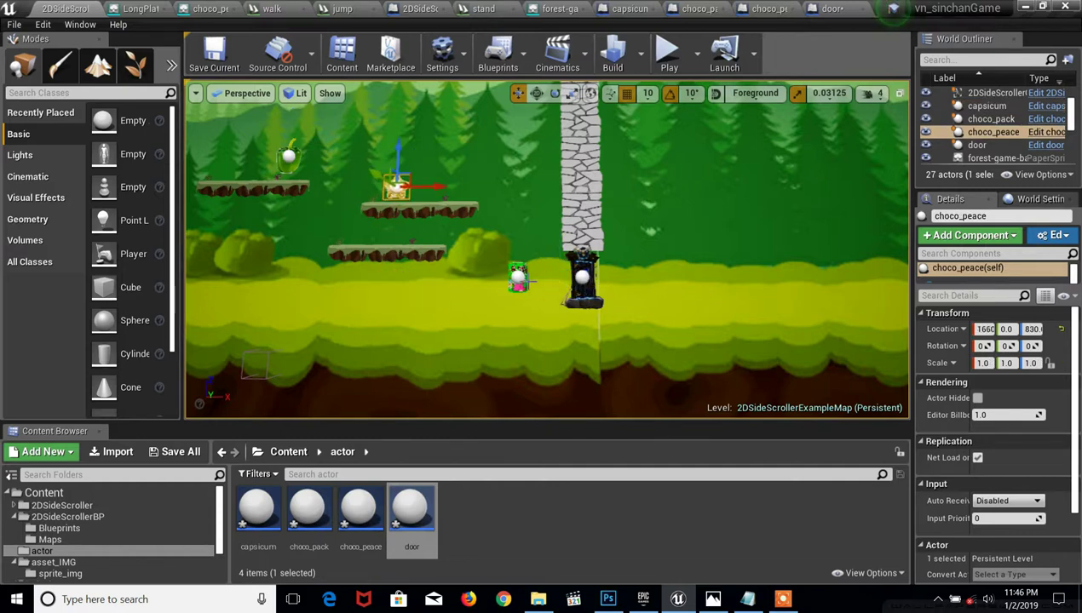
click(521, 279)
right_drag(553, 278, 566, 283)
mouse_move(567, 283)
mouse_down()
mouse_move(470, 264)
mouse_move(473, 170)
mouse_up()
scroll(467, 168, up, 2)
mouse_move(467, 167)
right_down()
mouse_move(597, 171)
mouse_move(478, 179)
mouse_move(545, 179)
mouse_move(511, 204)
mouse_move(545, 213)
right_up()
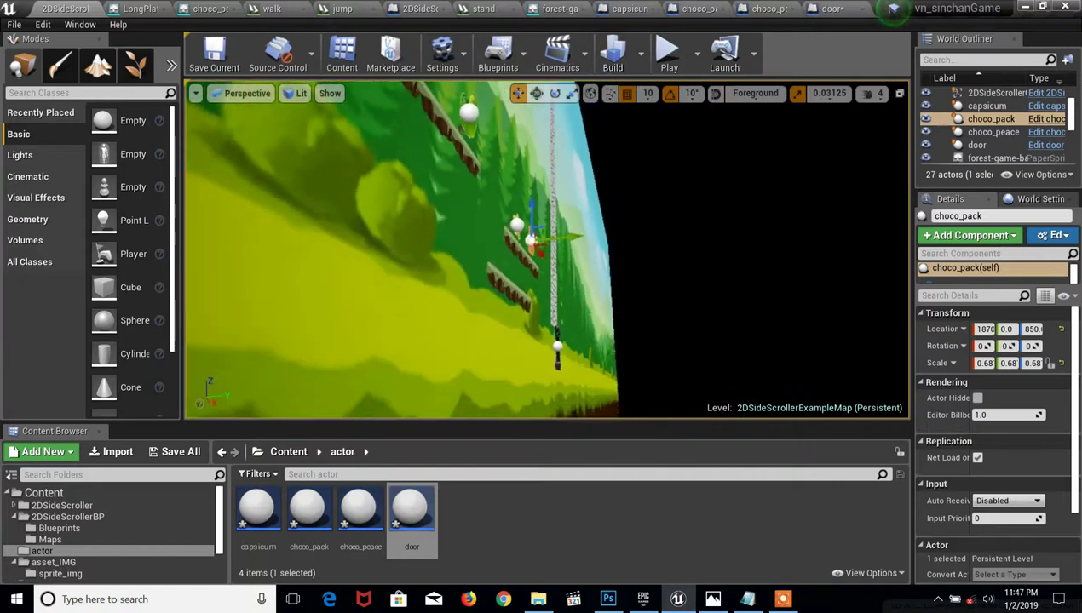
Play-test the level, running and jumping the character across the platforms, then stop the session.
click(669, 59)
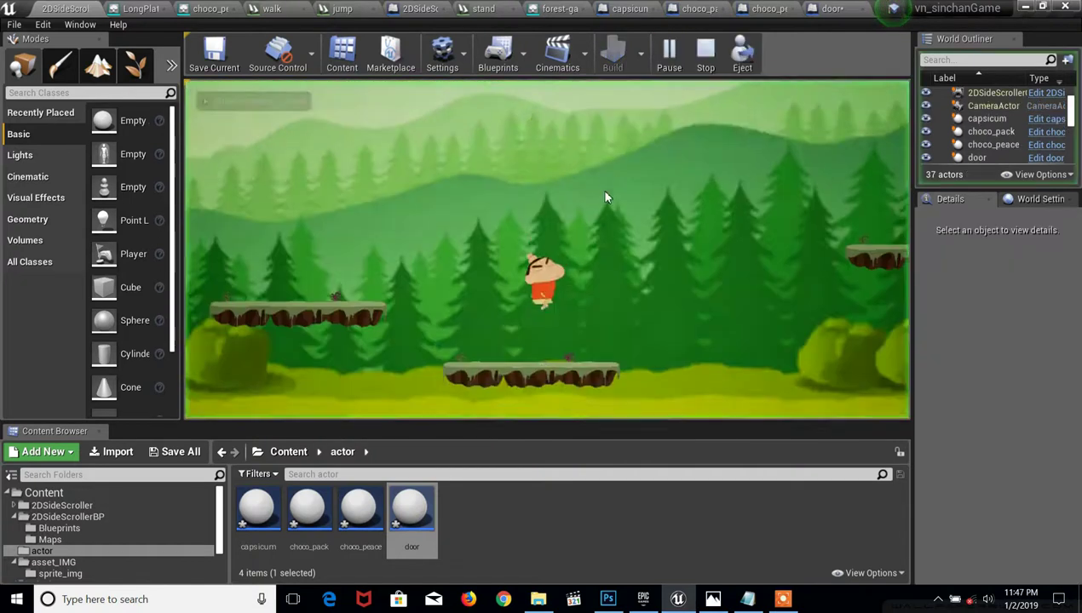
click(619, 263)
key(Right)
key(space)
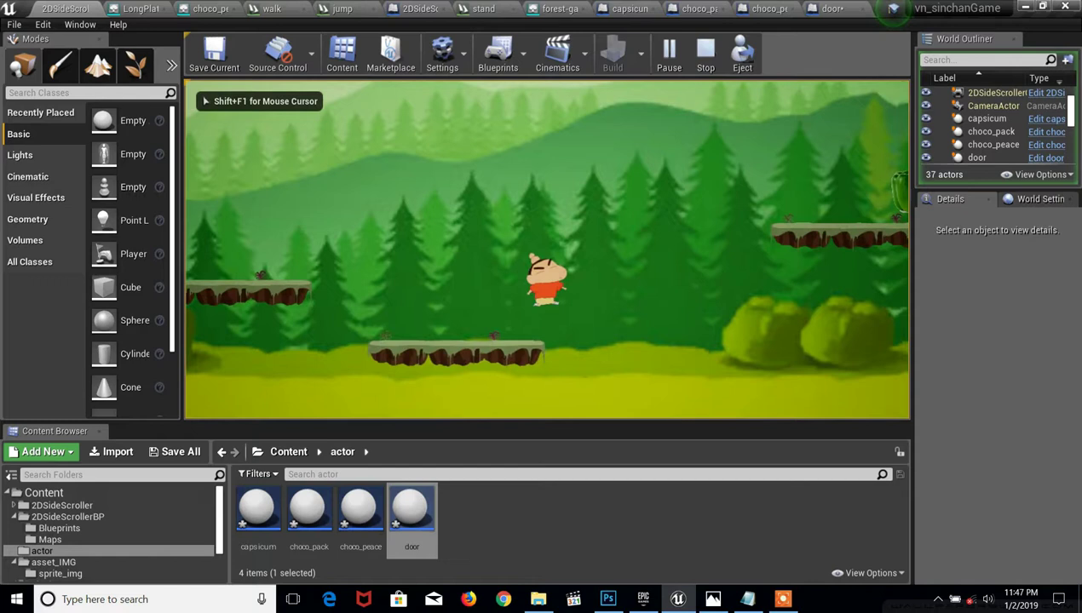
key(space)
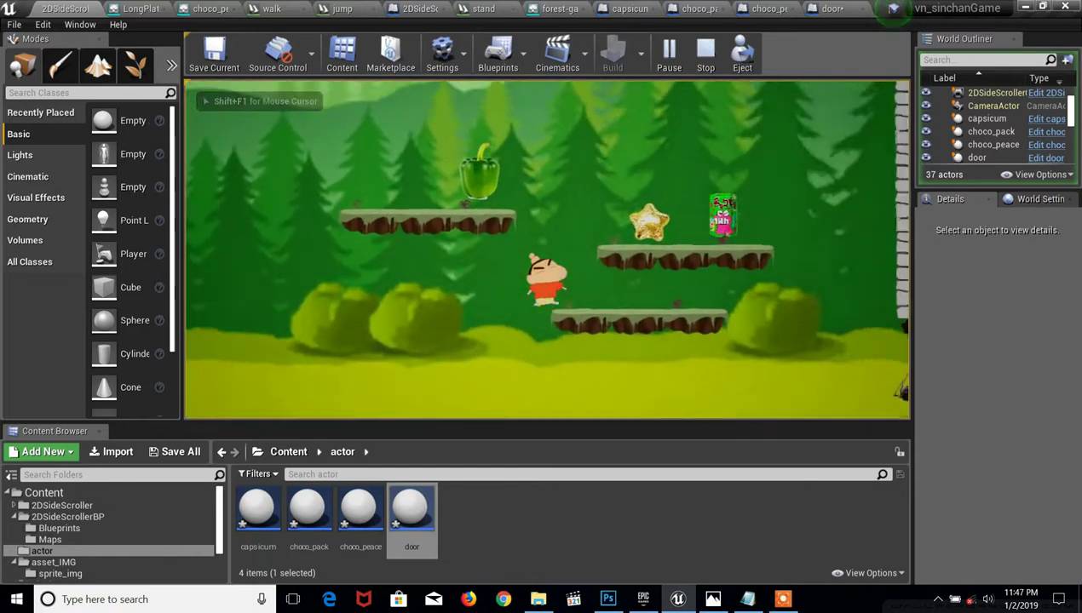
key(space)
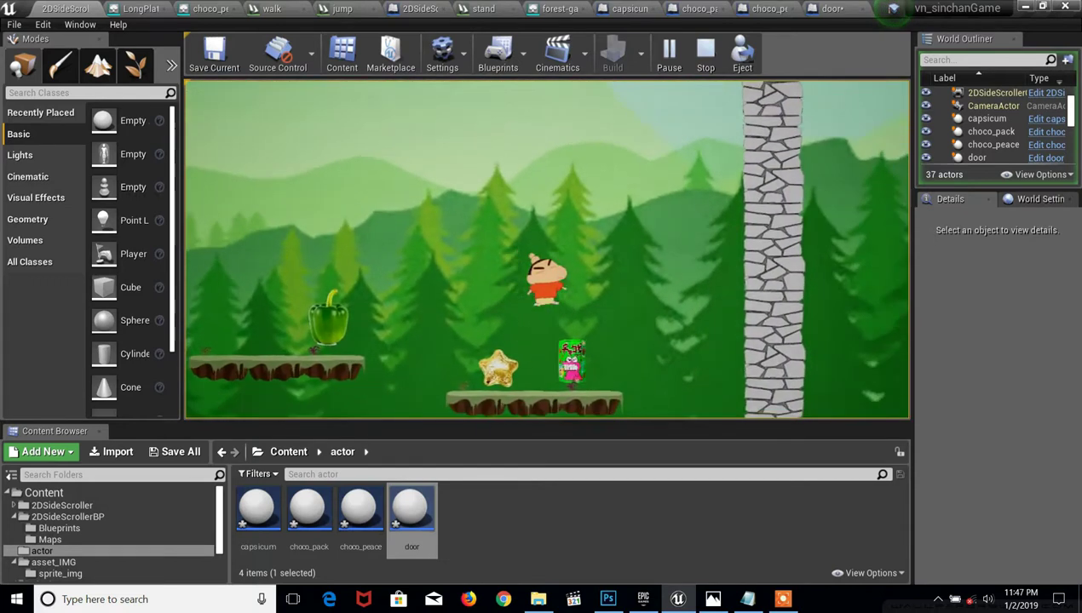
key(Left)
key(space)
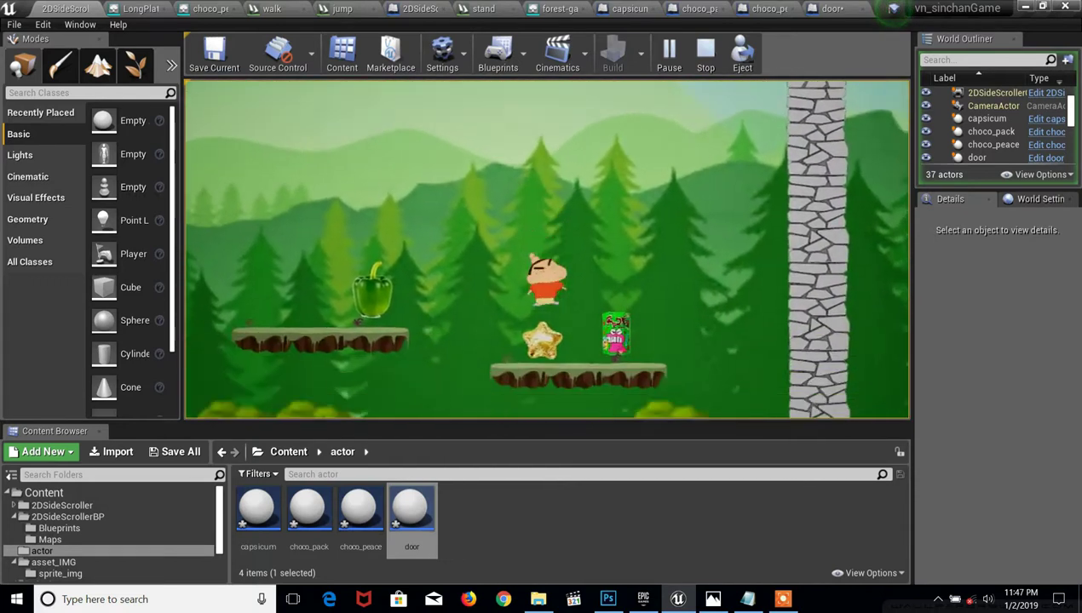
key(space)
key(Right)
key(space)
key(space)
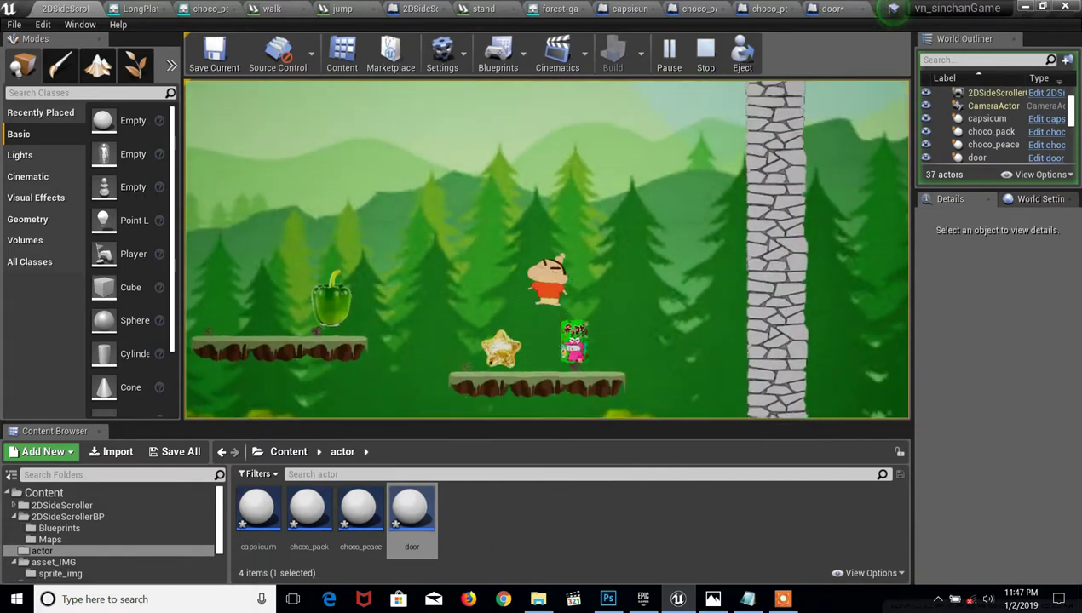
key(Right)
key(Right)
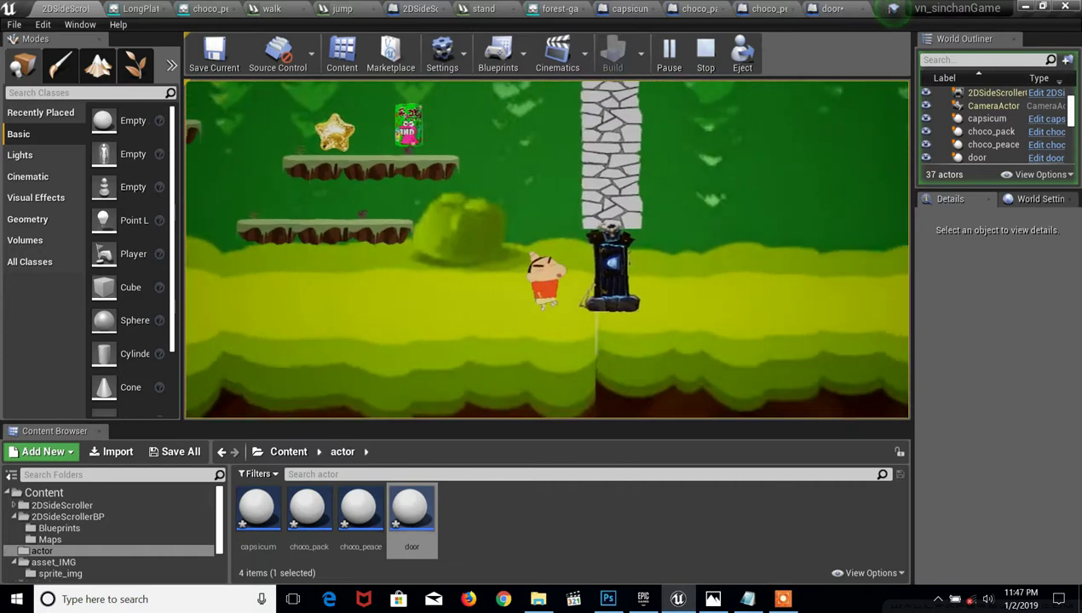
key(Escape)
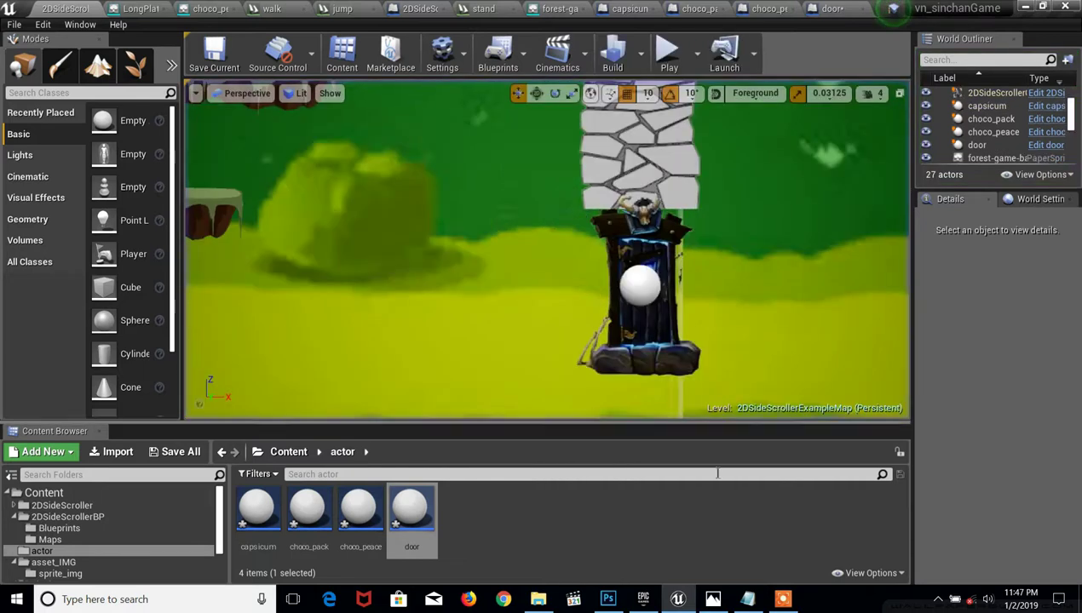
Bring up the Notepad list of Sinchan Game tutorial titles.
click(780, 603)
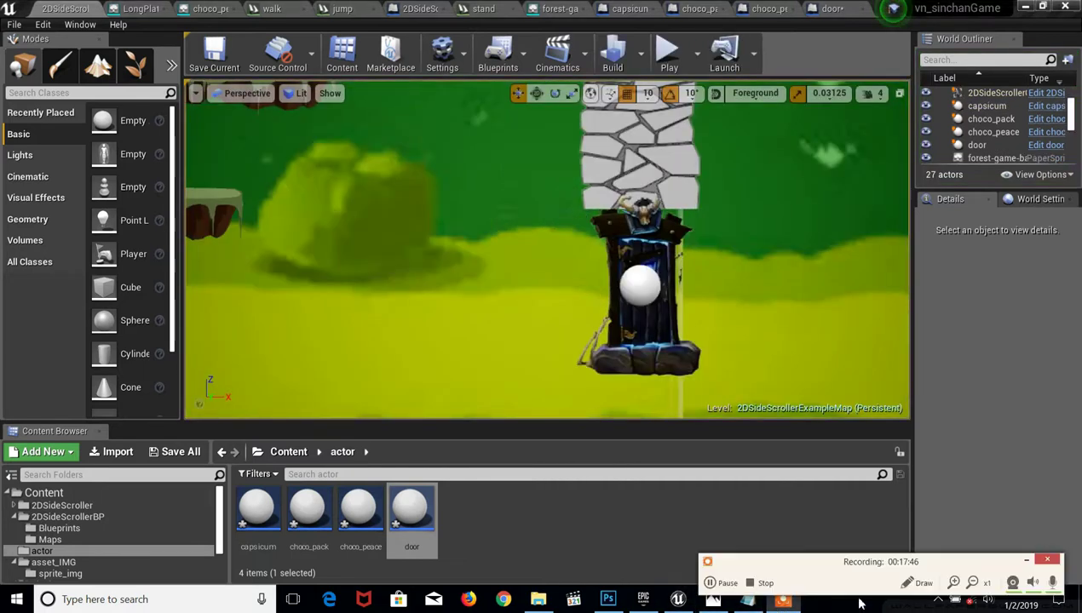
click(1047, 560)
click(747, 599)
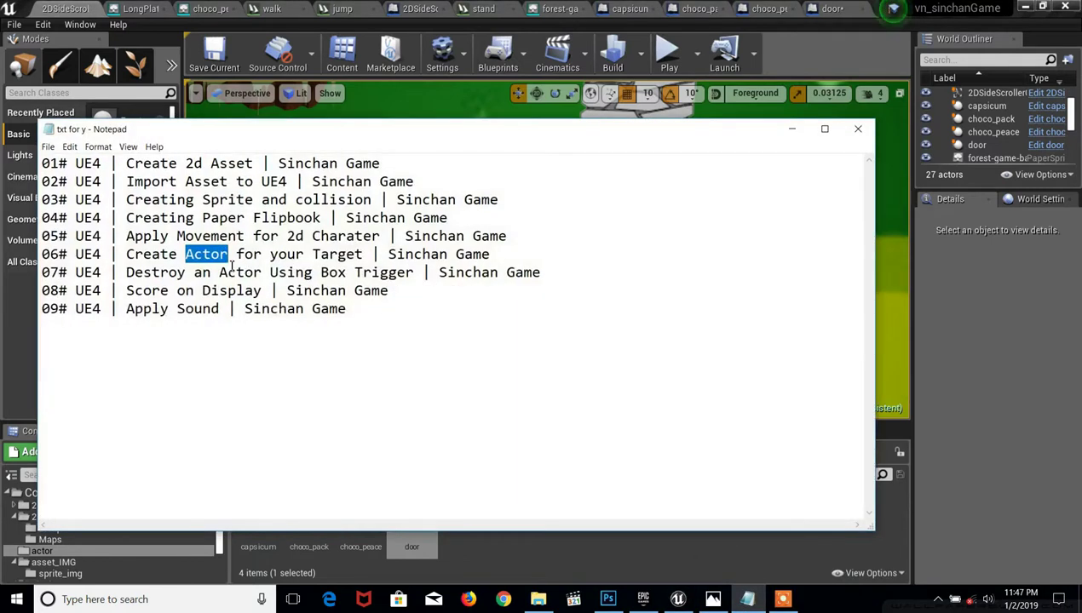
drag(123, 258, 343, 252)
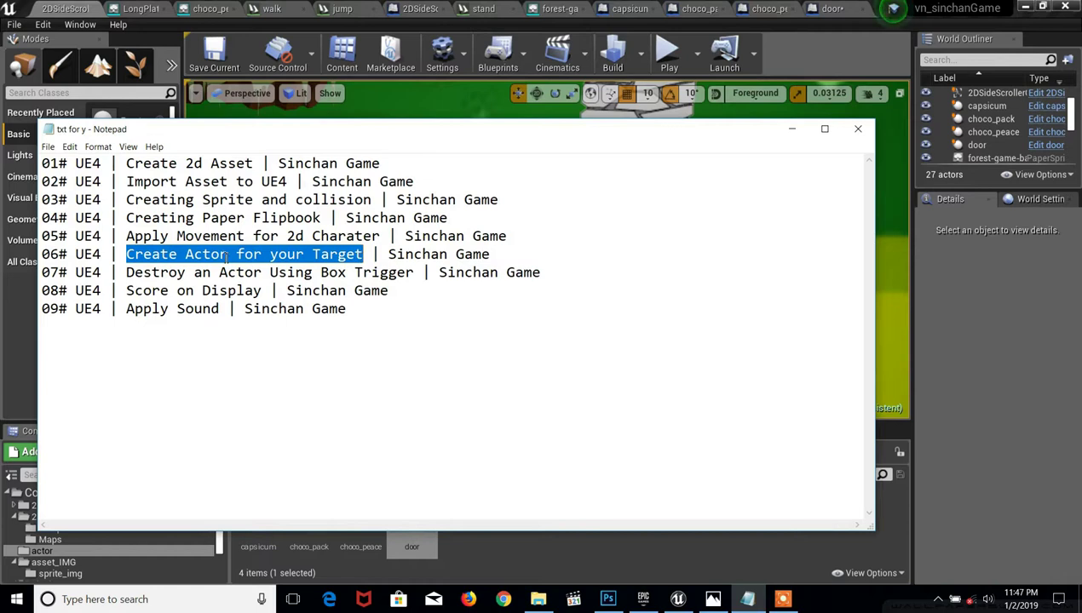
click(286, 376)
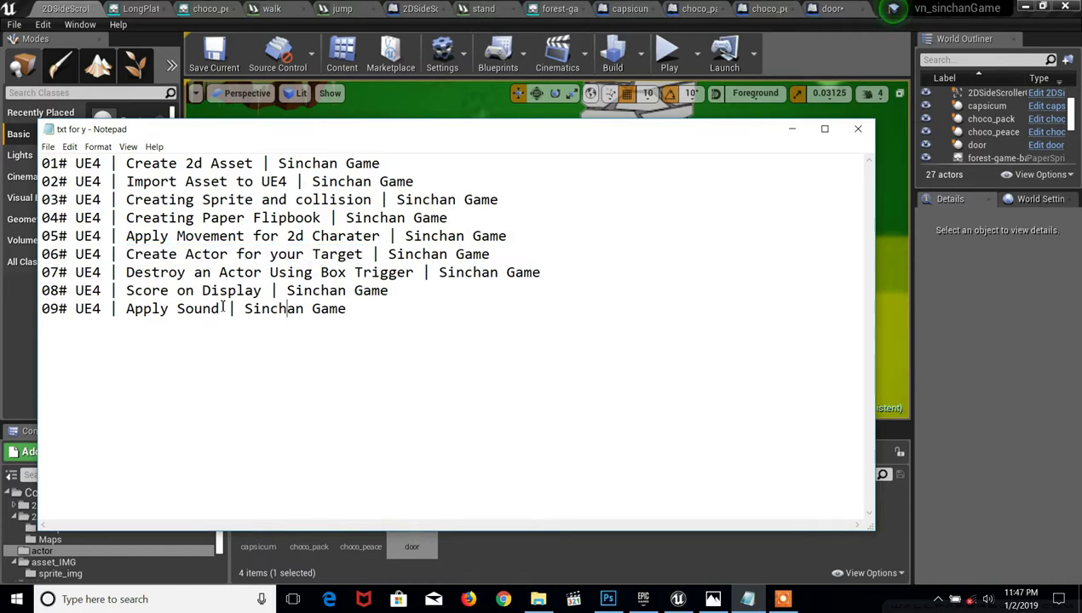
drag(128, 271, 174, 271)
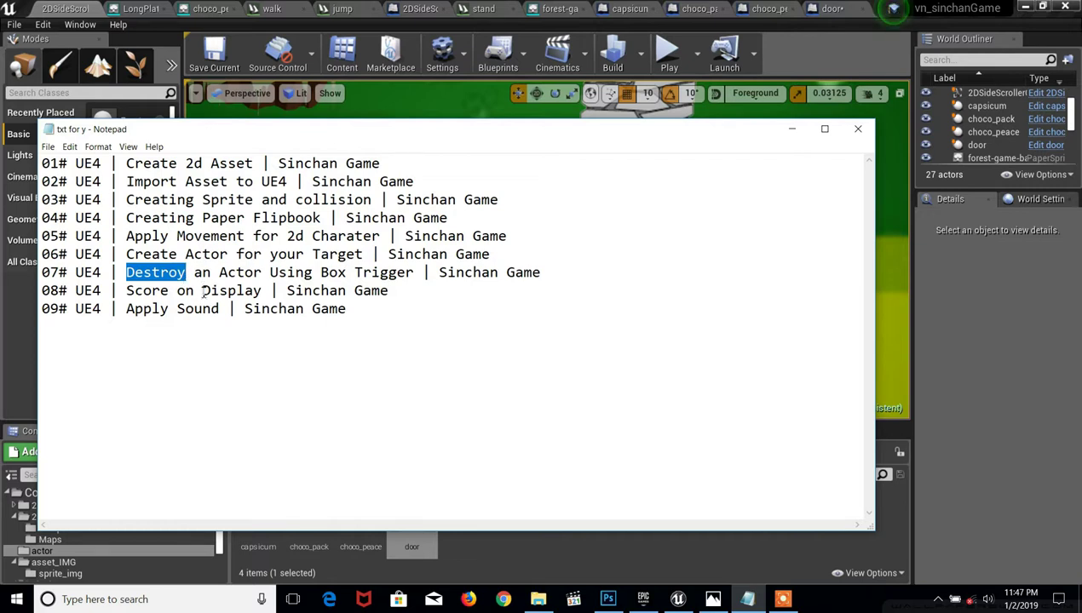
click(211, 272)
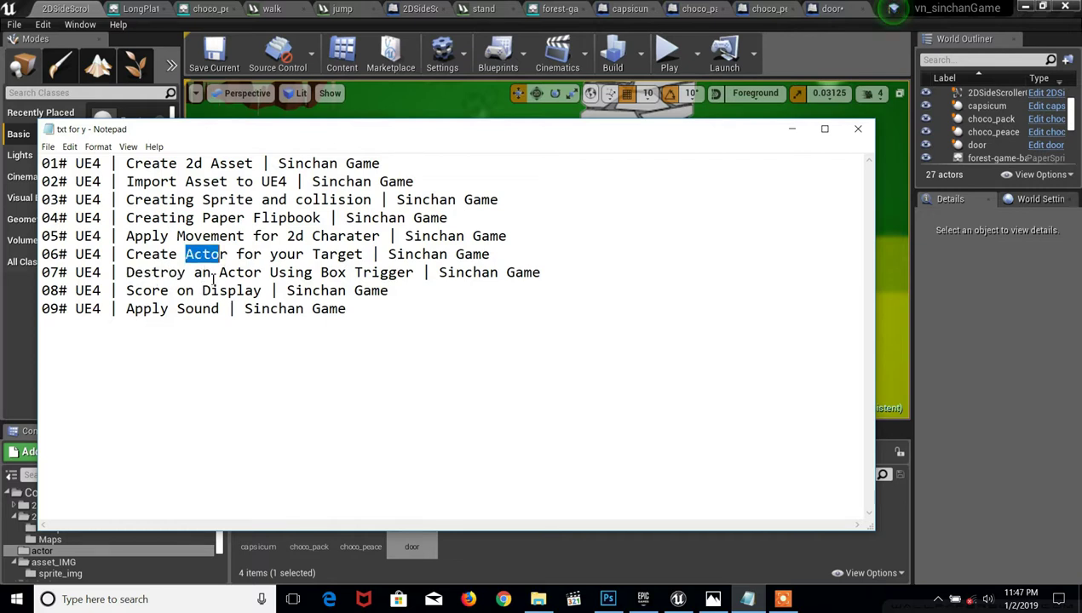
drag(126, 273, 412, 271)
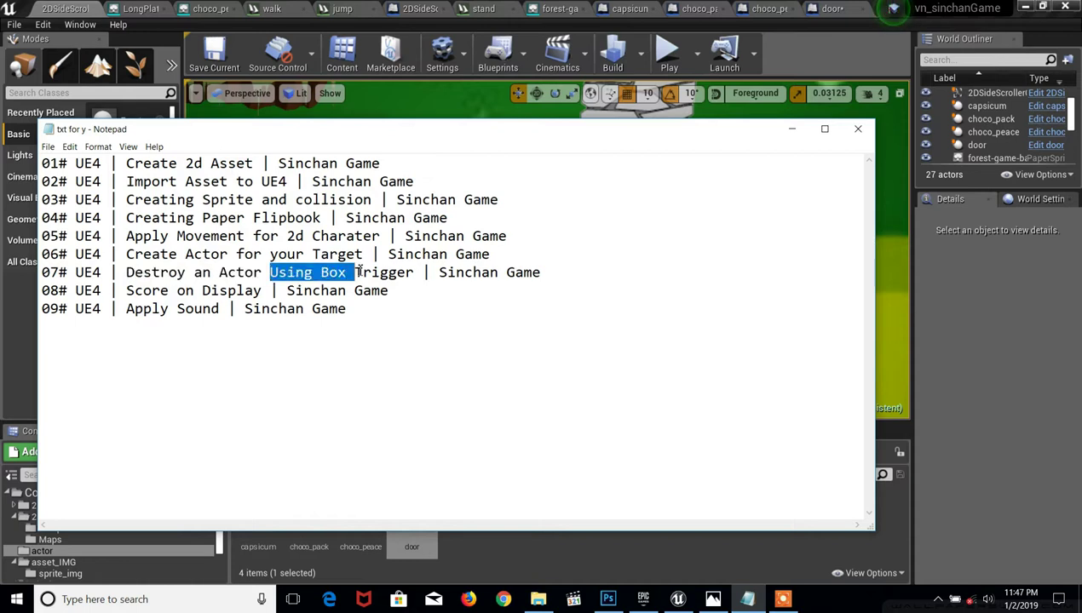
click(390, 328)
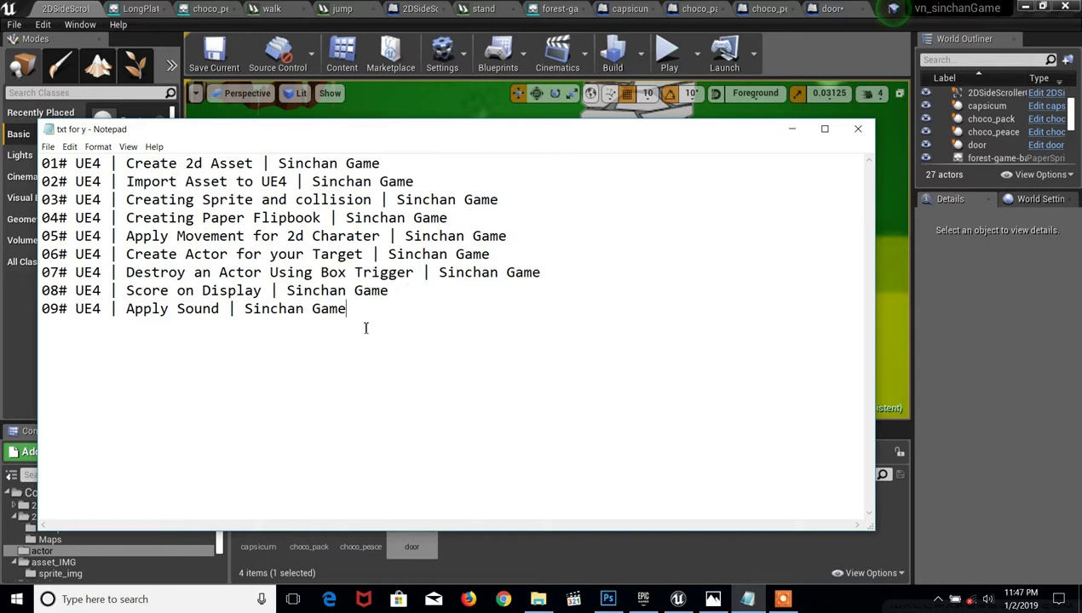